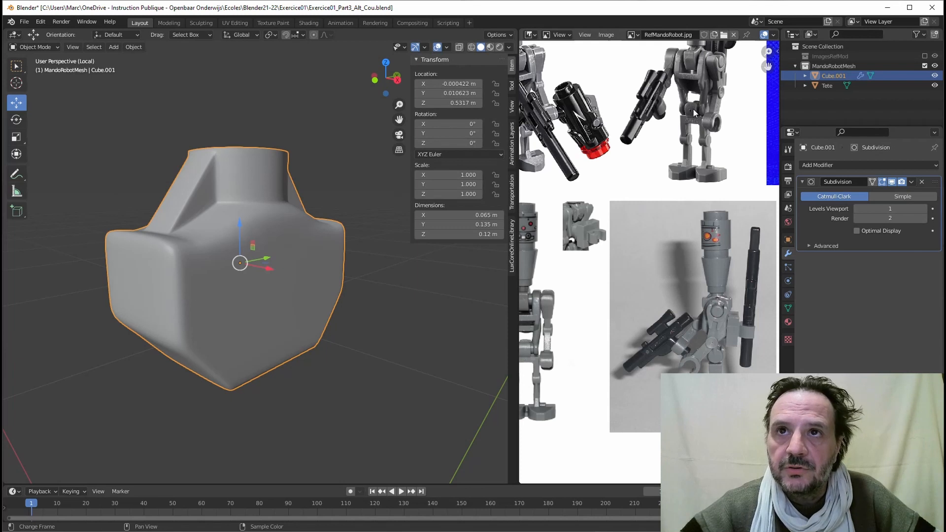
Step: Exit local view so the whole robot scene is shown around the neck piece
middle_drag(717, 102, 771, 162)
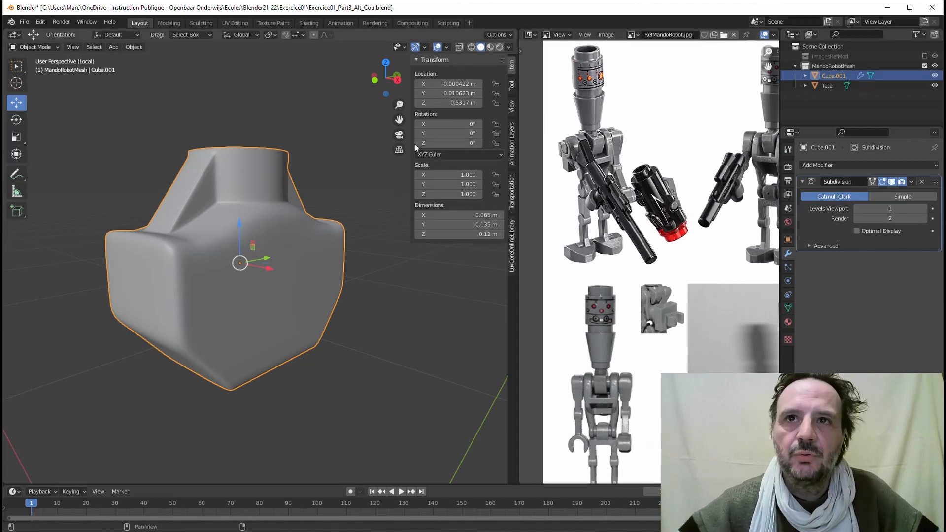
scroll(283, 260, down, 1)
mouse_move(283, 256)
middle_down()
mouse_move(275, 239)
mouse_move(235, 249)
mouse_move(279, 249)
middle_up()
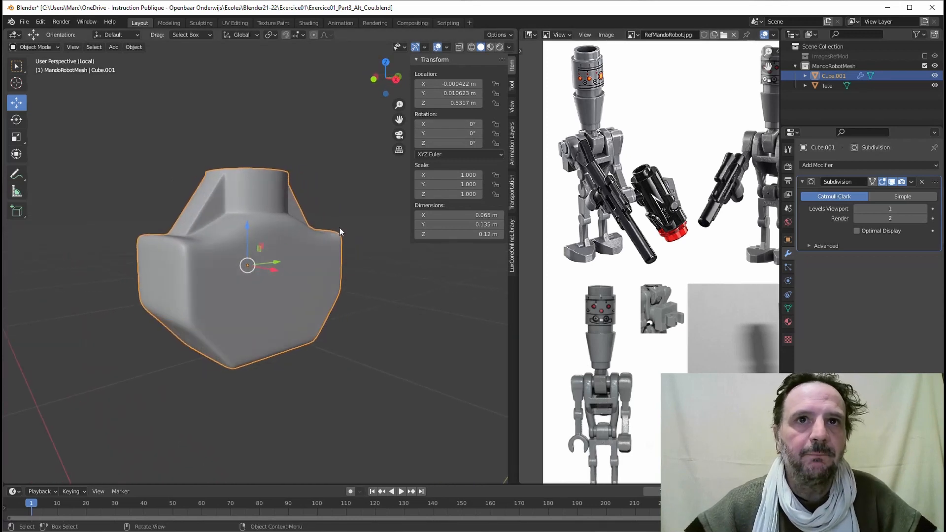
click(73, 47)
mouse_move(91, 131)
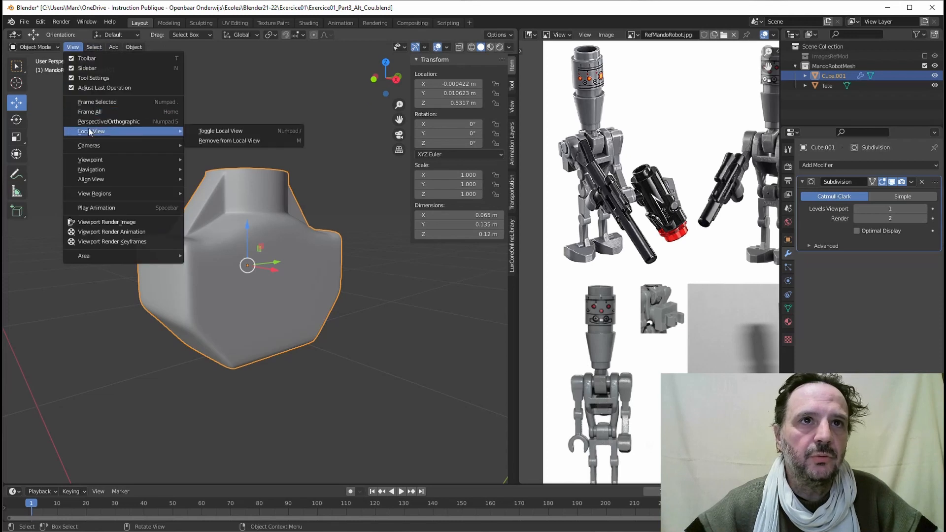
click(201, 132)
middle_drag(209, 173, 224, 197)
Step: Enable the ImagesRefMod collection and switch the viewport to Material Preview shading to display the reference images
click(924, 55)
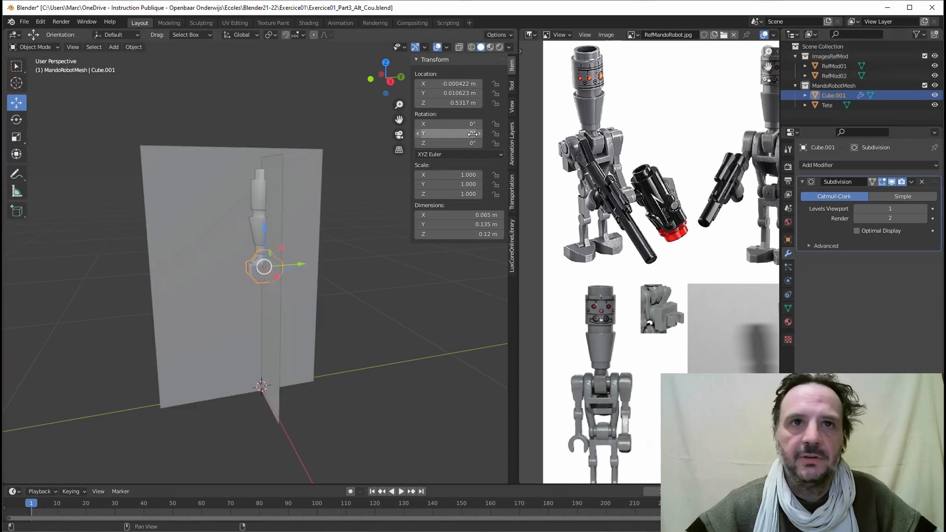
click(489, 47)
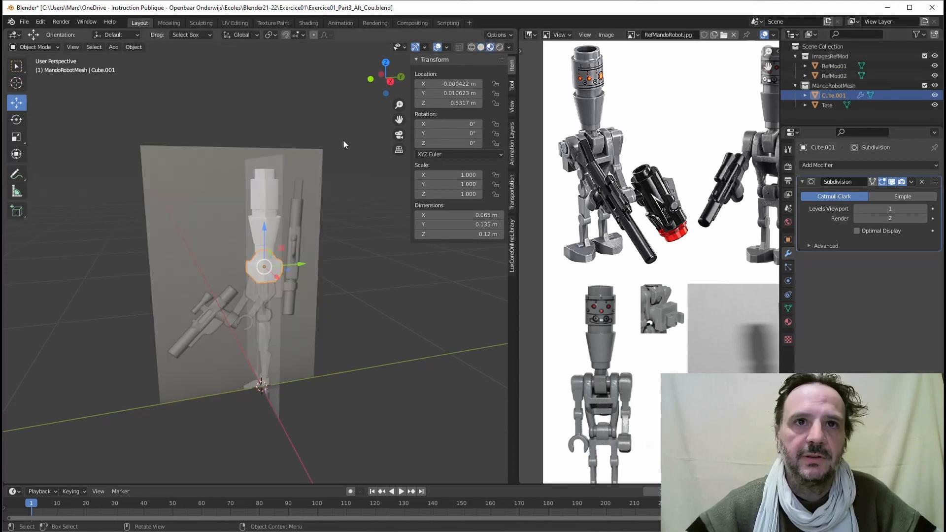
middle_drag(324, 214, 312, 246)
scroll(277, 251, up, 2)
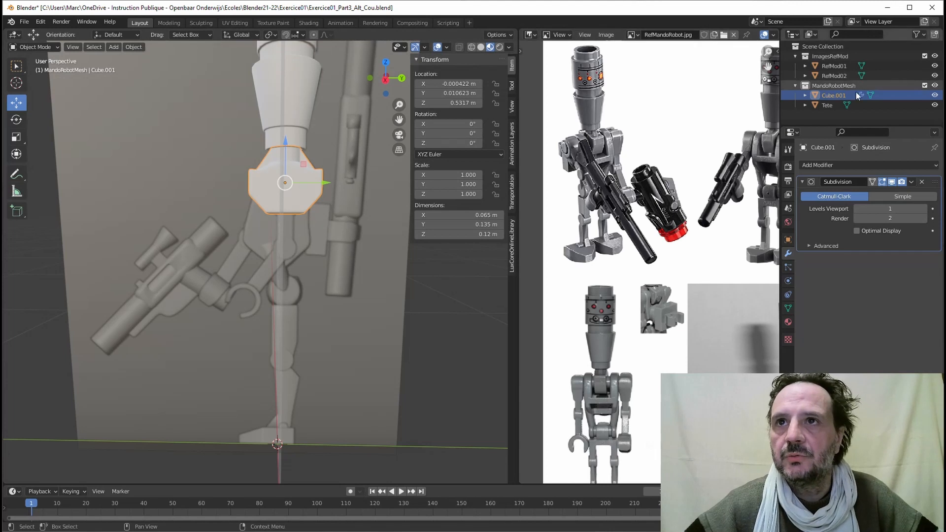
Step: Rename the Cube.001 object as Cou
double_click(829, 96)
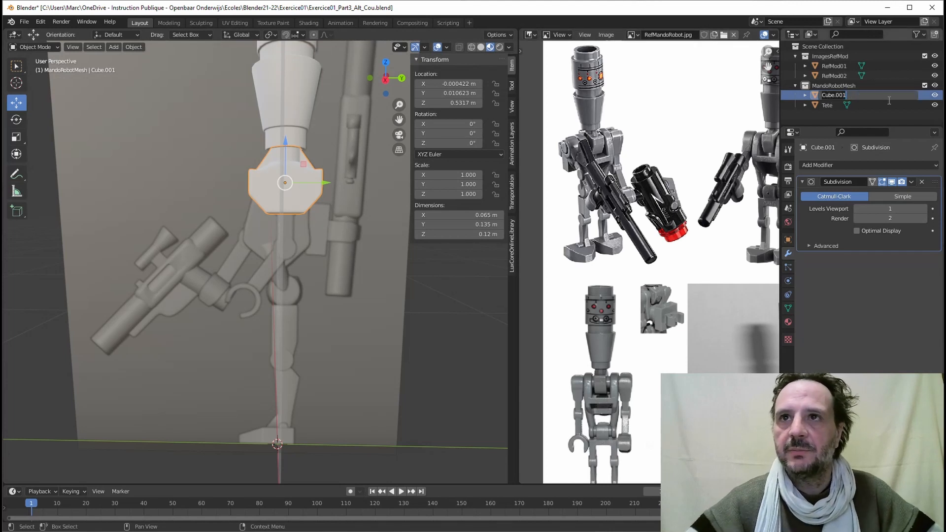
text(C)
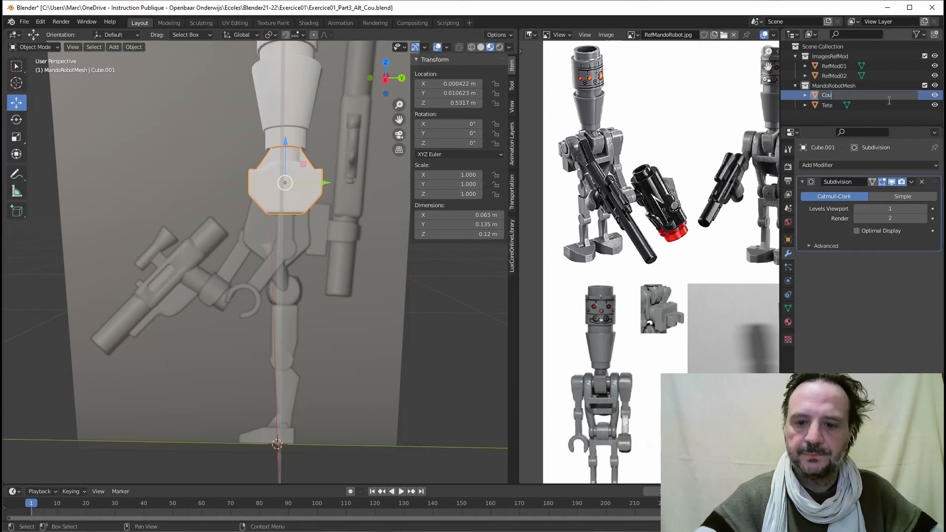
text(ou)
key(Return)
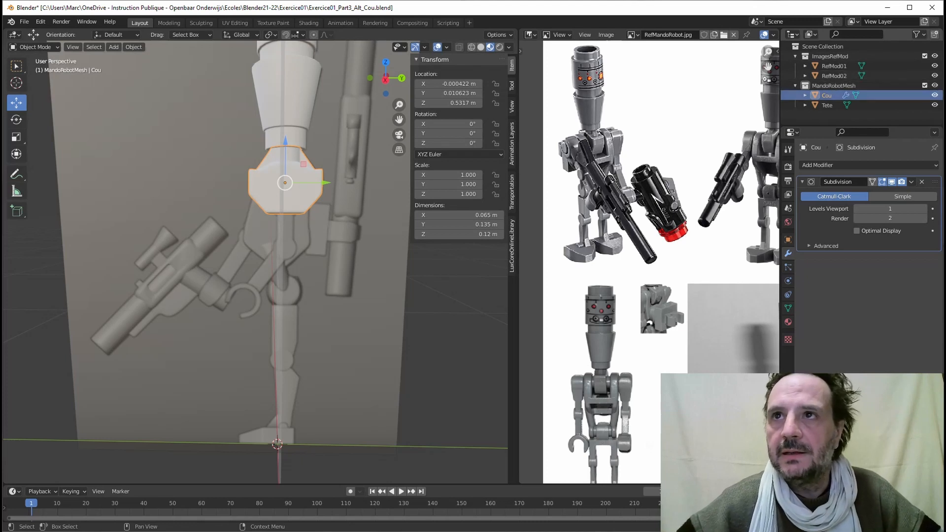
Step: Hide the Cou and Tete objects to uncover the torso on the reference image
click(934, 95)
click(935, 105)
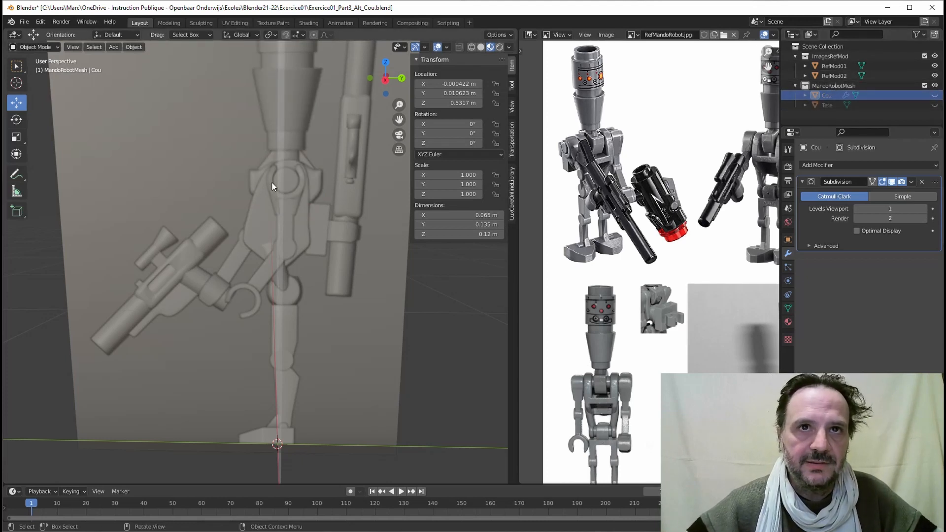
middle_drag(274, 186, 277, 185)
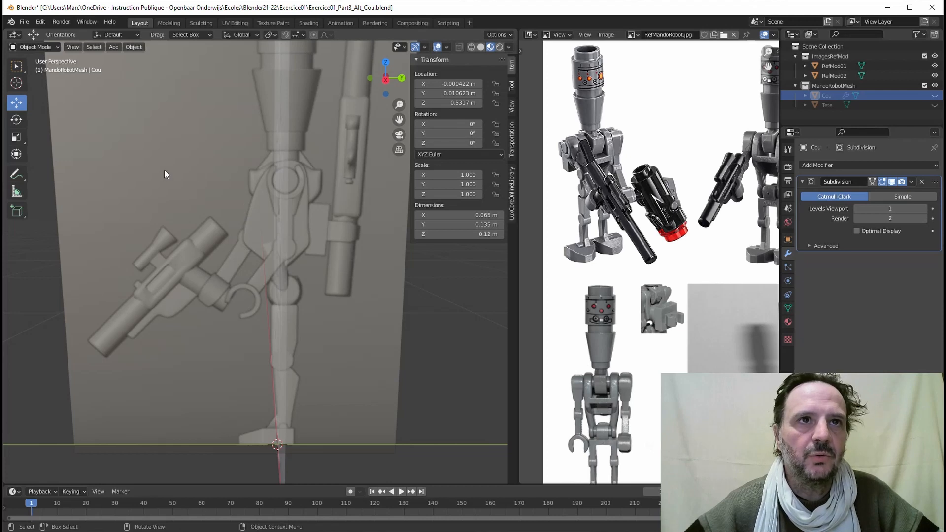
Step: Add a plane mesh at the world origin
click(114, 47)
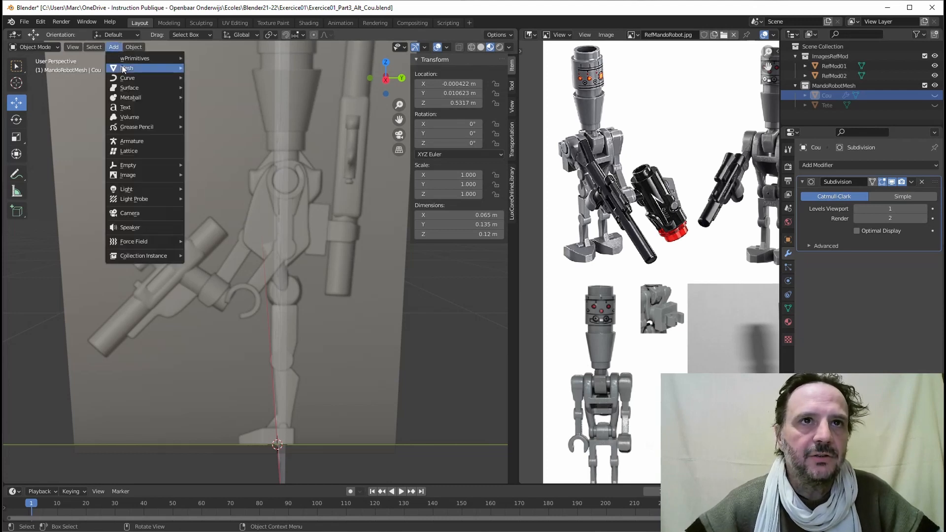
mouse_move(123, 69)
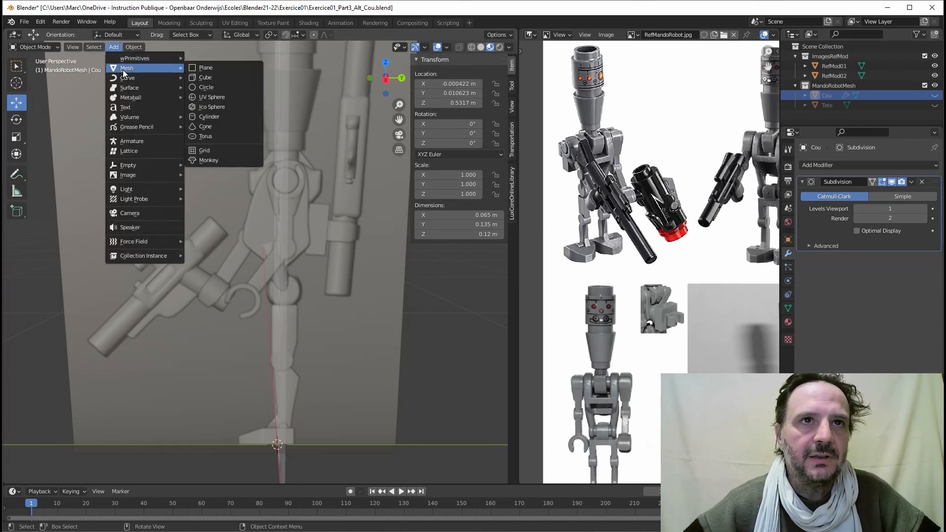
click(207, 67)
scroll(291, 261, down, 3)
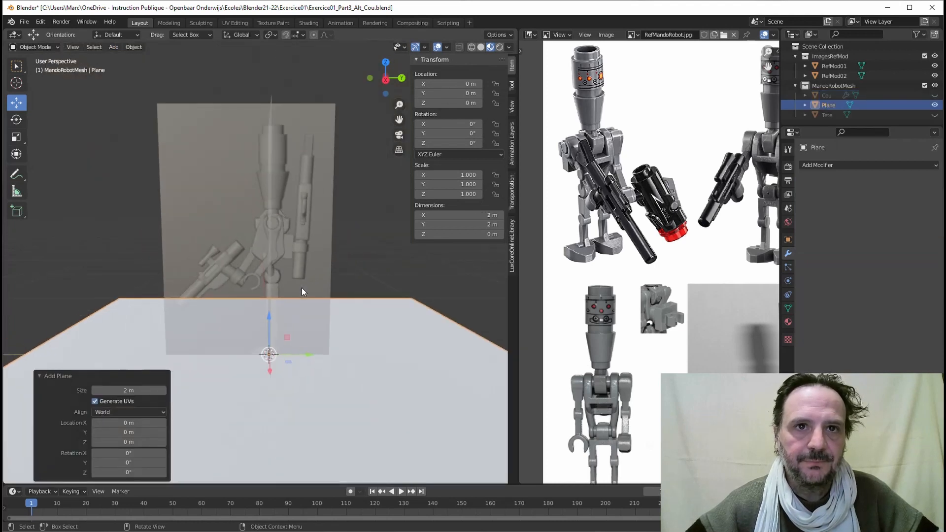
scroll(302, 289, down, 2)
middle_drag(302, 289, 277, 306)
Step: In Edit Mode, select the plane's four vertices and merge them at center into a single vertex
key(Tab)
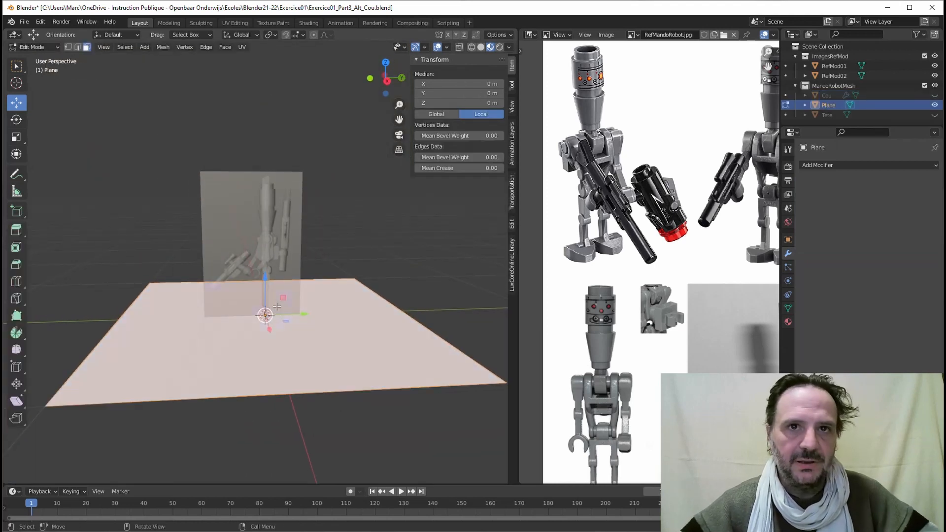
click(68, 46)
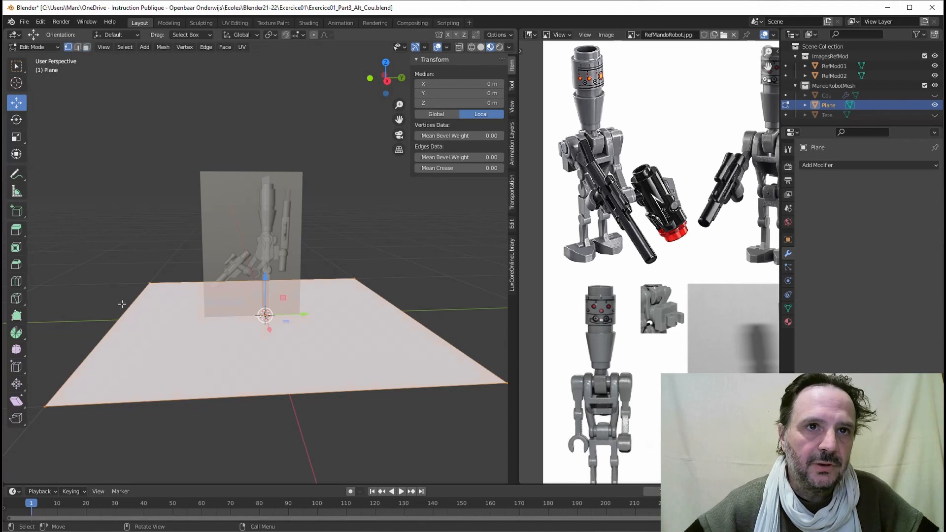
click(149, 283)
shift+click(44, 406)
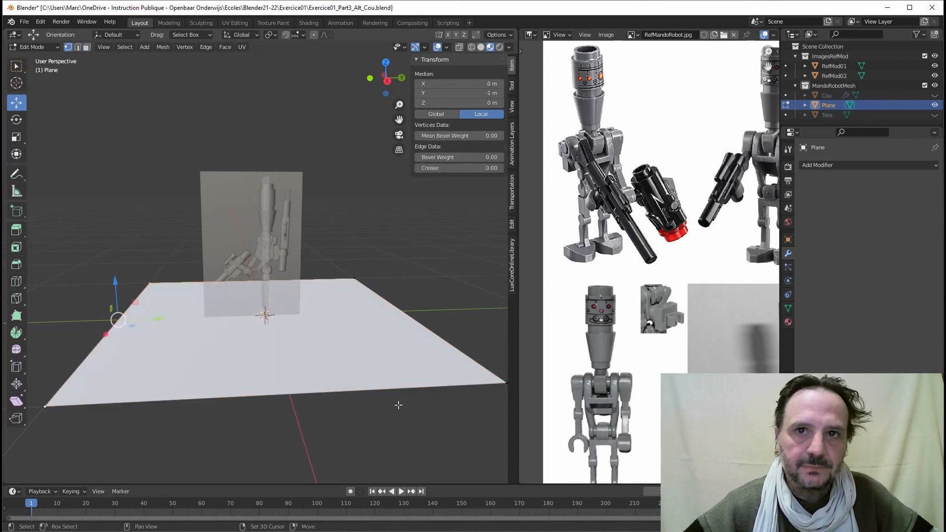
shift+click(506, 383)
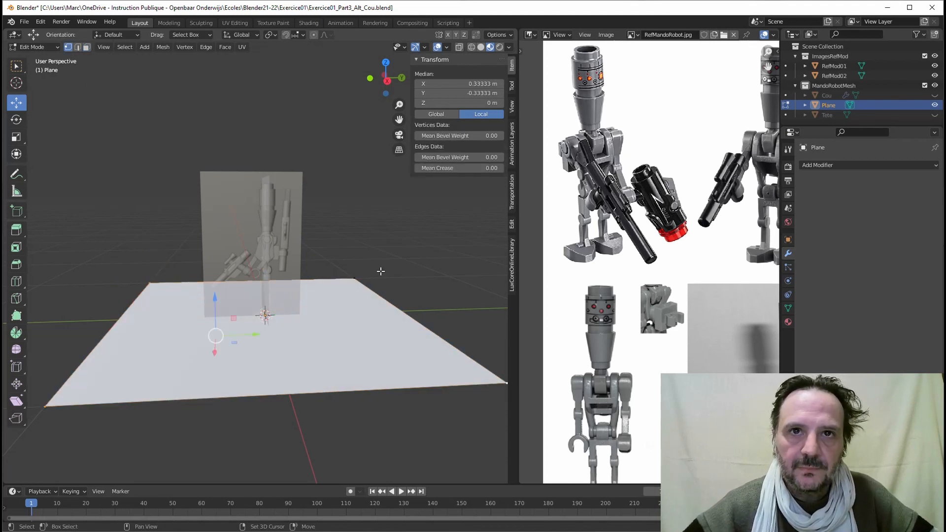
shift+click(354, 273)
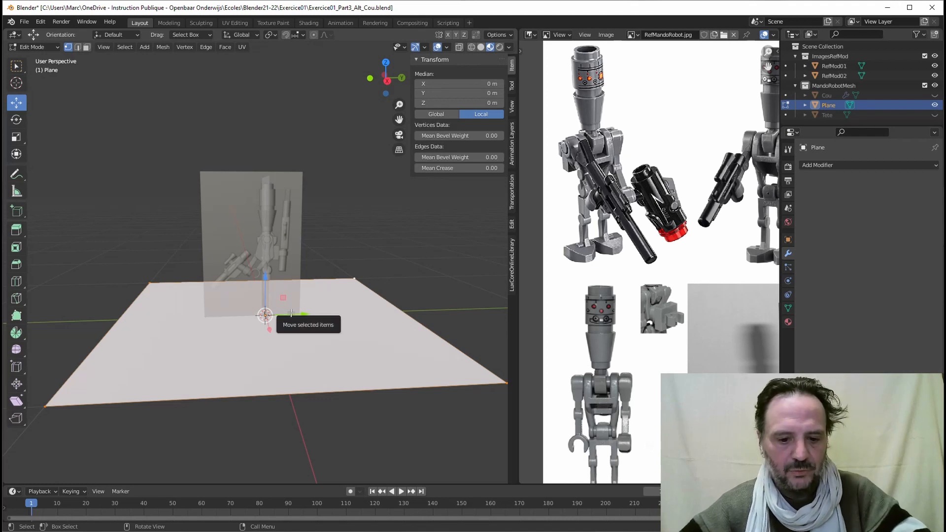
key(m)
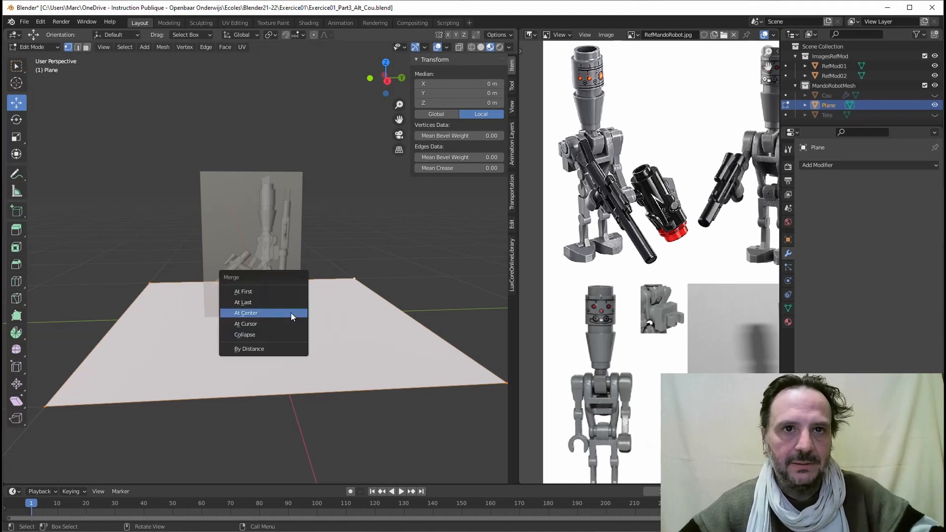
click(247, 315)
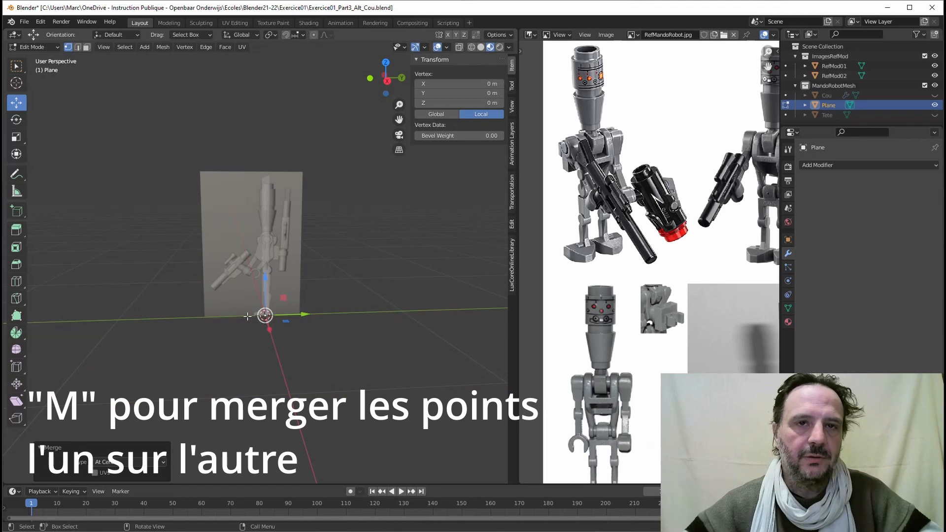
Step: Move the merged vertex onto the torso's front edge in the right orthographic view, at about Y -0.065 m and Z 0.455 m
drag(263, 279, 267, 217)
drag(302, 255, 298, 257)
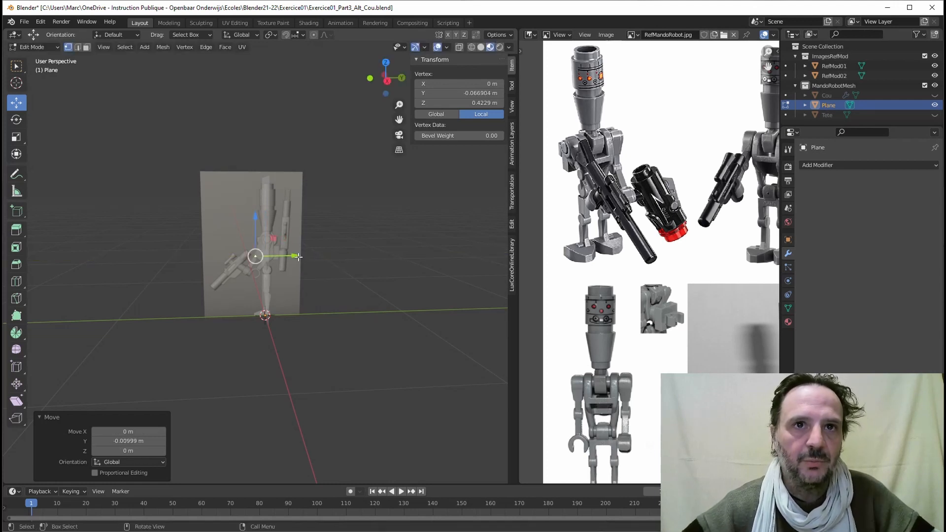
key(KP_3)
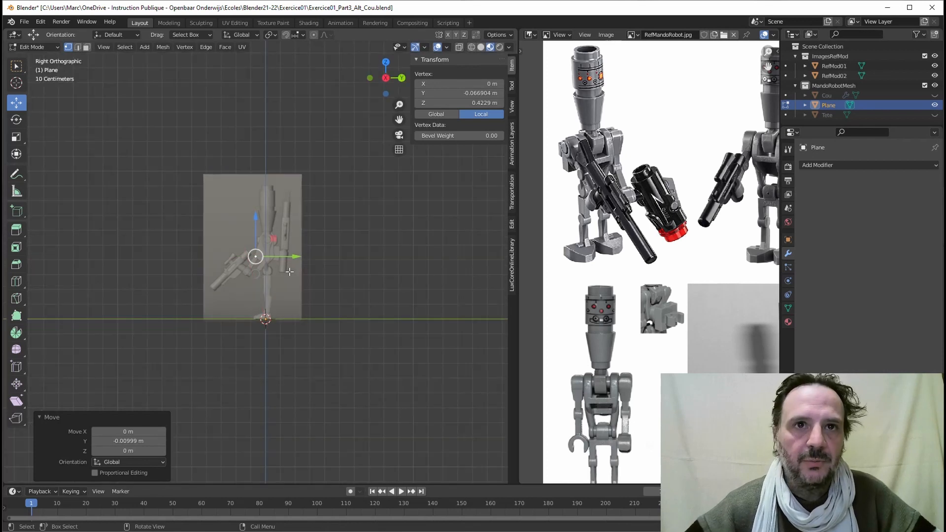
scroll(290, 271, up, 10)
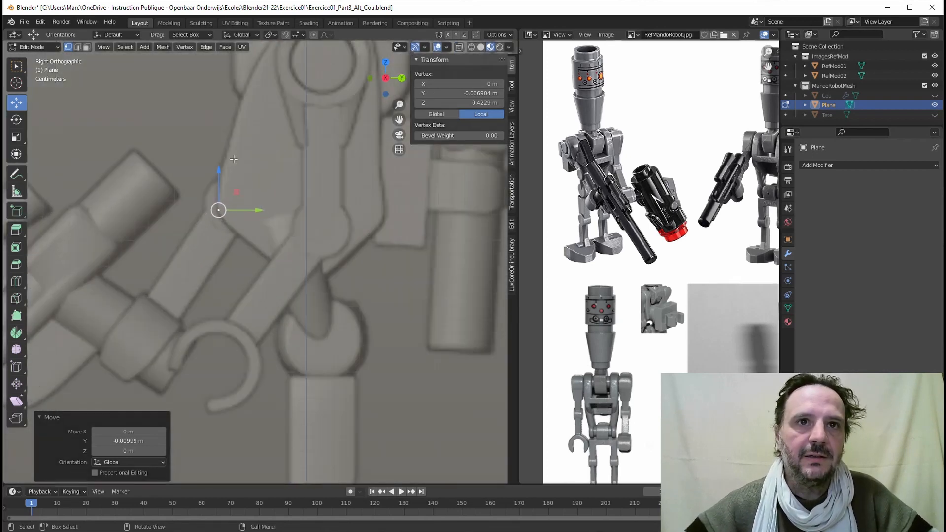
key(g)
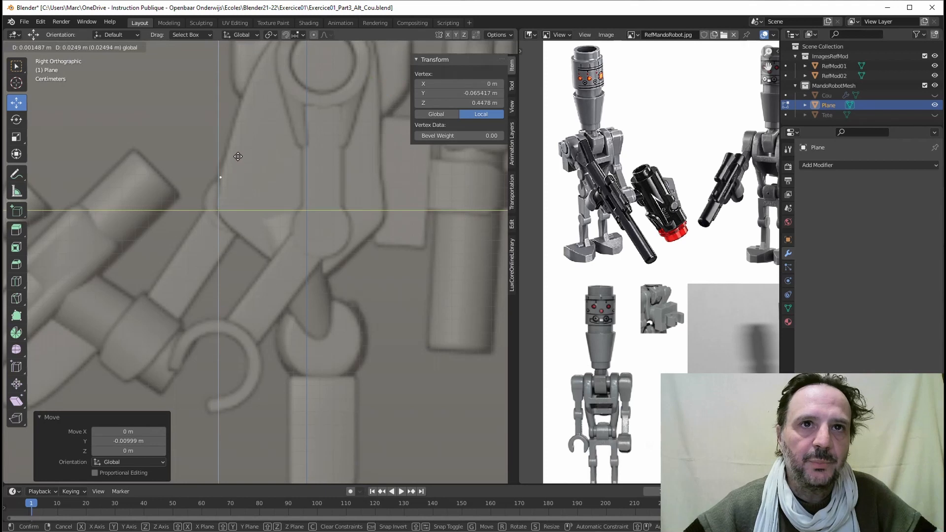
click(238, 148)
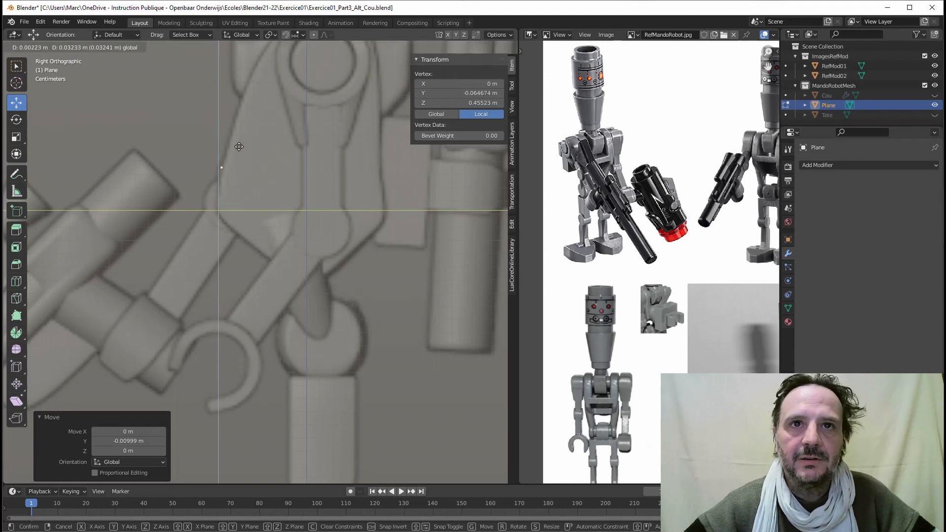
Step: Fine-tune the vertex against the back and right reference views, to about Y -0.064 m and Z 0.459 m
scroll(578, 97, up, 3)
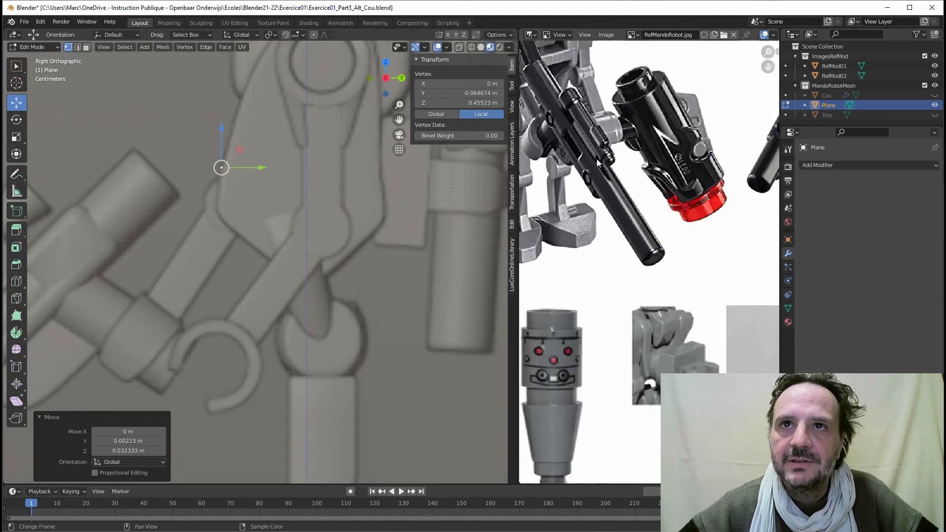
scroll(578, 97, down, 1)
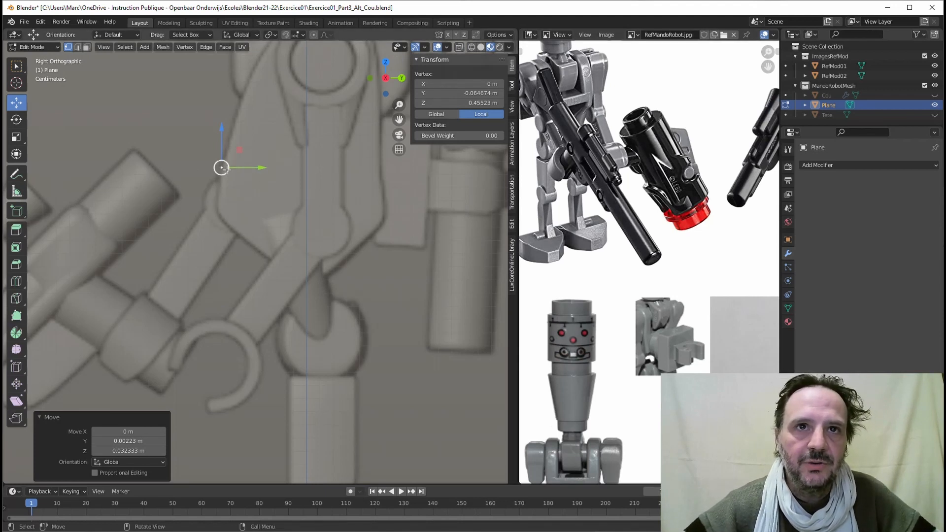
scroll(312, 220, down, 2)
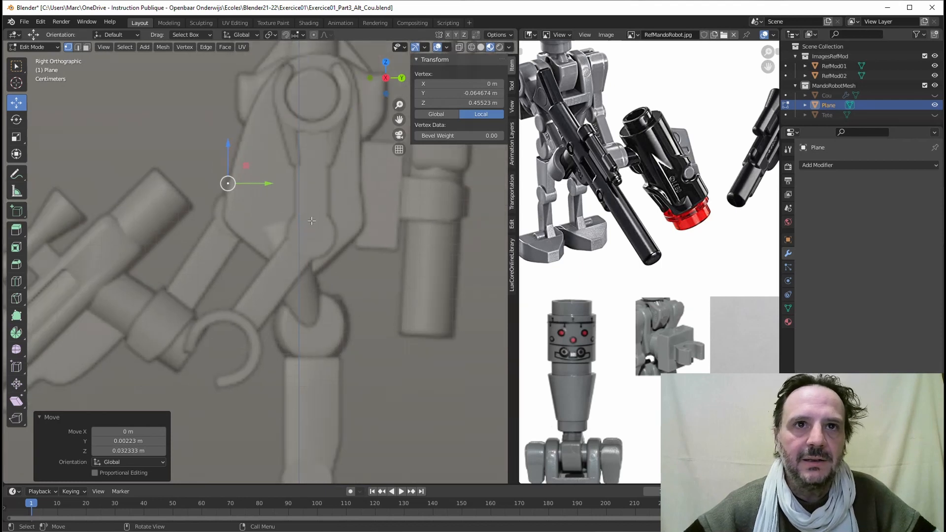
click(402, 77)
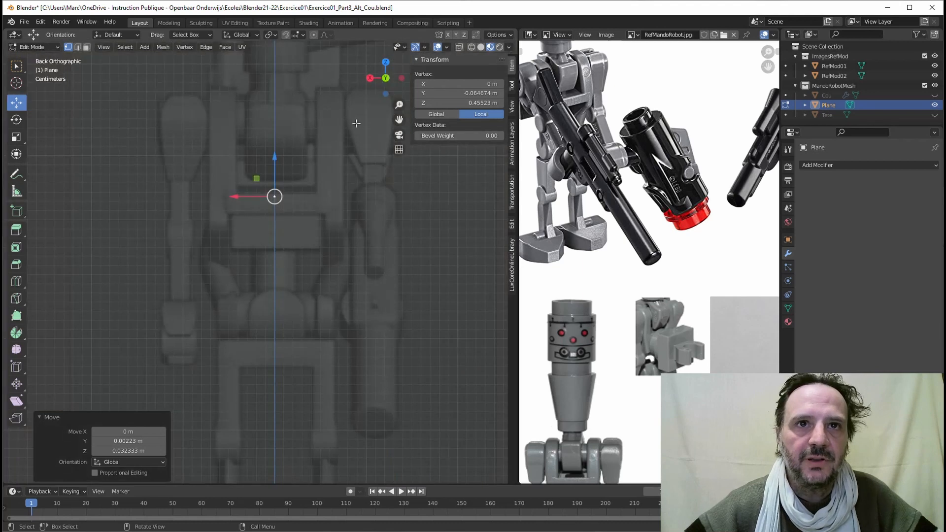
drag(275, 157, 275, 153)
drag(236, 194, 237, 195)
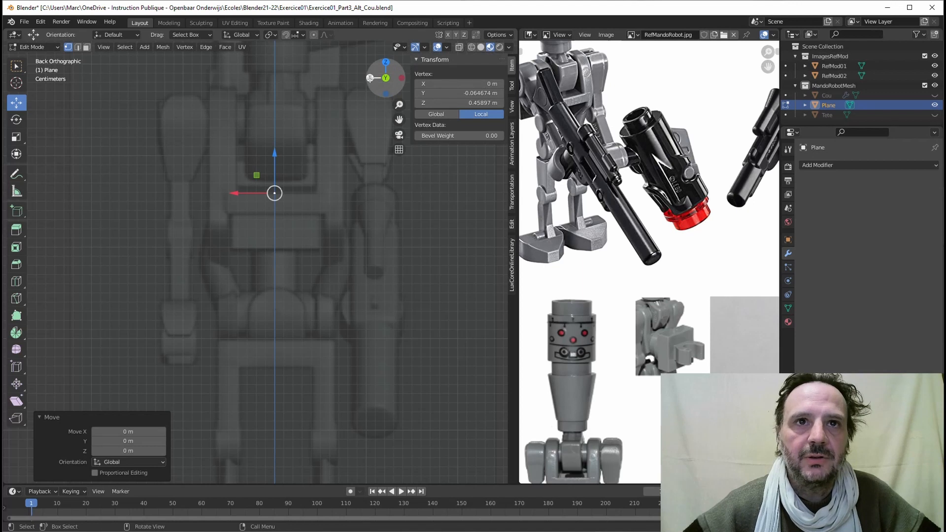
click(370, 78)
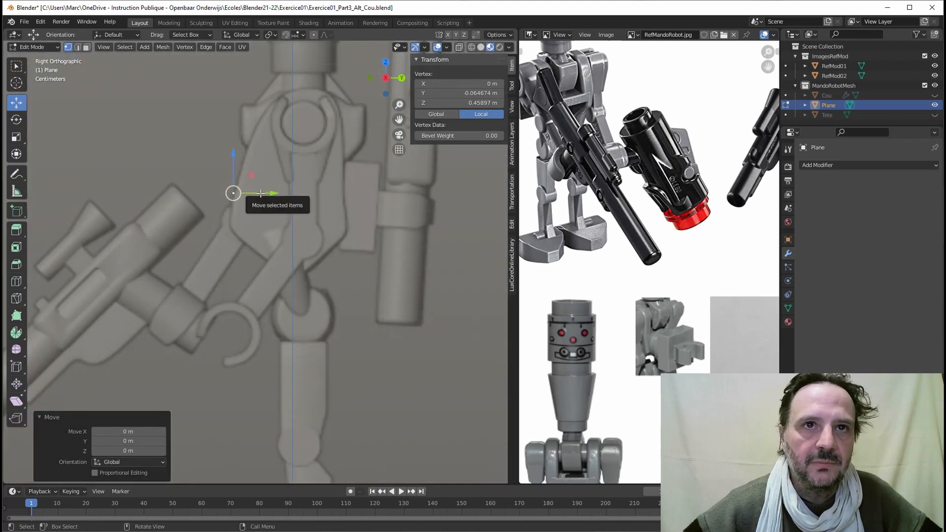
drag(262, 193, 263, 193)
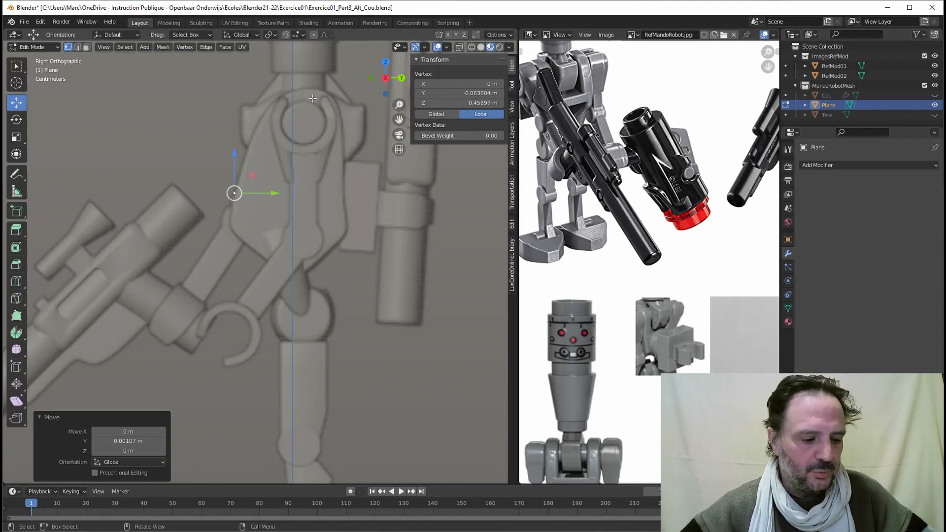
Step: Extrude new vertices from the starting vertex up the torso's front edge and over the shoulder, ending at about Y 0.045 m, Z 0.564 m
ctrl+right_click(245, 156)
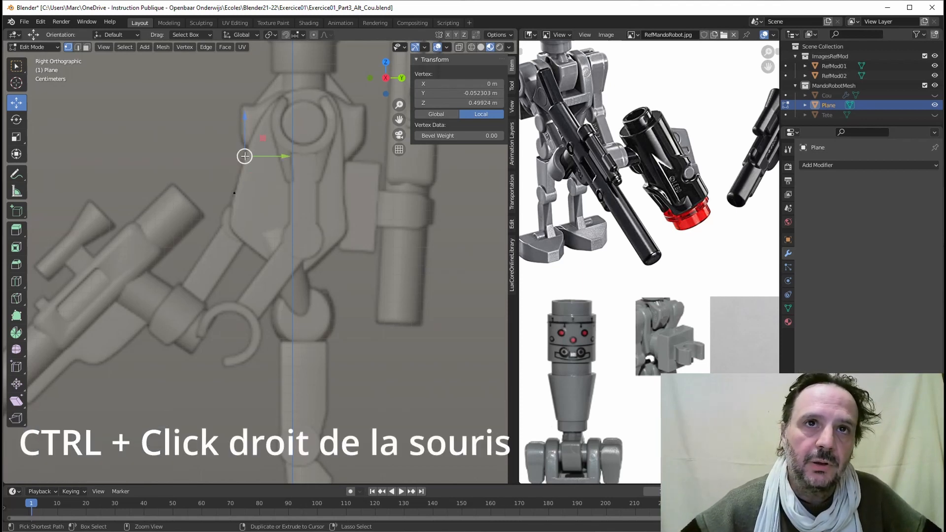
ctrl+right_click(263, 115)
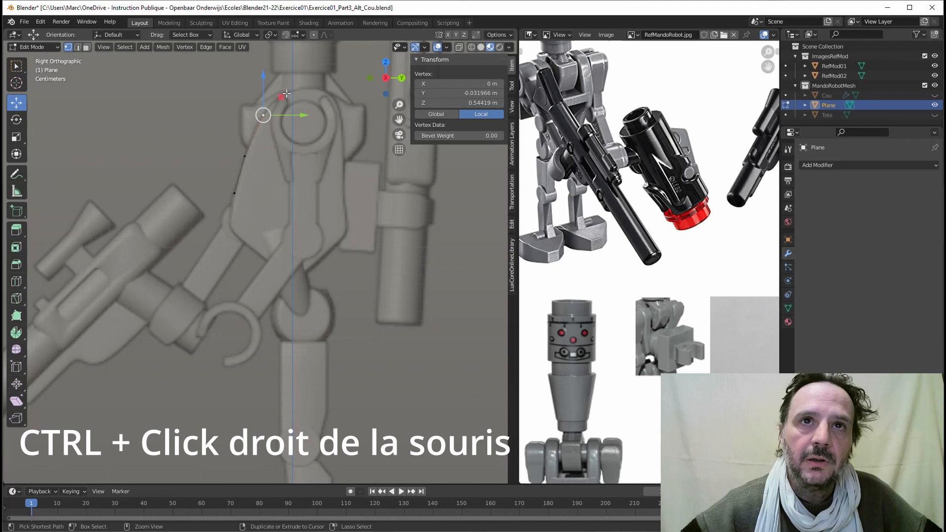
ctrl+right_click(287, 93)
ctrl+right_click(308, 87)
ctrl+right_click(334, 97)
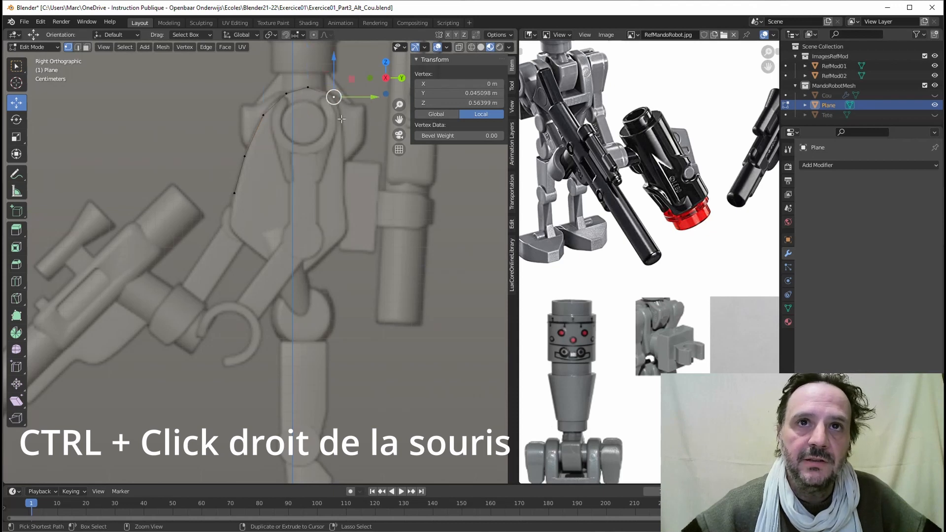
Step: Continue extruding five vertices down the torso's back edge to the lower back corner, at about Y 0.057 m, Z 0.413 m
ctrl+right_click(341, 119)
ctrl+right_click(341, 158)
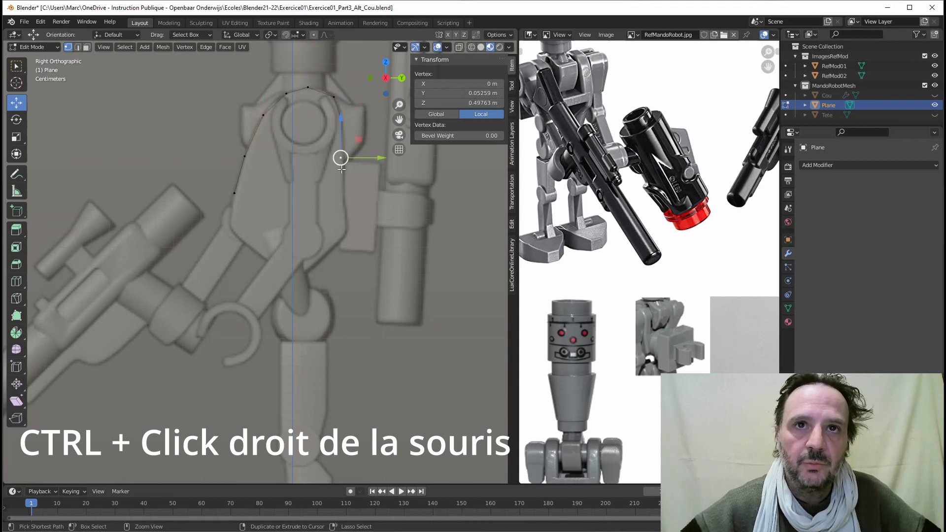
ctrl+right_click(341, 193)
ctrl+right_click(345, 222)
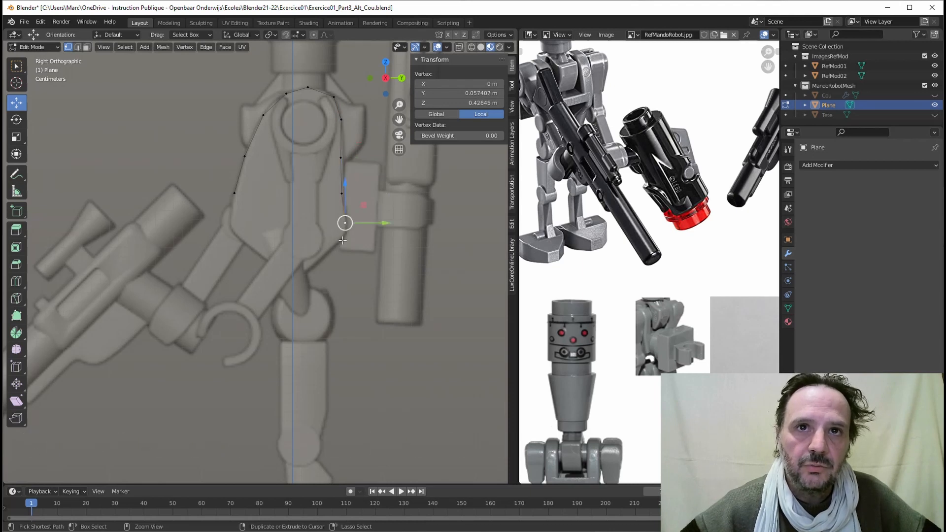
ctrl+right_click(345, 236)
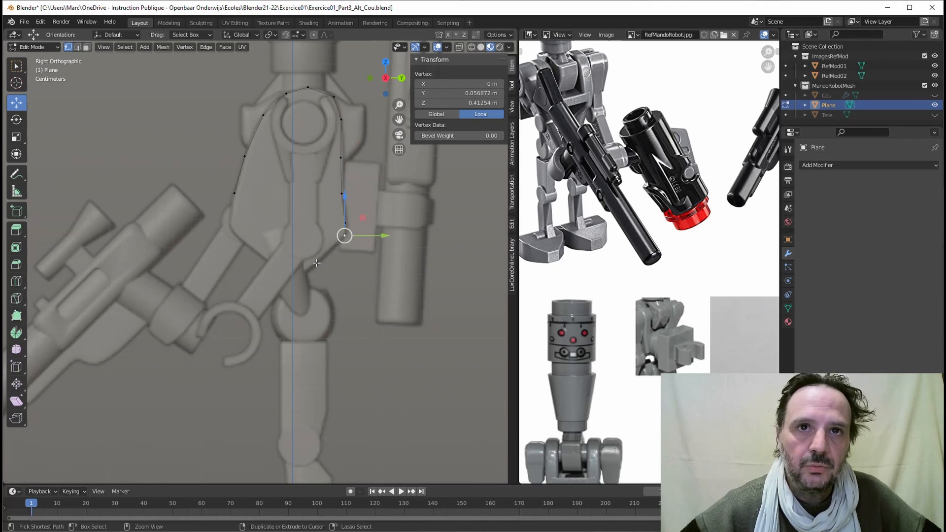
Step: Extrude six more vertices along the torso's underside and up the front, ending just below the starting vertex
ctrl+right_click(316, 262)
ctrl+right_click(299, 277)
ctrl+right_click(283, 275)
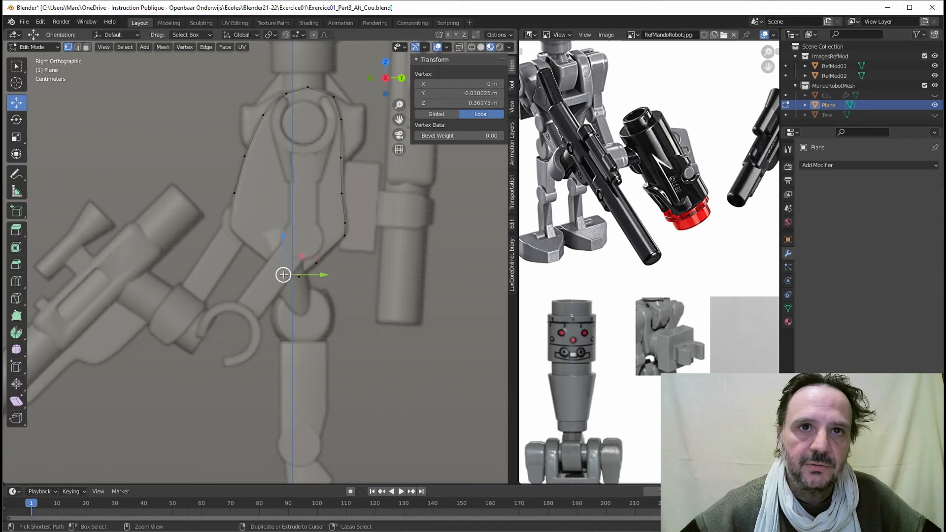
ctrl+right_click(252, 249)
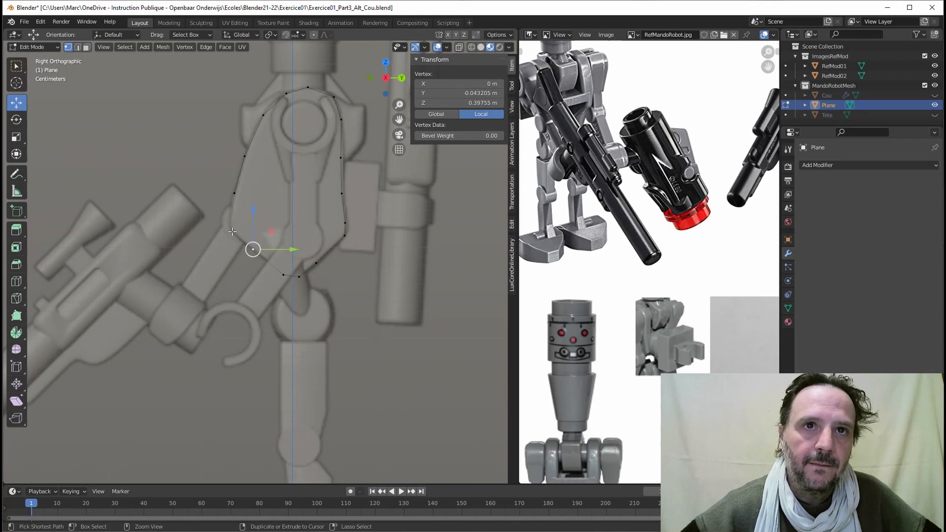
ctrl+right_click(231, 229)
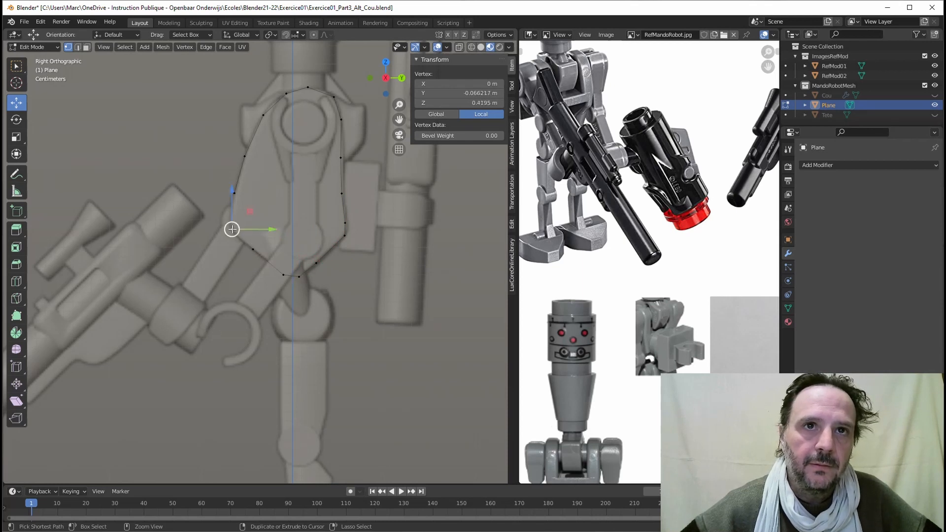
ctrl+right_click(233, 199)
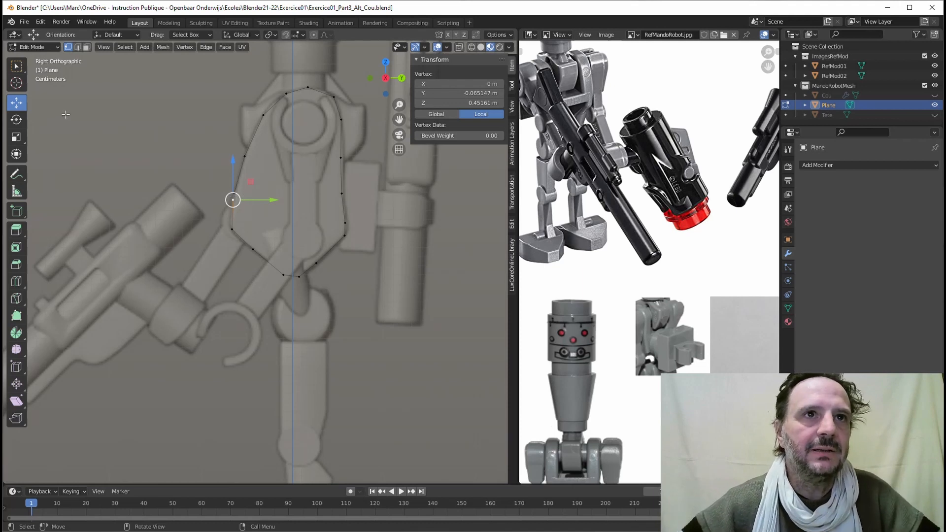
Step: Select the outline's last and first vertices and merge them at center to close the contour
click(17, 65)
shift+click(232, 195)
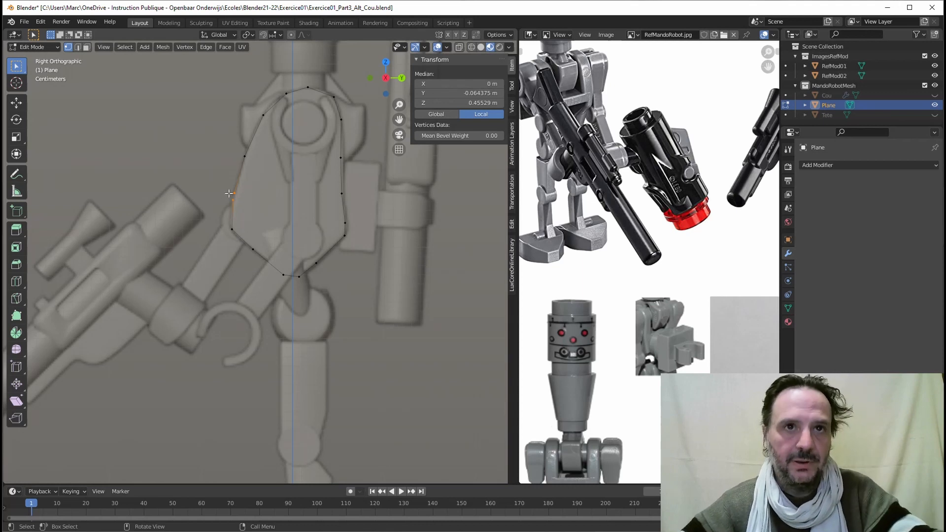
key(m)
click(192, 193)
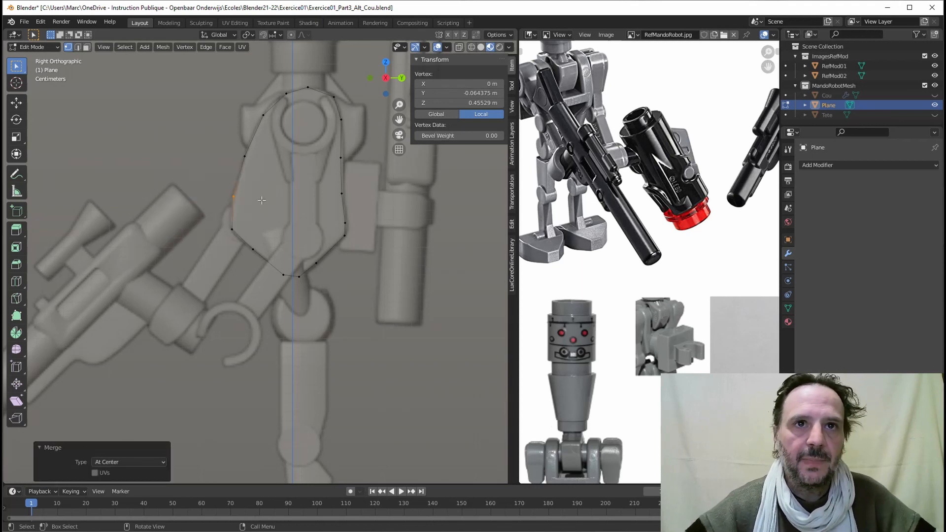
Step: Raise the lower front corner vertex along Z to about 0.437 m, using the back orthographic view
click(225, 225)
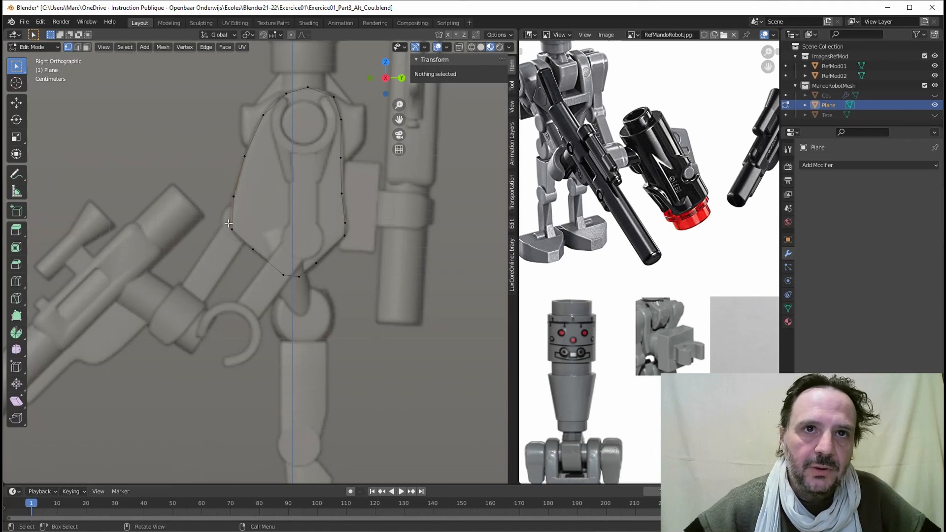
click(232, 229)
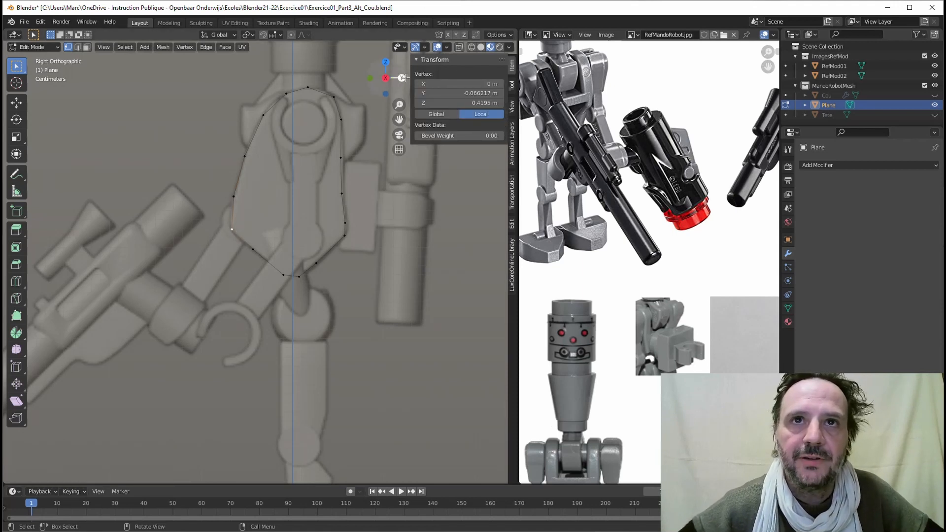
drag(403, 78, 401, 80)
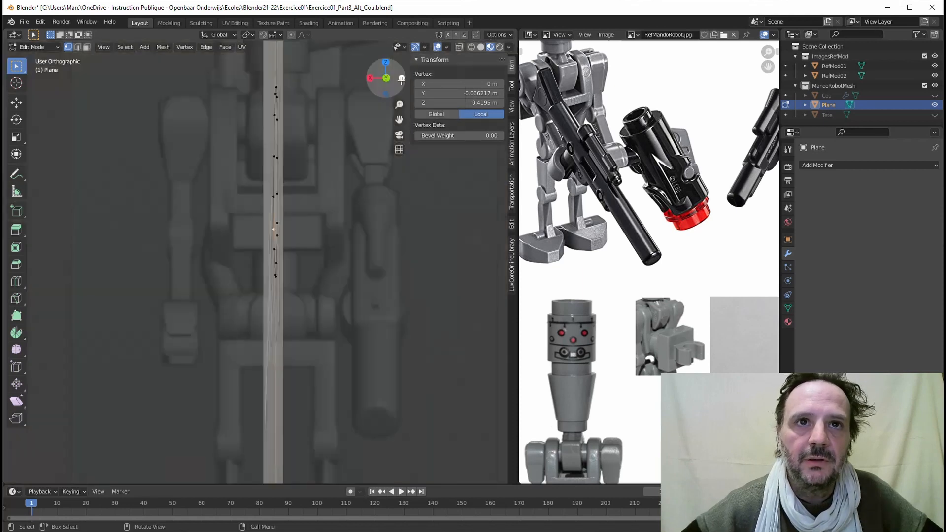
click(402, 79)
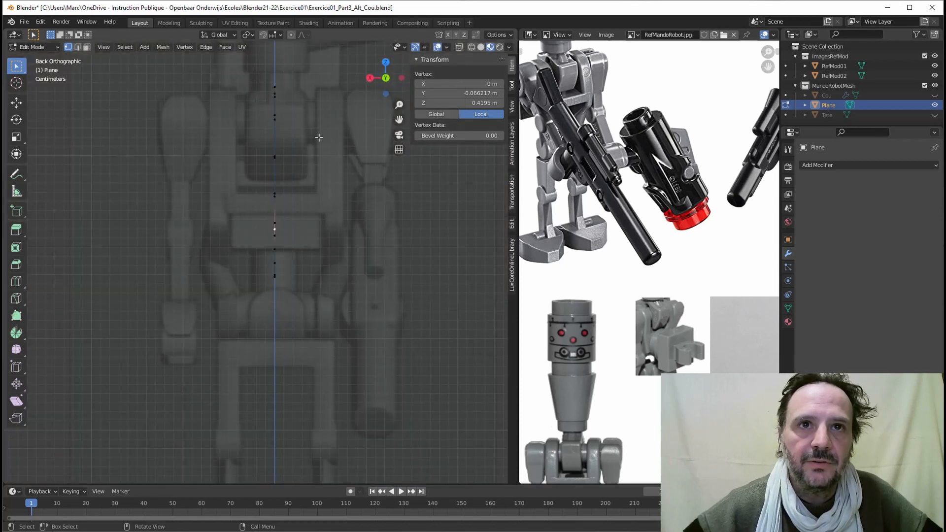
click(16, 102)
drag(273, 195, 275, 176)
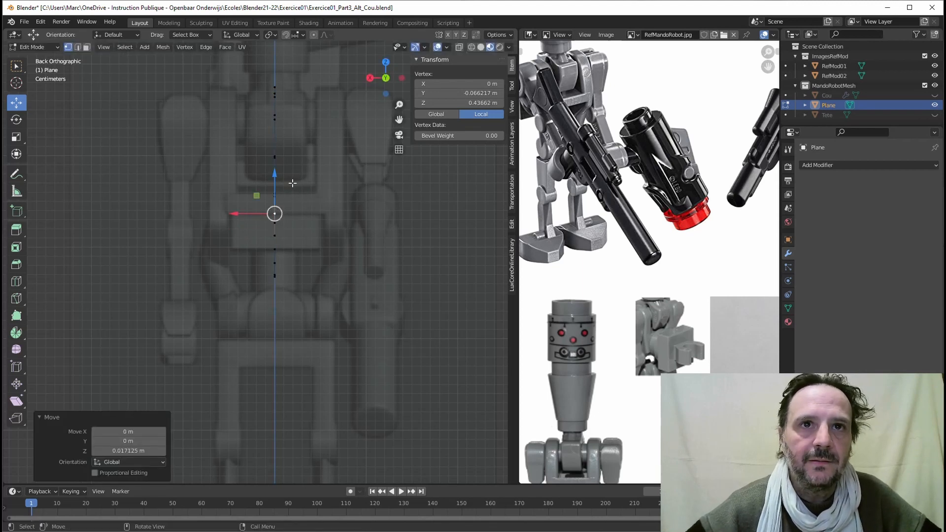
Step: In the right view, move the lower front vertices to the corner at Y -0.066 m, Z 0.417 m and the slope at Y -0.031 m, Z 0.387 m
click(371, 78)
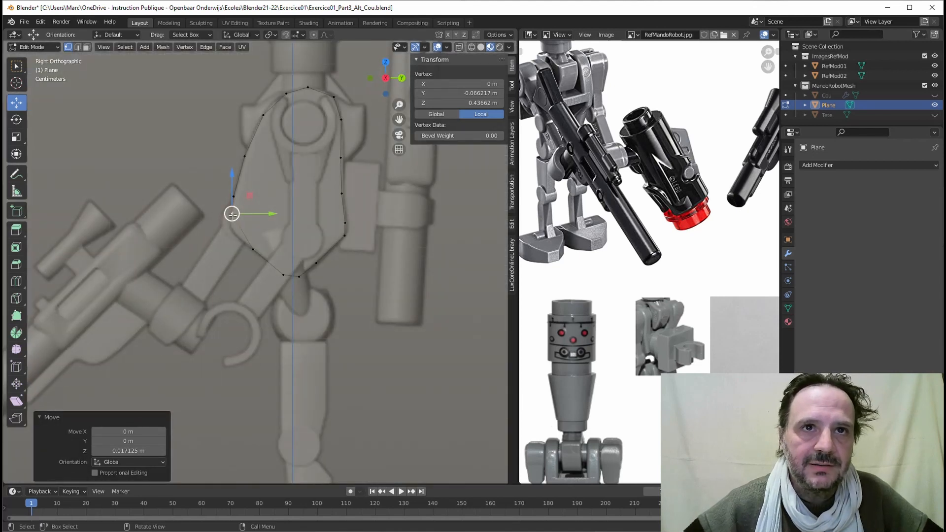
click(248, 248)
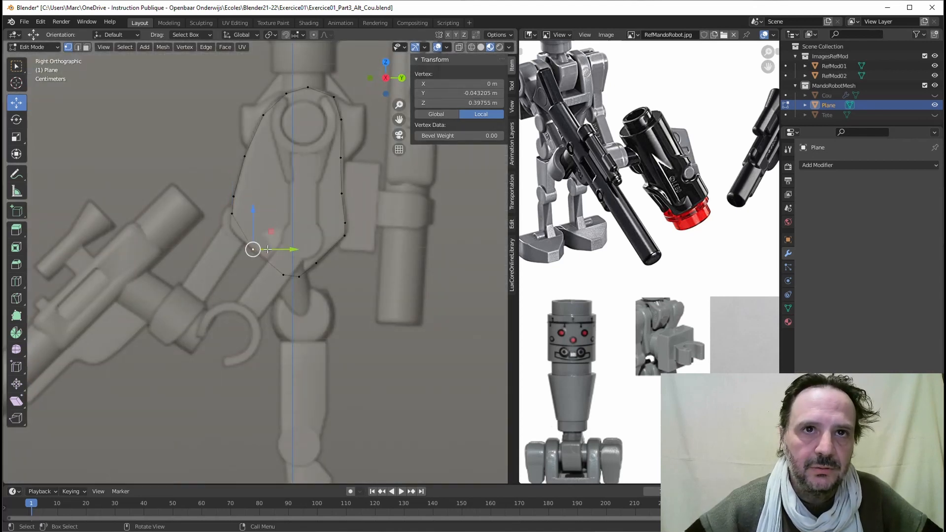
key(g)
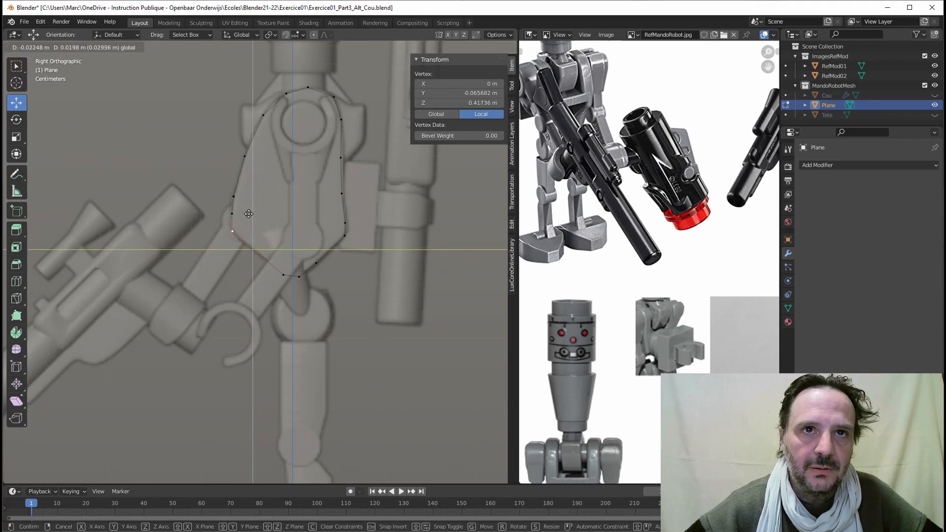
click(249, 214)
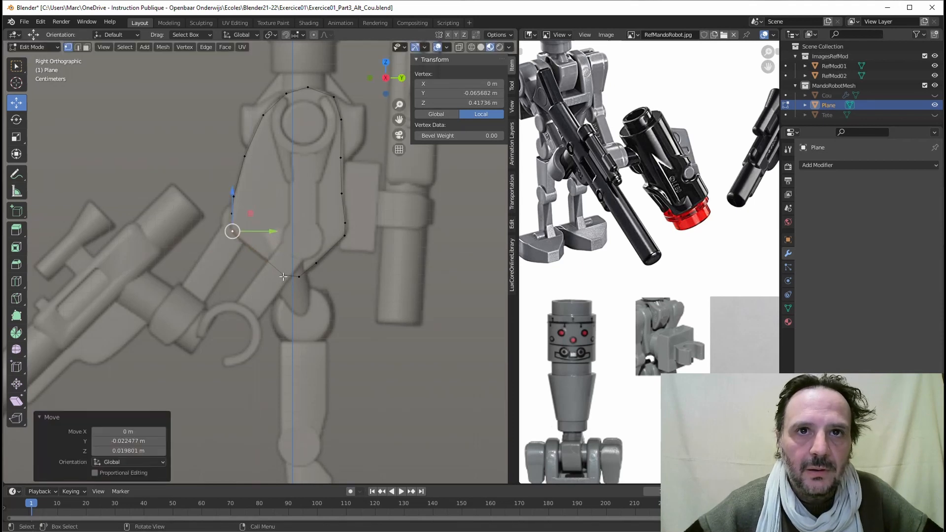
click(283, 276)
key(g)
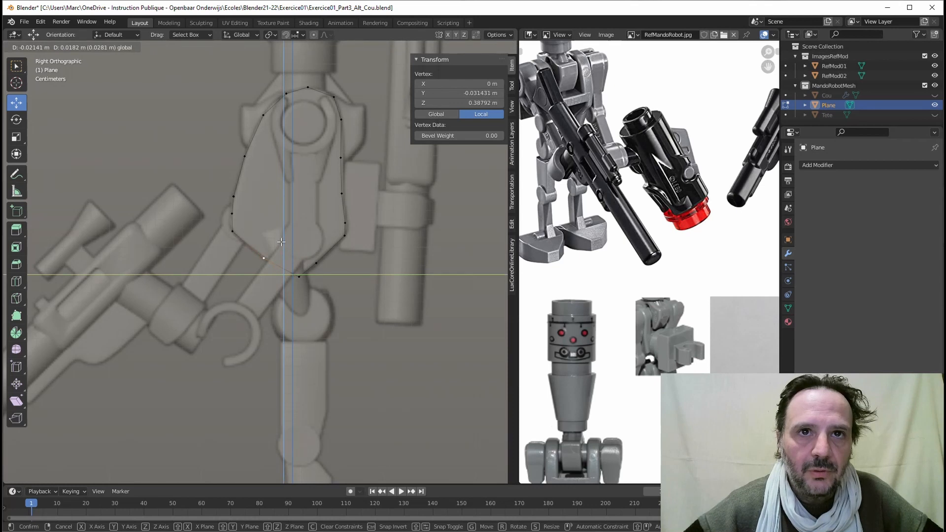
click(280, 241)
Step: Reposition the two bottom vertices to about Y -0.009 m and Y 0.012 m, both near Z 0.370 m
click(300, 277)
key(g)
click(303, 259)
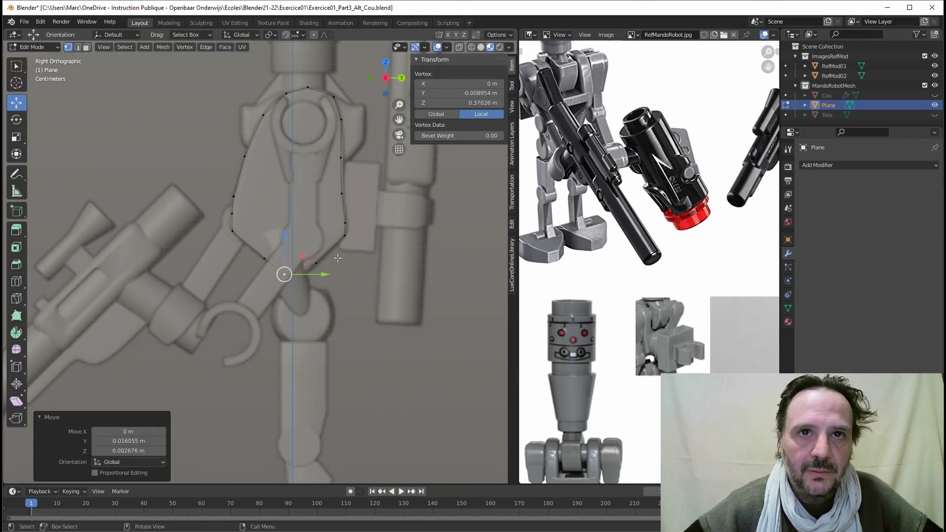
click(317, 262)
key(g)
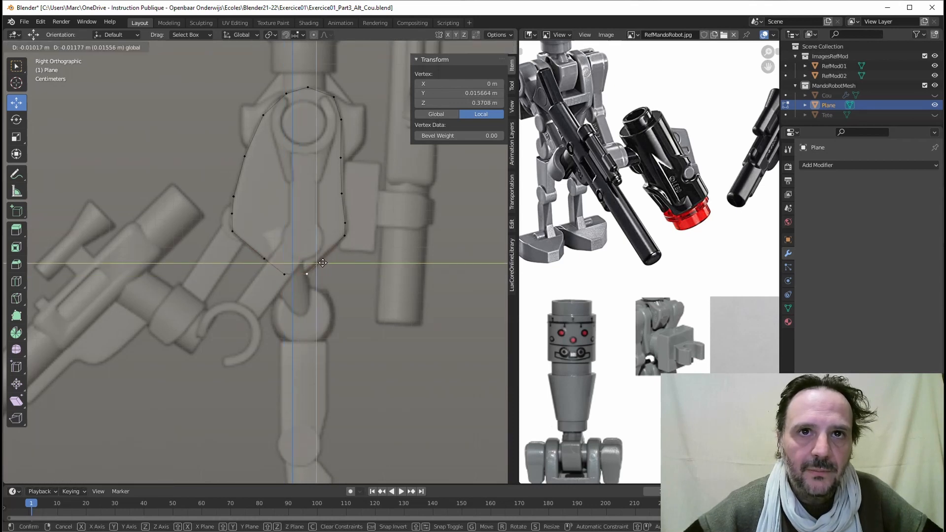
click(319, 264)
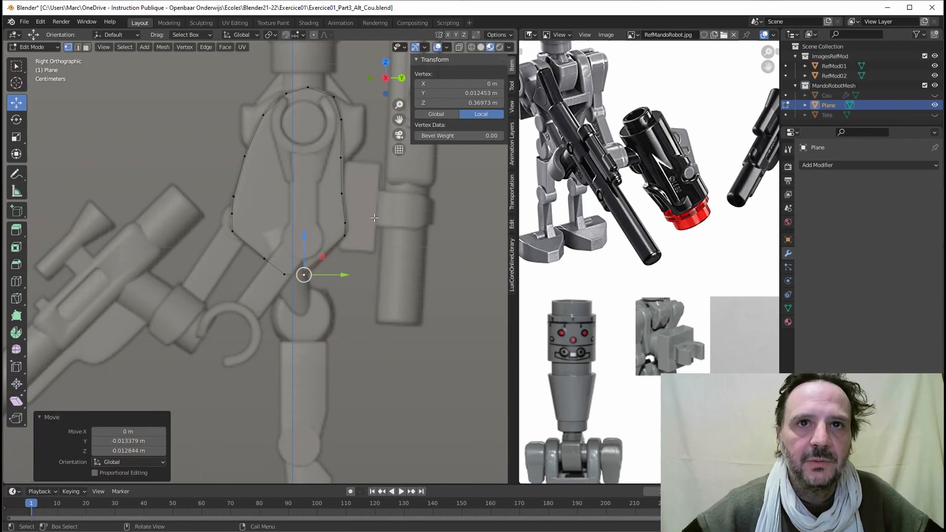
Step: Raise the lower back-edge vertex to about Z 0.437 m and move the one above it to about Y 0.054 m, Z 0.456 m
click(344, 222)
key(g)
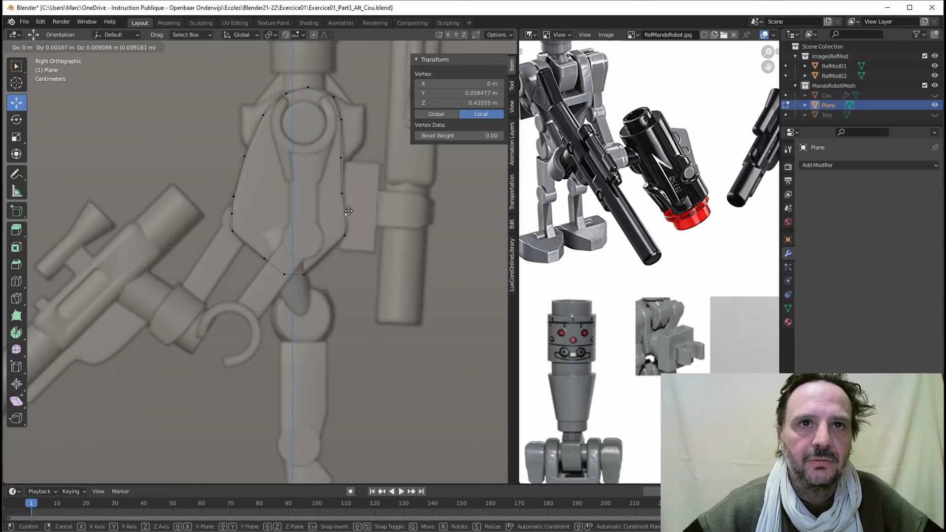
key(z)
click(350, 210)
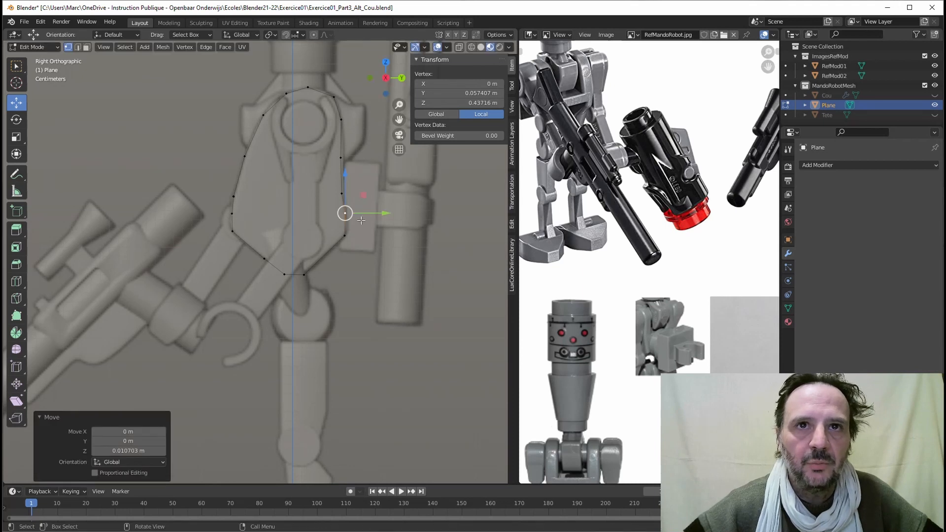
click(341, 193)
key(g)
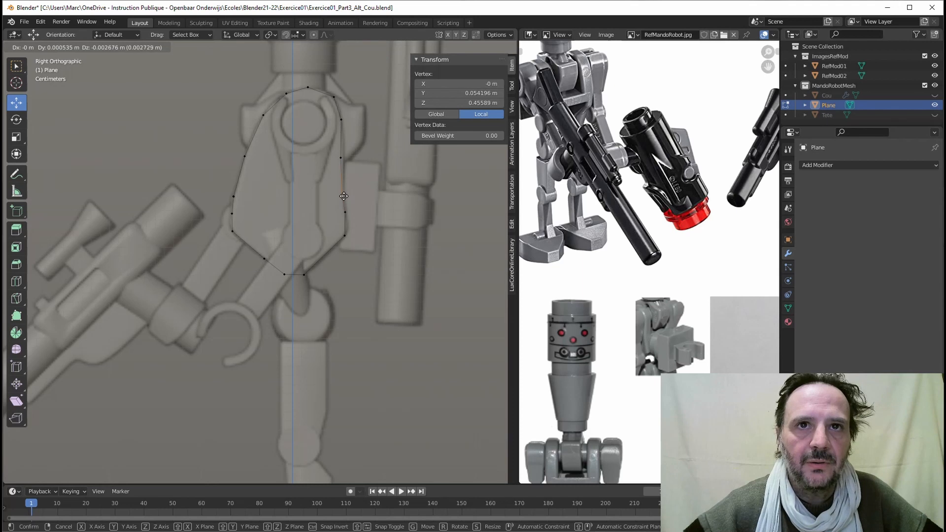
click(342, 197)
Step: Fit the lower back corner vertex to the reference near Y 0.059 m and nudge the rear bottom vertex up to Z 0.3701 m
scroll(357, 185, up, 3)
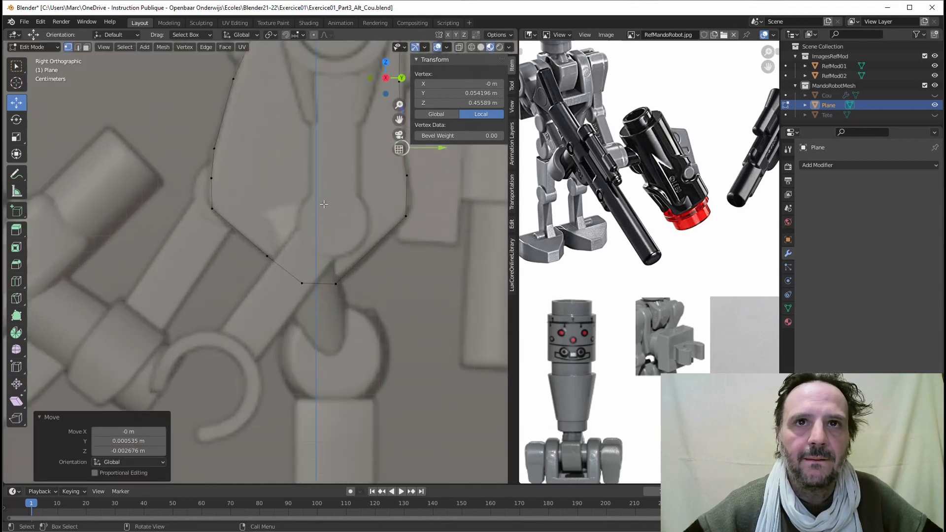
scroll(355, 197, down, 1)
click(382, 222)
key(g)
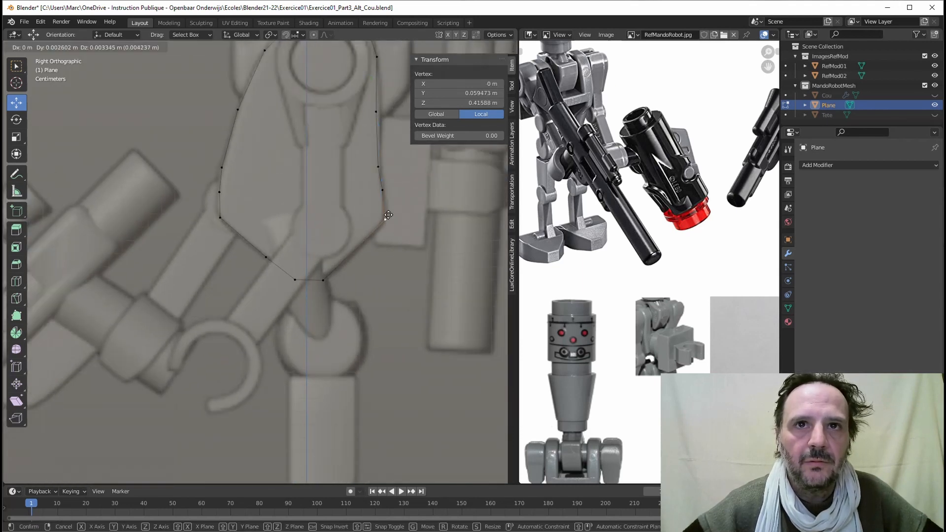
click(387, 215)
click(324, 278)
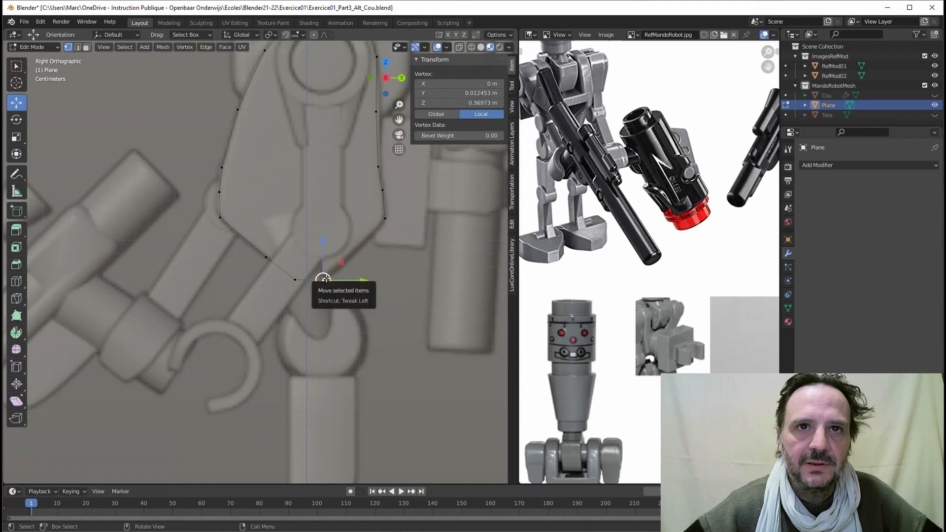
key(g)
click(326, 277)
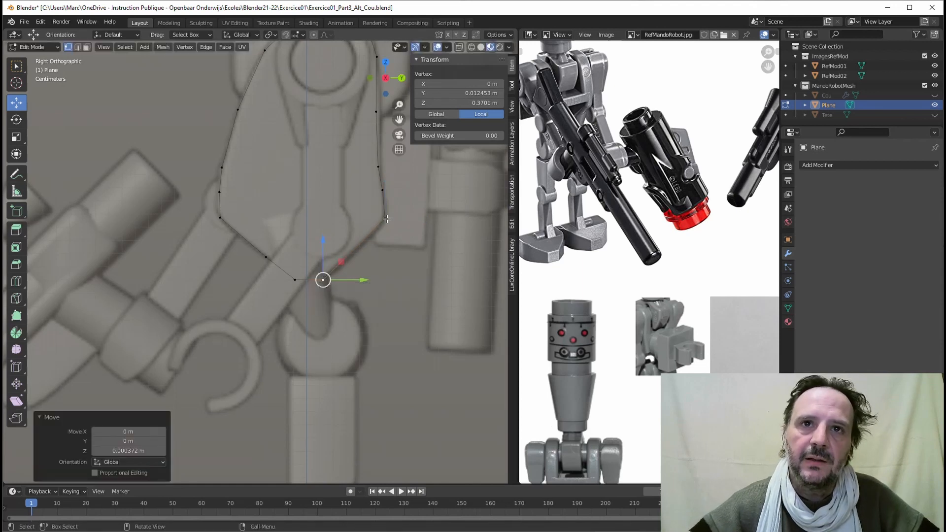
Step: Move the vertex on the lower front slope to about Y -0.039 m, Z 0.393 m
click(266, 257)
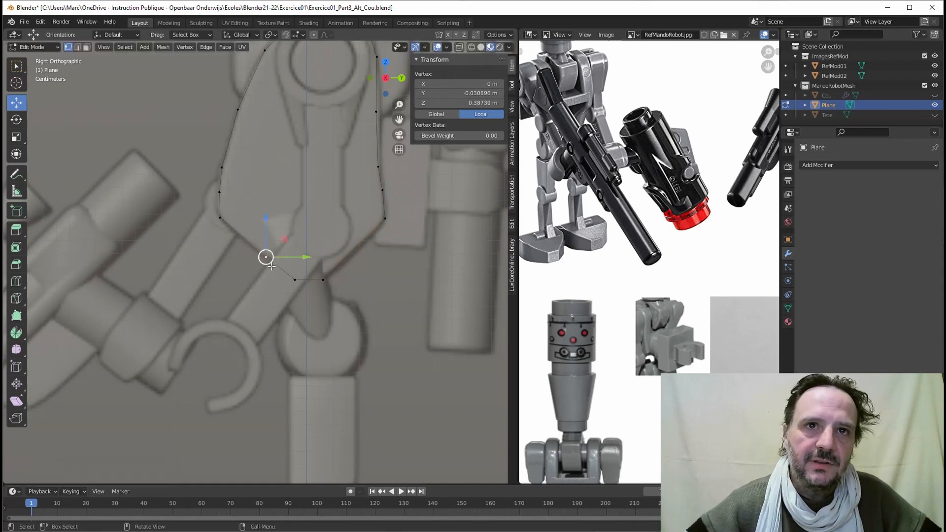
key(g)
click(255, 249)
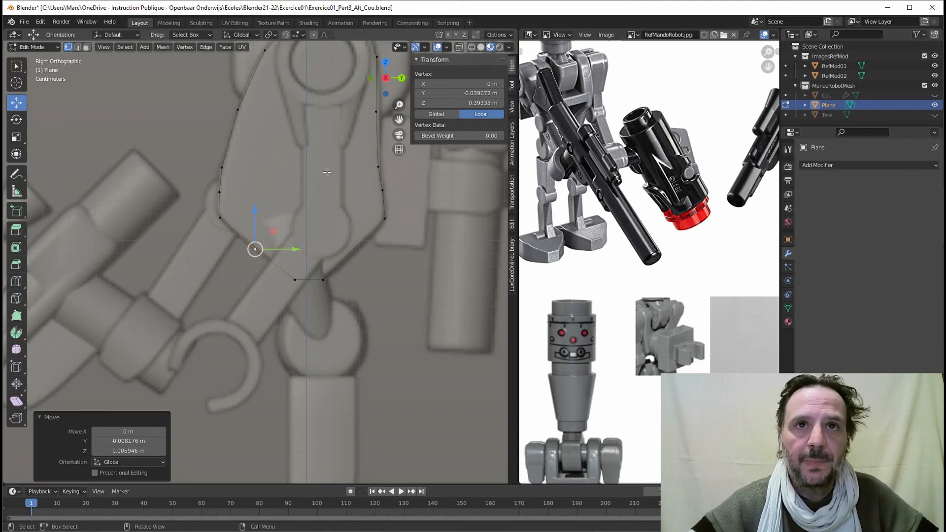
scroll(326, 172, down, 4)
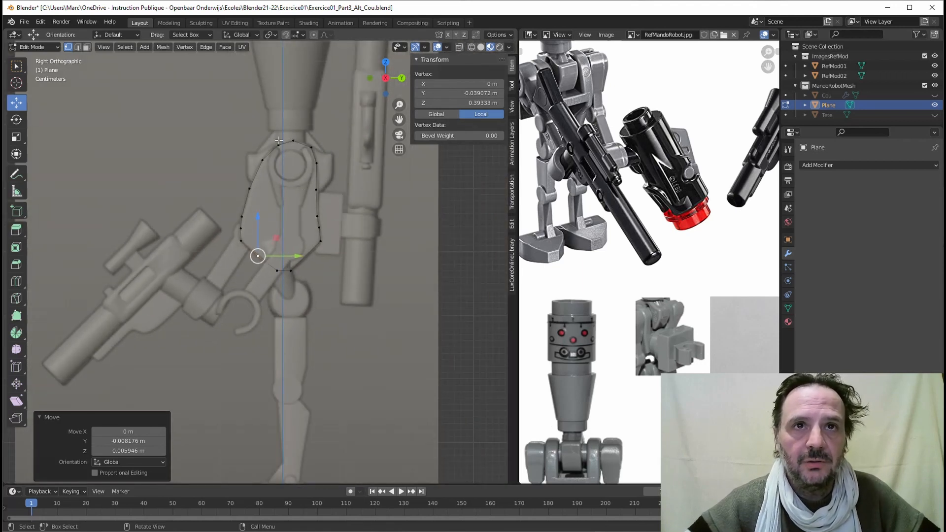
Step: Move the torso outline object about 0.037 m along X and set its origin to its geometry
middle_drag(259, 256, 279, 235)
key(Tab)
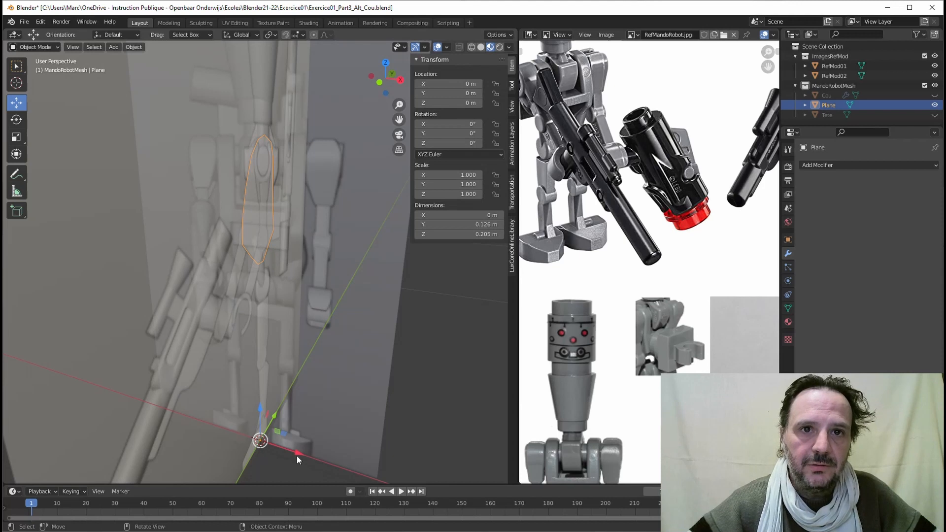
drag(297, 456, 314, 461)
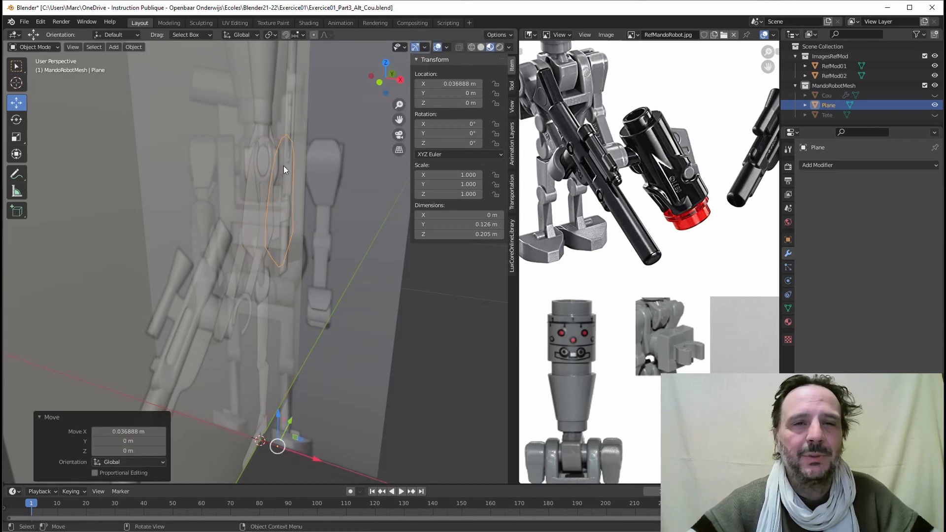
click(141, 46)
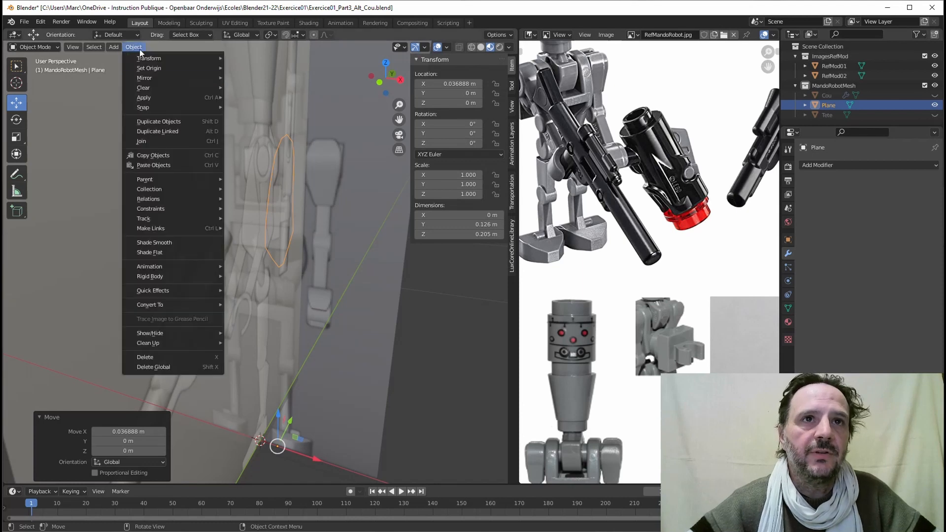
mouse_move(144, 69)
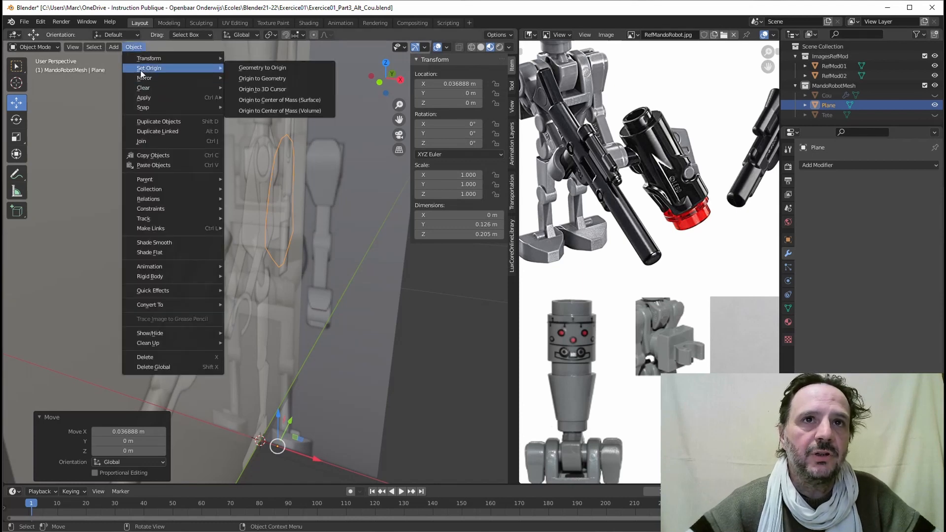
click(256, 78)
middle_drag(283, 155, 317, 151)
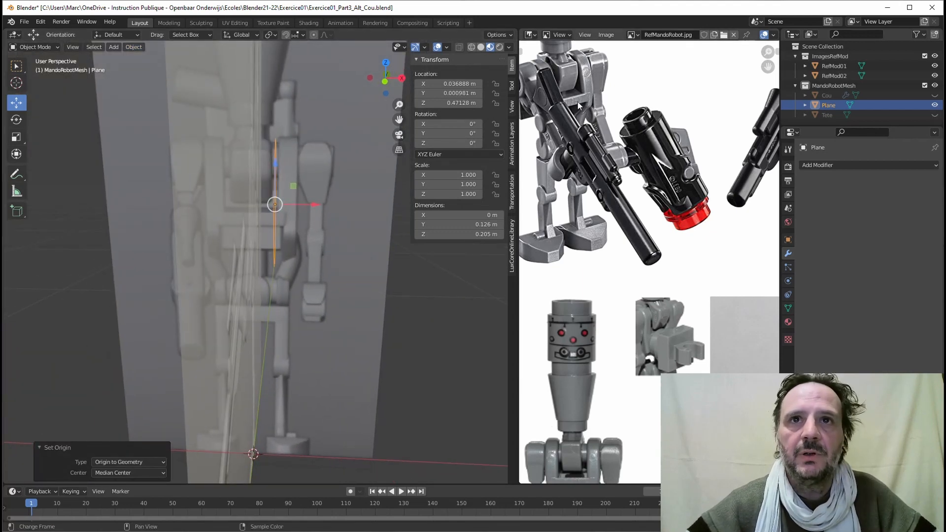
Step: Align the outline with the torso's side part in the front reference, at about X 0.050 m and Z 0.473 m
click(385, 82)
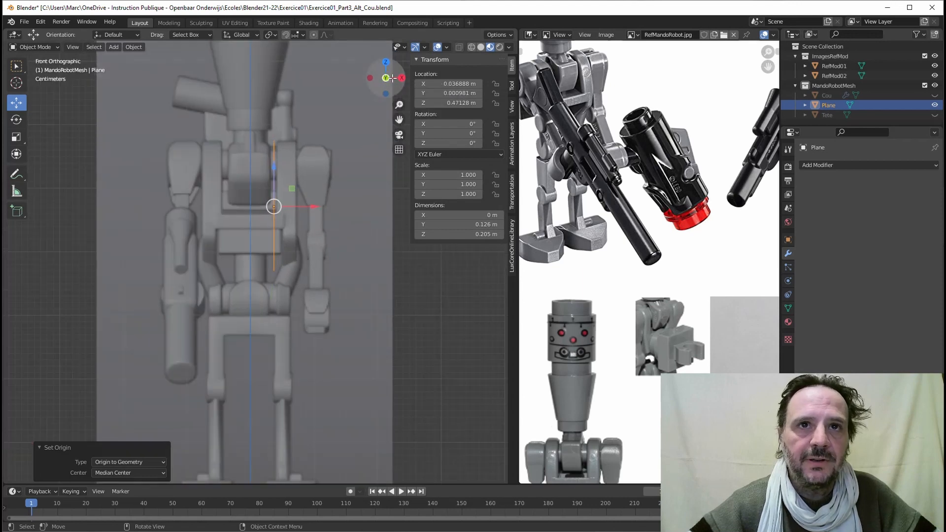
drag(306, 207, 316, 204)
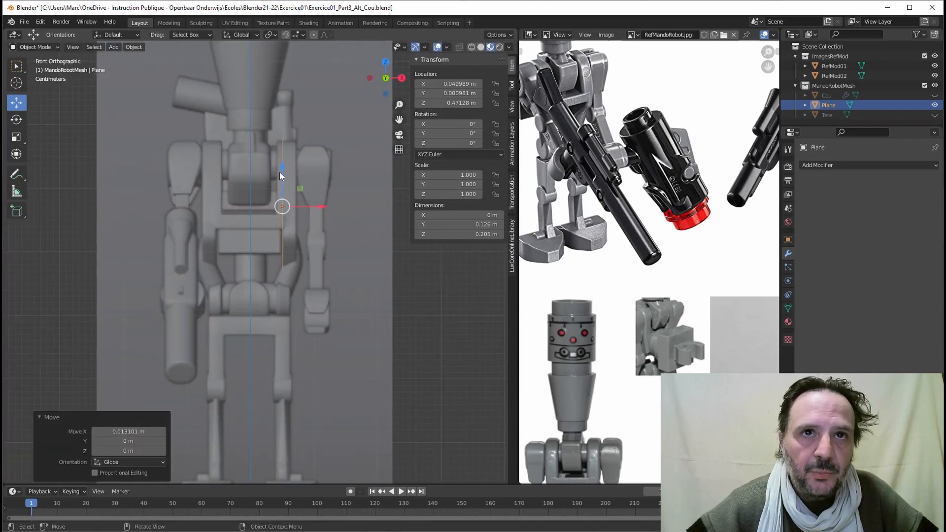
drag(280, 172, 287, 179)
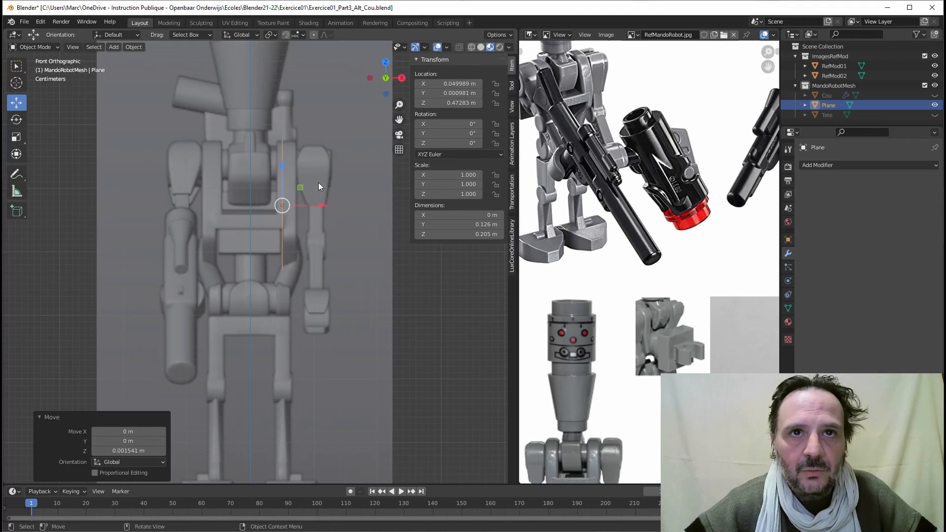
scroll(279, 228, up, 2)
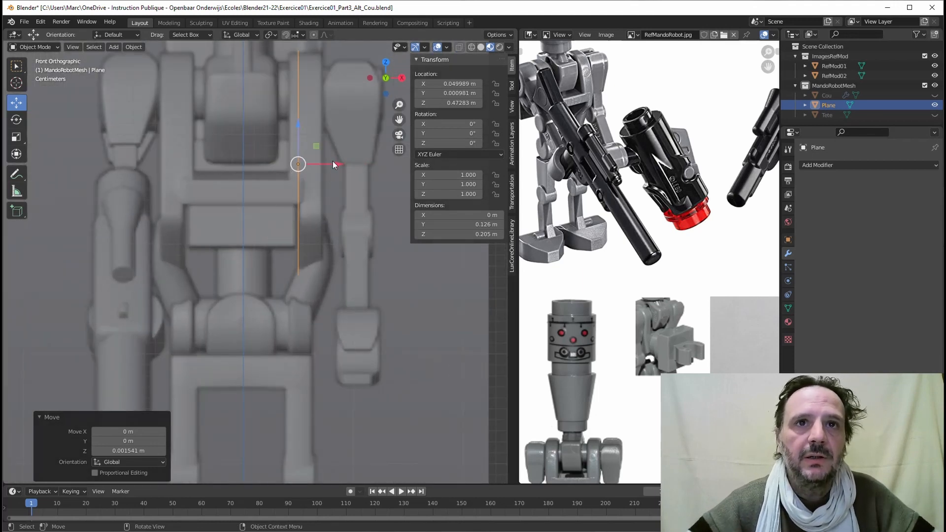
drag(334, 162, 335, 161)
Step: Fill the whole closed outline with a single face
middle_drag(330, 167, 275, 234)
scroll(299, 197, up, 2)
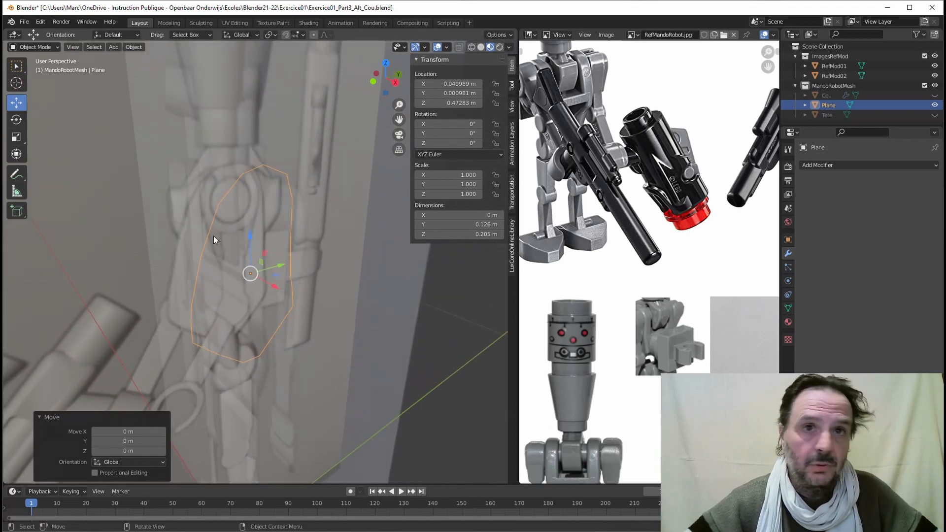
middle_drag(214, 235, 252, 234)
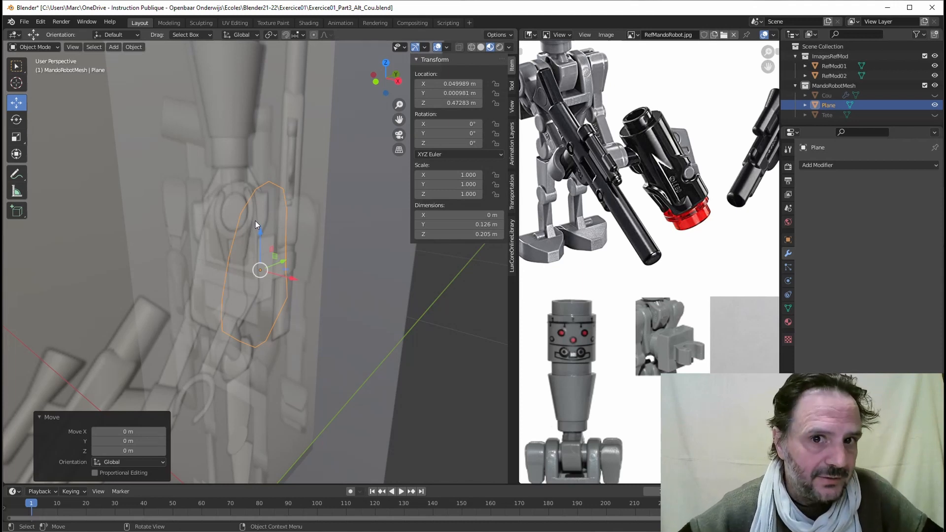
key(Tab)
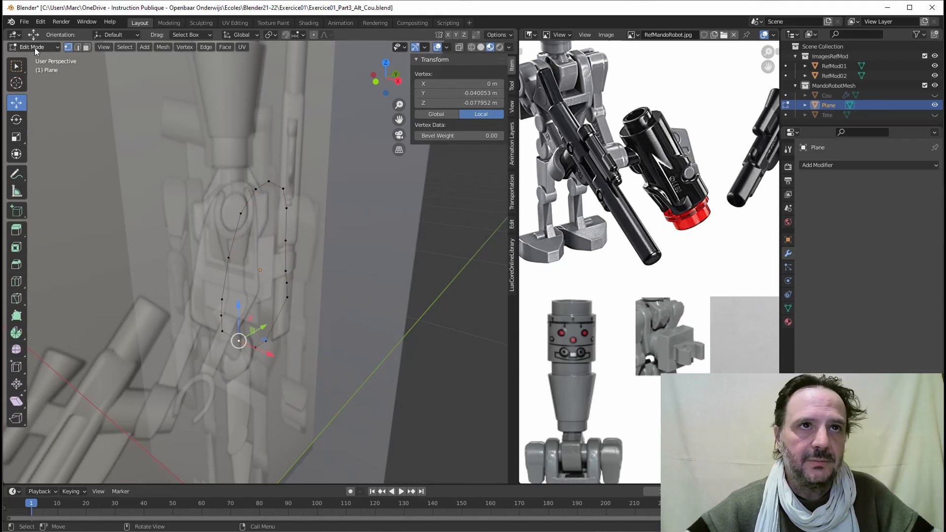
key(a)
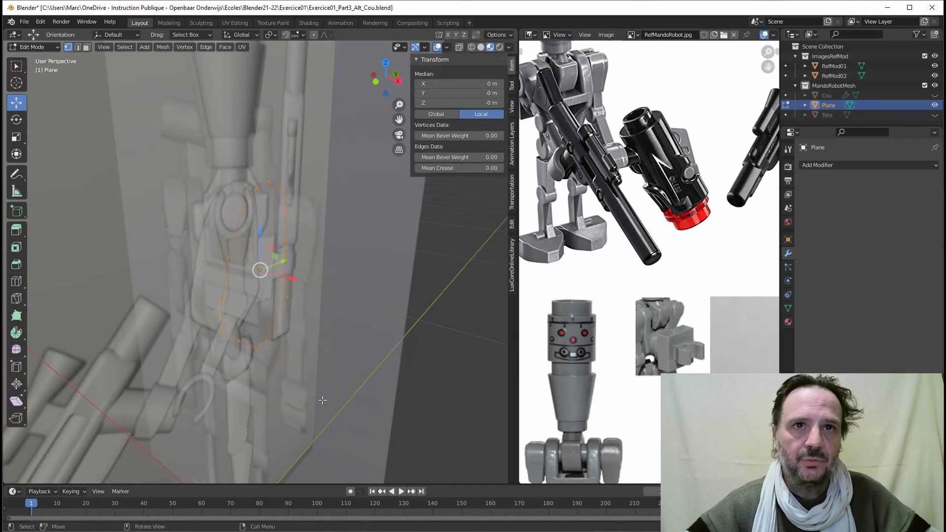
key(f)
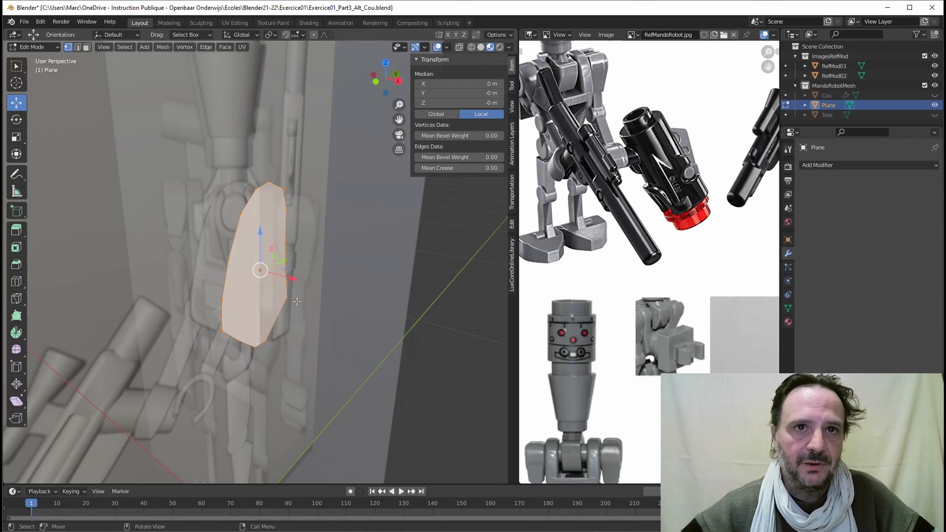
Step: Extrude the outline face outward along X by about 0.022 m to match the side part's thickness in the front reference
middle_drag(296, 302, 320, 305)
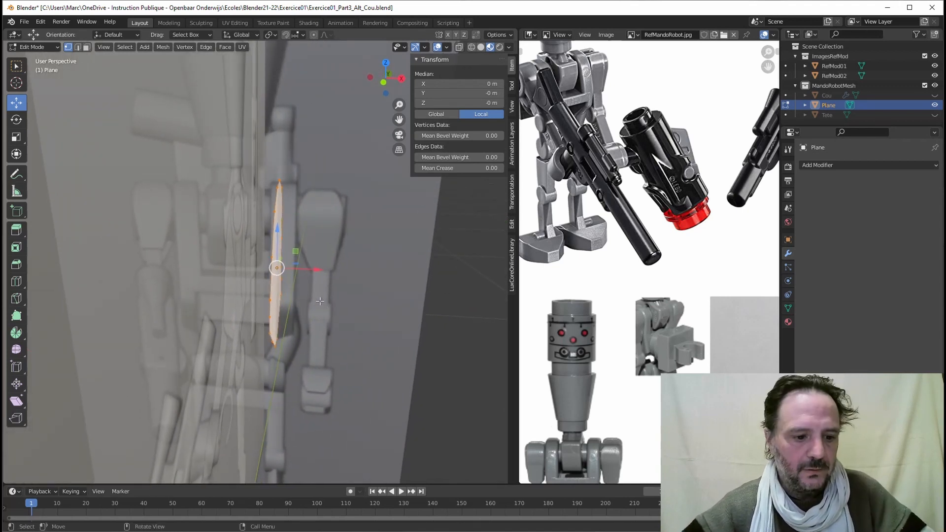
key(g)
key(z)
key(z)
right_click(319, 301)
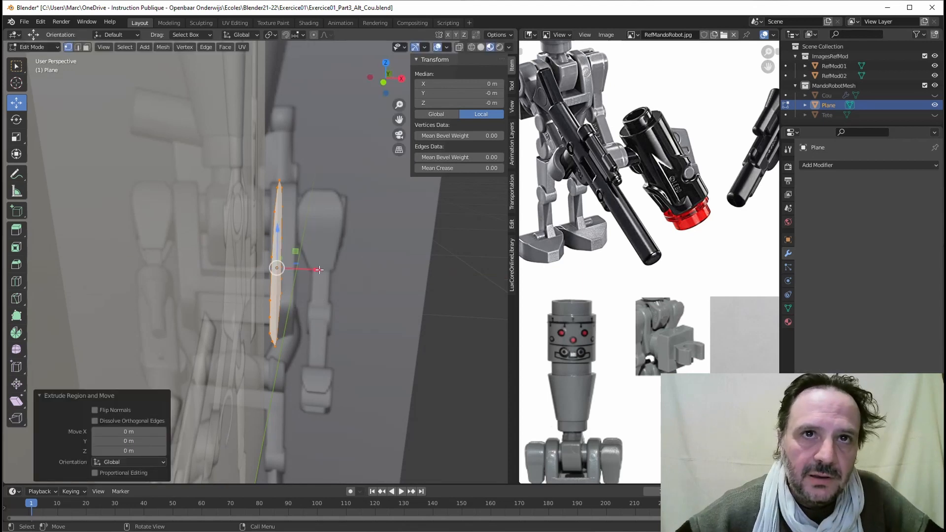
key(g)
key(x)
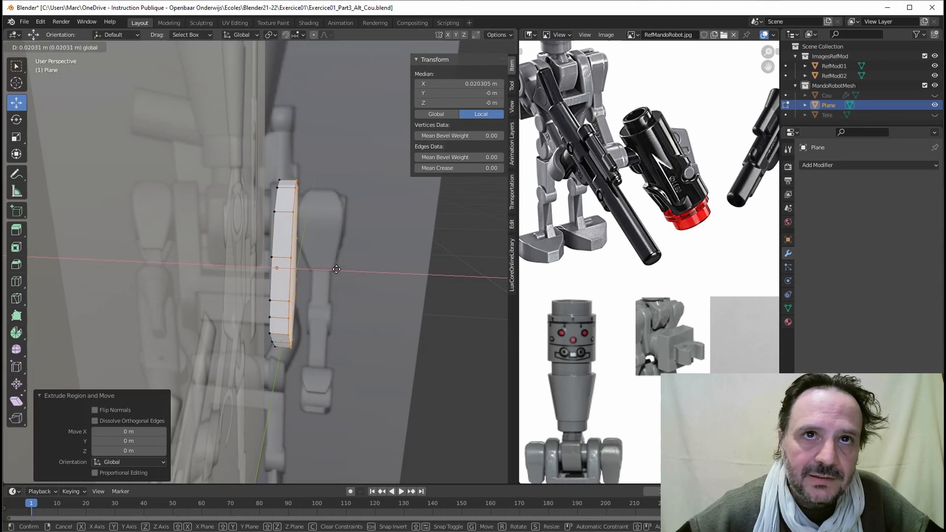
click(331, 268)
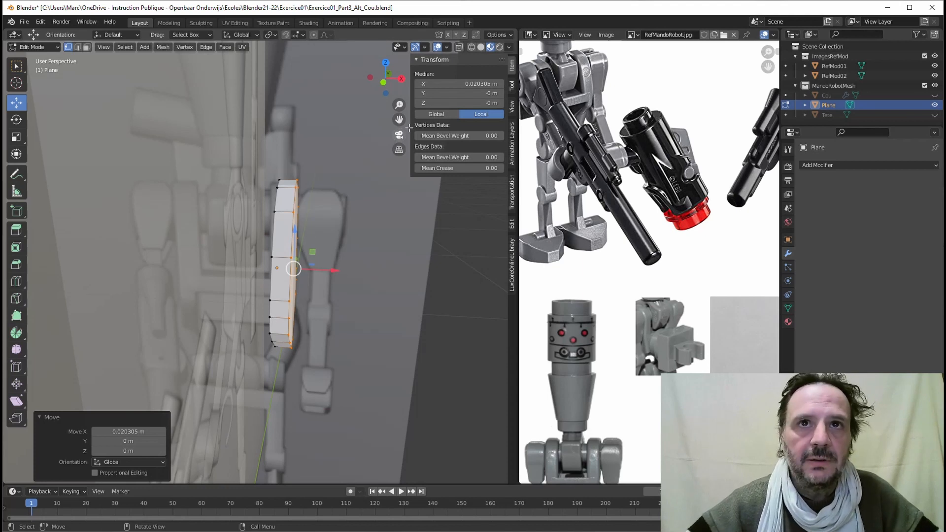
click(383, 82)
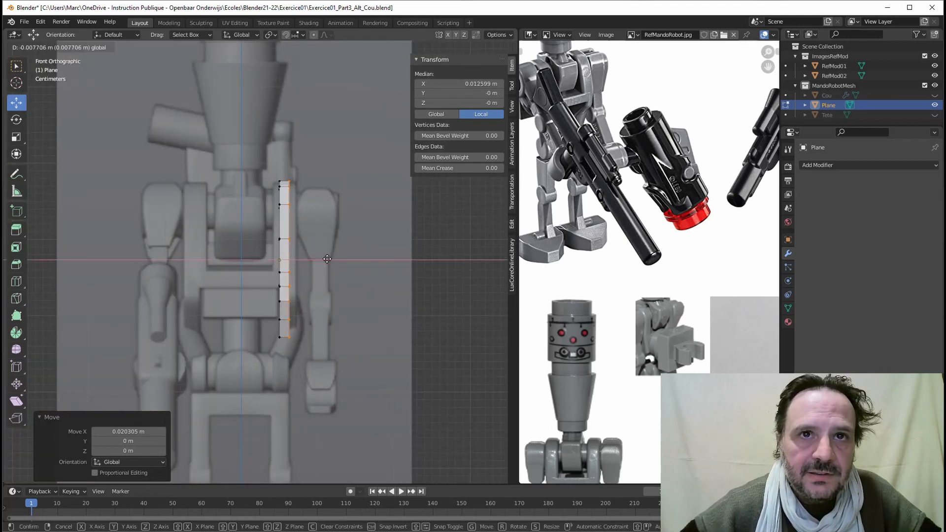
drag(335, 260, 334, 258)
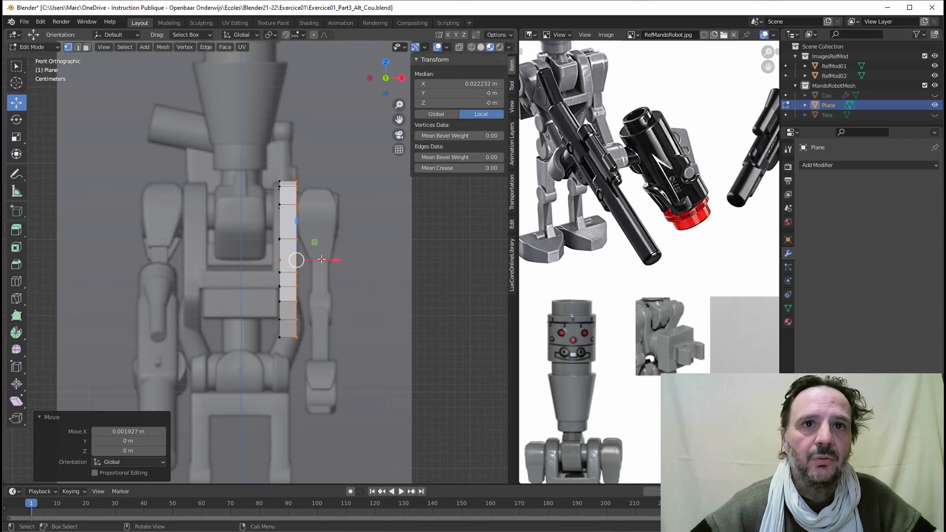
Step: Knife-cut the inner face from the back-edge vertex just above the lower pair to the opposite front-edge vertex
middle_drag(318, 254, 363, 238)
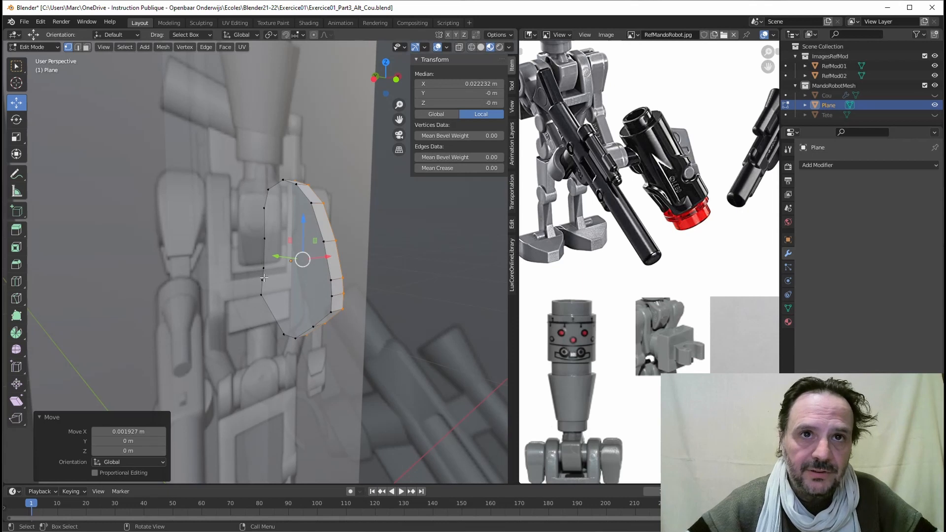
scroll(266, 251, up, 3)
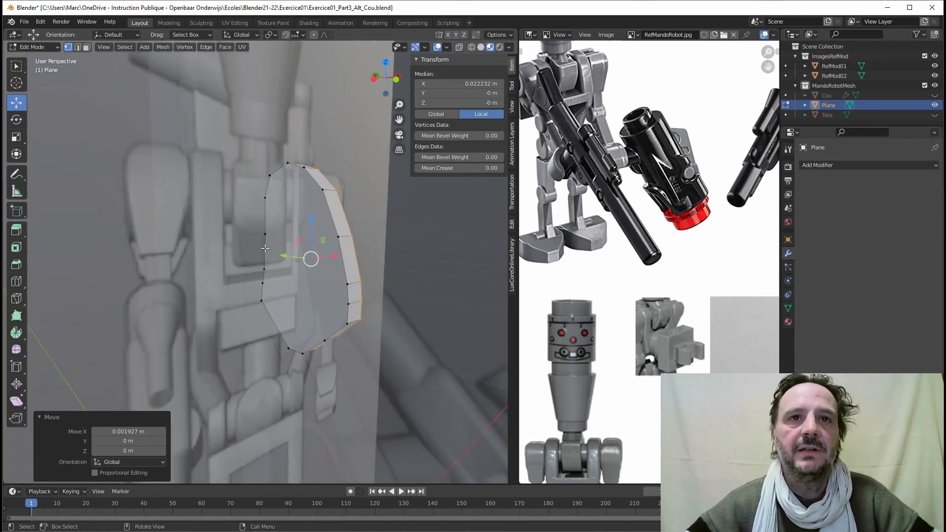
middle_drag(292, 239, 251, 286)
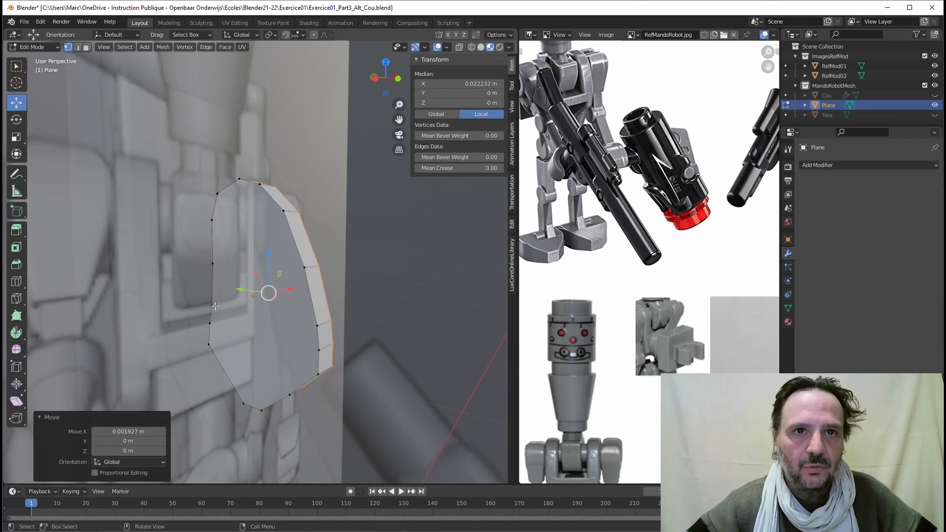
click(17, 299)
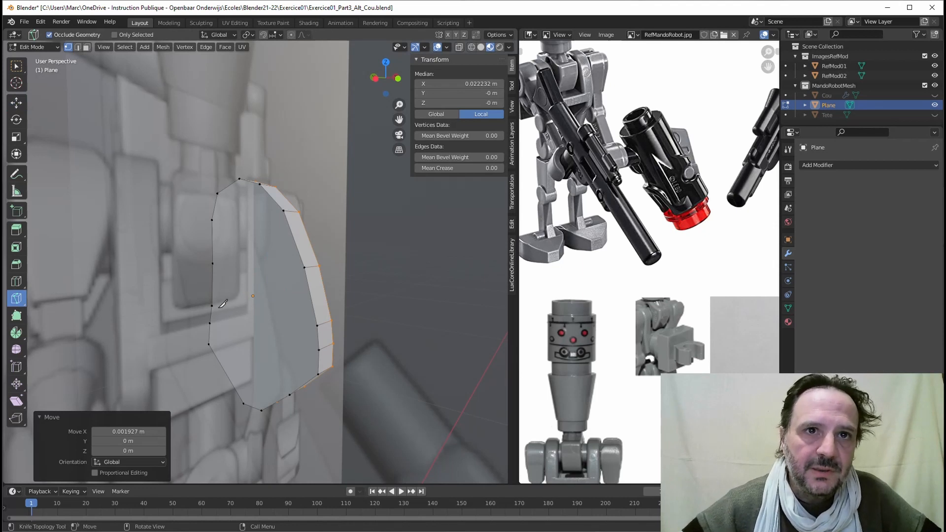
click(212, 305)
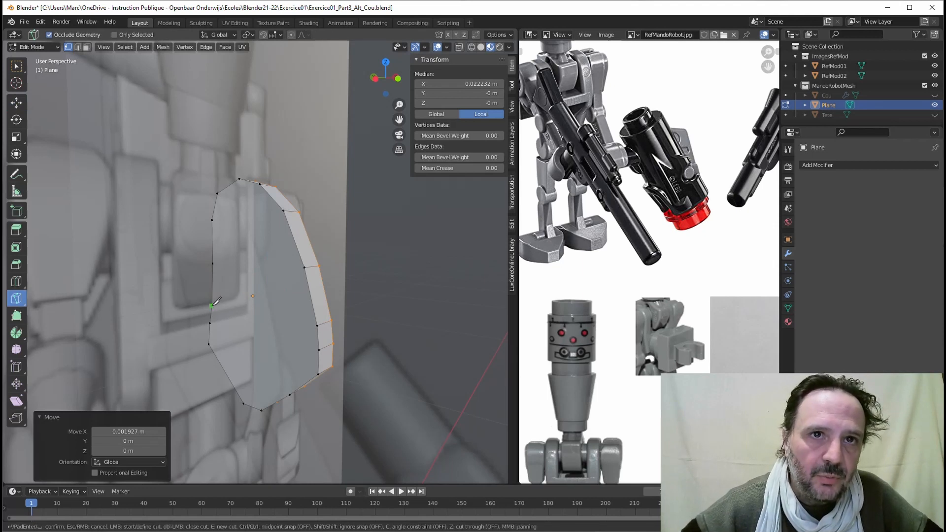
click(317, 324)
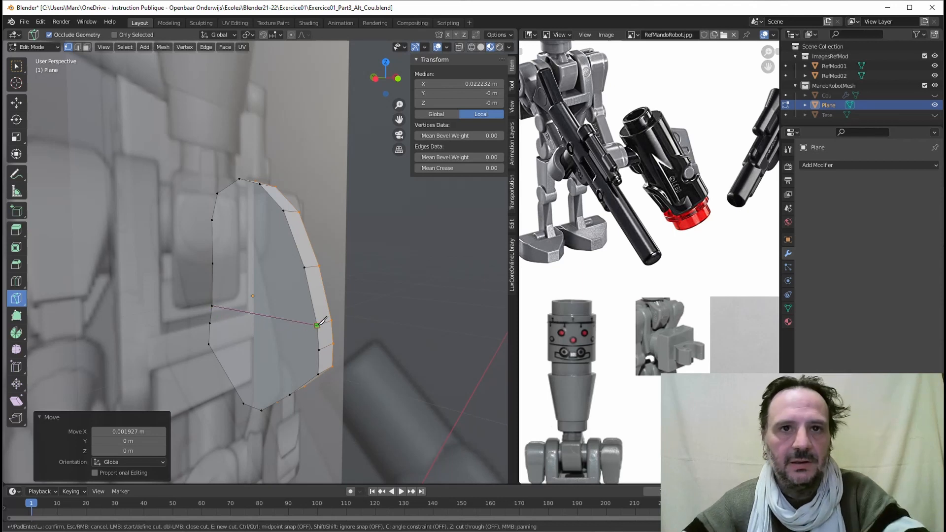
key(Return)
Step: Knife-cut a second line just below the first, joining the next pair of back-edge and front-edge vertices
click(213, 320)
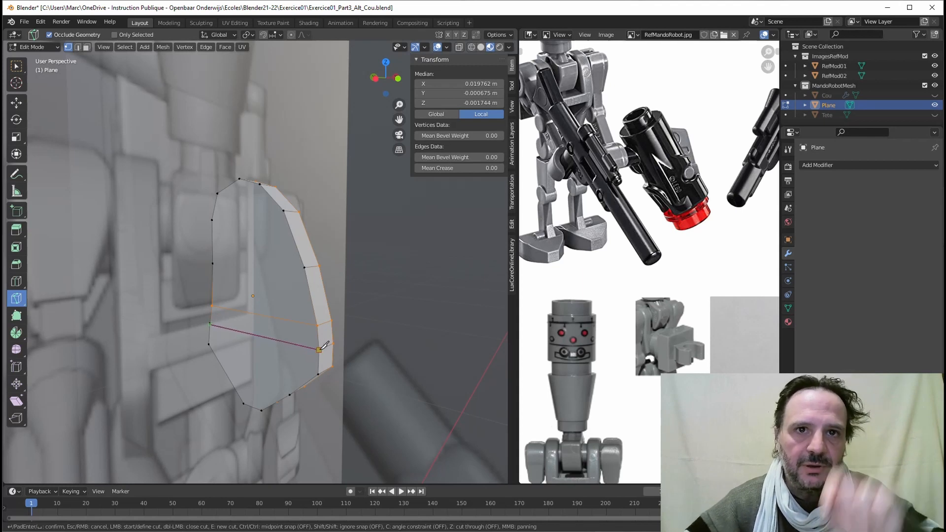
click(319, 349)
click(318, 350)
key(Return)
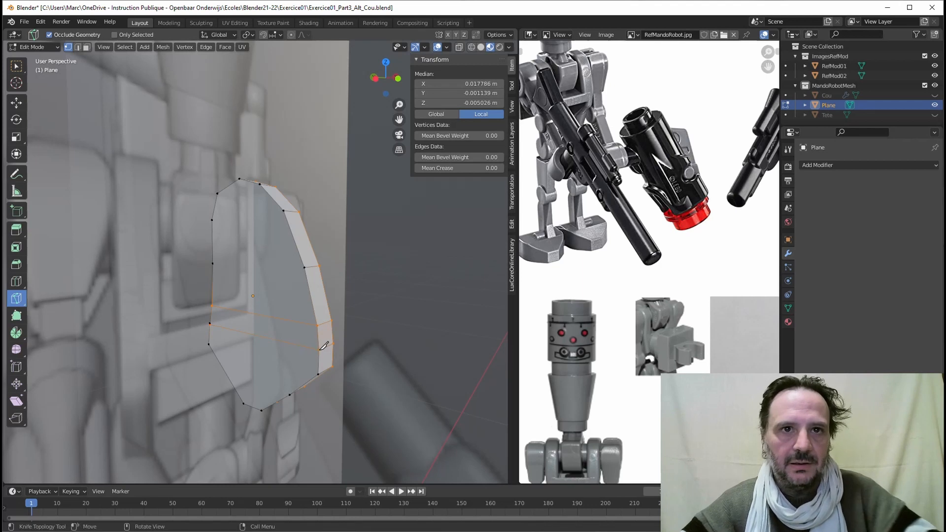
Step: Merge the stray vertex at the second cut's back end with the adjacent outline vertex, using At Last
scroll(230, 297, up, 5)
scroll(228, 297, up, 1)
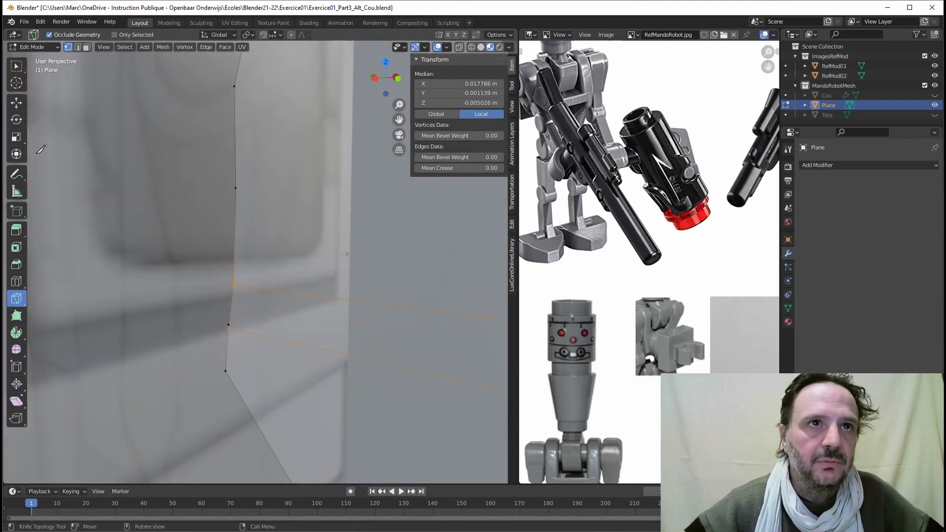
click(19, 68)
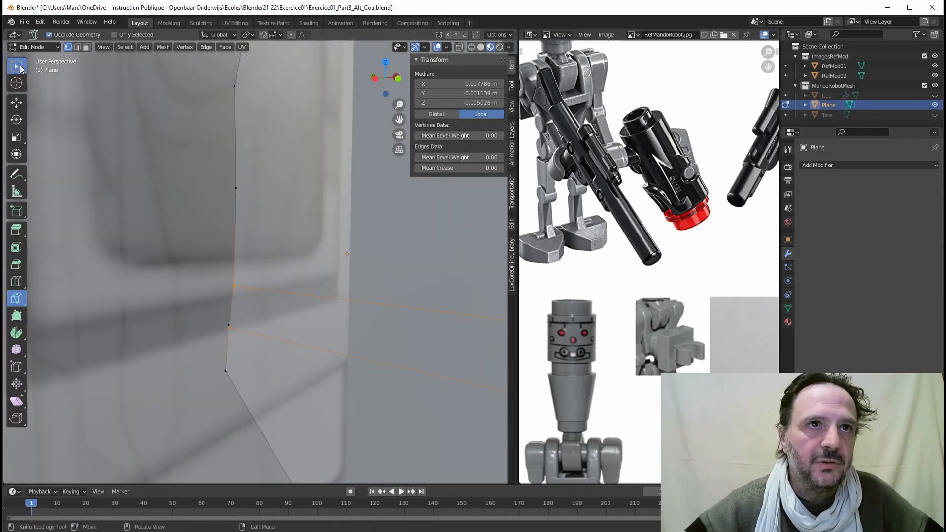
click(228, 326)
shift+click(224, 321)
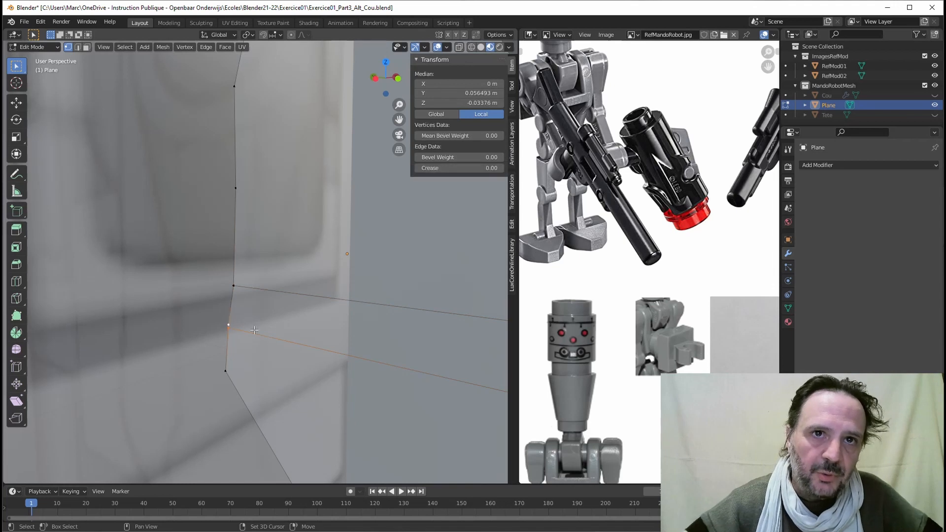
key(m)
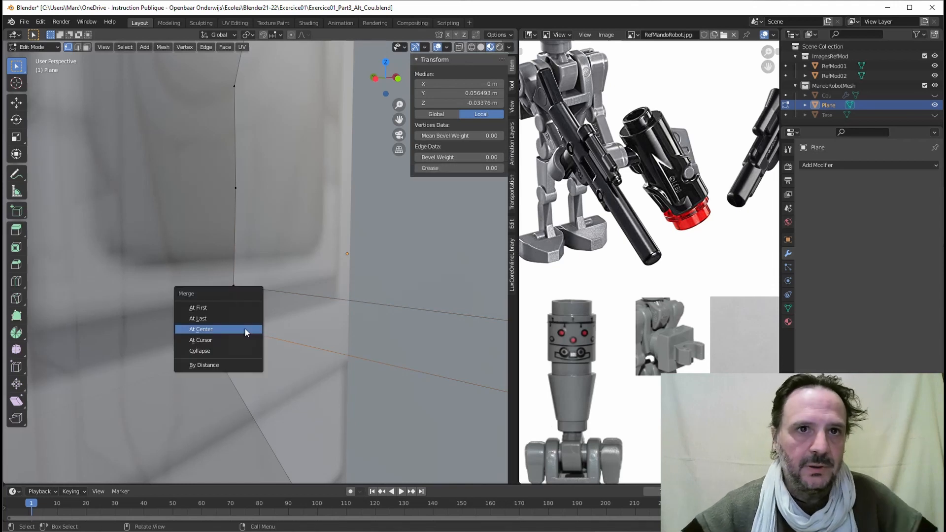
click(196, 320)
Step: Knife-cut the inner face above the first two cuts, from the next back-edge vertex to the opposite front-edge vertex
middle_drag(248, 331, 201, 296)
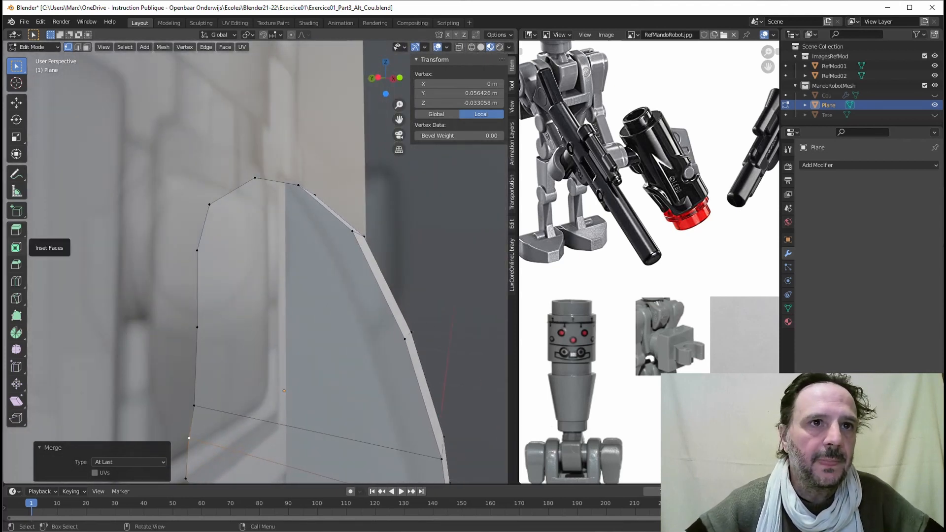
click(16, 299)
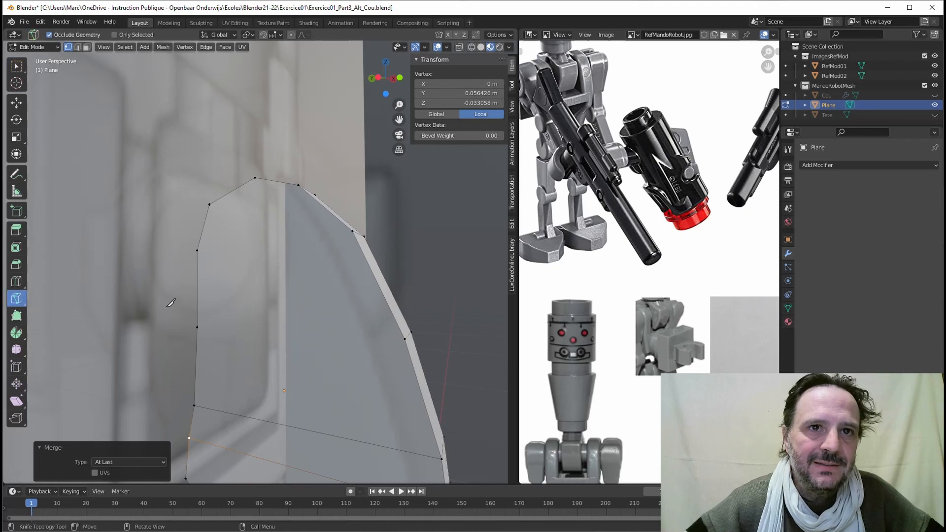
click(198, 327)
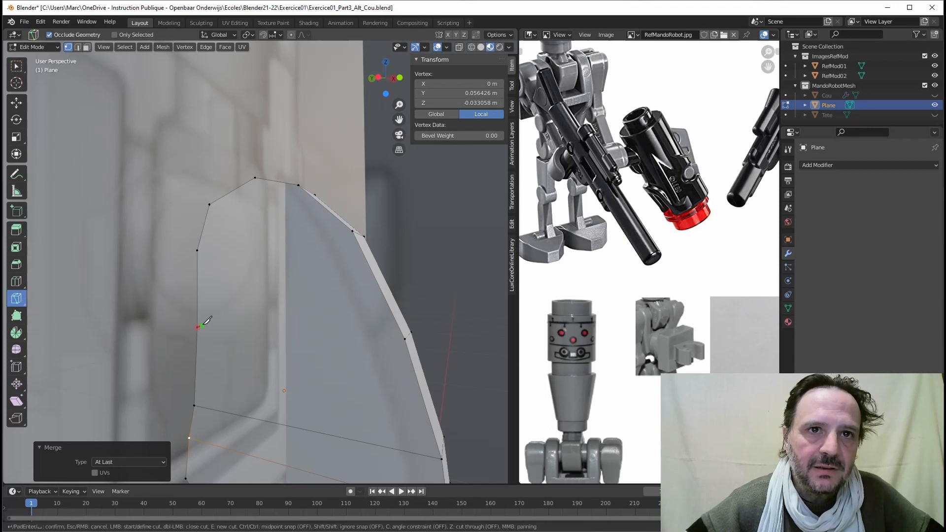
click(405, 338)
key(Return)
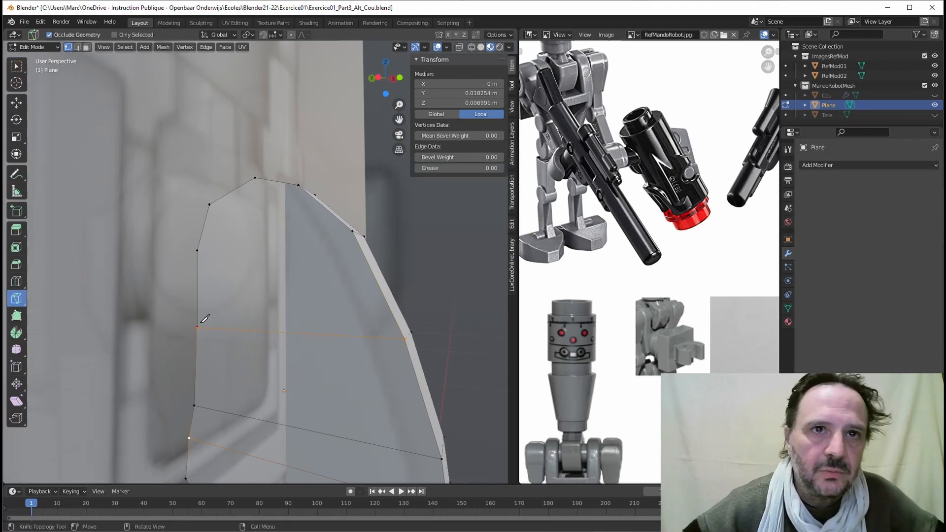
Step: Knife-cut one more line across the inner face near its top, joining the upper back-edge vertex to the upper front-edge vertex
click(197, 250)
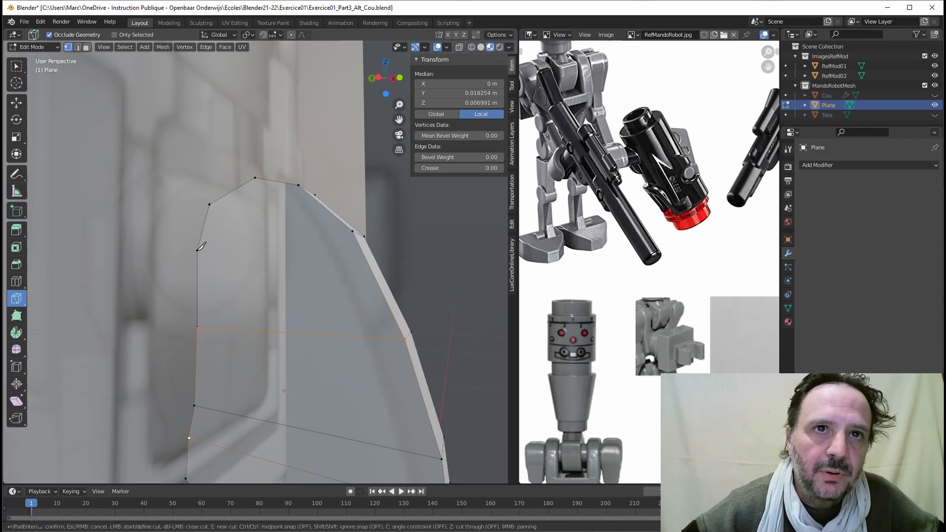
click(351, 230)
key(Return)
Step: Merge the stray vertex at the back end of the third cut with the adjacent outline vertex, using At Last
middle_drag(250, 237, 195, 234)
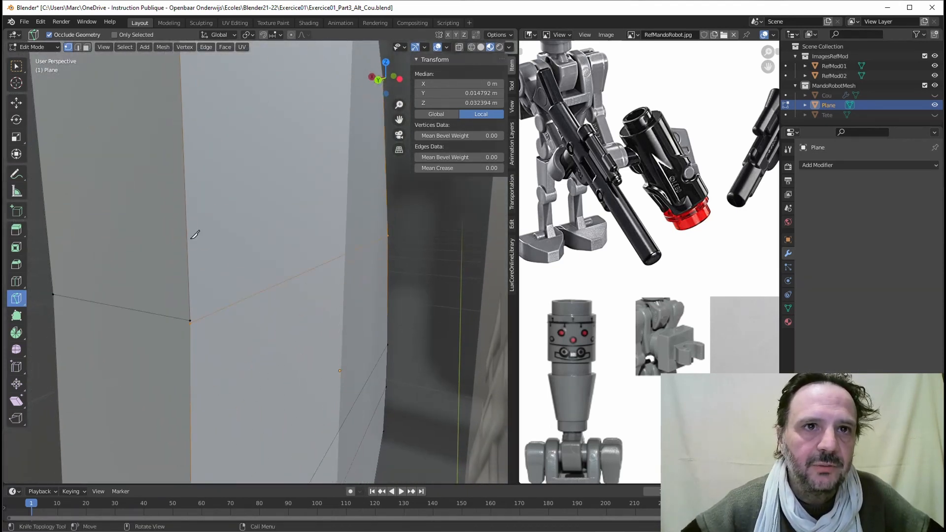
click(12, 66)
click(187, 325)
shift+click(191, 318)
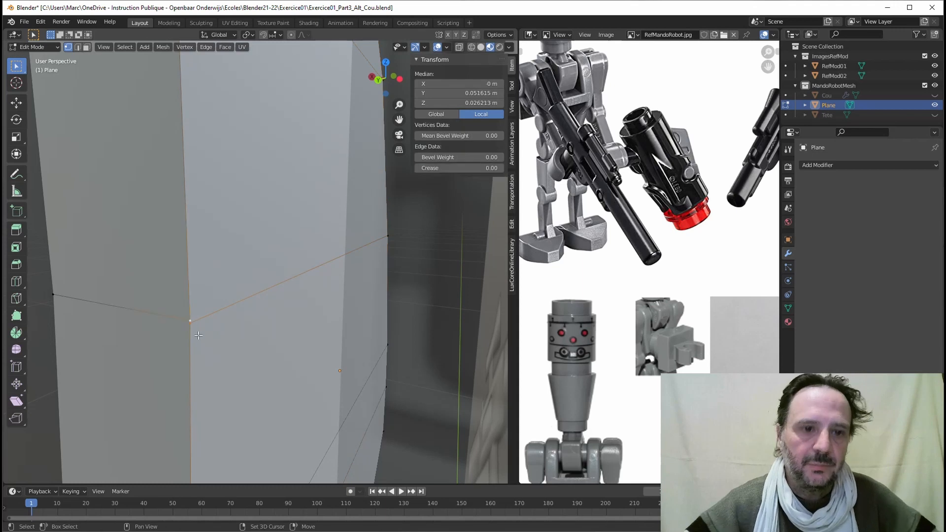
key(m)
click(161, 335)
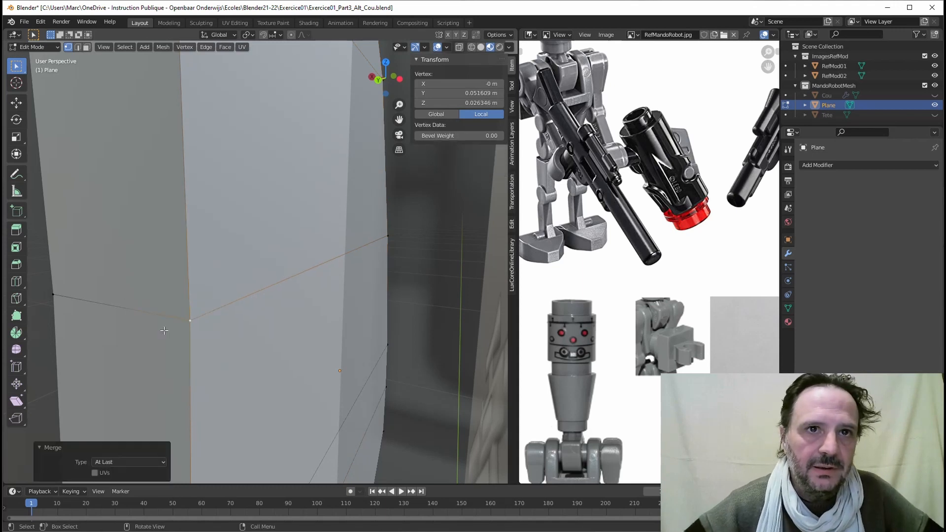
Step: Extrude the four inner faces above the lowest one inward along X by about 0.008 m, matching the front reference
scroll(295, 317, down, 3)
scroll(294, 317, down, 2)
middle_drag(294, 317, 249, 240)
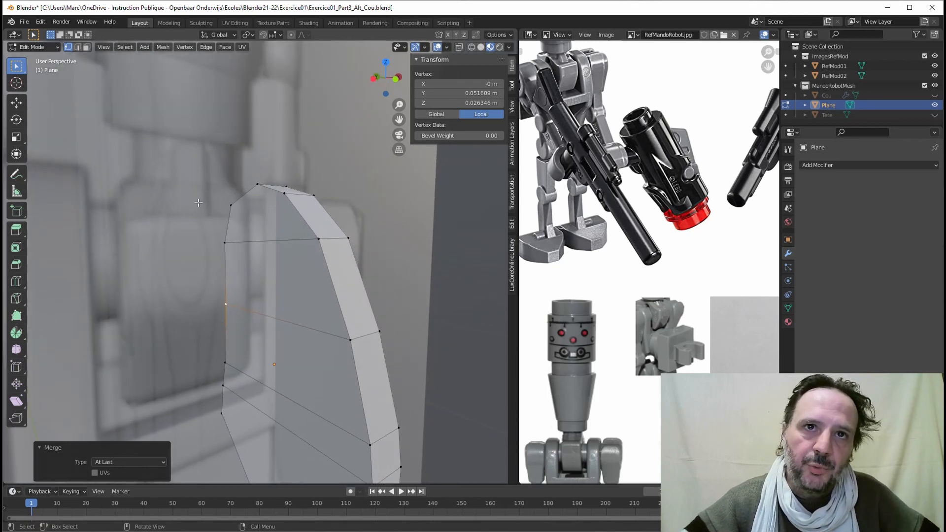
middle_drag(198, 203, 265, 209)
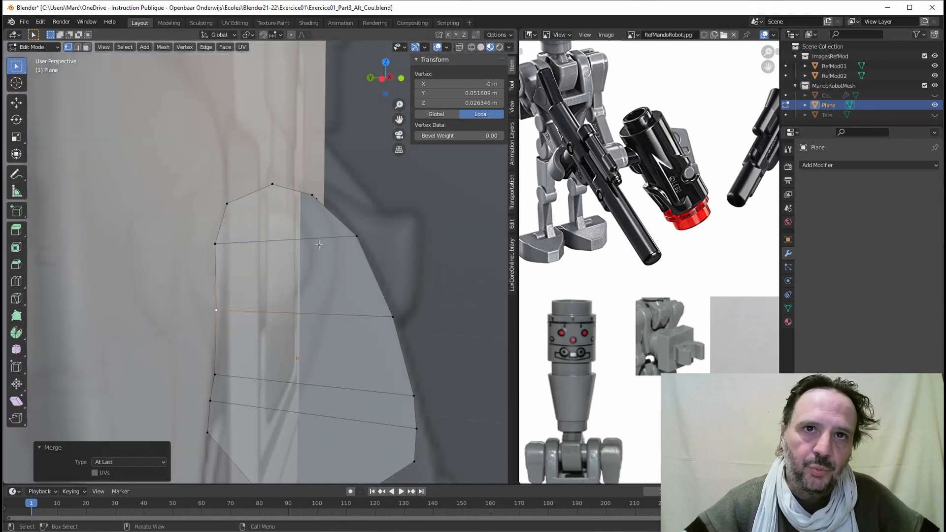
middle_drag(319, 245, 200, 280)
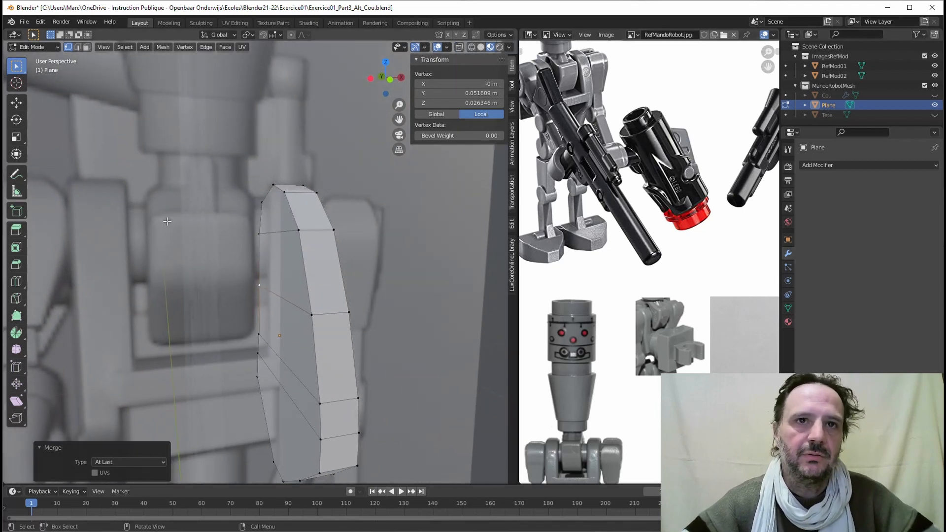
middle_drag(219, 201, 191, 171)
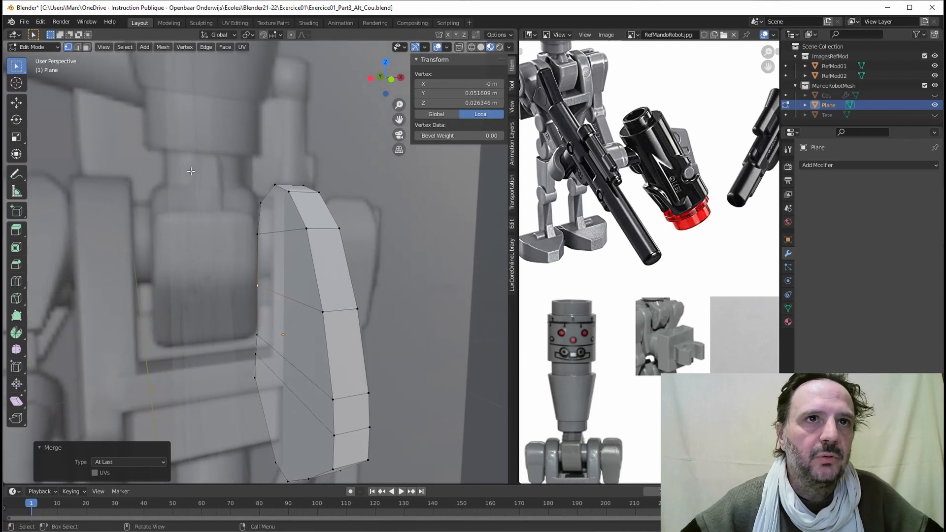
click(87, 47)
click(284, 213)
shift+click(290, 325)
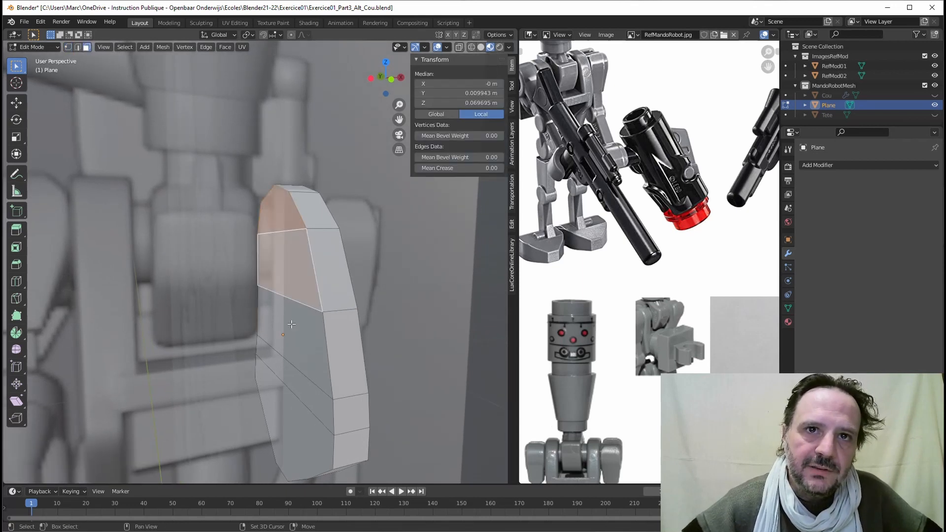
middle_drag(291, 325, 320, 370)
shift+click(320, 370)
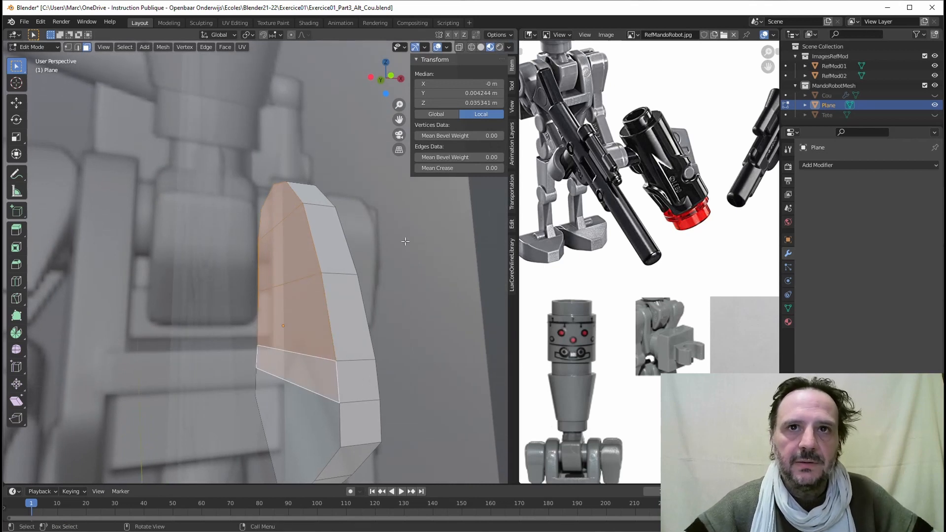
middle_drag(337, 216, 361, 232)
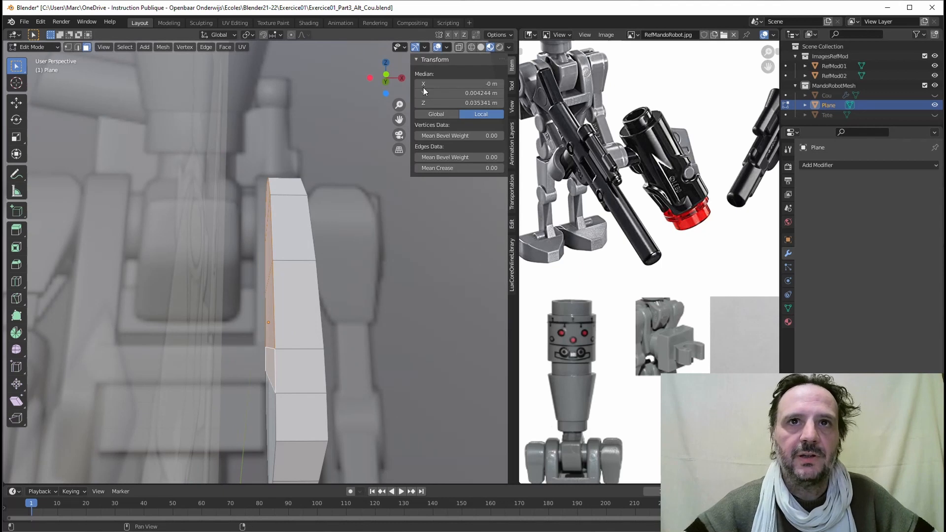
click(386, 75)
shift+middle_drag(293, 246, 303, 237)
key(e)
right_click(314, 242)
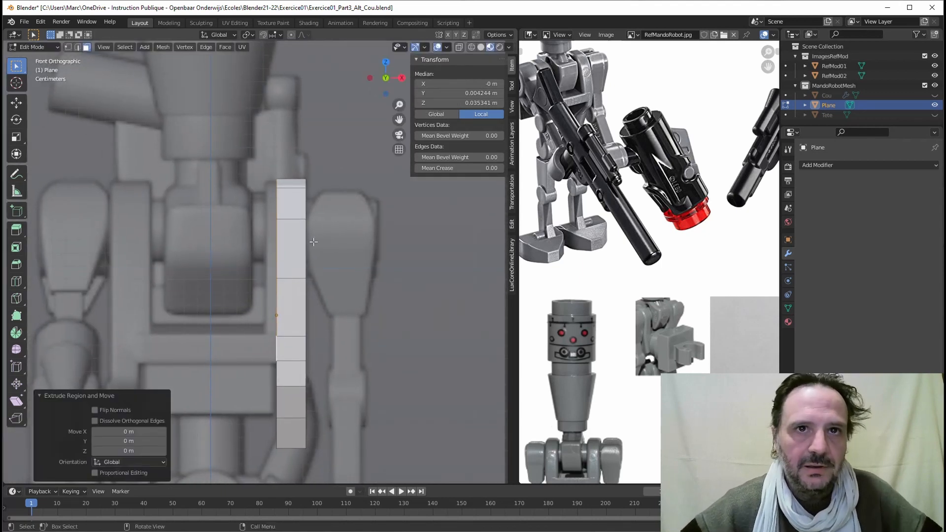
click(17, 105)
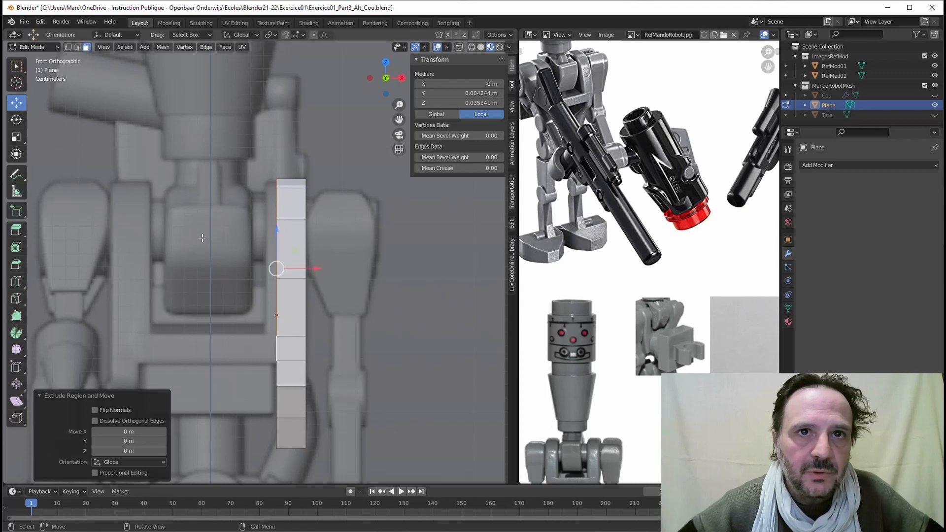
drag(315, 269, 302, 274)
click(293, 250)
Step: Extrude the narrow inner face strip toward the torso's centre along X by about 0.0226 m to form the crossbar
middle_drag(269, 350, 361, 358)
click(282, 363)
key(e)
right_click(360, 358)
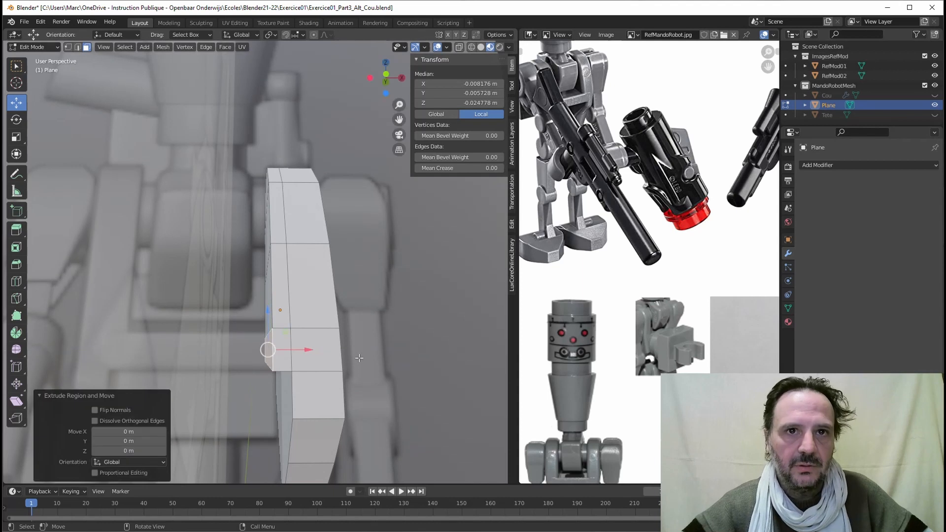
drag(303, 349, 259, 350)
middle_drag(260, 350, 246, 361)
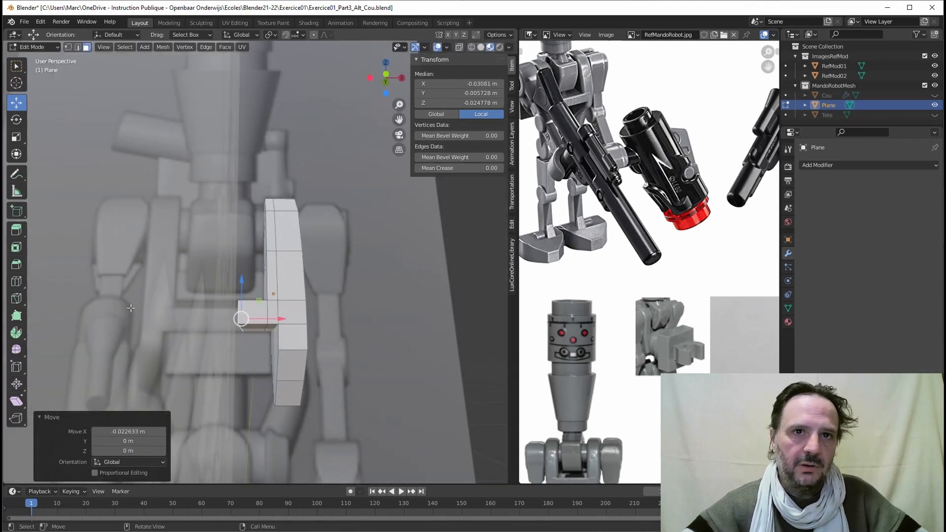
Step: Delete the end face of the extruded crossbar so its centre side is open for mirroring
middle_drag(131, 308, 275, 326)
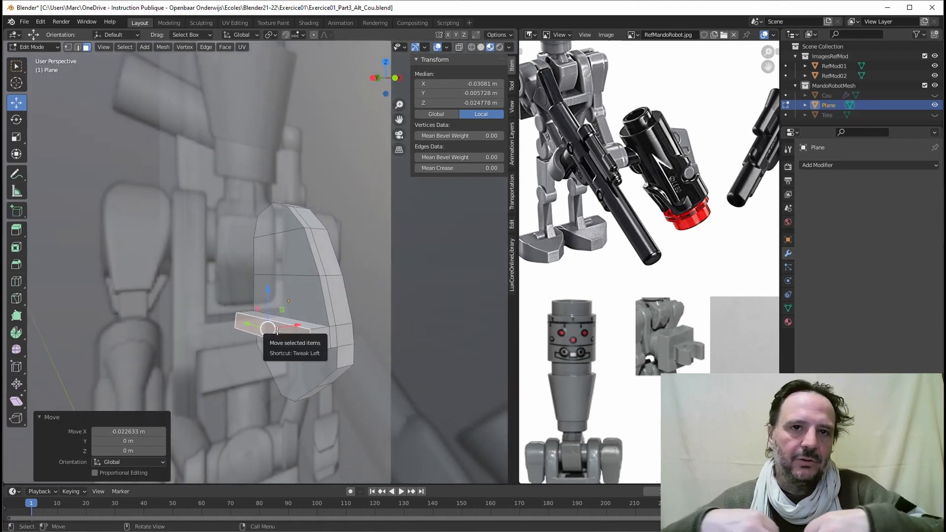
middle_drag(274, 335, 236, 351)
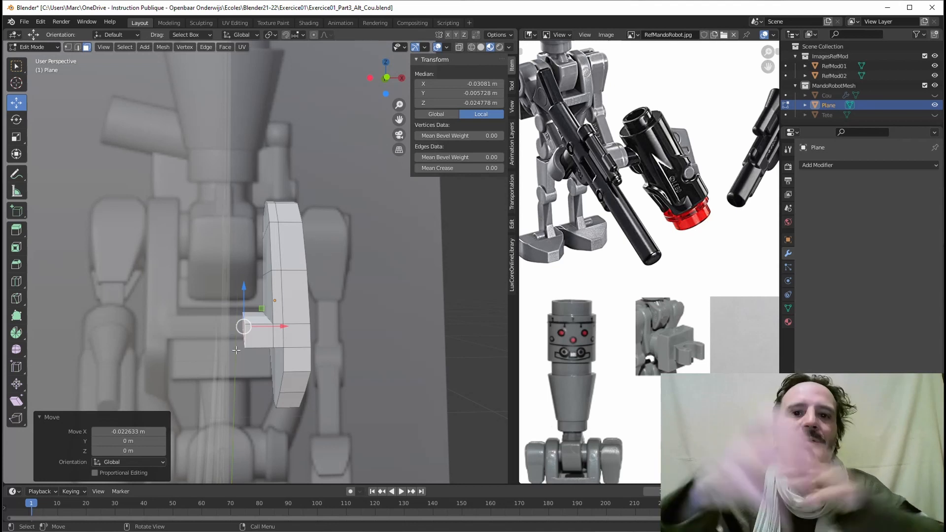
middle_drag(236, 350, 256, 327)
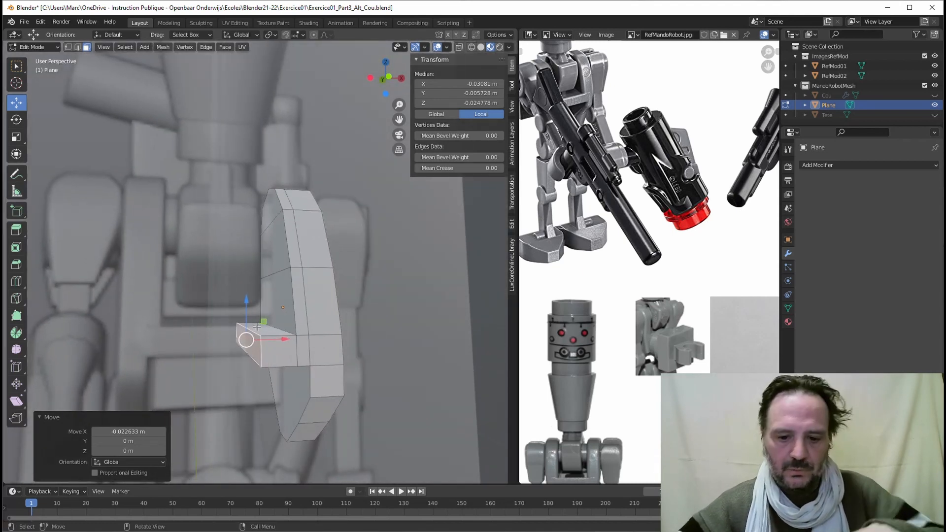
key(x)
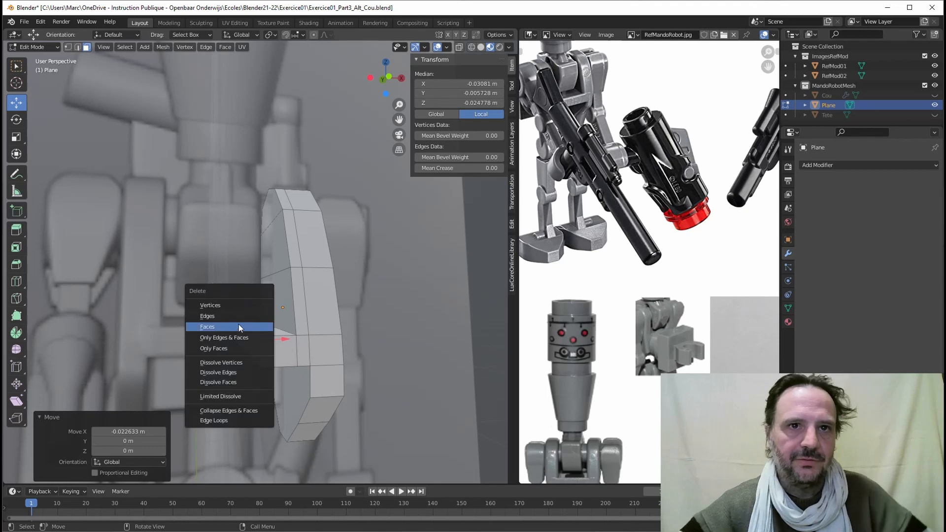
click(238, 325)
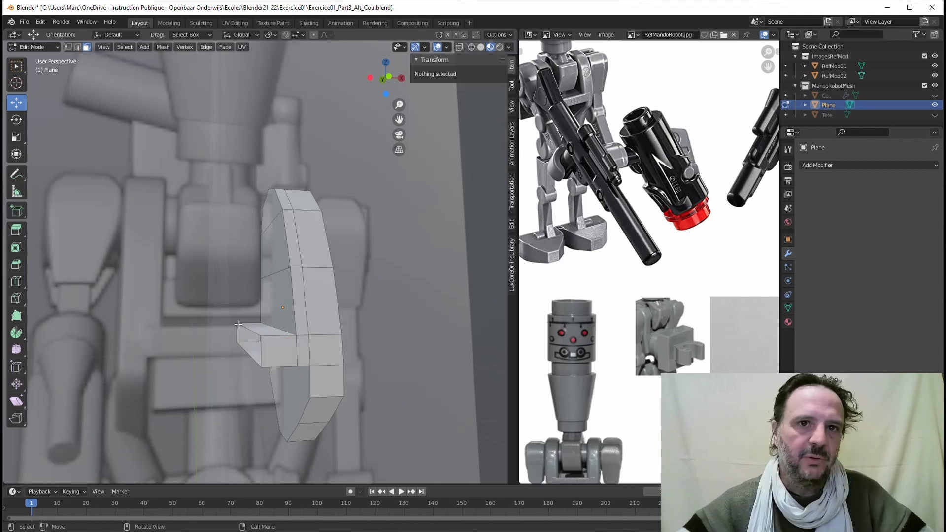
Step: Leave mesh editing of the torso part and return to Object Mode
middle_drag(239, 324, 334, 291)
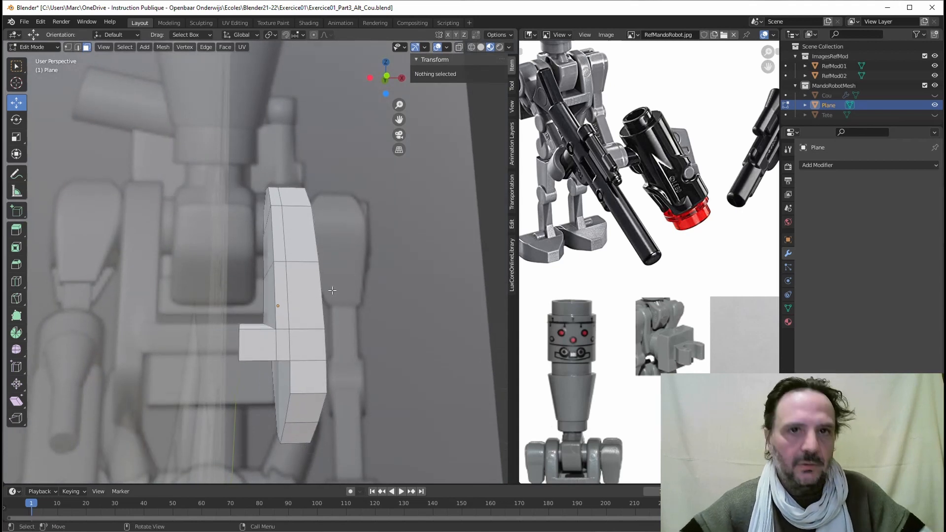
key(Tab)
middle_drag(298, 336, 269, 334)
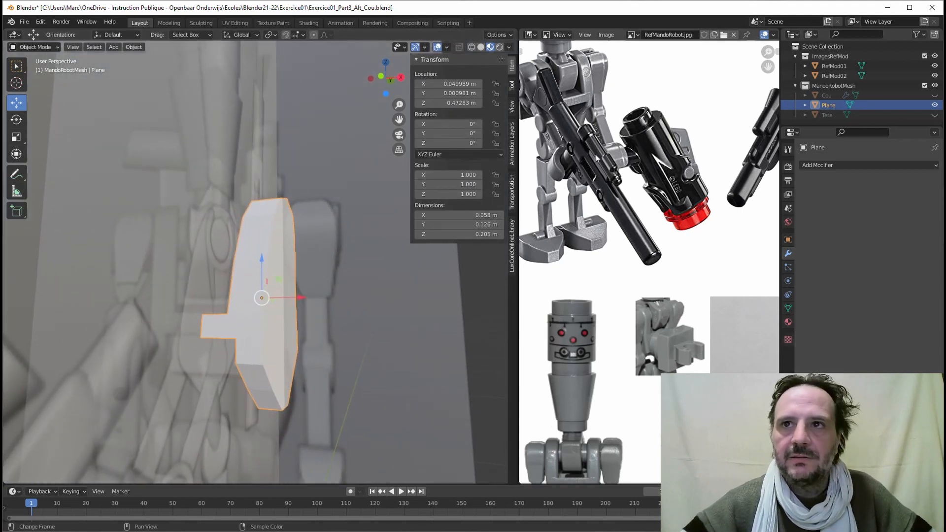
Step: Try a Mirror modifier on the torso part with the X, Y and Z axes, and remove it
click(821, 164)
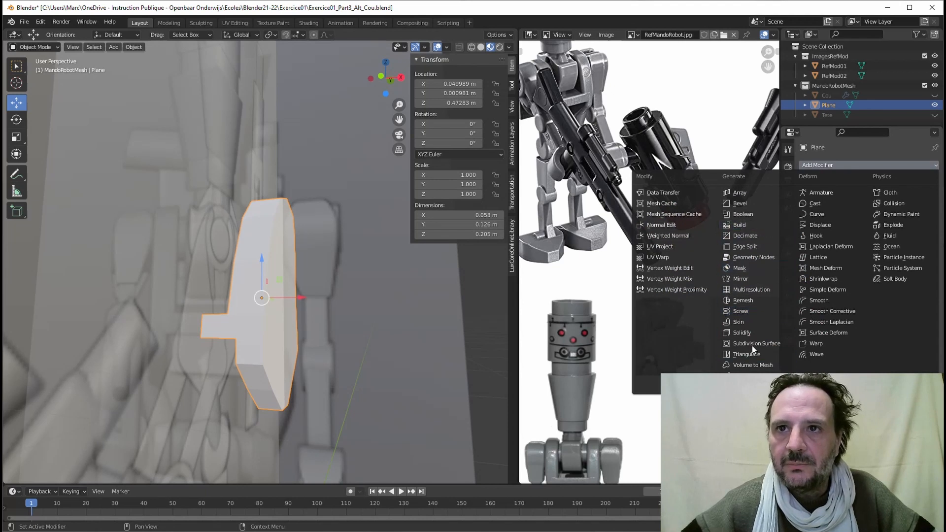
click(751, 279)
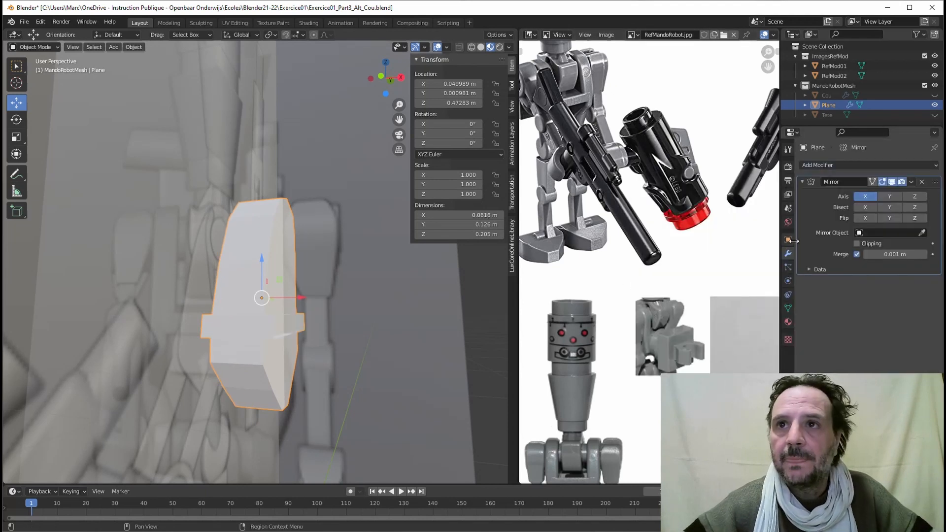
click(866, 197)
click(891, 198)
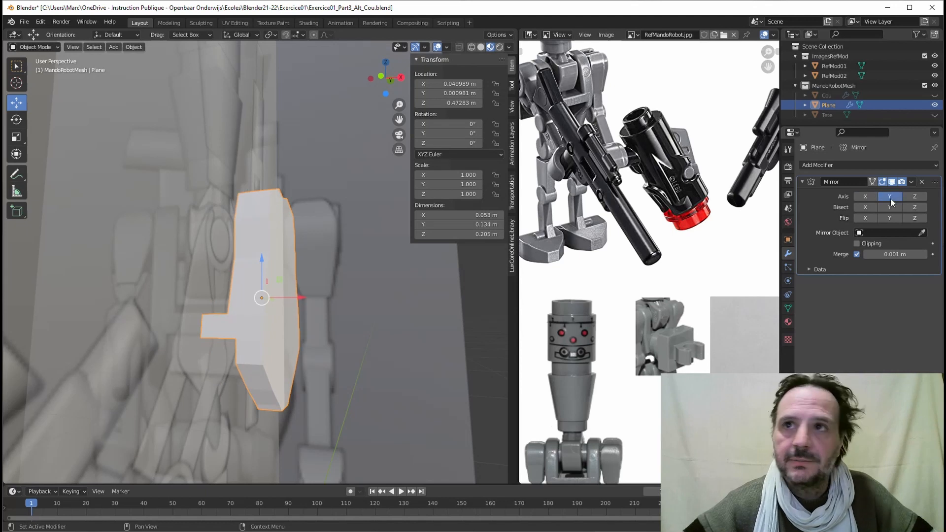
click(891, 198)
click(914, 196)
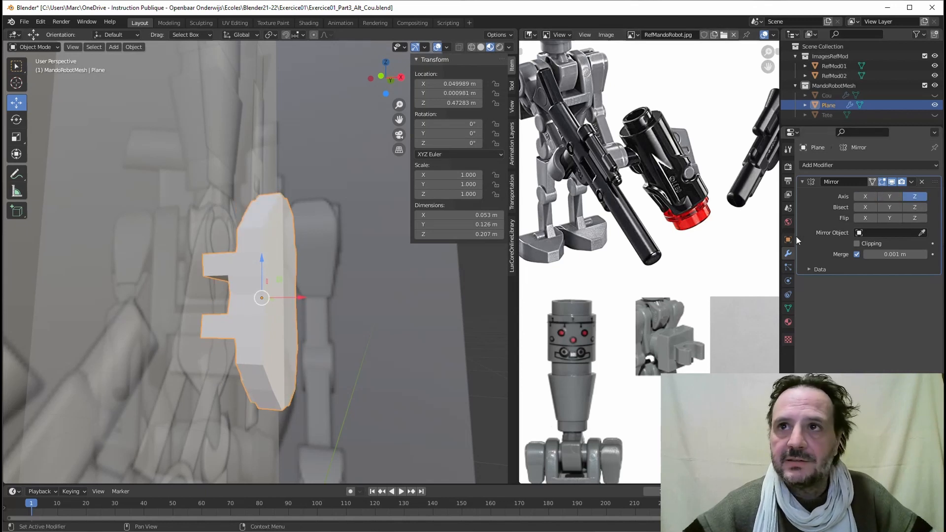
click(871, 198)
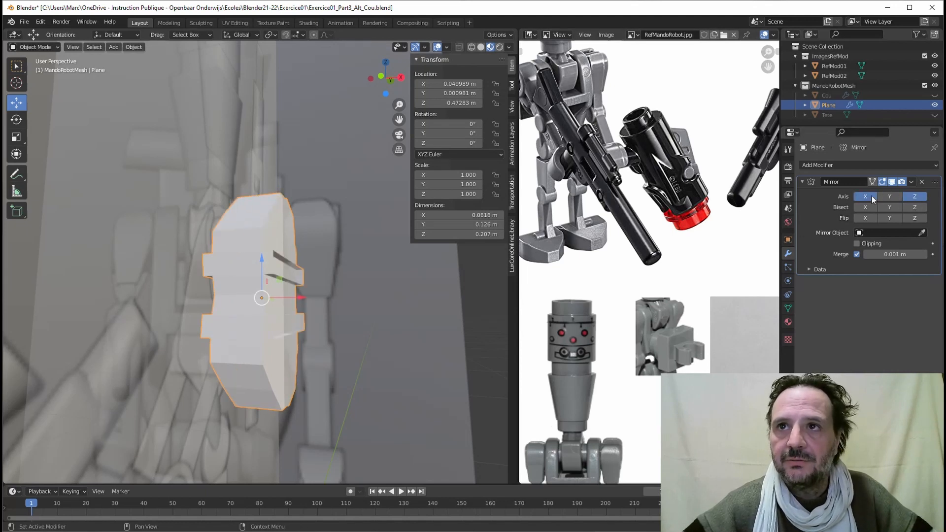
click(921, 181)
Step: Apply all transforms (location, rotation and scale) to the torso side part
middle_drag(316, 326, 178, 151)
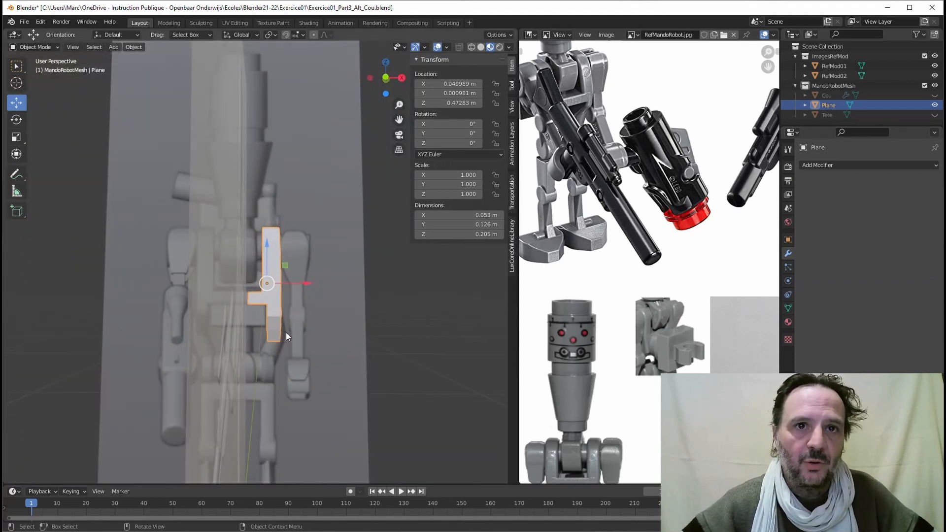
scroll(285, 332, down, 5)
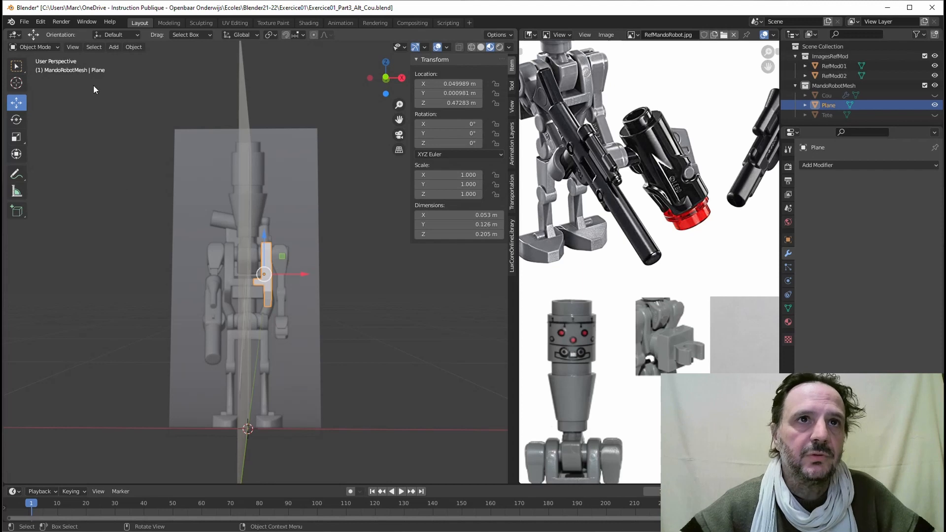
click(133, 47)
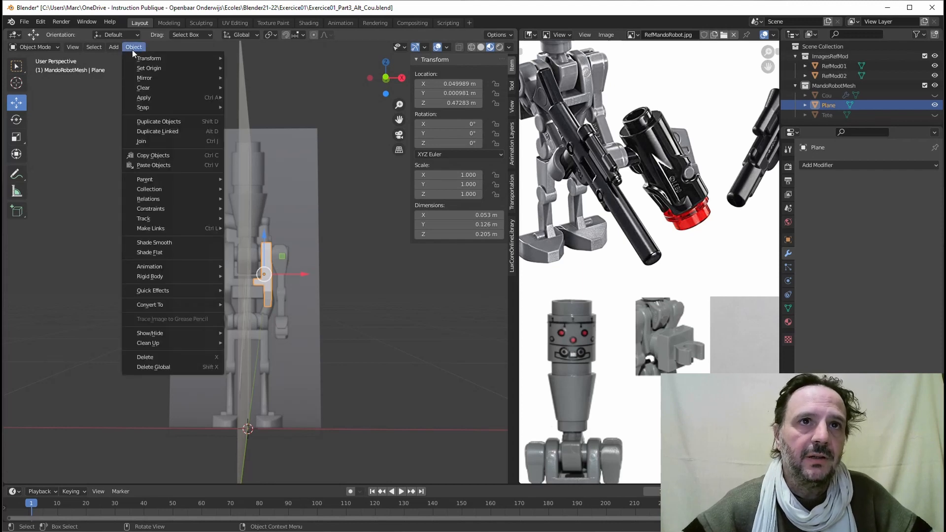
mouse_move(144, 98)
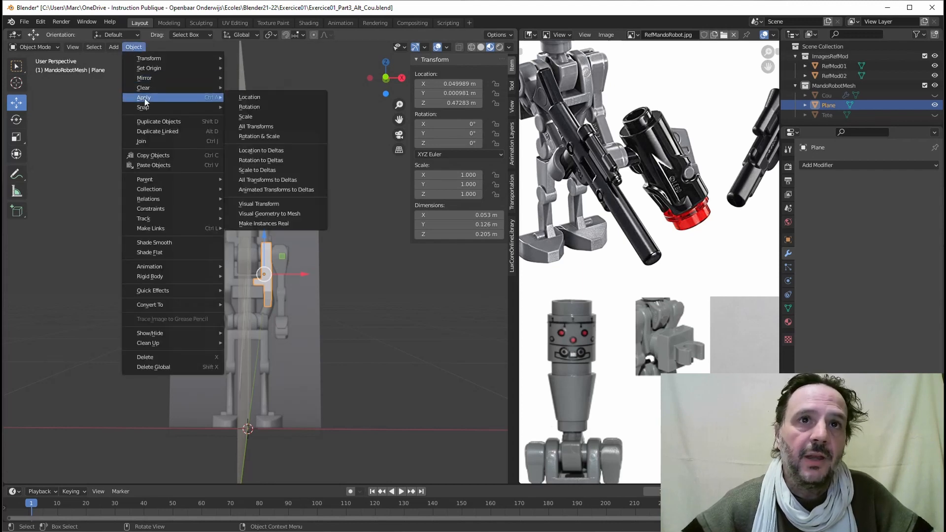
click(252, 126)
Step: Add a Mirror modifier on the X axis to the torso part and enable Clipping
middle_drag(331, 330, 345, 276)
scroll(298, 321, up, 5)
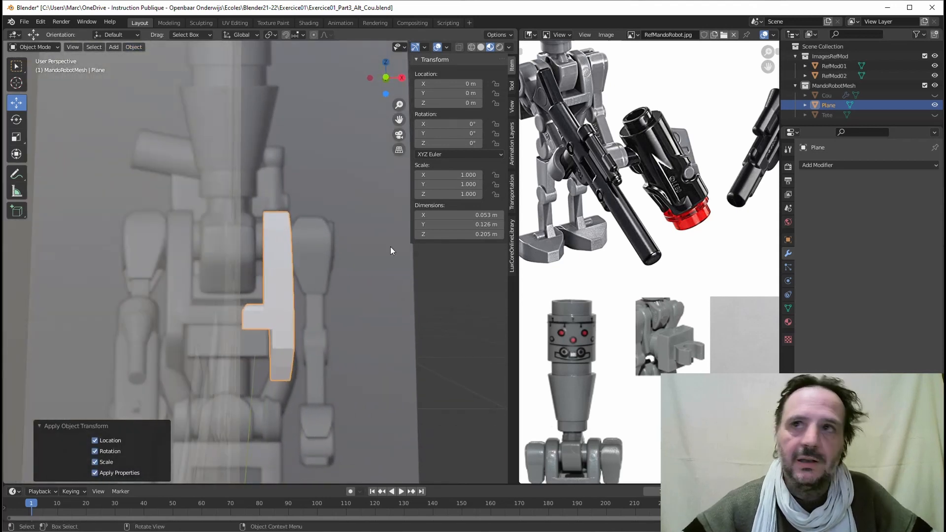
click(827, 165)
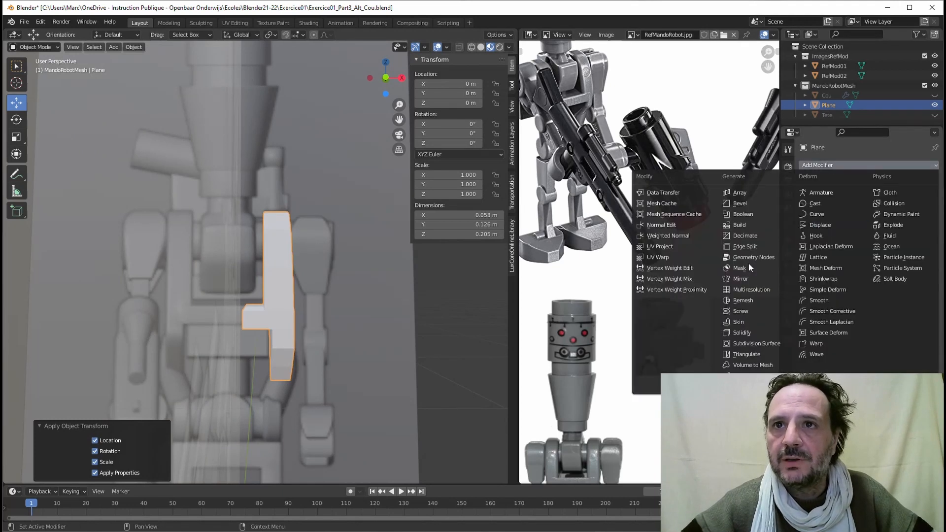
click(744, 278)
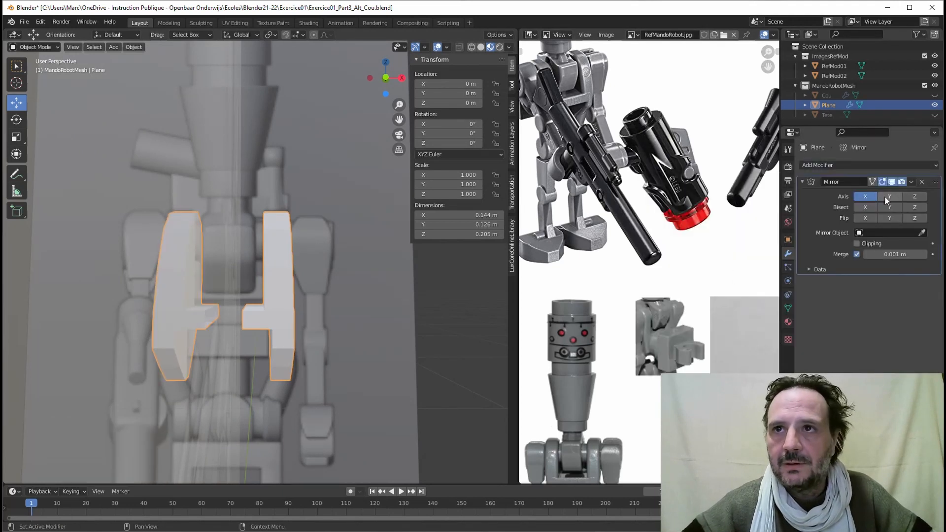
click(856, 243)
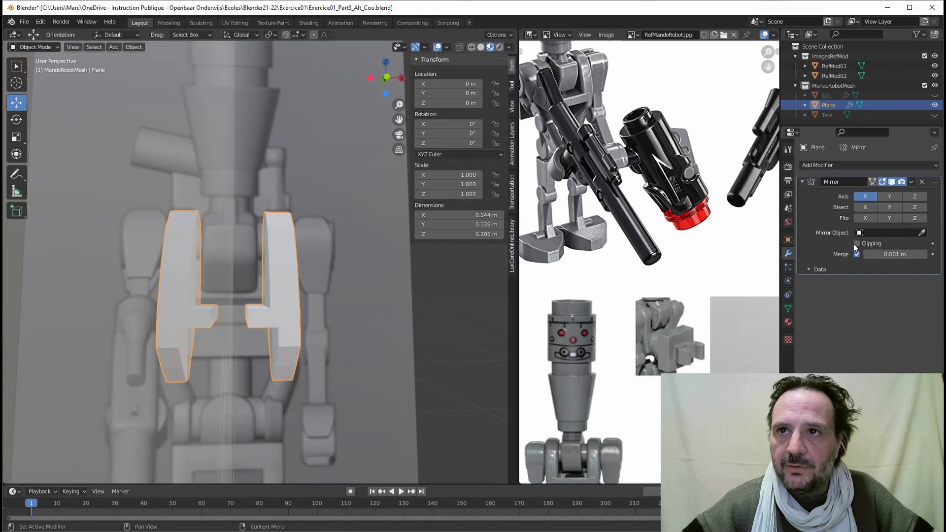
Step: Move the edges around the crossbar's open end along X to the mirror centre, joining both halves, and return to Object Mode
mouse_move(318, 261)
middle_down()
mouse_move(339, 262)
mouse_move(323, 263)
middle_up()
middle_drag(294, 294, 261, 324)
key(Tab)
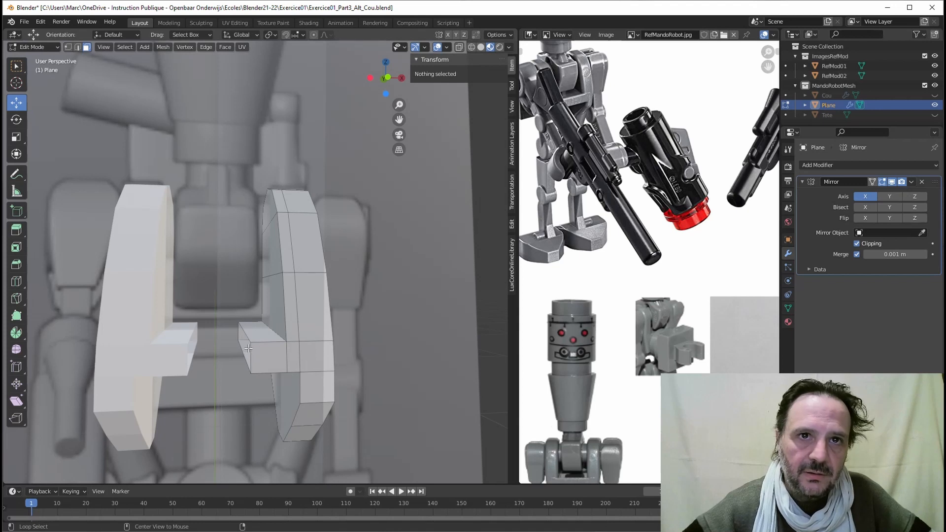
alt+click(246, 334)
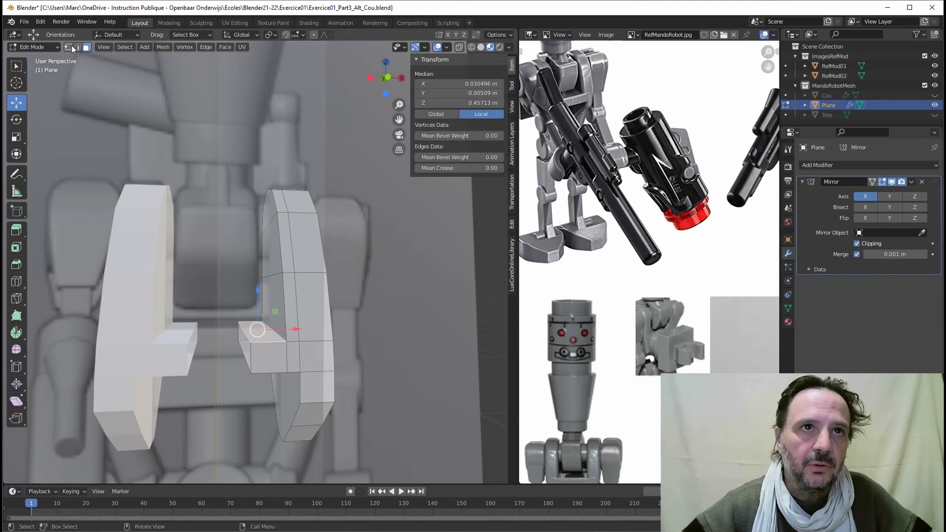
click(77, 46)
click(244, 332)
shift+click(239, 333)
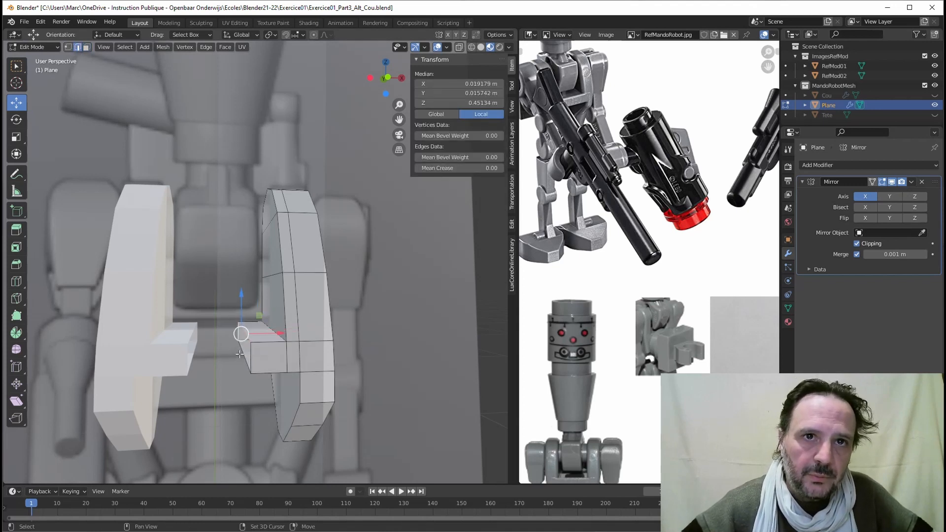
shift+click(247, 360)
drag(281, 341, 181, 333)
scroll(287, 345, down, 3)
middle_drag(287, 345, 306, 206)
key(Tab)
scroll(277, 270, up, 4)
scroll(307, 223, up, 3)
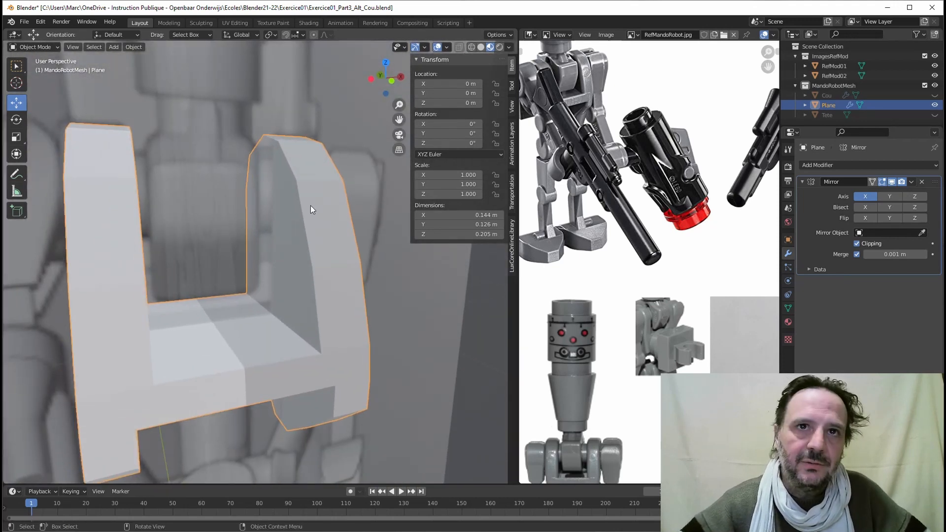
Step: Inset the large outer side face of the torso part by about 0.0091 m in Edit Mode
key(Tab)
middle_drag(290, 270, 228, 255)
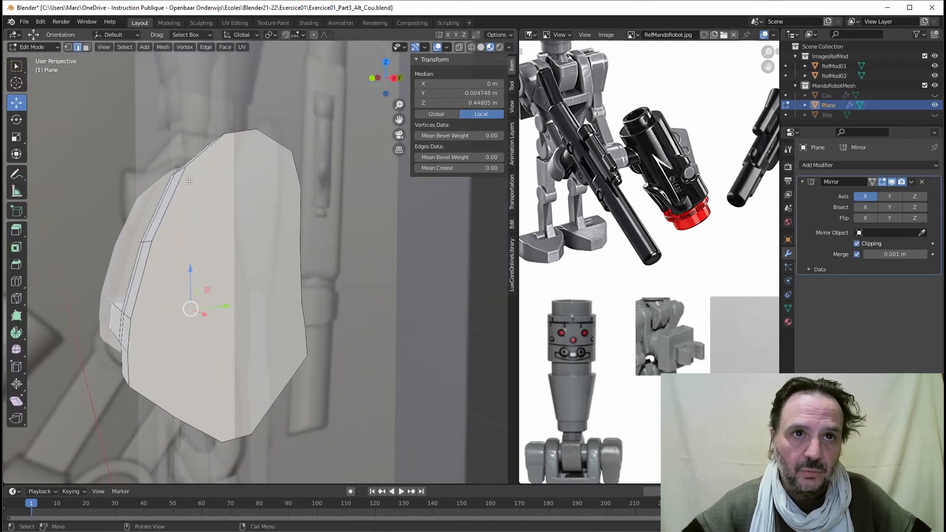
middle_drag(244, 227, 222, 252)
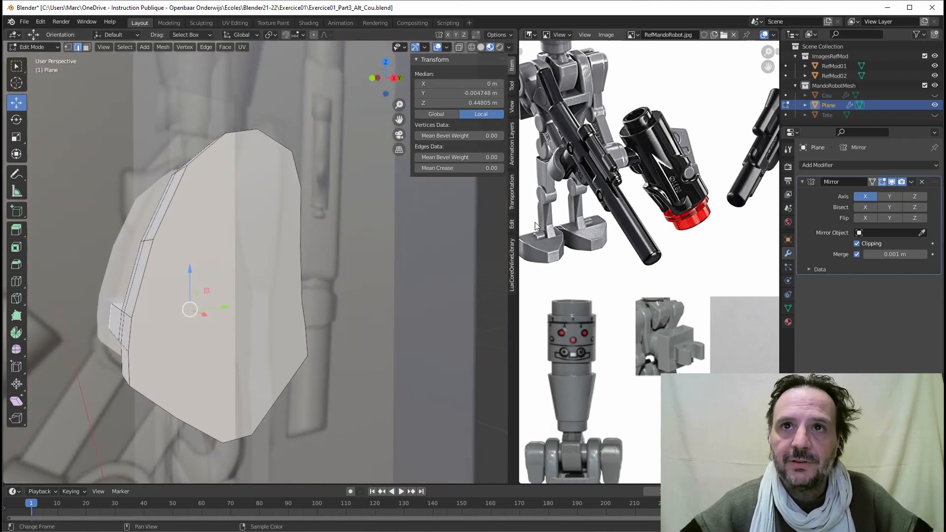
scroll(616, 328, down, 1)
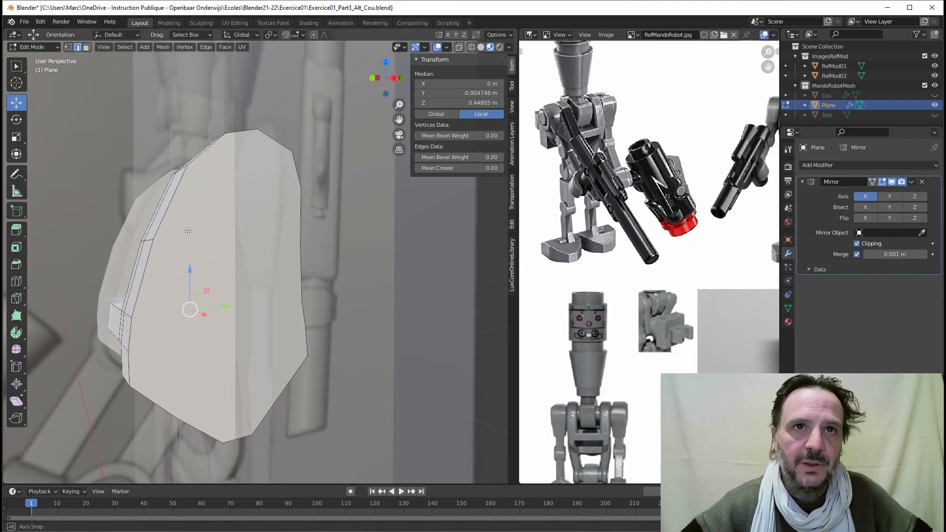
middle_drag(188, 231, 175, 236)
click(86, 47)
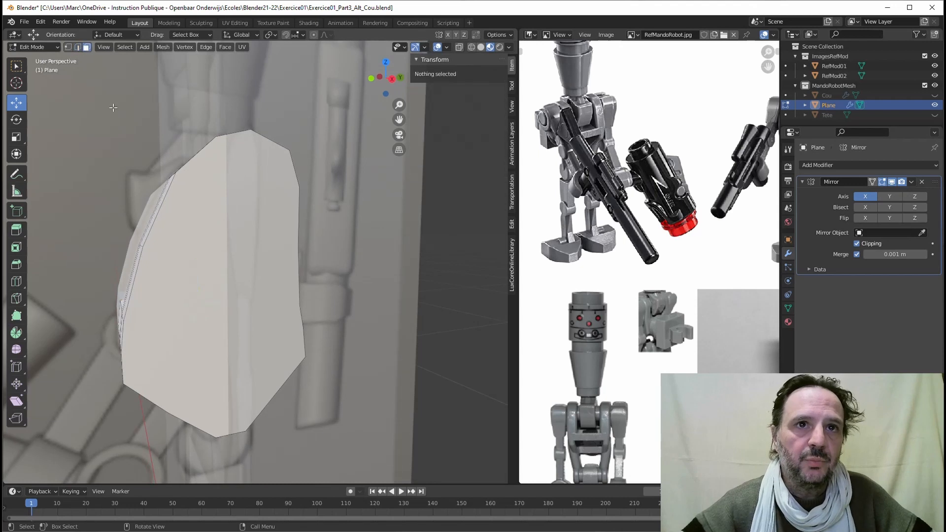
click(226, 256)
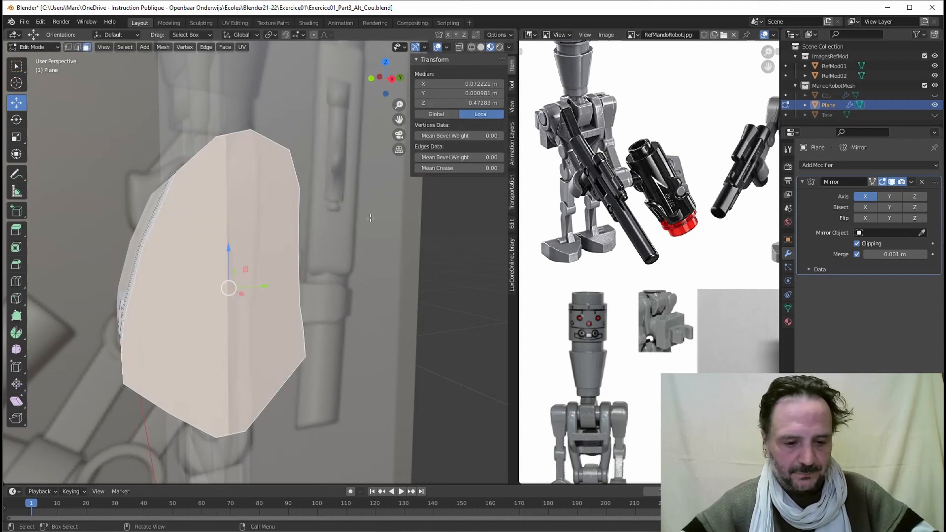
key(i)
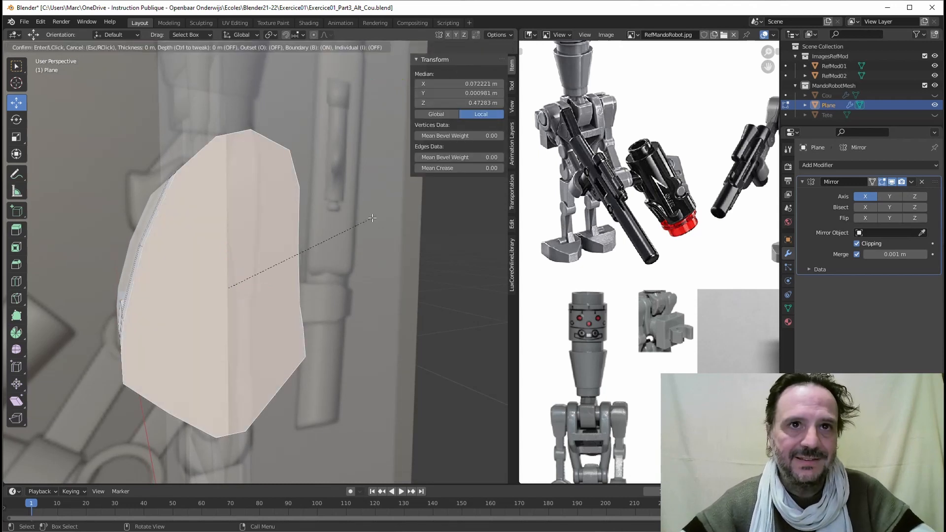
click(358, 222)
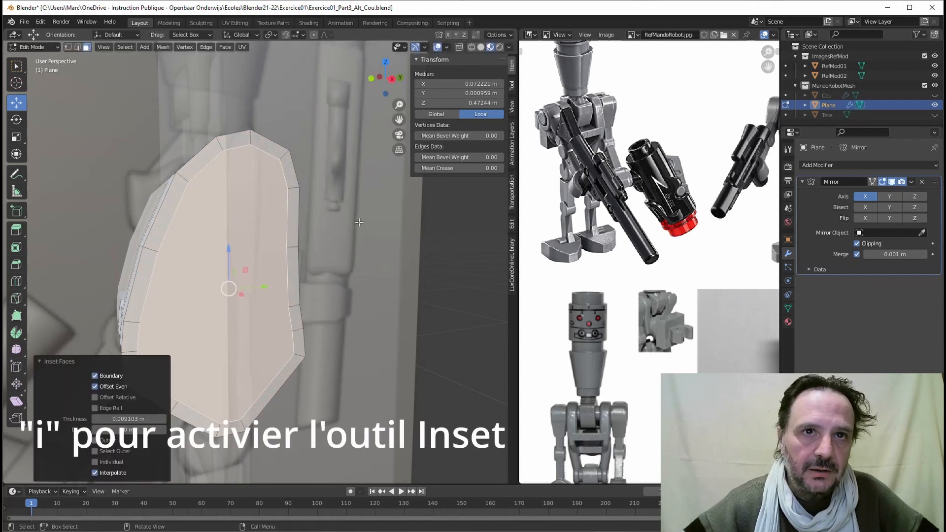
Step: Try a second inset of about 0.0243 m on the outer side face, and undo it
key(i)
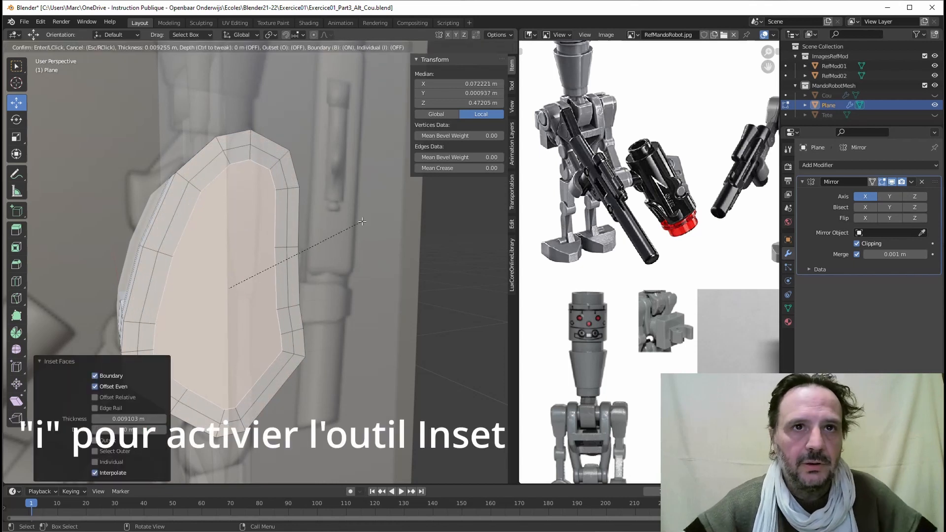
click(348, 243)
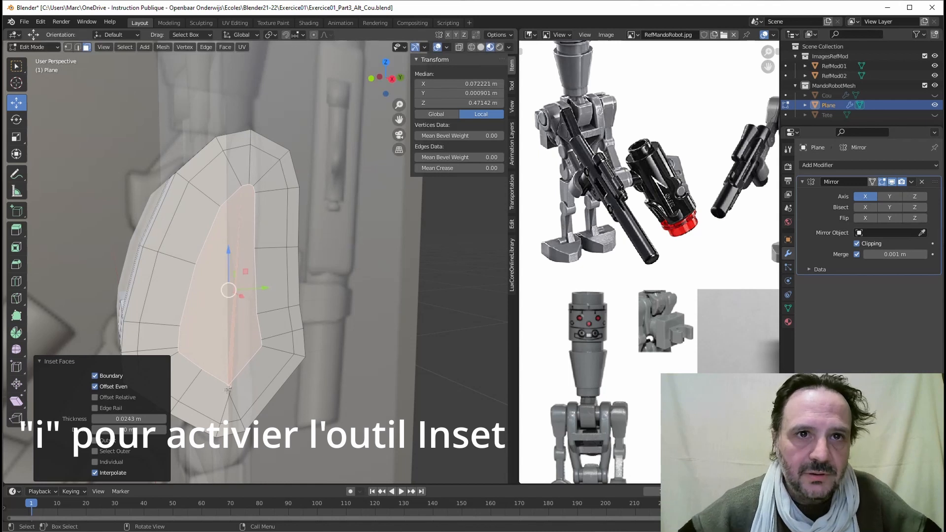
scroll(227, 389, up, 2)
shift+middle_drag(228, 397, 259, 296)
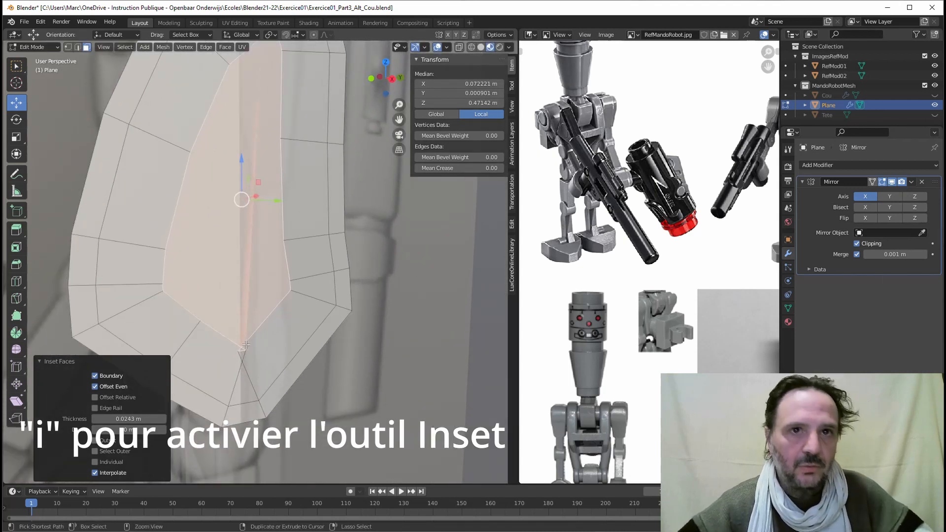
key(ctrl+z)
Step: Inset the inner area of the outer side face again by about 0.01725 m
scroll(349, 195, down, 1)
key(i)
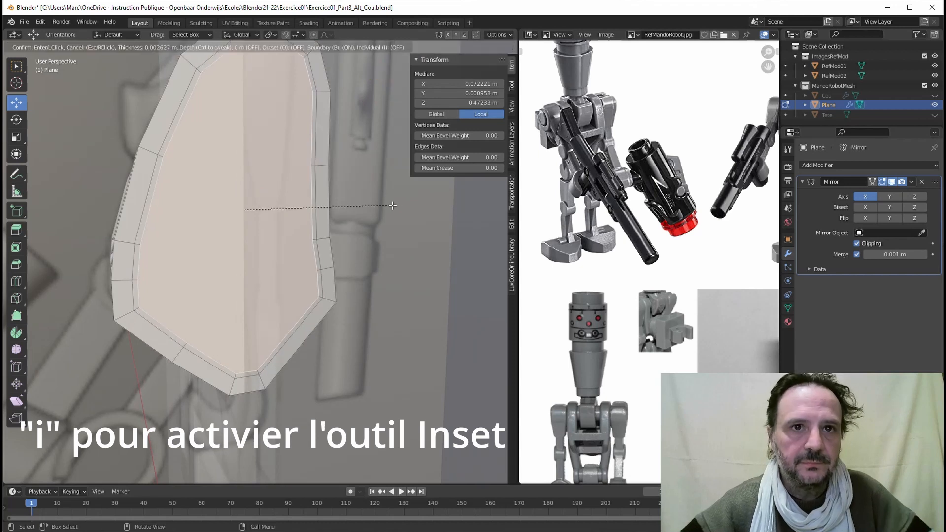
click(362, 226)
Step: Inset the three inner side faces above the crossbar by about 0.0041 m, inset them a second time, and leave Edit Mode
middle_drag(362, 226, 279, 116)
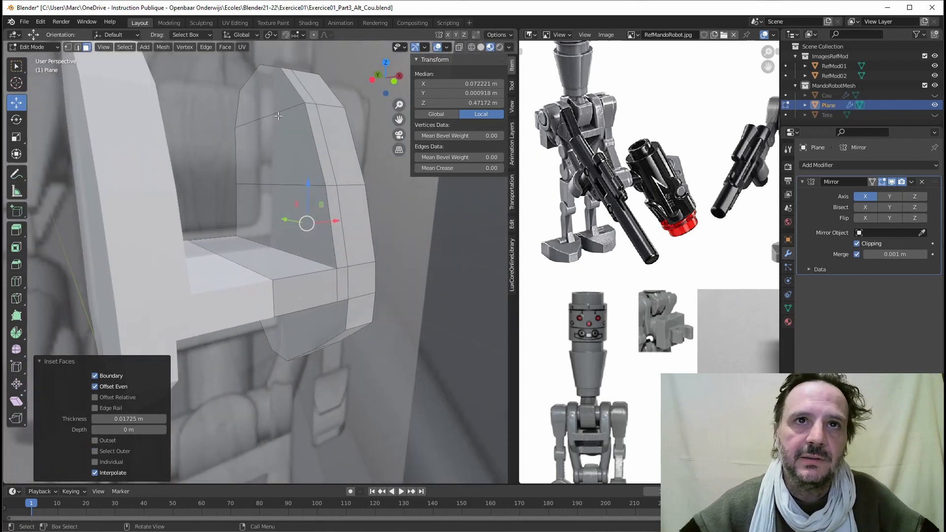
click(277, 105)
shift+click(286, 142)
shift+click(293, 209)
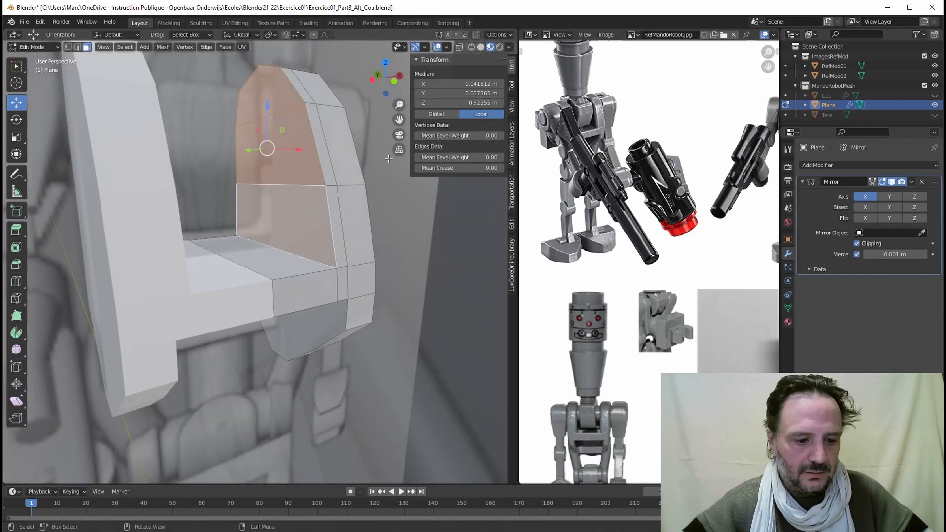
key(i)
click(301, 164)
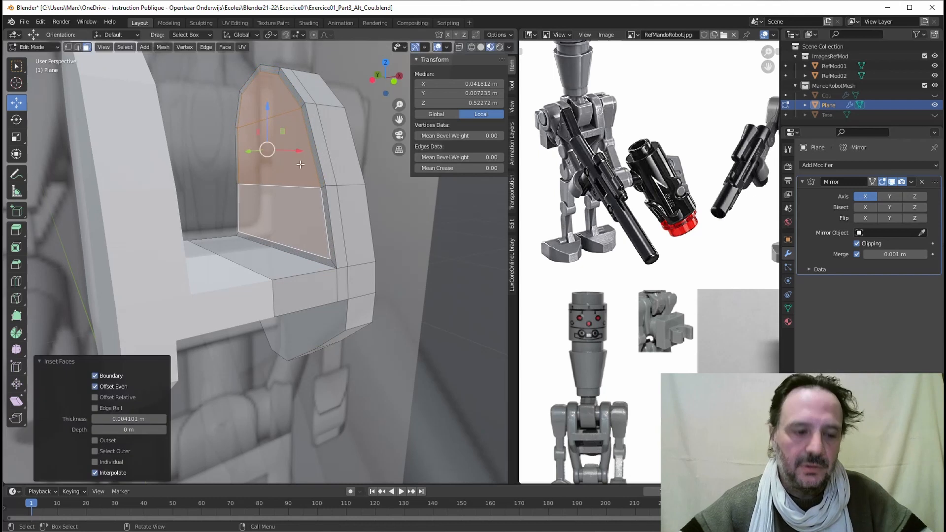
key(i)
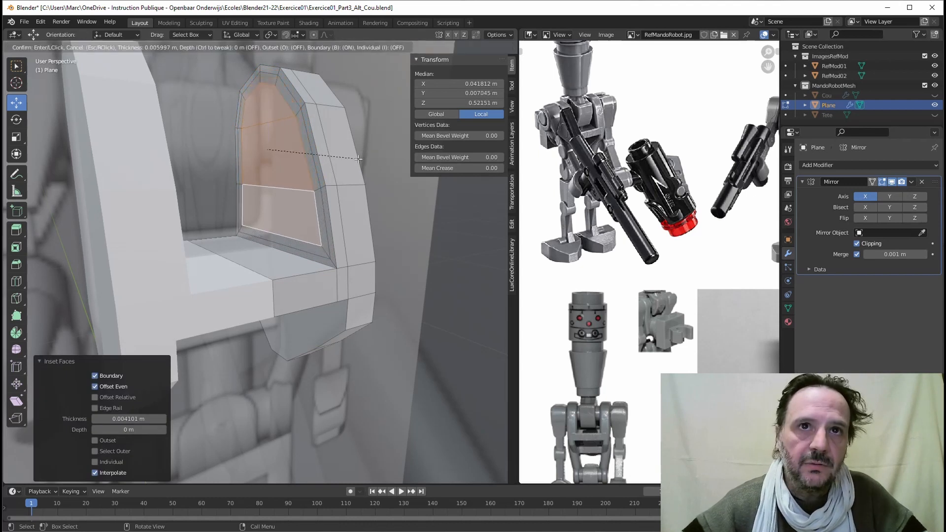
click(345, 164)
scroll(341, 185, down, 2)
mouse_move(320, 203)
middle_down()
mouse_move(243, 202)
mouse_move(302, 214)
mouse_move(290, 218)
mouse_move(315, 197)
middle_up()
key(Tab)
Step: Add a Subdivision Surface modifier to the torso part with the viewport level set to 2
scroll(290, 212, up, 3)
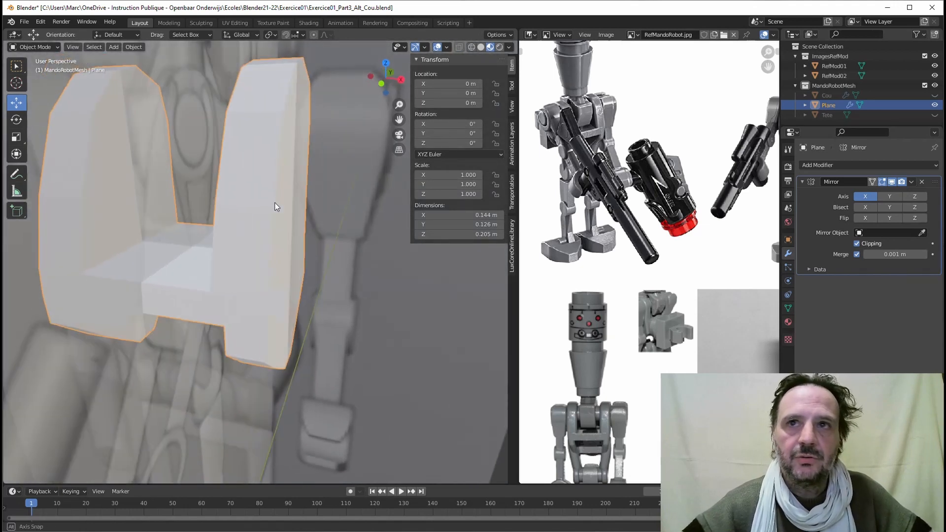
click(827, 164)
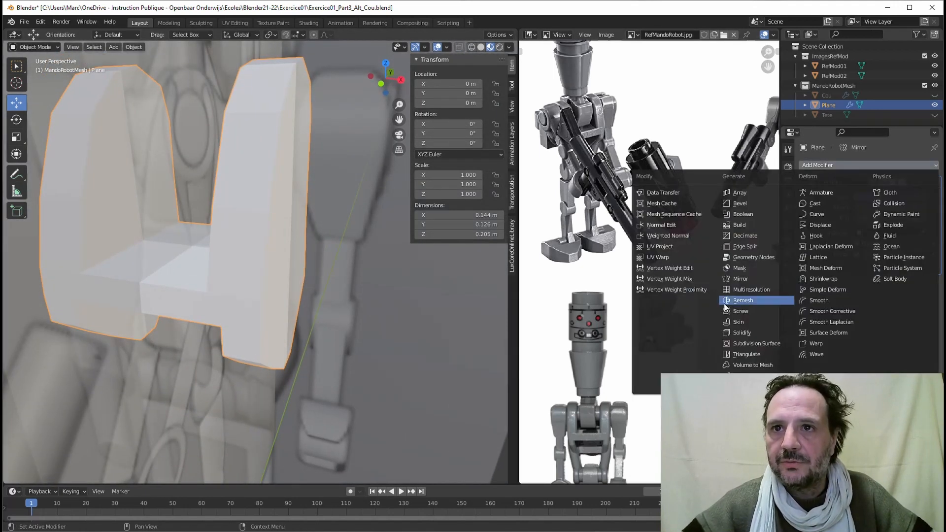
click(747, 343)
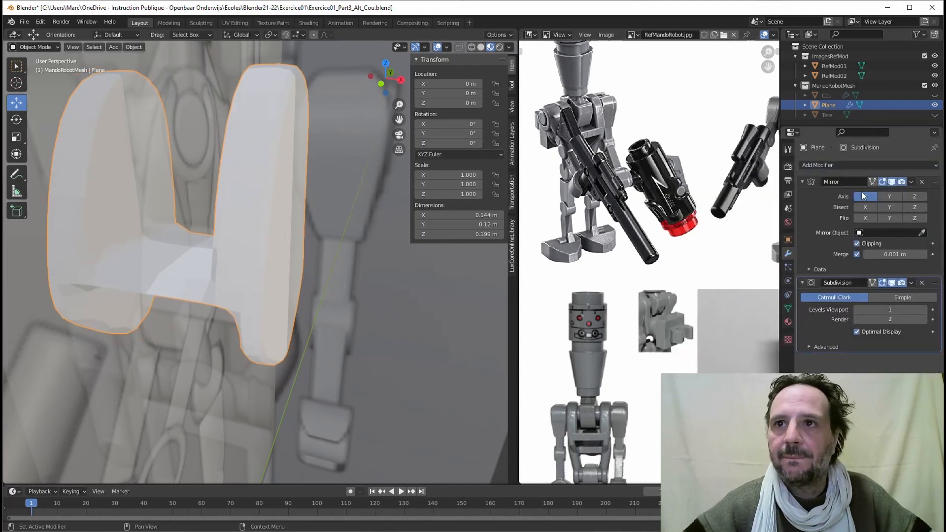
click(922, 310)
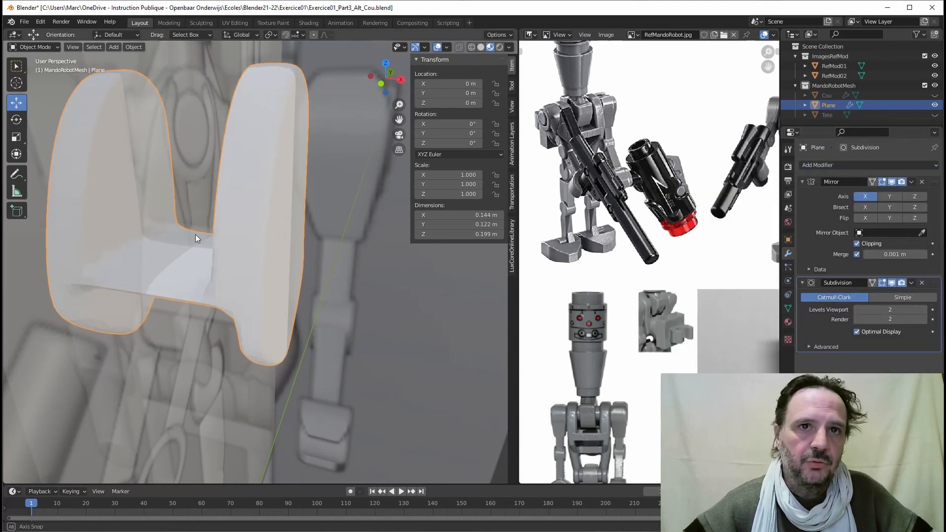
Step: Isolate the torso part in Local View and switch the viewport to Solid shading
middle_drag(195, 235, 215, 223)
scroll(275, 247, up, 3)
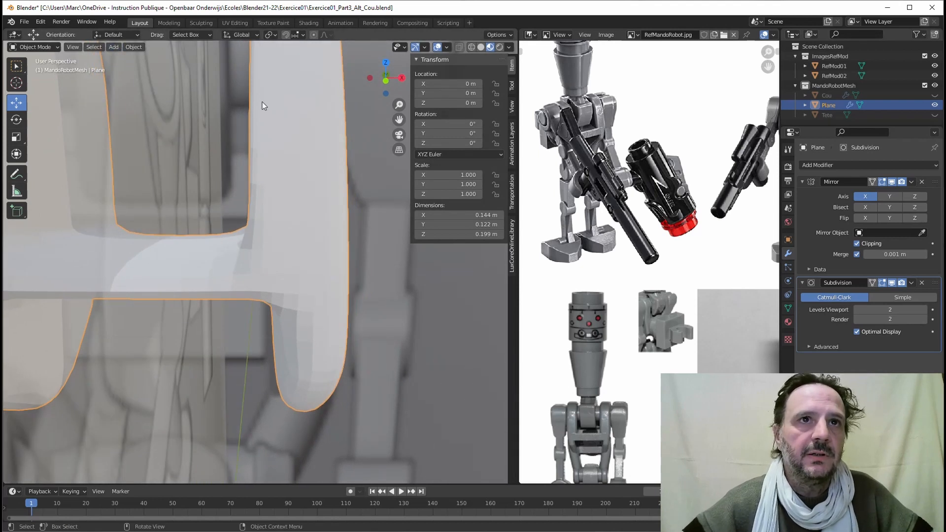
middle_drag(265, 105, 147, 71)
click(72, 47)
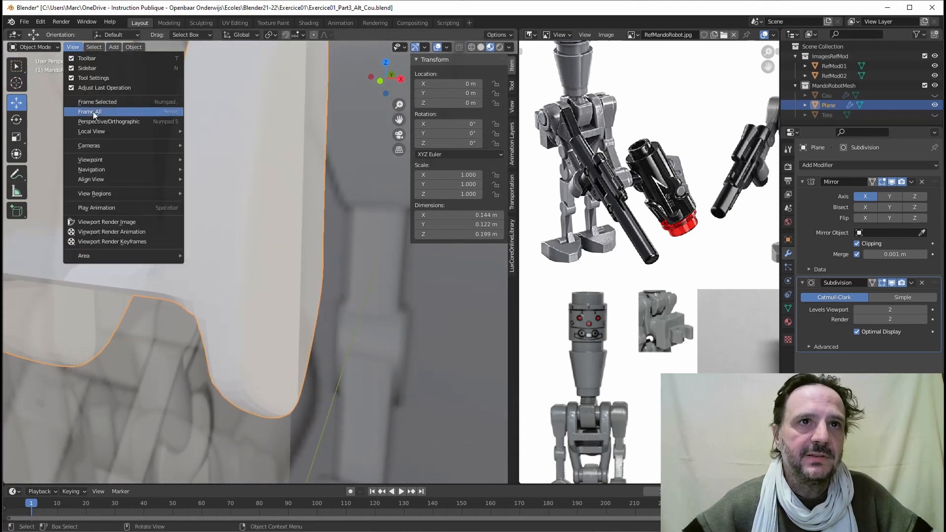
mouse_move(93, 131)
click(211, 132)
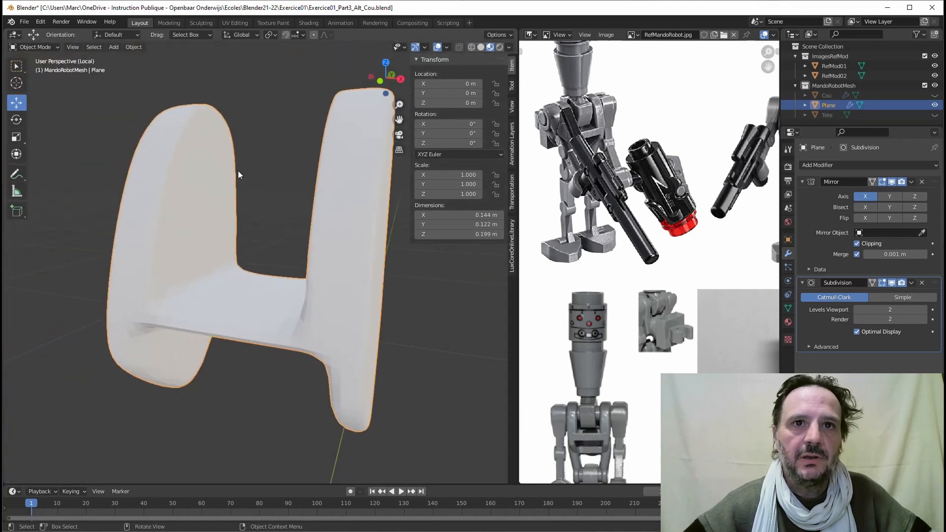
click(480, 47)
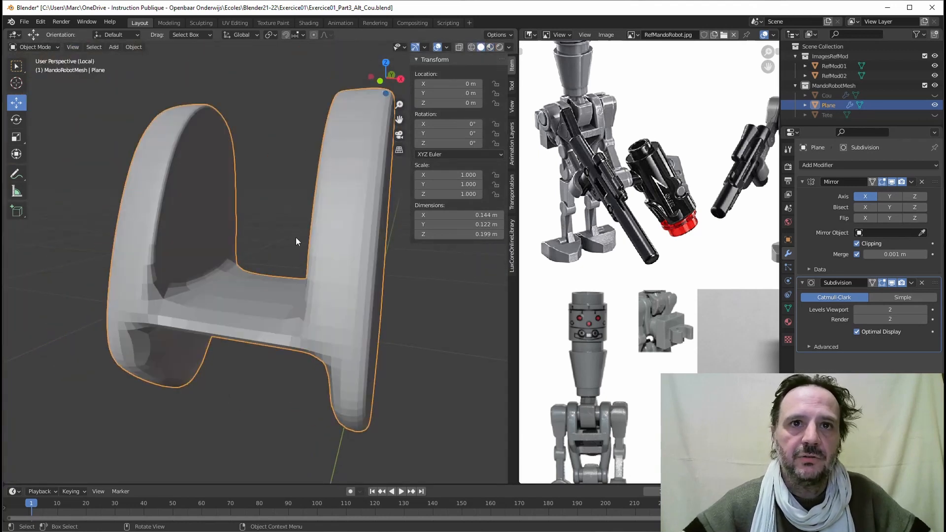
Step: Apply smooth shading to the torso part
mouse_move(296, 237)
middle_down()
mouse_move(354, 230)
mouse_move(261, 247)
mouse_move(315, 245)
mouse_move(282, 242)
mouse_move(259, 208)
middle_up()
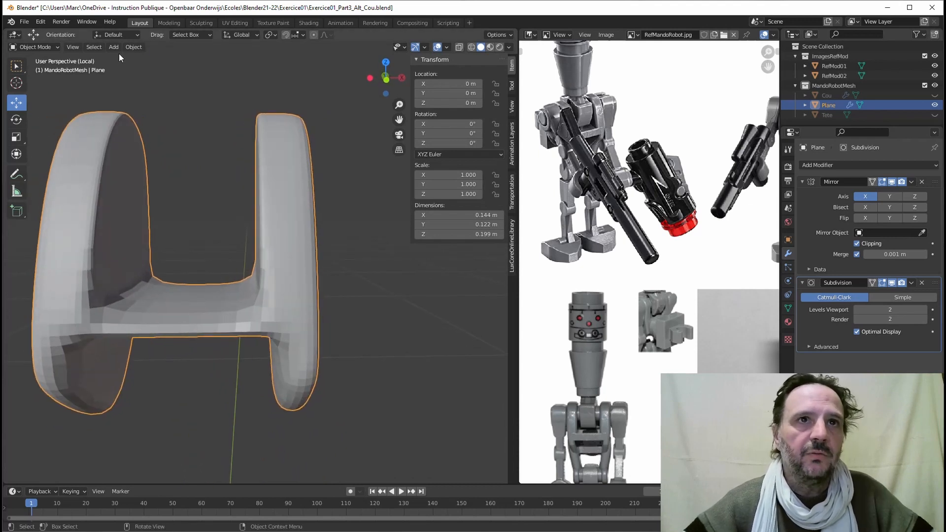
click(133, 47)
click(166, 242)
middle_drag(167, 243, 258, 272)
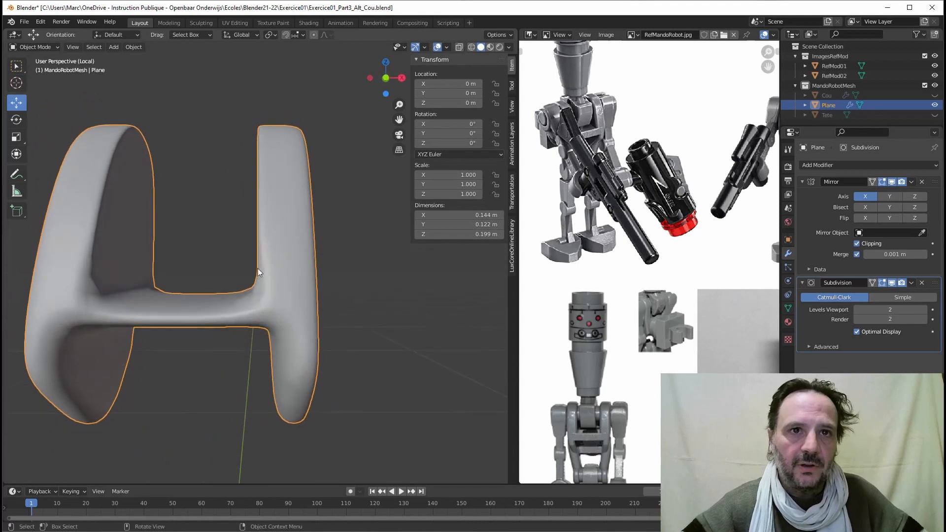
middle_drag(256, 308, 243, 296)
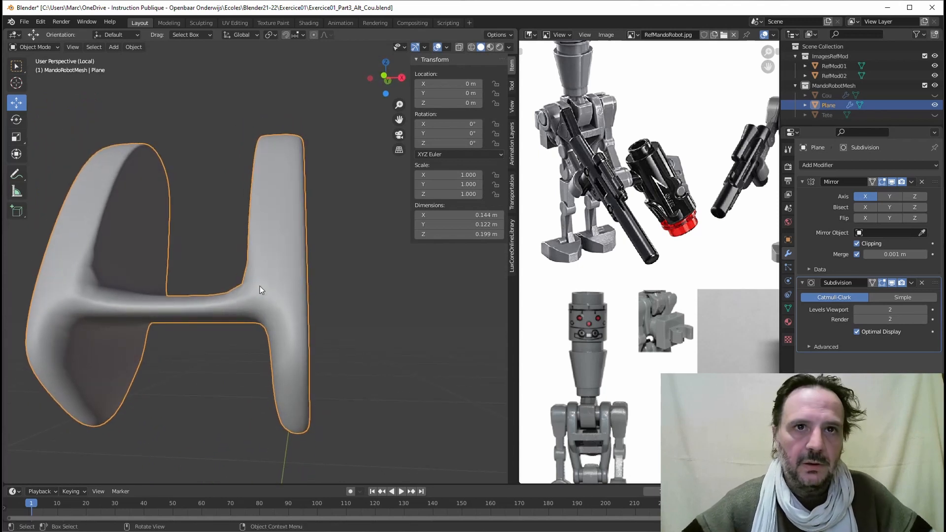
Step: Enter Edit Mode and add one horizontal loop cut around the crossbar close to its upper edge, with factor 0.878
key(Tab)
middle_drag(256, 260, 289, 267)
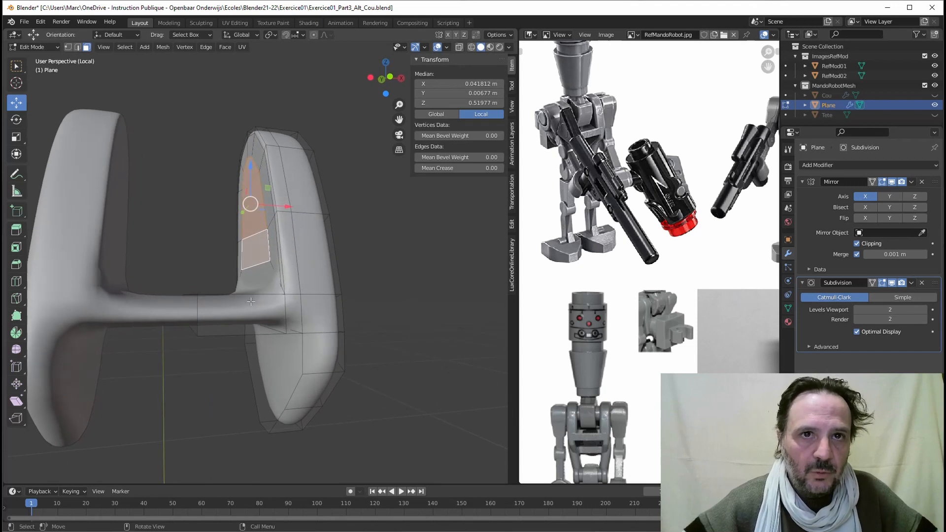
middle_drag(290, 299, 236, 309)
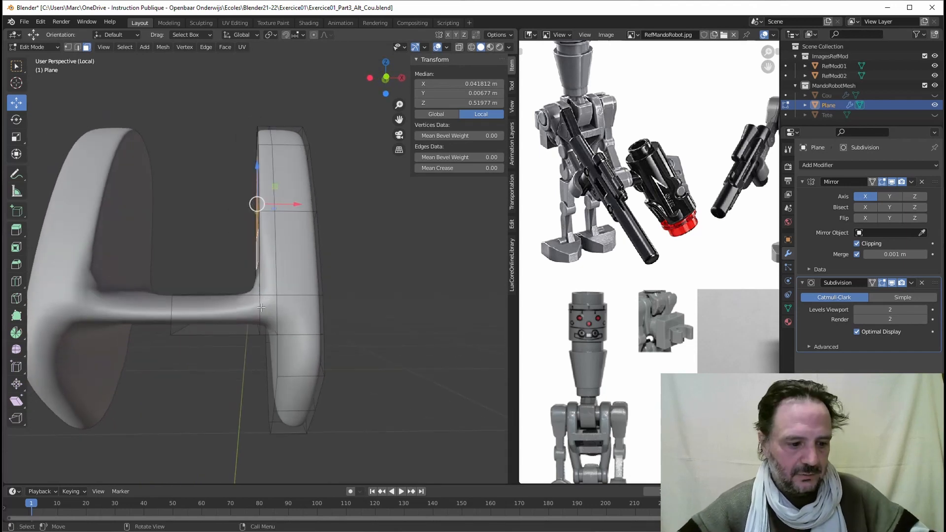
key(ctrl)
key(ctrl+r)
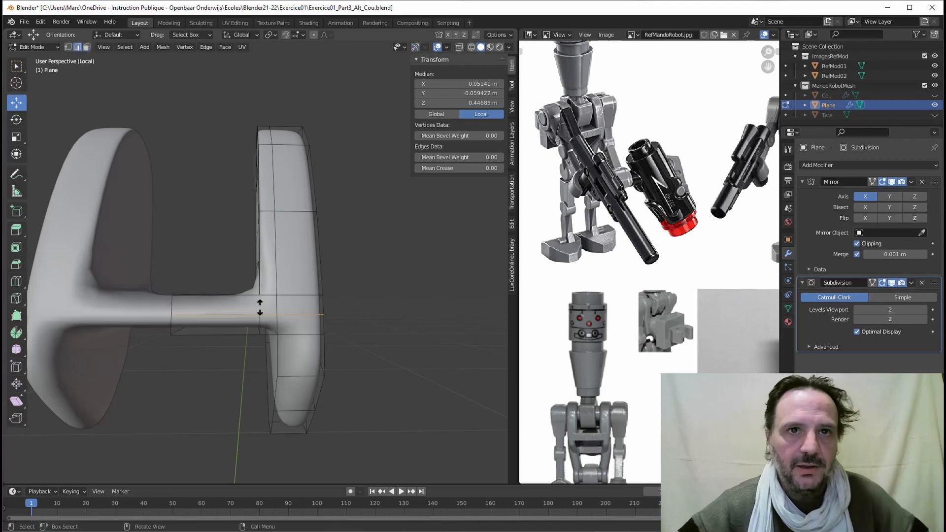
click(258, 303)
click(261, 291)
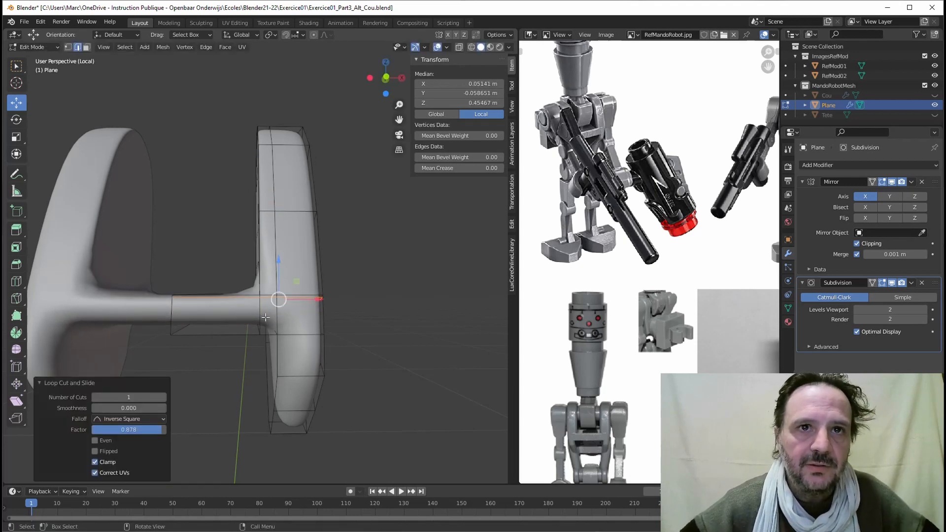
Step: Add a second horizontal loop cut close to the crossbar's lower edge, with factor -0.846
key(g)
key(g)
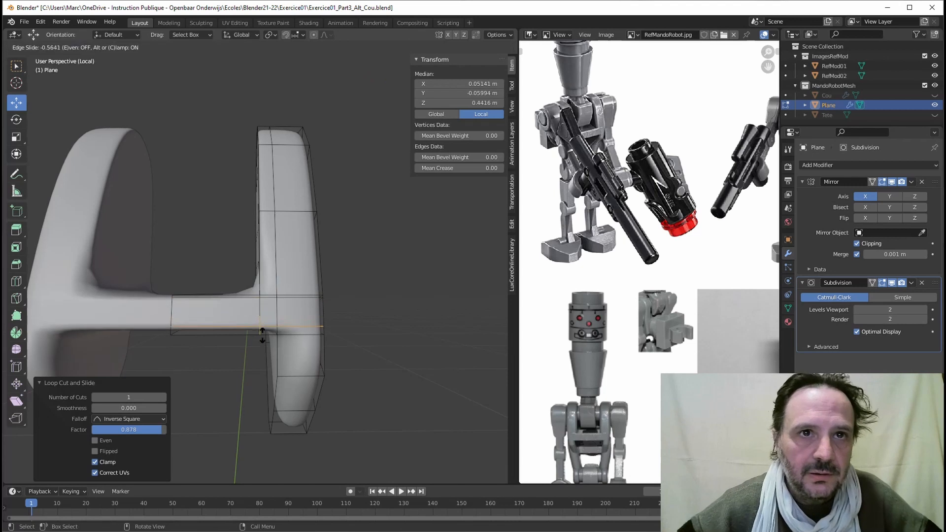
click(261, 339)
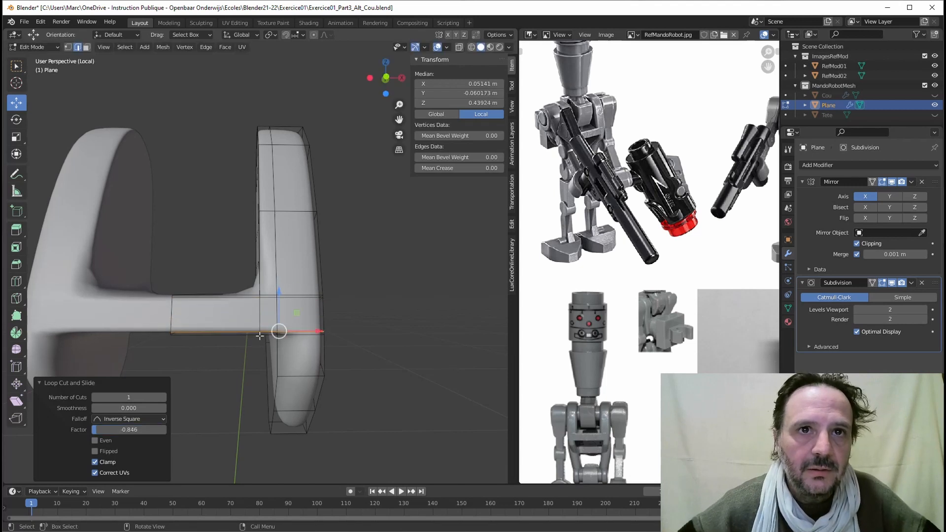
Step: Add a vertical loop cut around the crossbar close to where it meets the side part, with factor 0.922
key(ctrl+r)
click(242, 299)
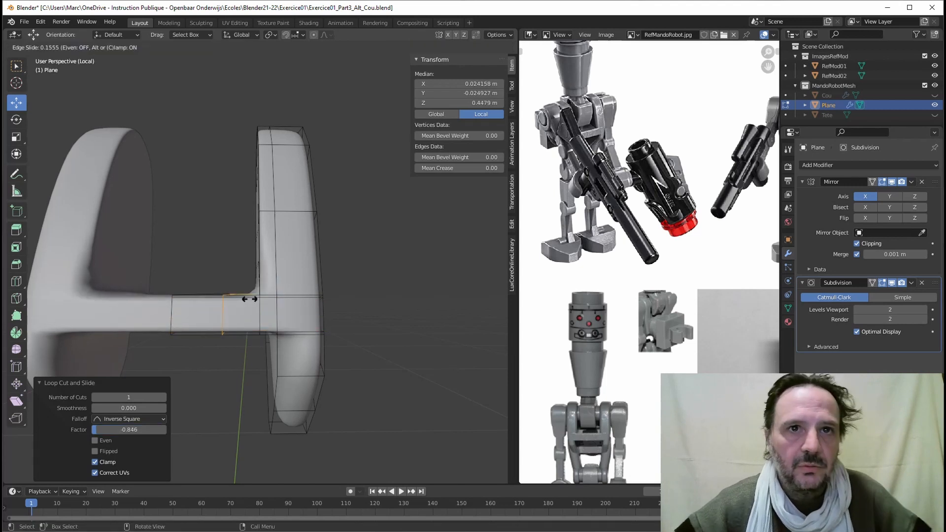
click(282, 299)
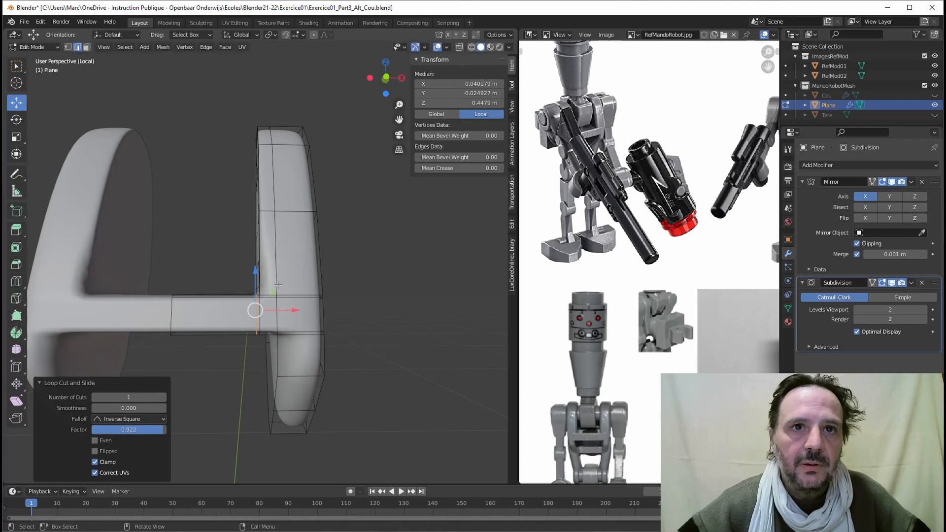
Step: Select the outer inset edge loop on the side part's inner face and scale it to 0.953
middle_drag(277, 284, 295, 300)
scroll(254, 298, up, 5)
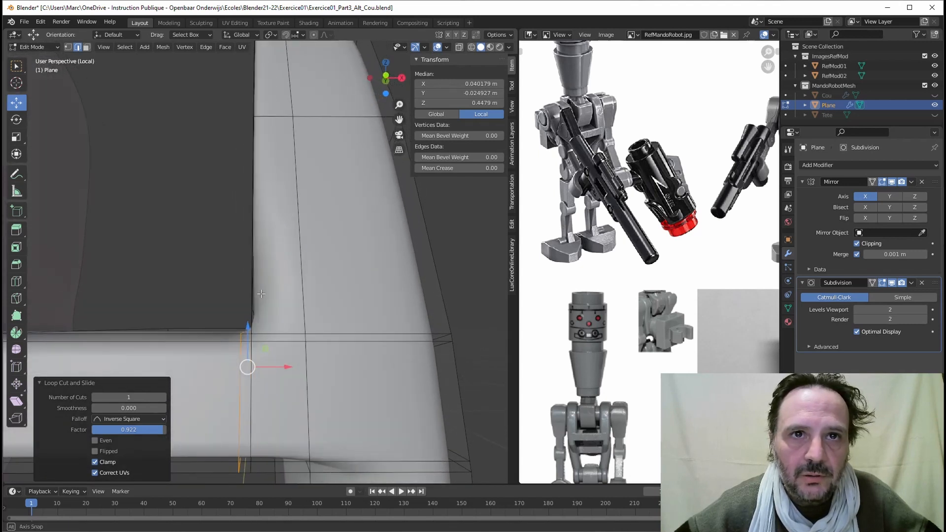
scroll(316, 334, down, 5)
middle_drag(315, 334, 309, 182)
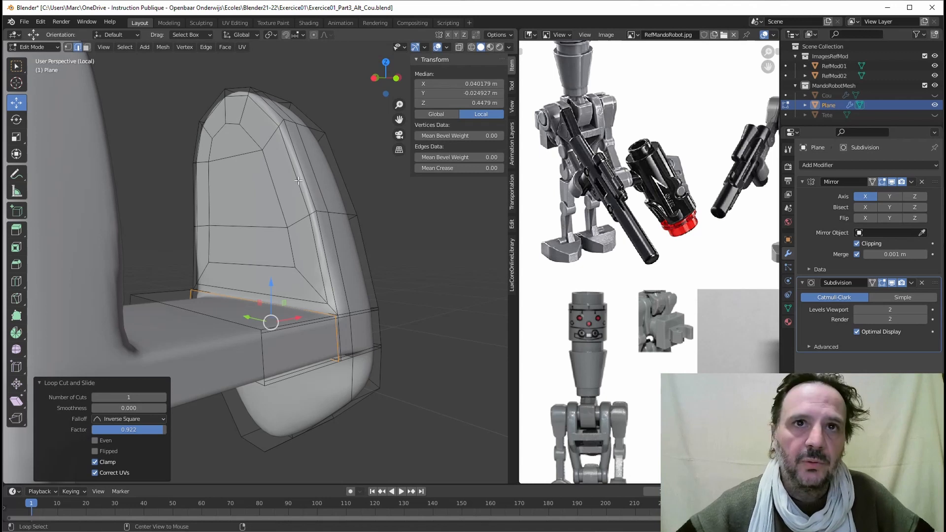
alt+click(298, 181)
key(s)
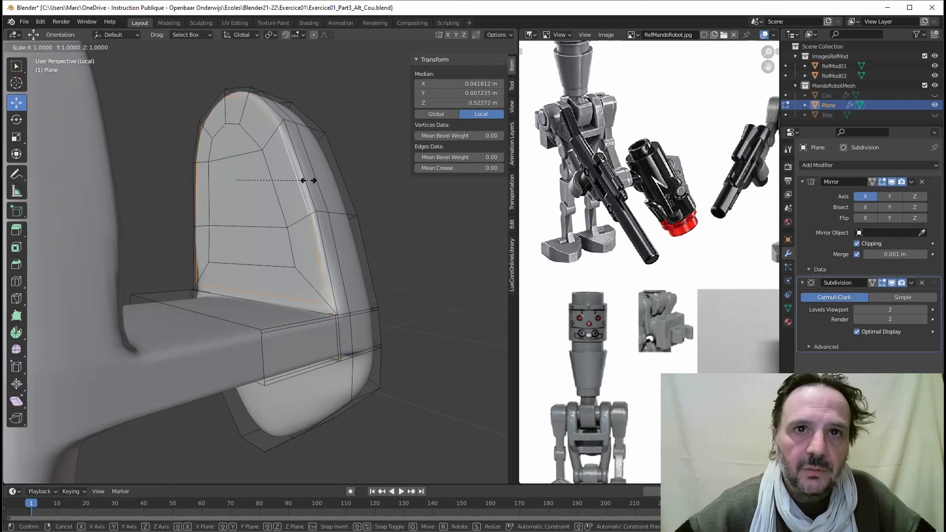
click(306, 180)
Step: Lower the bottom edge of that inset loop along Z towards the crossbar, and move it back up by 0.001111 m
middle_drag(306, 180, 284, 182)
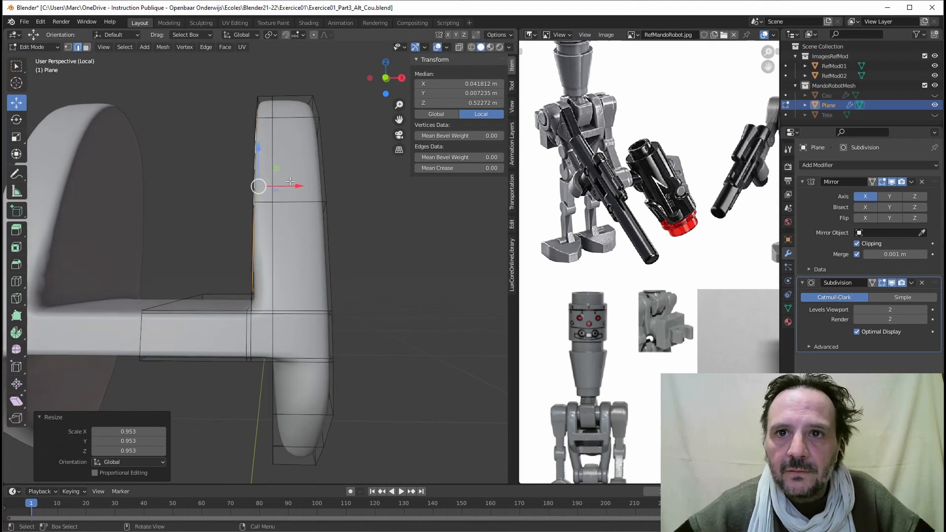
scroll(575, 139, up, 2)
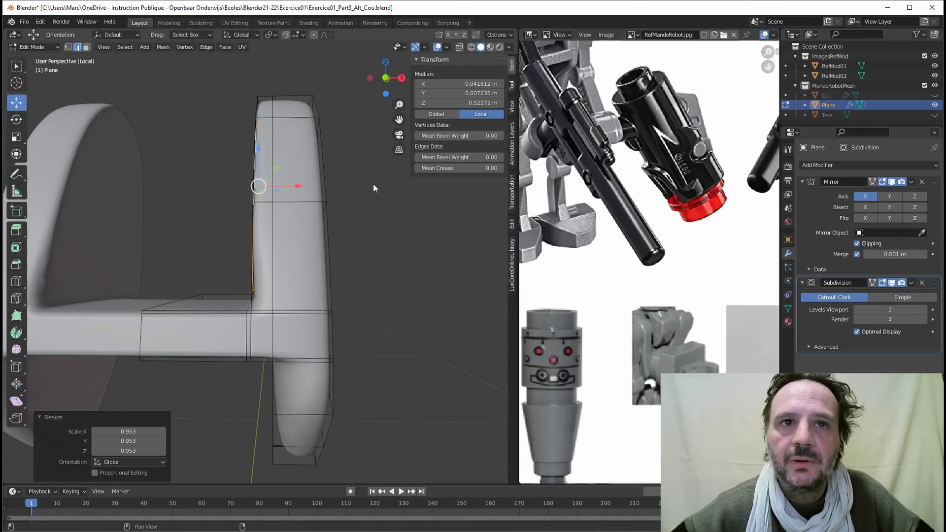
middle_drag(291, 223, 331, 226)
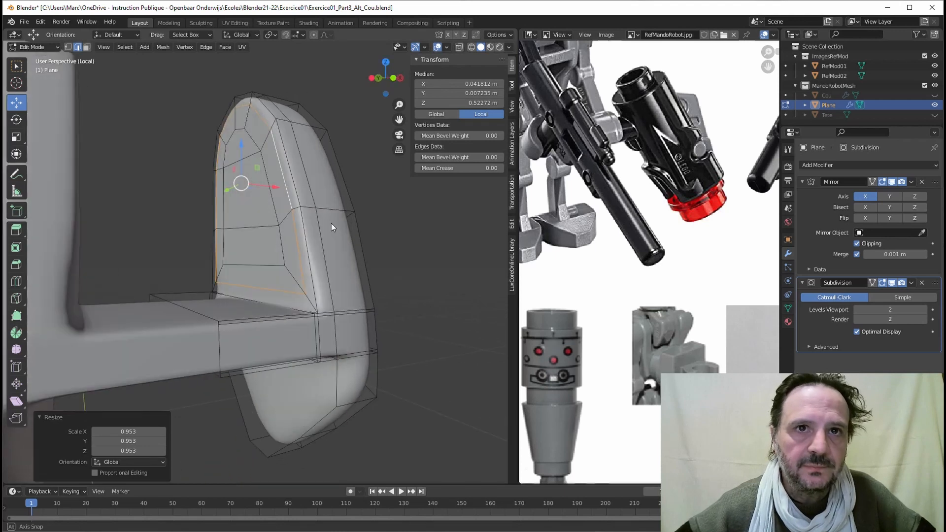
click(259, 292)
key(g)
key(z)
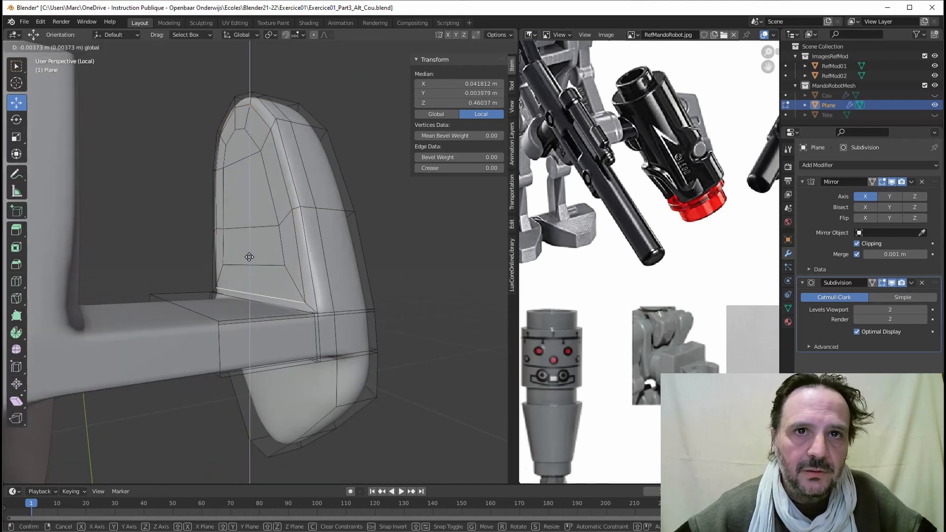
click(250, 259)
middle_drag(250, 259, 308, 277)
drag(252, 268, 246, 258)
mouse_move(247, 258)
middle_down()
mouse_move(285, 269)
mouse_move(252, 266)
mouse_move(287, 289)
mouse_move(249, 325)
mouse_move(247, 270)
middle_up()
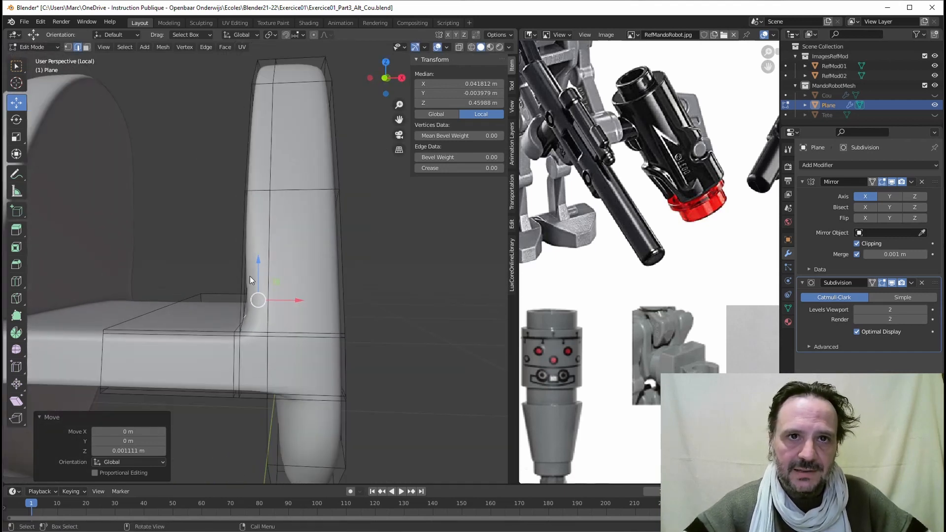
Step: Select all the inset faces on the side part's inner surface above the crossbar, including the outer ring, and dissolve them into one face
middle_drag(250, 321, 255, 271)
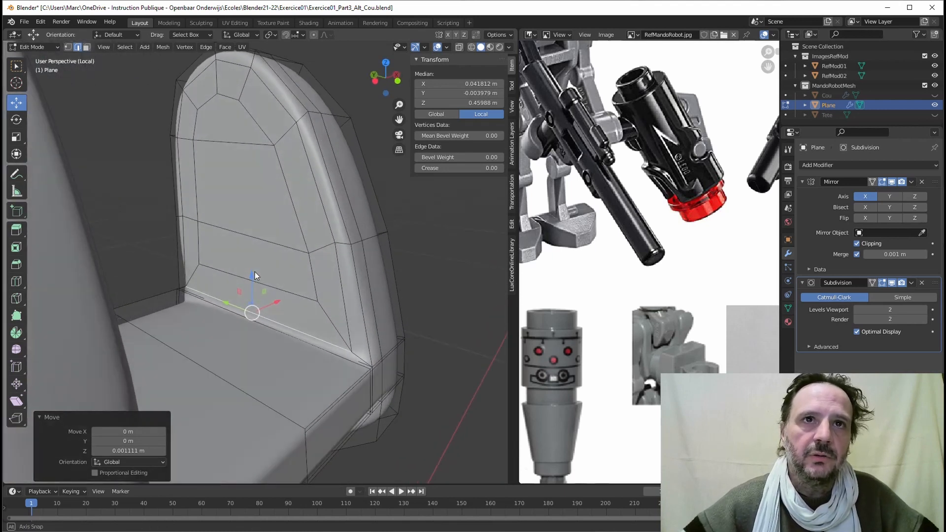
click(86, 46)
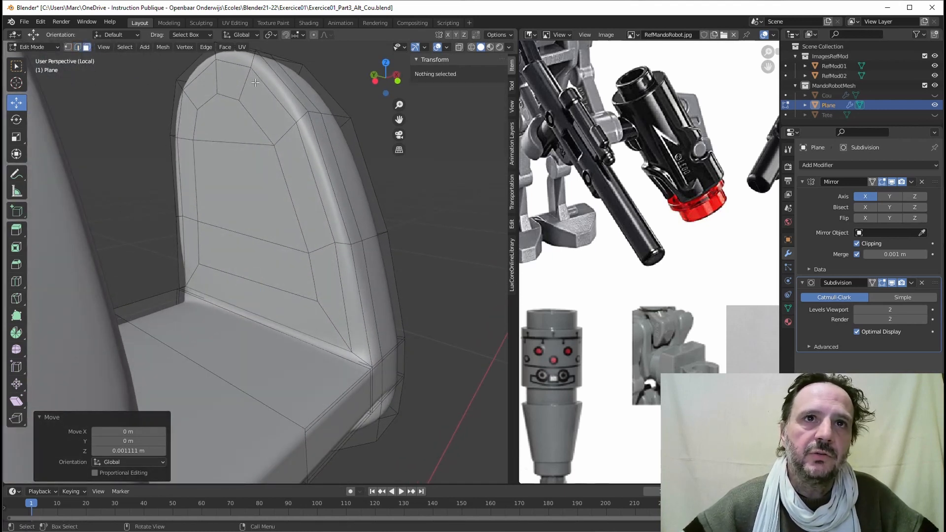
click(229, 79)
shift+click(187, 123)
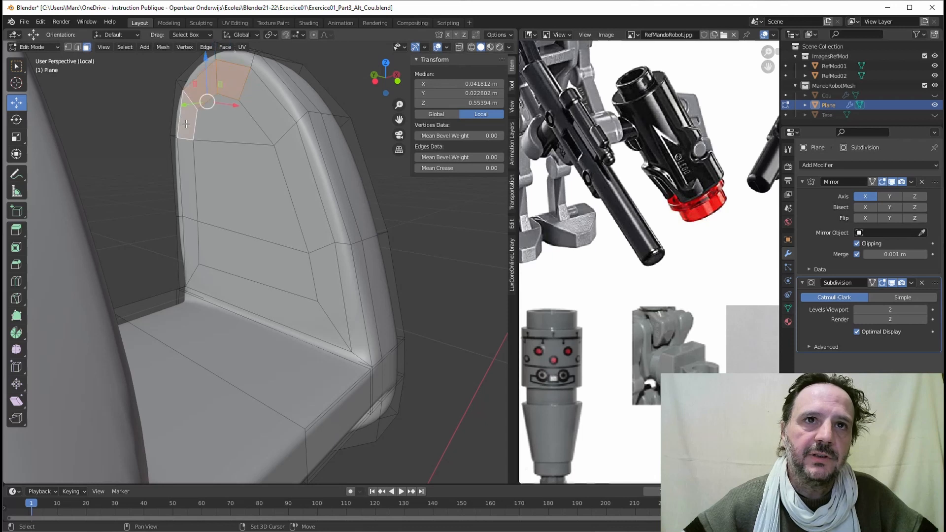
shift+click(195, 195)
shift+click(191, 242)
shift+click(216, 276)
shift+click(226, 252)
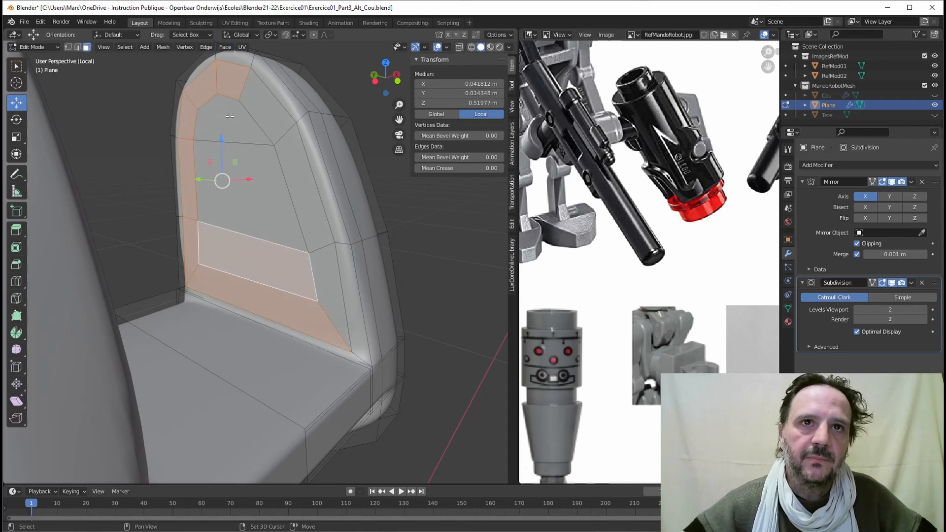
shift+click(230, 119)
shift+click(265, 114)
shift+click(294, 165)
shift+click(254, 199)
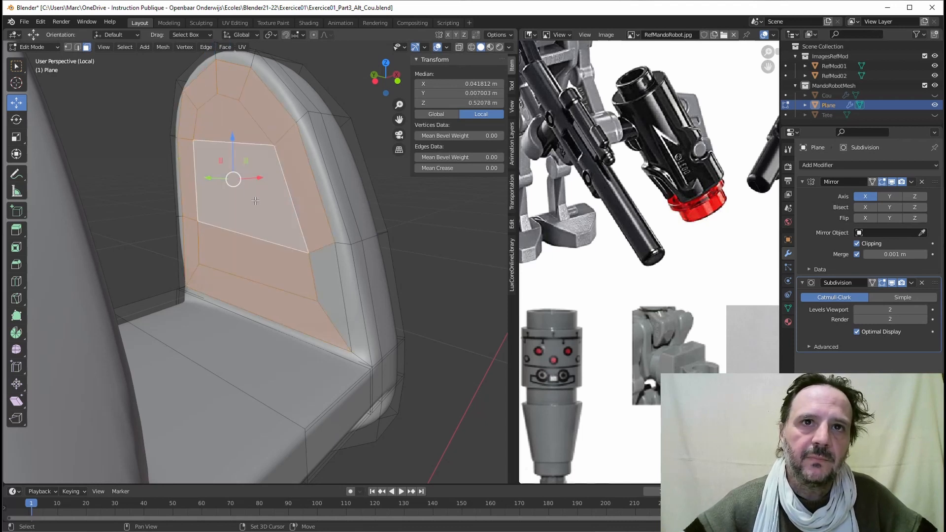
shift+click(326, 279)
middle_drag(325, 280, 288, 312)
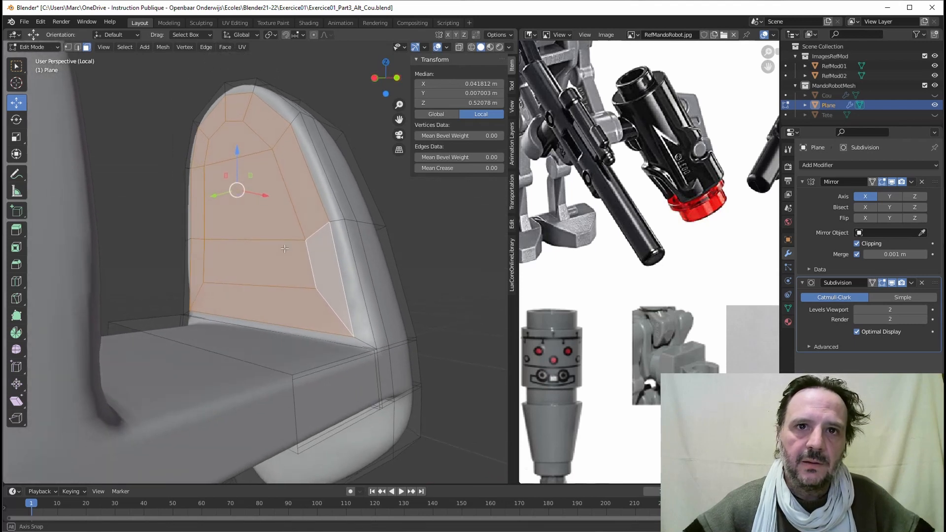
shift+click(267, 325)
shift+click(268, 326)
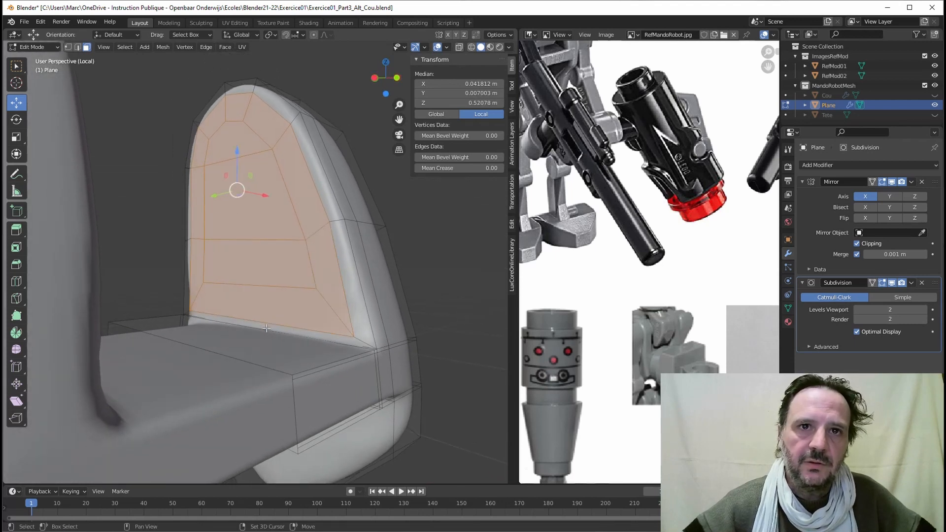
shift+click(279, 331)
shift+click(354, 296)
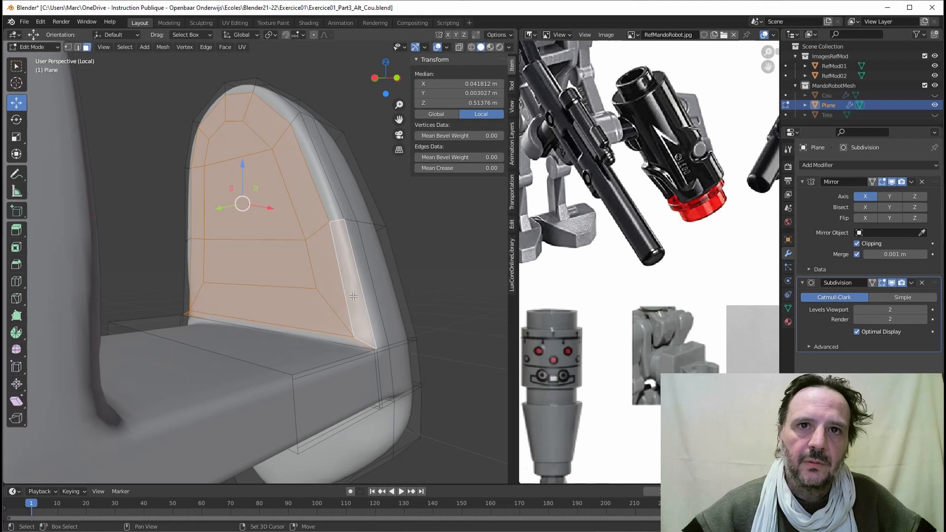
shift+click(314, 169)
shift+click(275, 101)
shift+click(242, 89)
shift+click(211, 109)
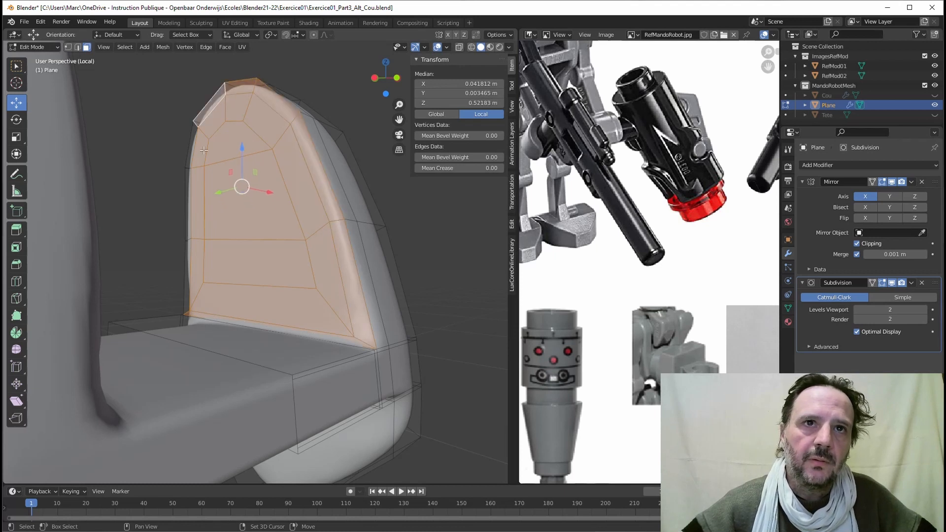
shift+click(190, 153)
shift+click(189, 201)
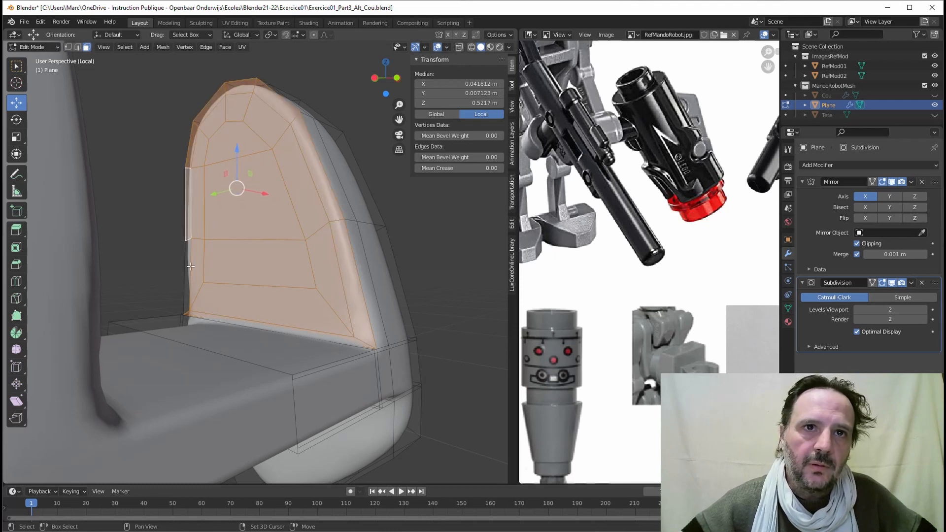
shift+click(190, 276)
middle_drag(190, 276, 261, 193)
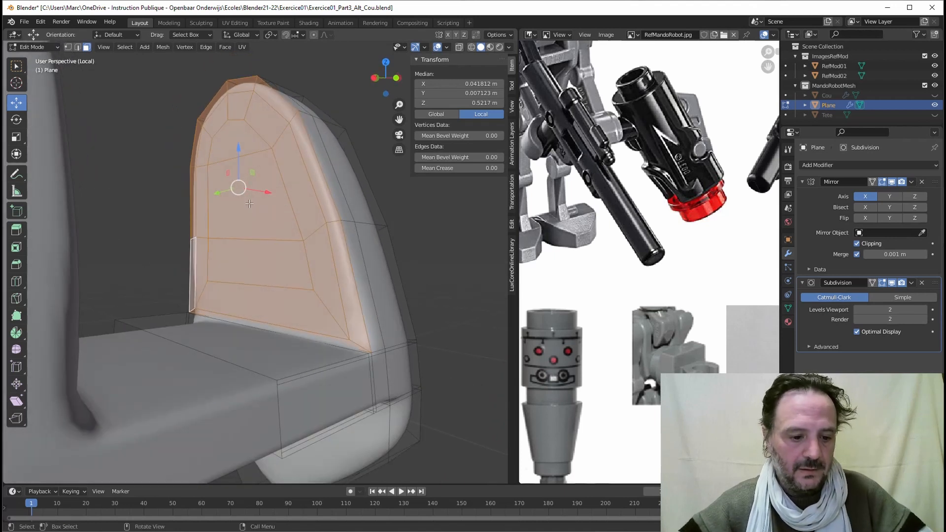
key(x)
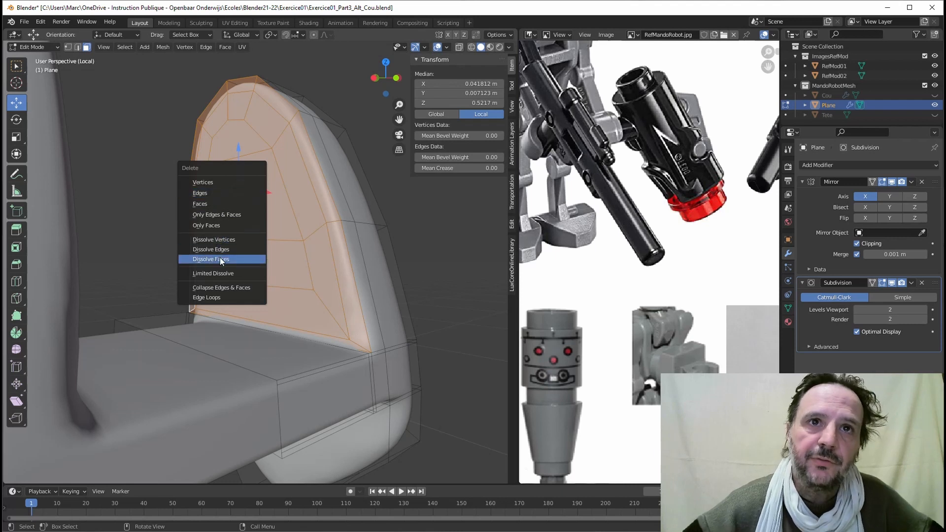
click(219, 259)
Step: Switch to vertex selection and knife-cut the dissolved inner face from its rear edge vertex to the opposite front vertex above the crossbar
middle_drag(355, 285, 182, 108)
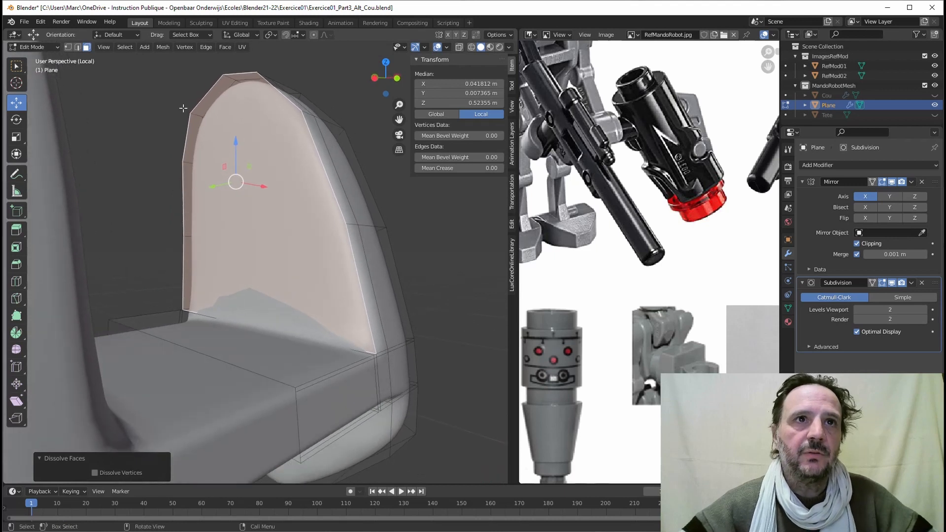
key(1)
middle_drag(118, 138, 320, 229)
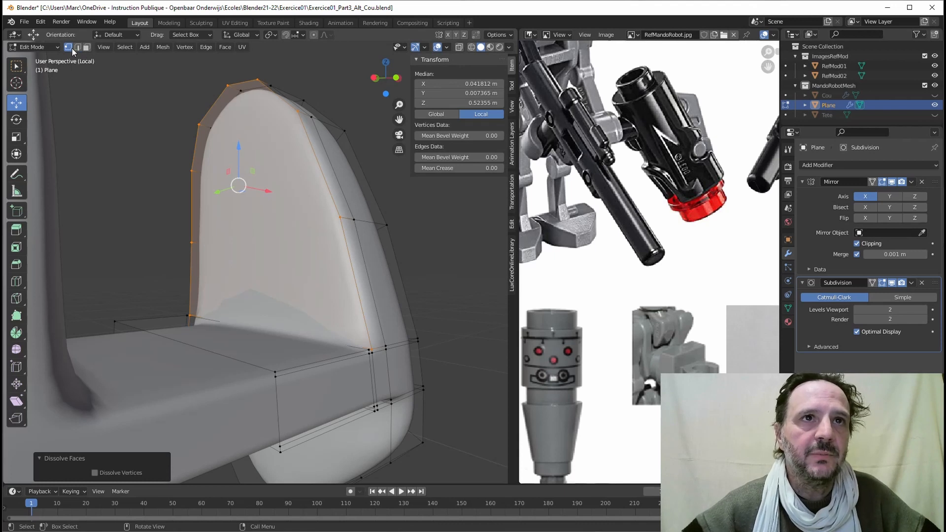
click(17, 298)
click(194, 238)
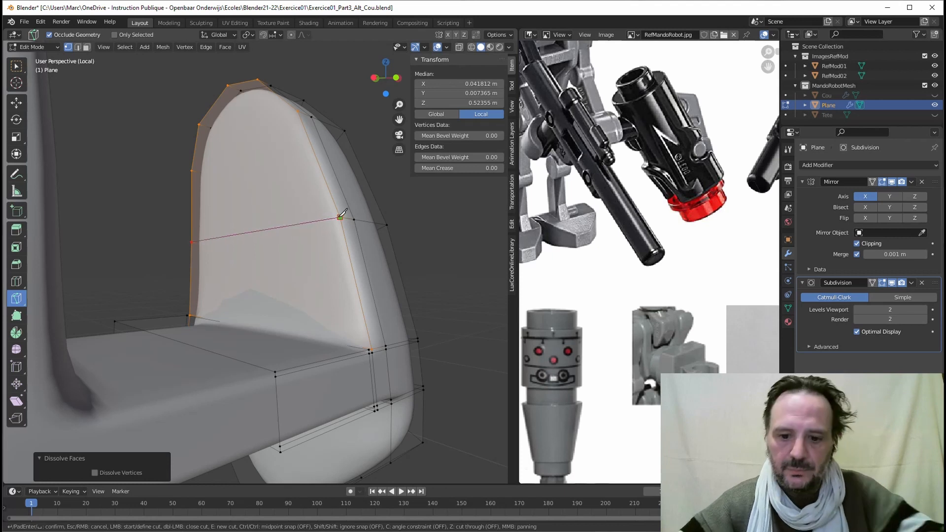
click(340, 216)
key(Return)
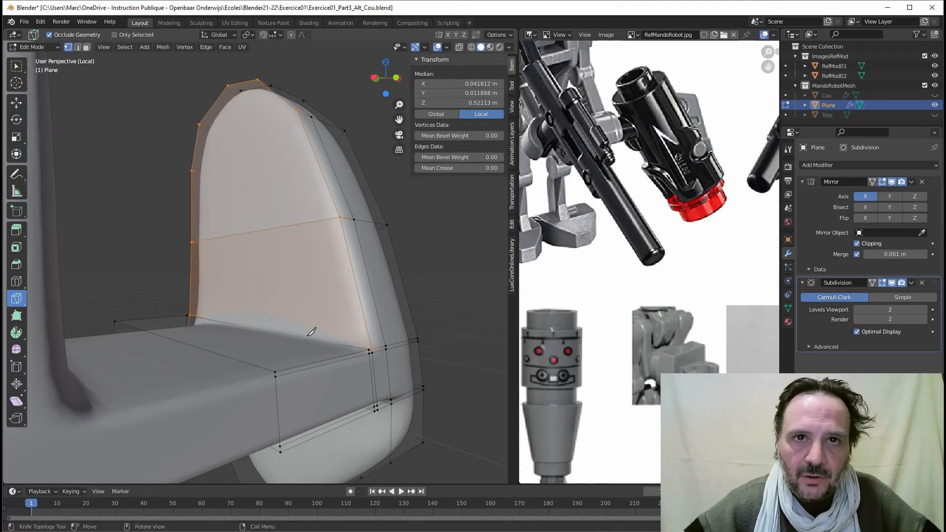
Step: Knife-cut the side part's upper inner face from the rear edge vertex to the opposite front vertex near the top
click(193, 169)
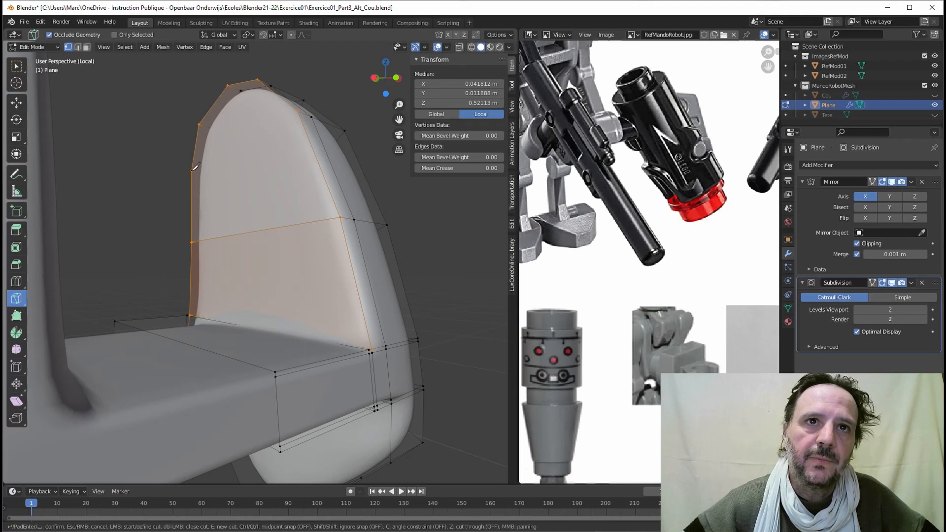
click(297, 111)
key(Return)
Step: Switch to edge selection and knife-cut across the side part's front rim near the top, from its inner edge to its outer edge
middle_drag(298, 112, 318, 231)
scroll(550, 157, down, 2)
scroll(592, 142, up, 1)
click(79, 46)
click(318, 231)
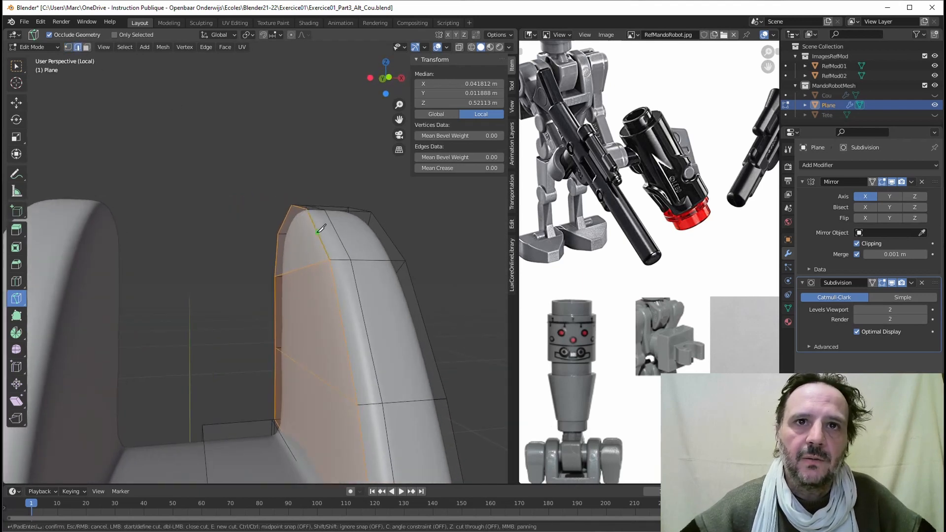
click(398, 228)
key(Return)
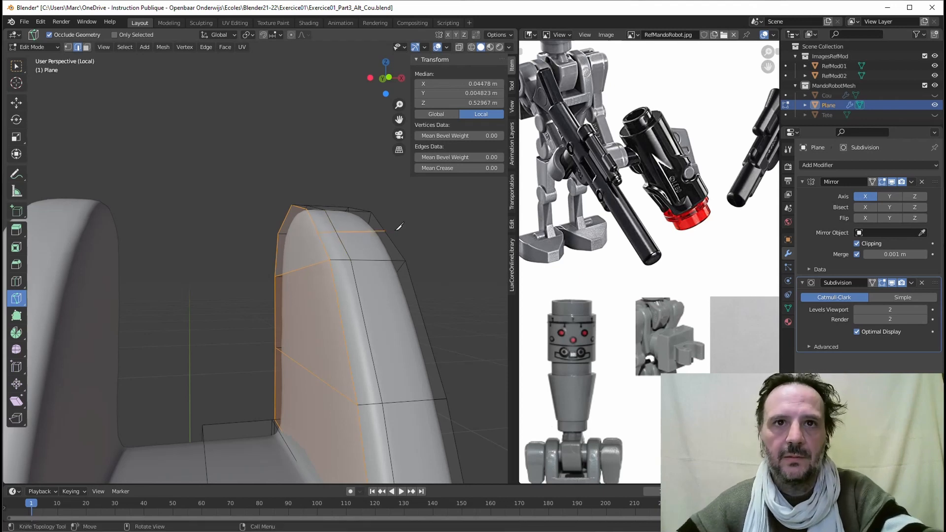
Step: Switch to vertex selection and knife-cut the upper inner face from its rear corner vertex to the inner end of the rim cut
middle_drag(399, 227, 433, 236)
middle_drag(238, 234, 257, 239)
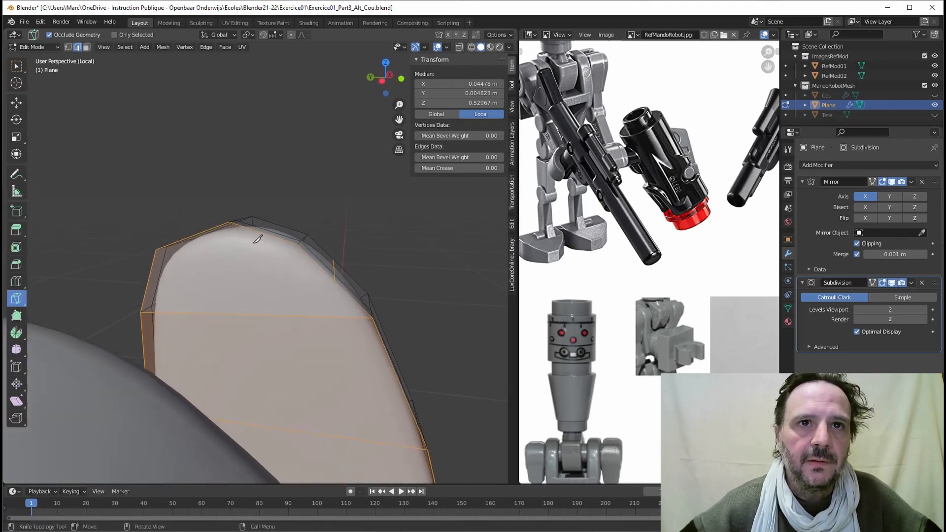
middle_drag(196, 264, 165, 238)
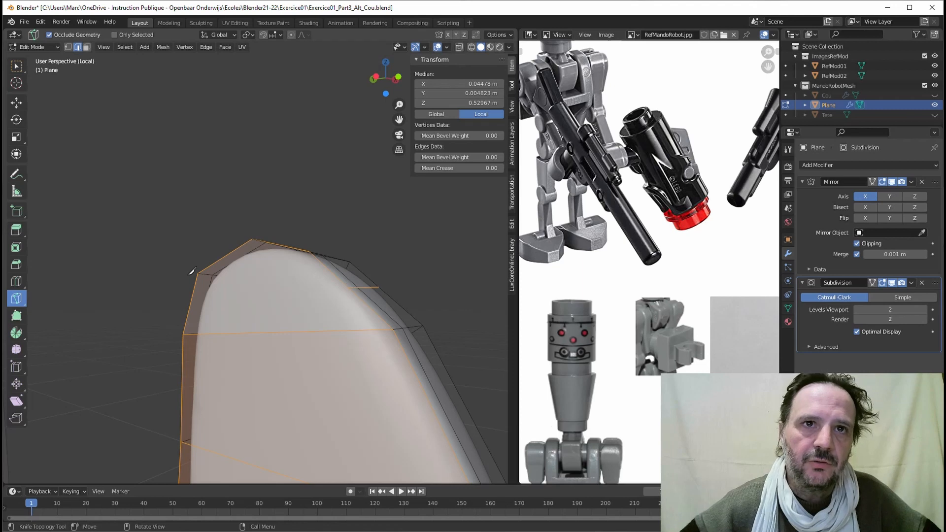
click(68, 47)
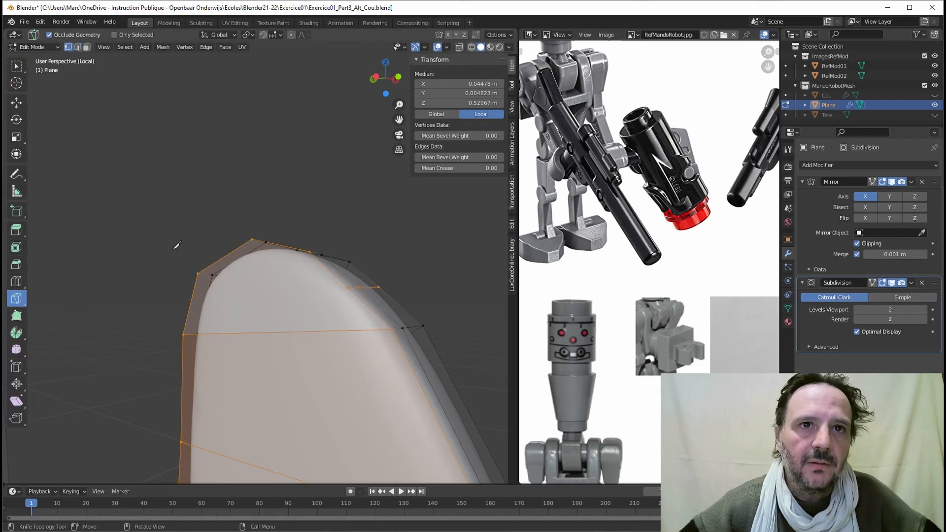
click(199, 273)
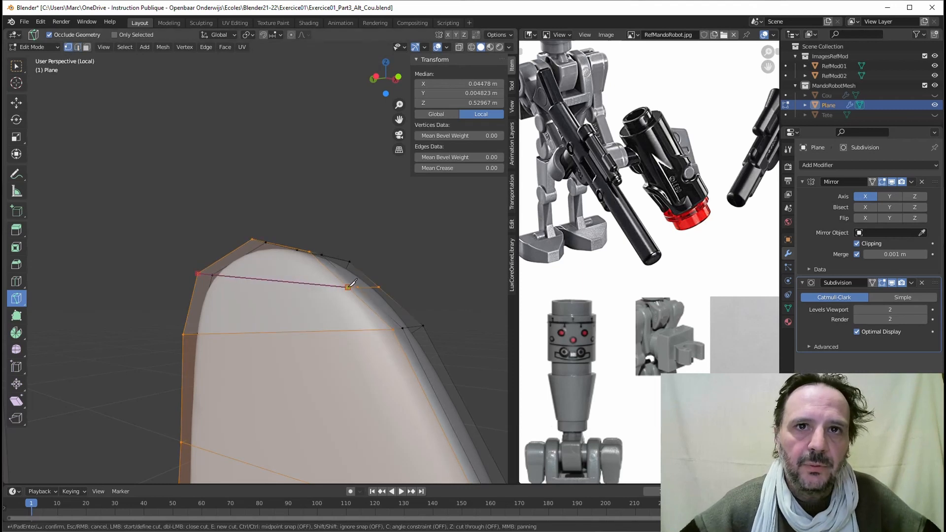
middle_drag(348, 286, 266, 312)
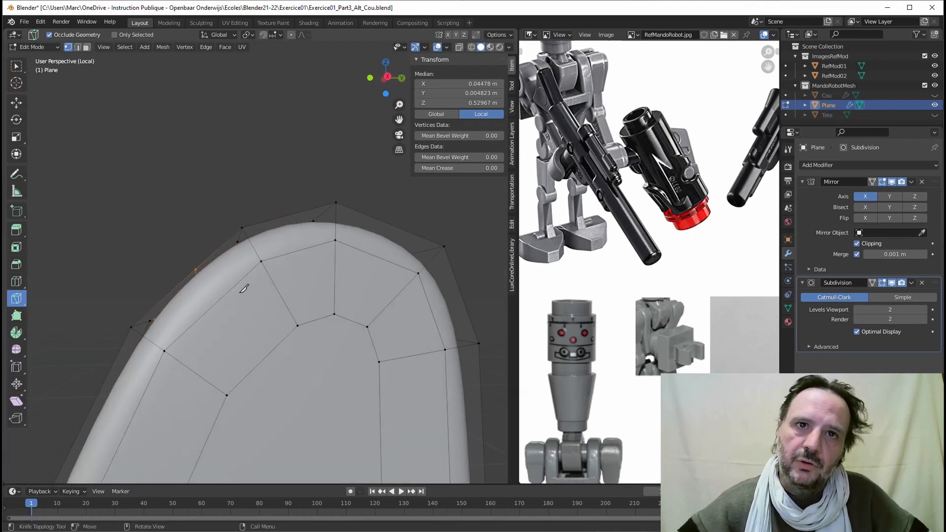
Step: Continue the rim cut over the side part's outer face, across the outer ring to the inset edge, and check the smoothed shape in Object Mode
click(211, 269)
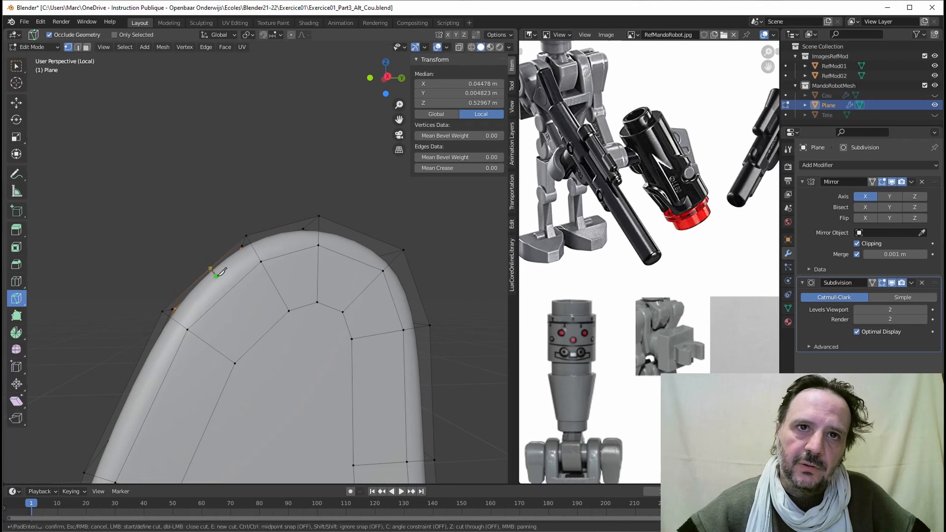
click(231, 290)
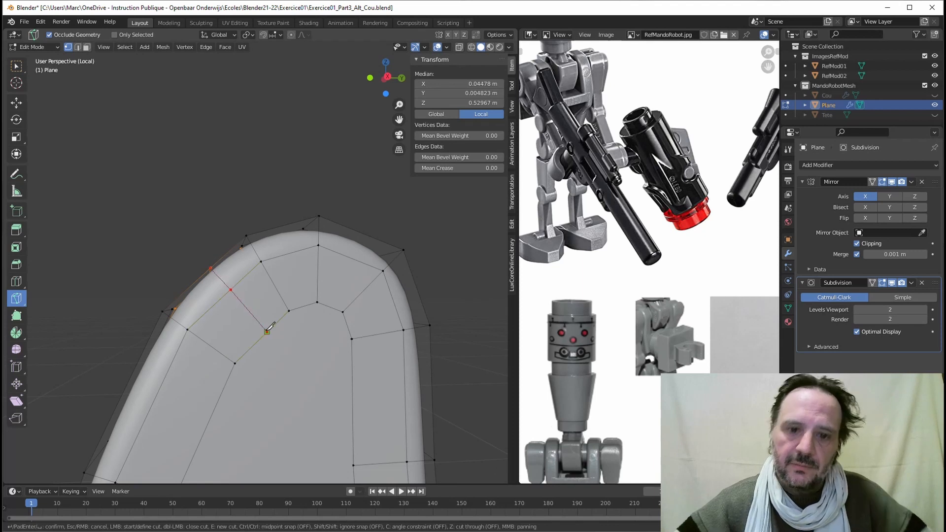
click(267, 331)
key(Return)
middle_drag(271, 327, 253, 300)
key(Tab)
scroll(256, 288, down, 4)
scroll(271, 316, up, 3)
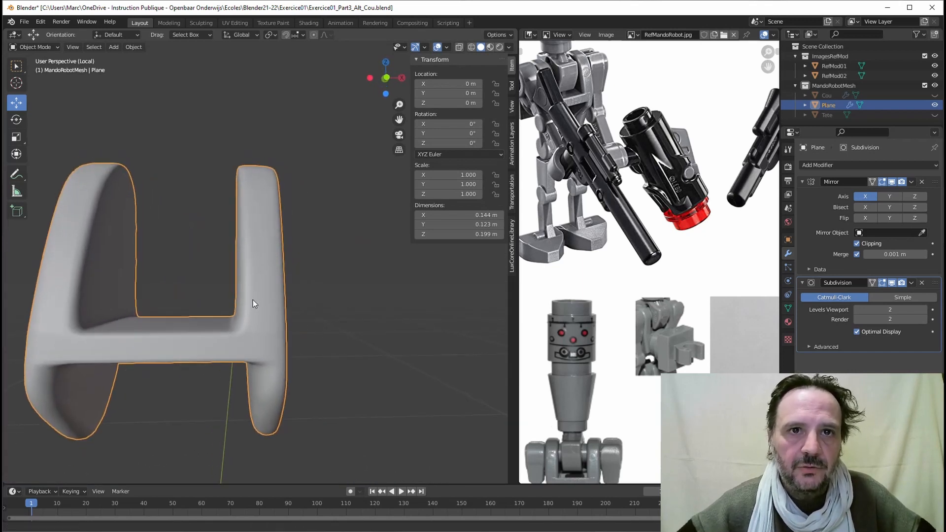
Step: Add a horizontal loop cut around the upper side part and slide it down close to the crossbar's top, with a factor of -0.881
key(Tab)
scroll(234, 309, up, 2)
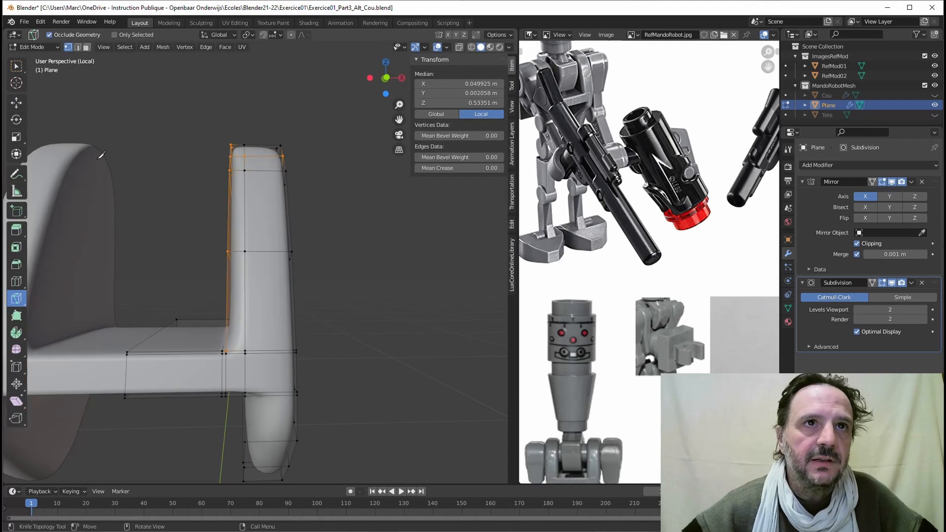
click(79, 49)
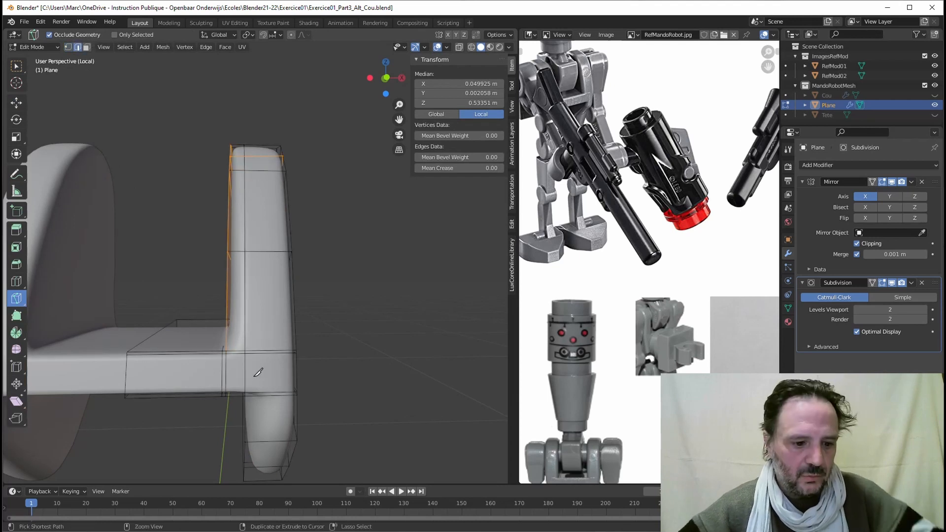
key(ctrl+r)
click(235, 339)
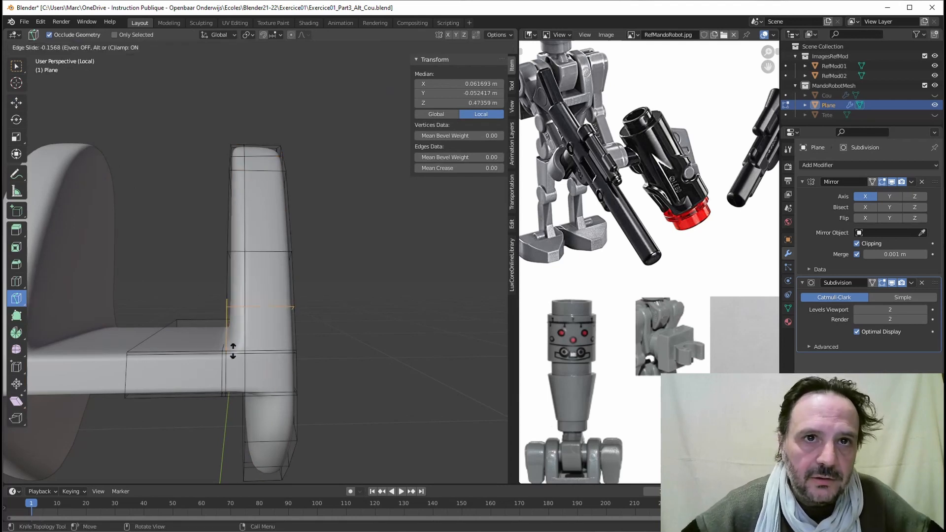
click(235, 386)
middle_drag(261, 353, 224, 333)
scroll(224, 333, up, 4)
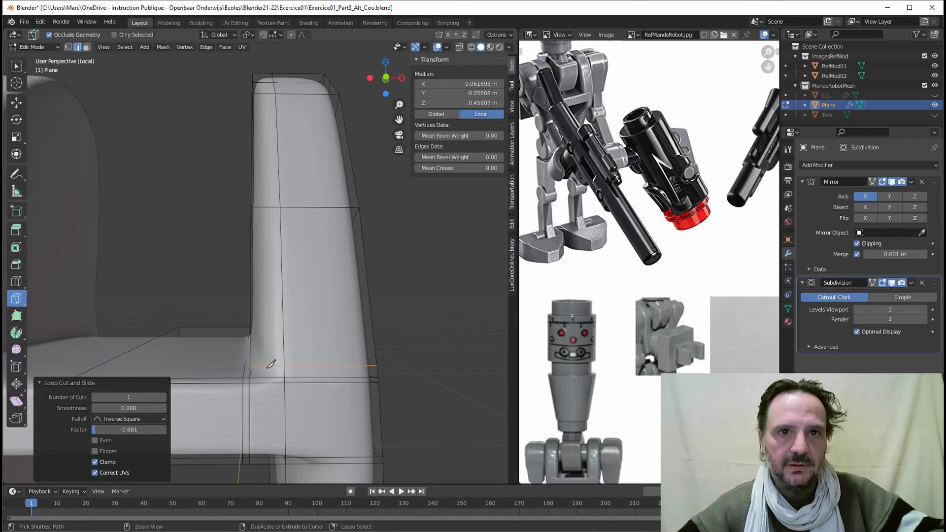
Step: Add two vertical loop cuts along the side part's rim, one near its inner edge (factor -0.284) and one near its outer edge (factor -0.474)
drag(264, 365, 262, 365)
scroll(277, 373, down, 4)
middle_drag(277, 373, 284, 337)
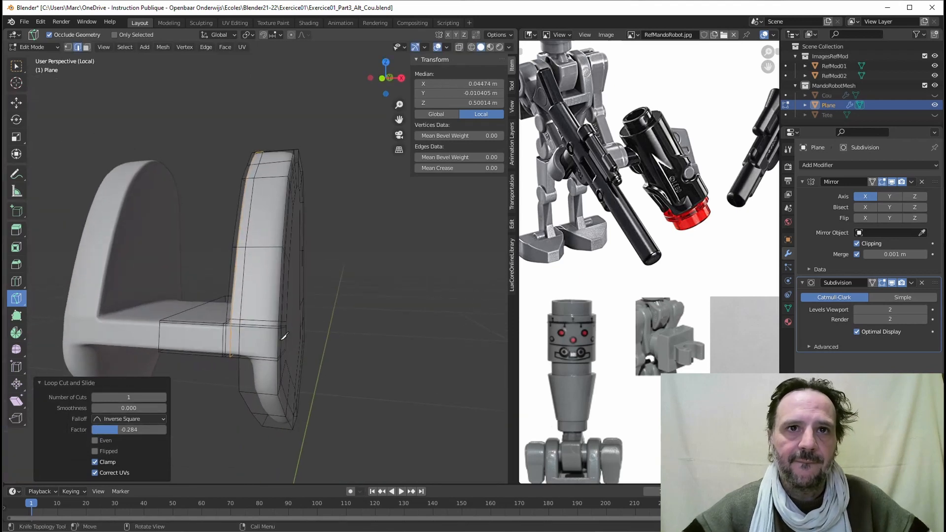
middle_drag(271, 247, 283, 253)
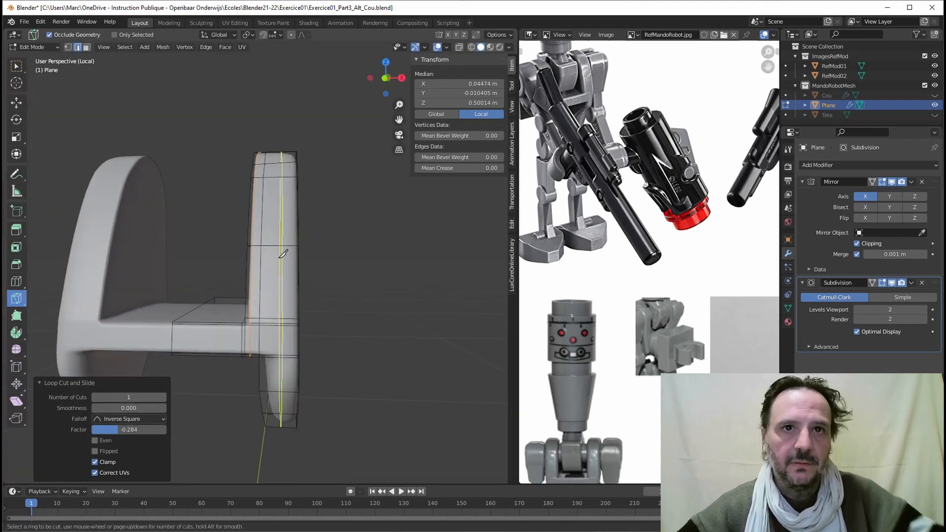
drag(283, 255, 287, 259)
middle_drag(287, 259, 272, 380)
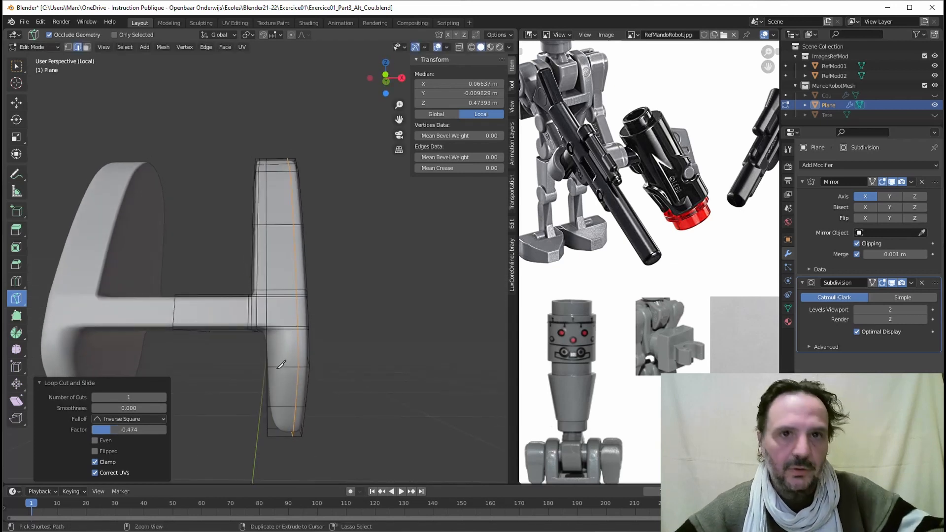
Step: Add a horizontal loop cut to the lower side part just below the crossbar and check the sharpened torso in Object Mode
drag(280, 365, 269, 338)
middle_drag(275, 333, 226, 315)
key(Tab)
scroll(255, 326, up, 3)
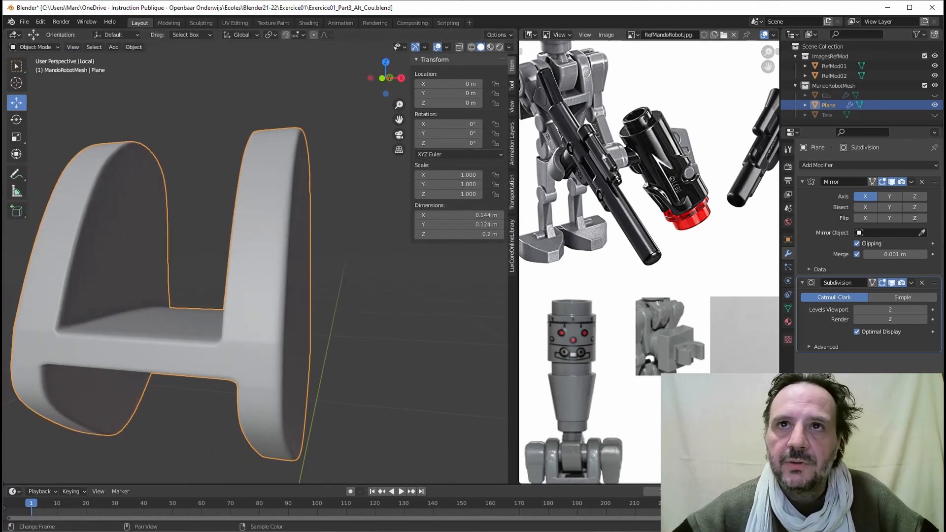
middle_drag(167, 332, 191, 334)
key(Tab)
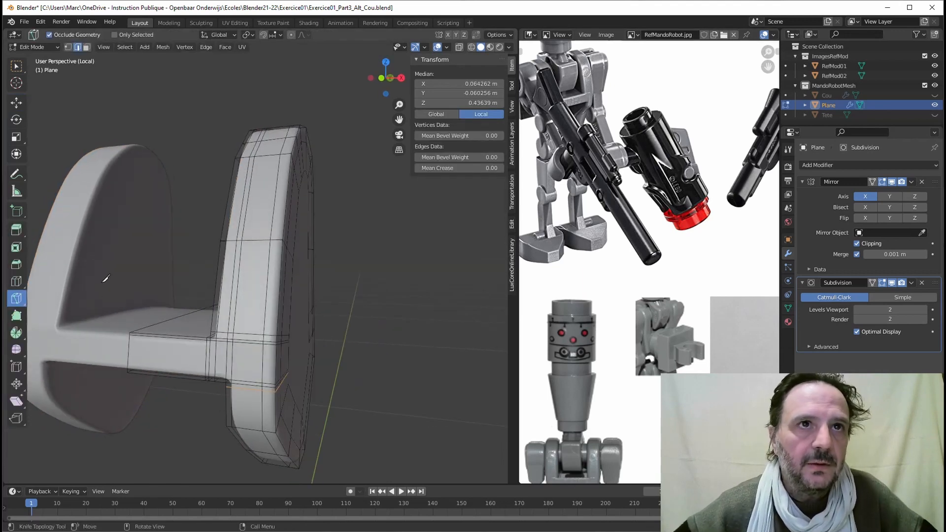
Step: Switch to face selection and select all front faces of the crossbar half, including the thin upper and lower strips and the junction with the side part
click(86, 48)
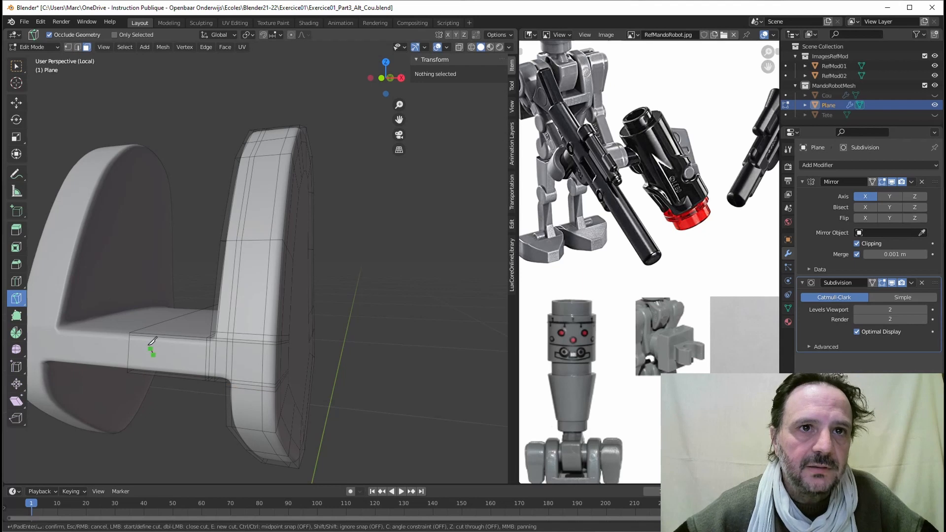
click(10, 66)
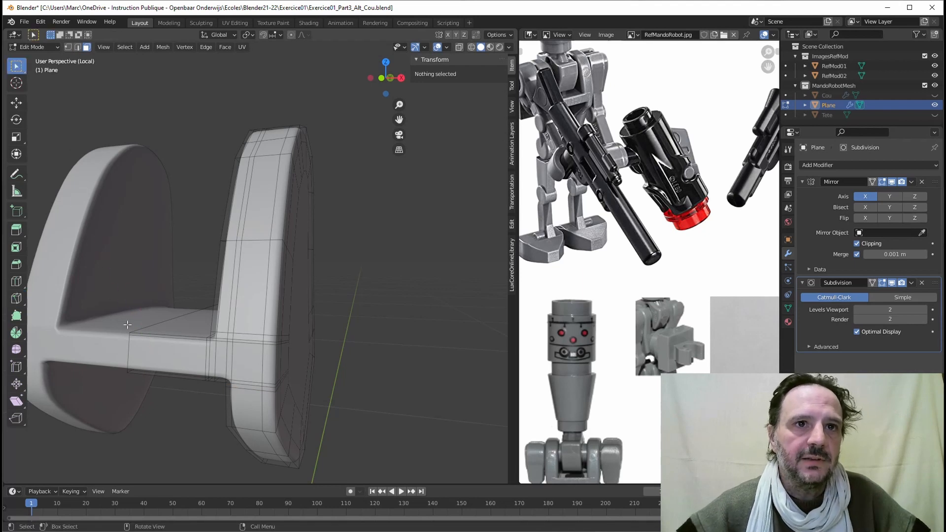
click(148, 363)
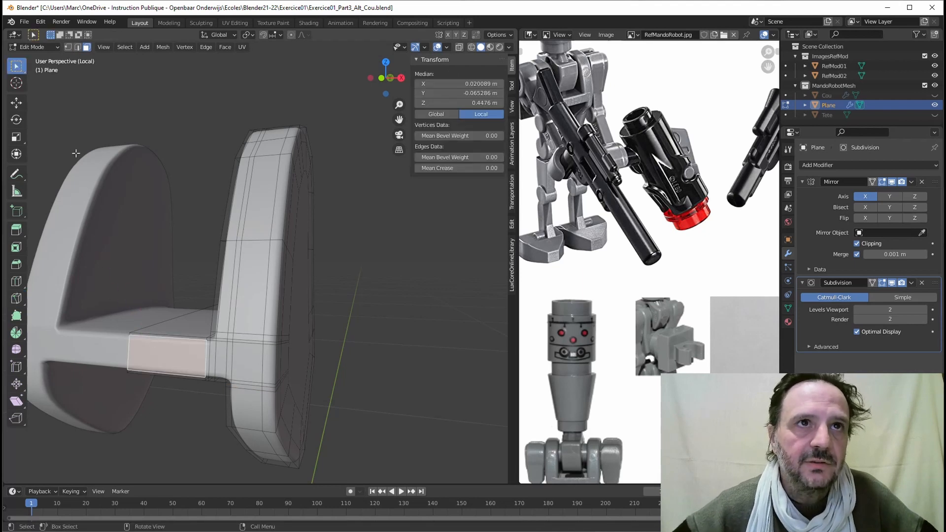
scroll(198, 365, up, 2)
shift+click(191, 362)
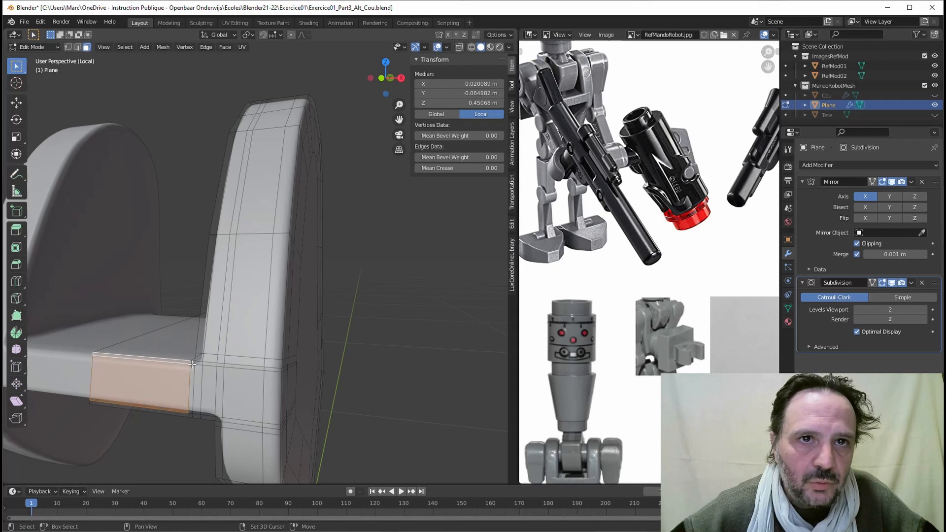
shift+click(192, 365)
shift+click(198, 364)
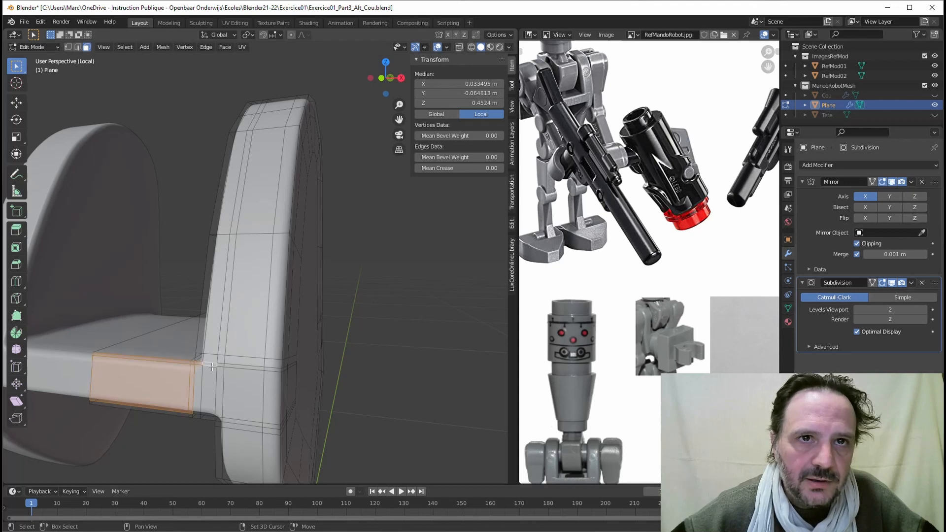
shift+click(219, 365)
shift+click(196, 408)
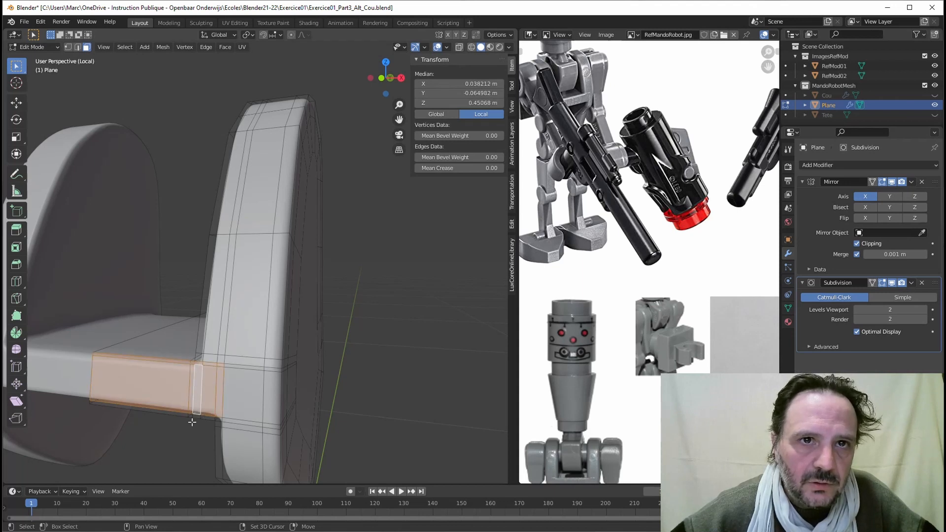
shift+click(196, 417)
shift+click(216, 419)
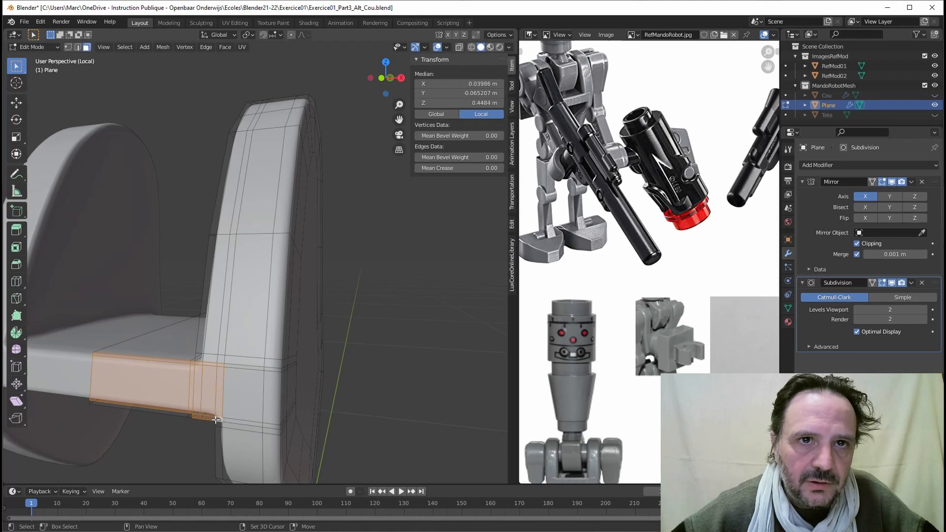
shift+click(189, 416)
shift+click(178, 414)
Step: Extrude the selected crossbar front faces with a Z move of -0.000797 m along the normal, and check the raised band in Object Mode
mouse_move(205, 389)
middle_down()
mouse_move(162, 382)
mouse_move(223, 392)
middle_up()
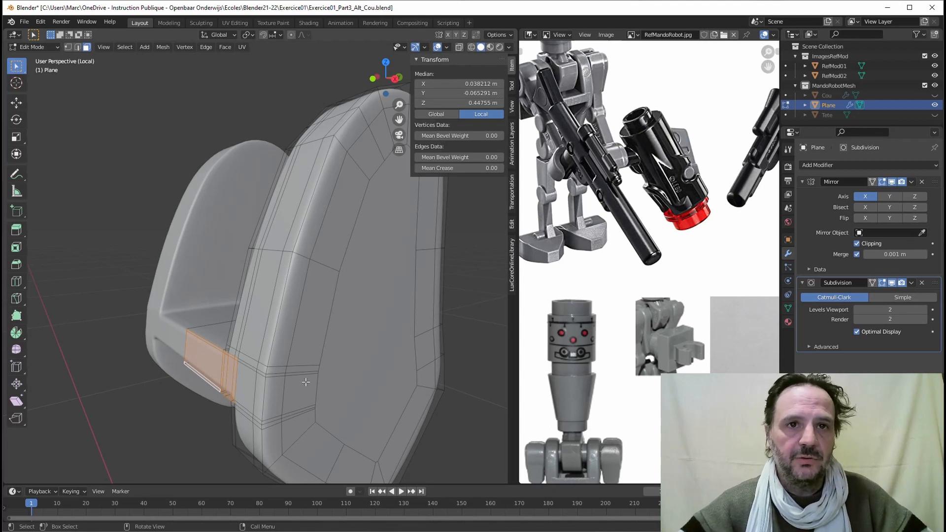
scroll(214, 384, up, 2)
shift+middle_drag(212, 386, 257, 318)
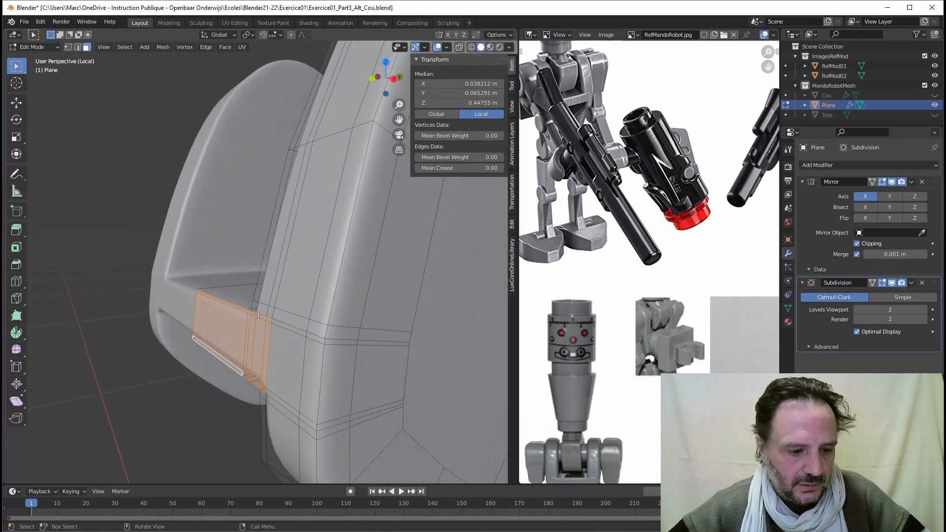
key(e)
click(262, 325)
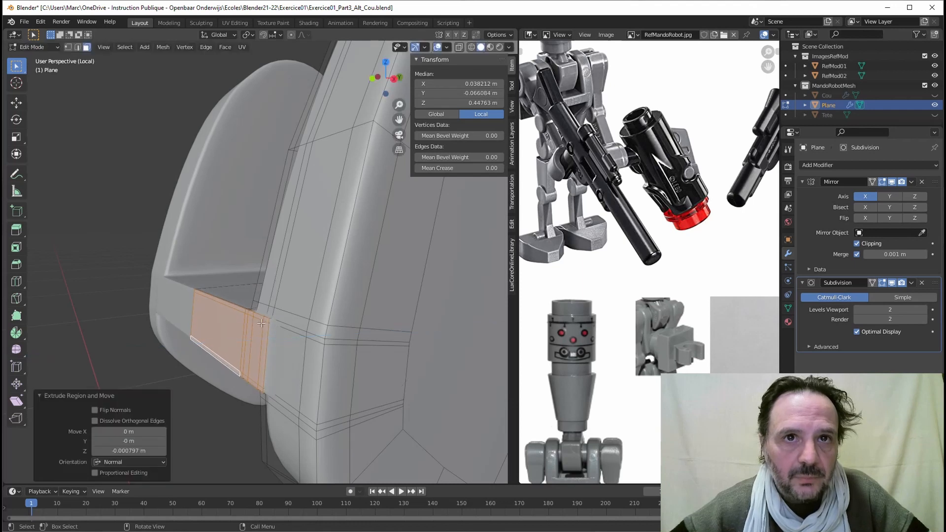
scroll(298, 348, down, 1)
middle_drag(298, 348, 352, 347)
key(Tab)
scroll(367, 312, up, 5)
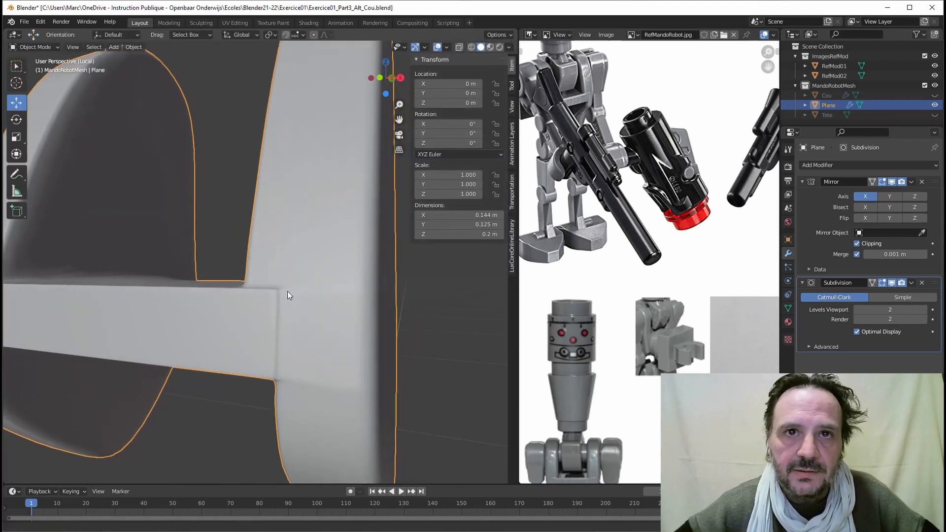
key(Tab)
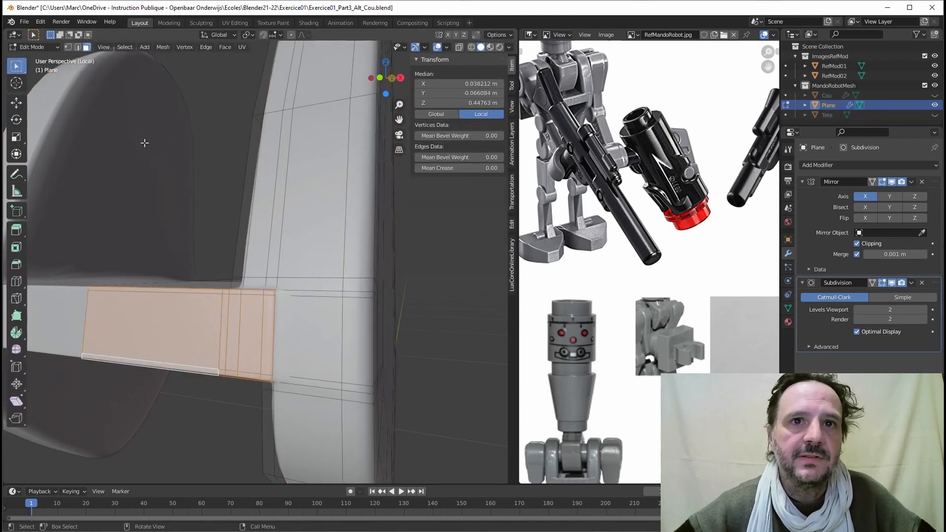
Step: Switch to edge selection and slide the two short upper edges where the crossbar meets the side part downward by a factor of 0.195
click(331, 295)
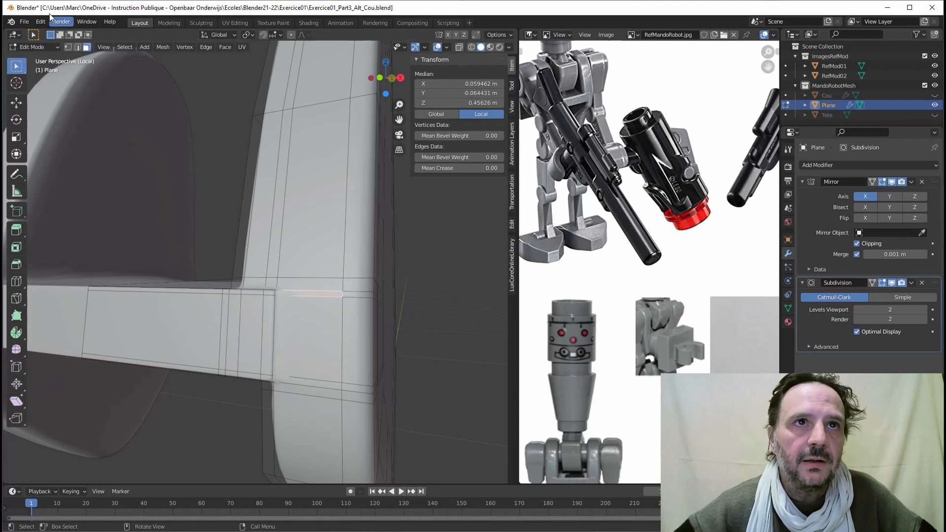
click(77, 47)
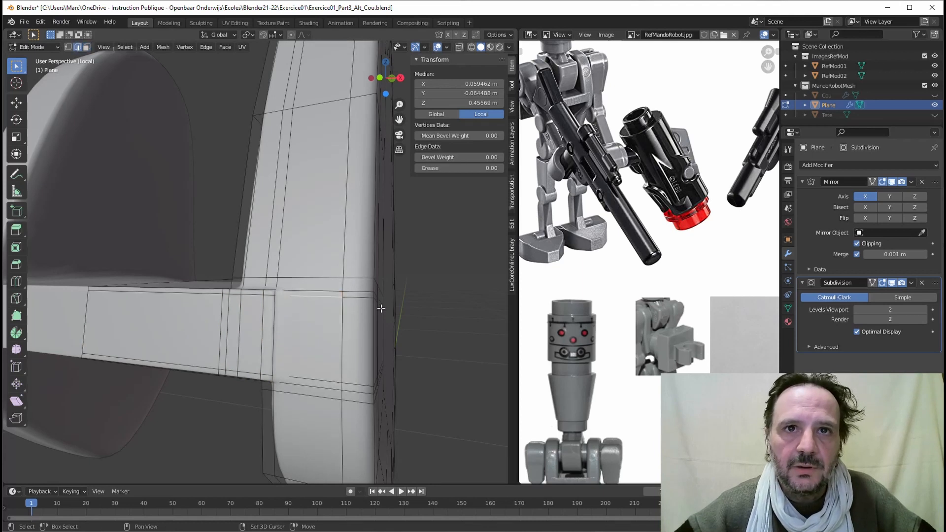
click(326, 296)
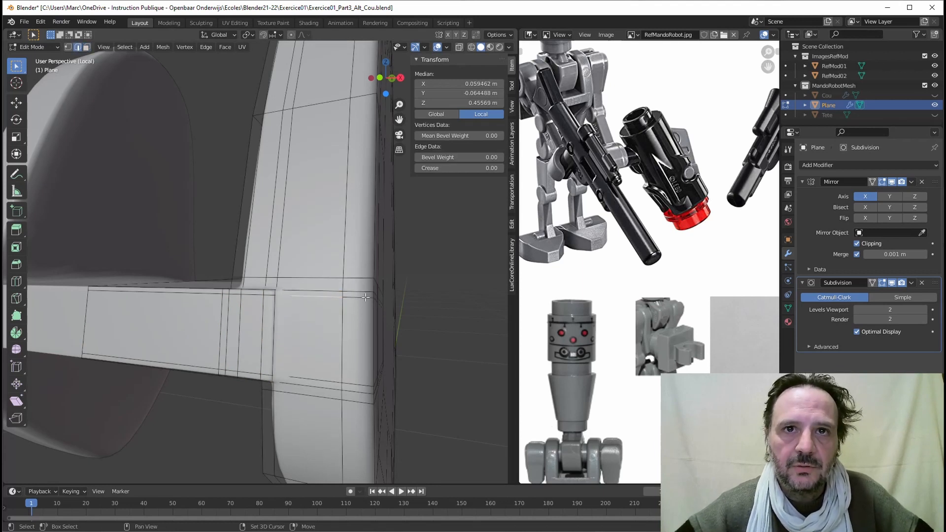
shift+click(366, 297)
middle_drag(366, 300, 301, 316)
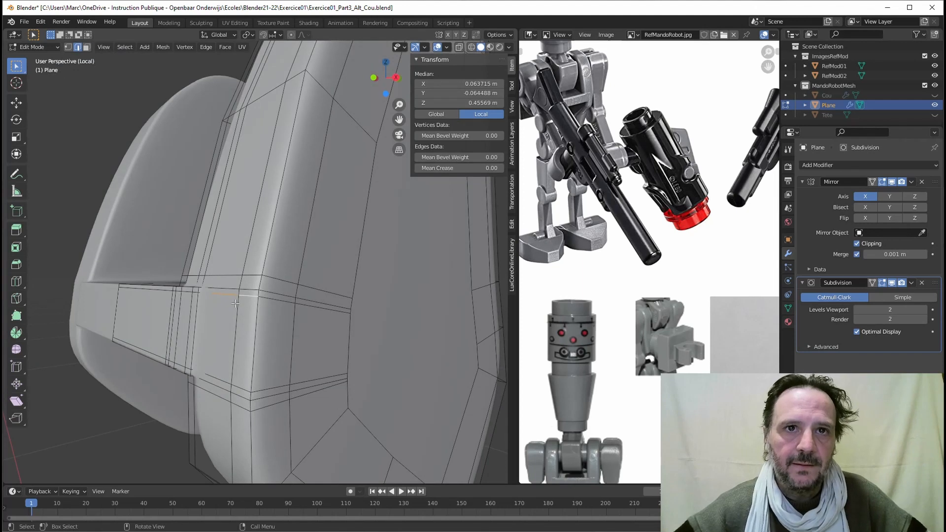
key(g)
key(g)
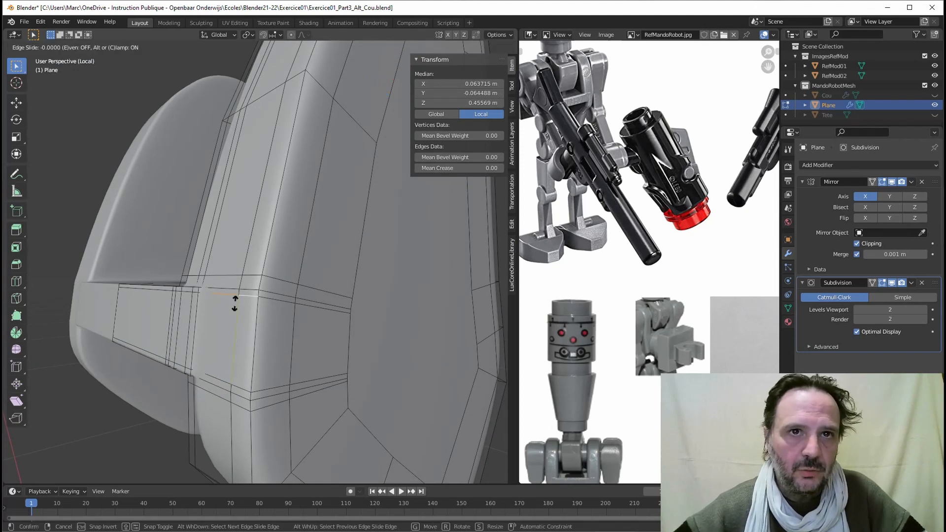
click(235, 313)
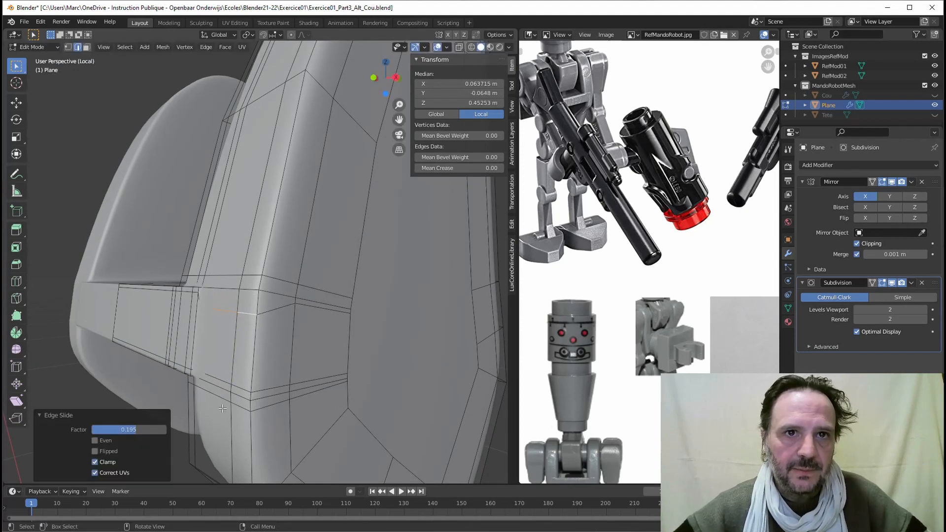
Step: Select the two matching lower edges at the crossbar junction on the side part and slide them upward
click(222, 380)
key(g)
key(g)
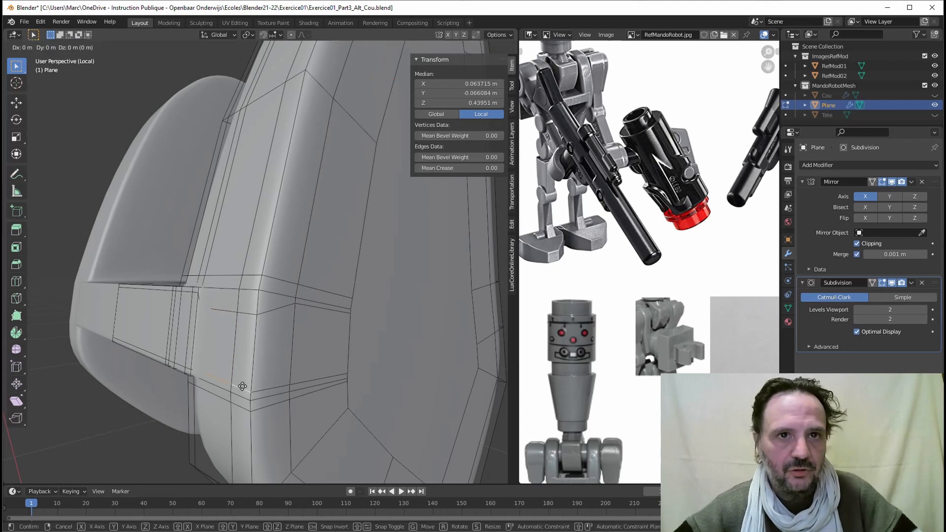
click(244, 370)
middle_drag(243, 370, 251, 333)
click(215, 324)
shift+click(251, 333)
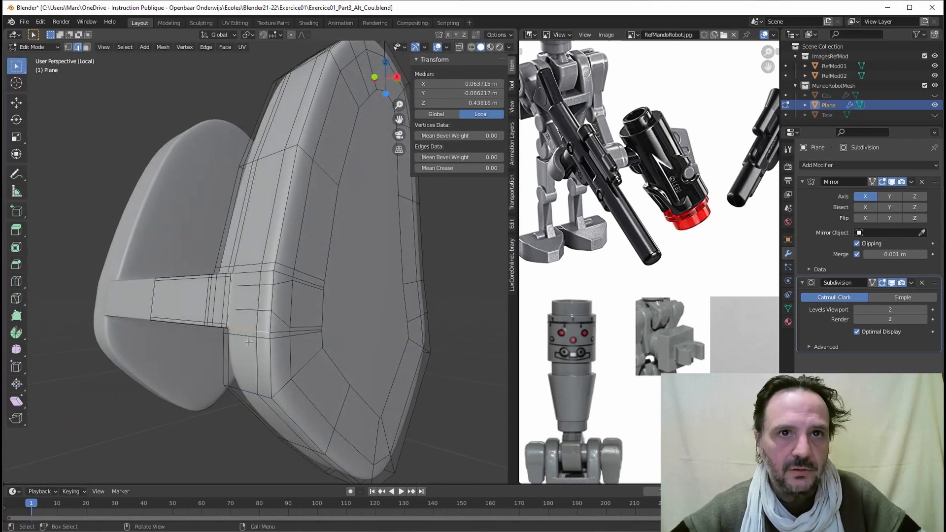
key(g)
key(g)
click(252, 306)
Step: Readjust the junction's two lower edges with an edge slide downward of about 0.19 and check the torso in Object Mode
middle_drag(261, 326, 364, 347)
scroll(342, 321, up, 3)
key(ctrl+z)
click(360, 340)
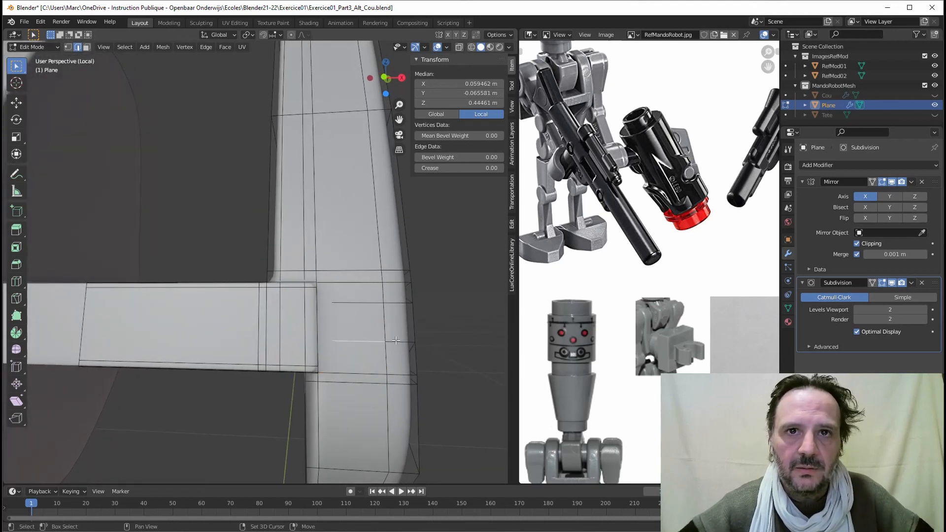
key(g)
key(g)
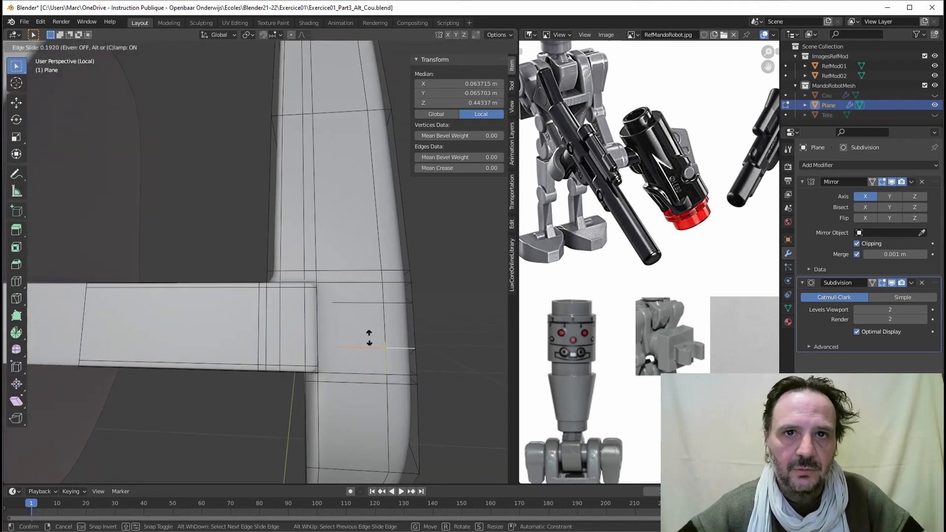
click(369, 340)
middle_drag(368, 340, 279, 258)
key(Tab)
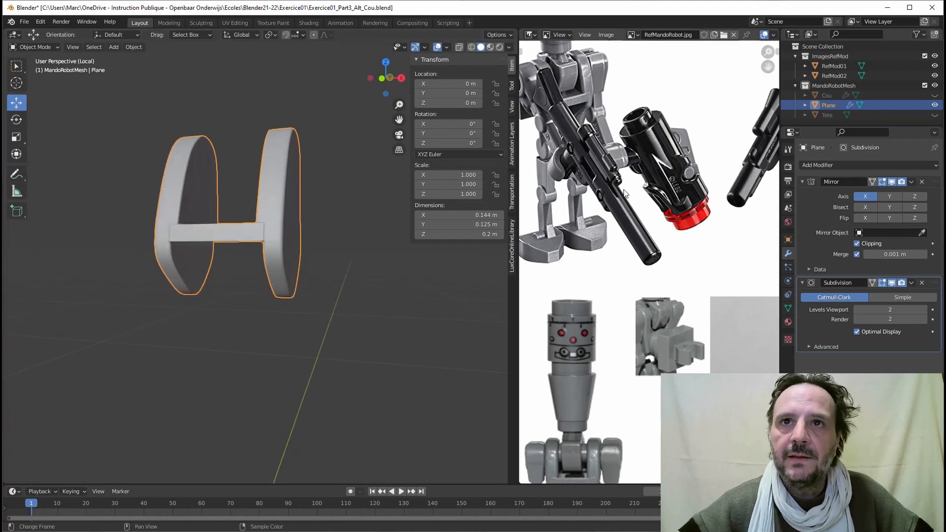
Step: Leave Local View to bring back the reference planes and set the viewport to Material Preview shading
middle_drag(648, 156, 703, 177)
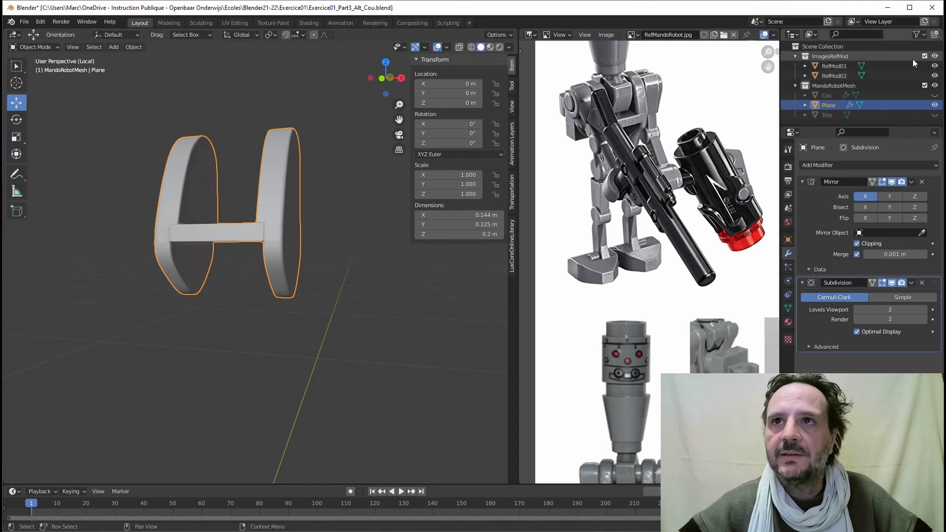
click(73, 47)
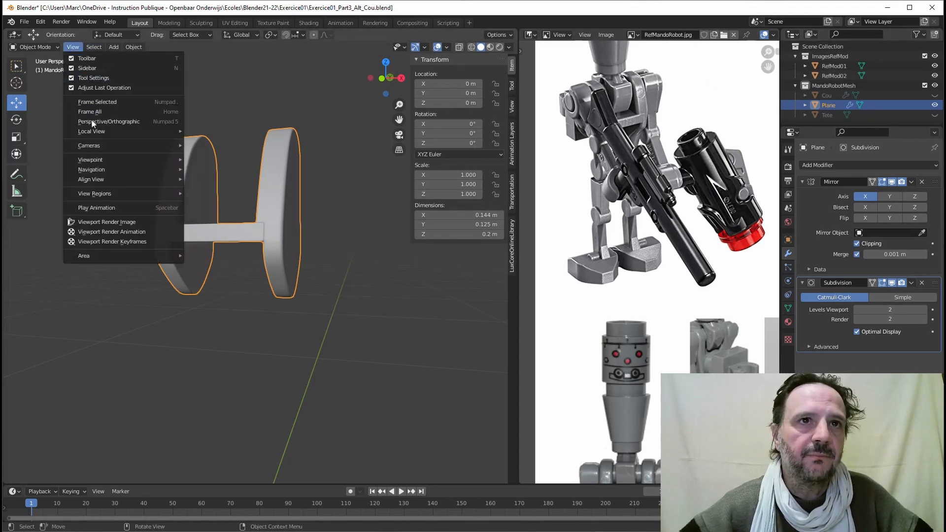
mouse_move(98, 132)
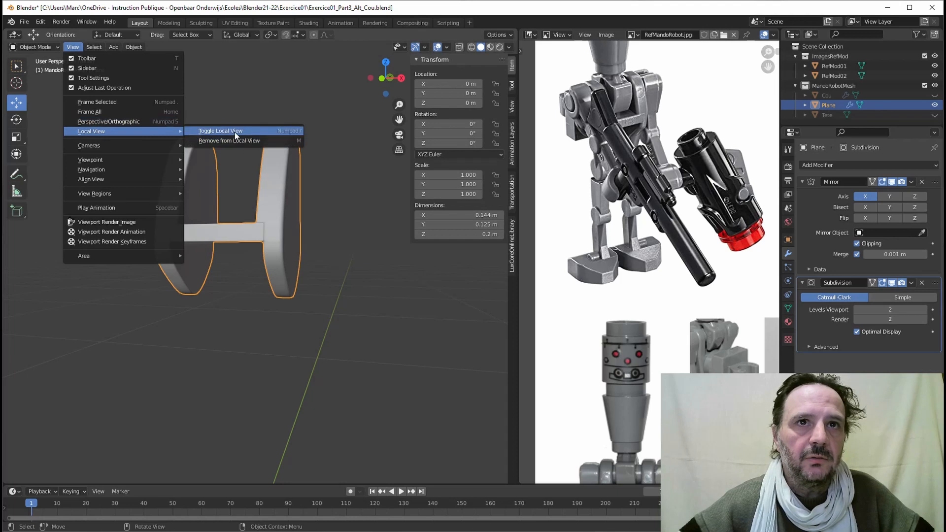
click(237, 140)
click(480, 46)
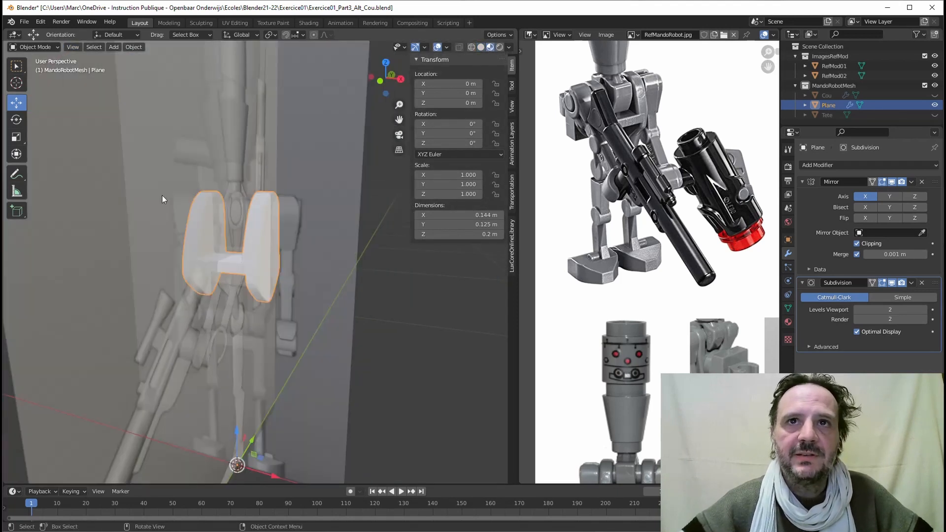
Step: Compare the torso with the side reference and examine the robot's torso and hip joints in the front-view reference photo
mouse_move(161, 195)
middle_down()
mouse_move(264, 134)
mouse_move(183, 120)
mouse_move(297, 120)
mouse_move(194, 118)
middle_up()
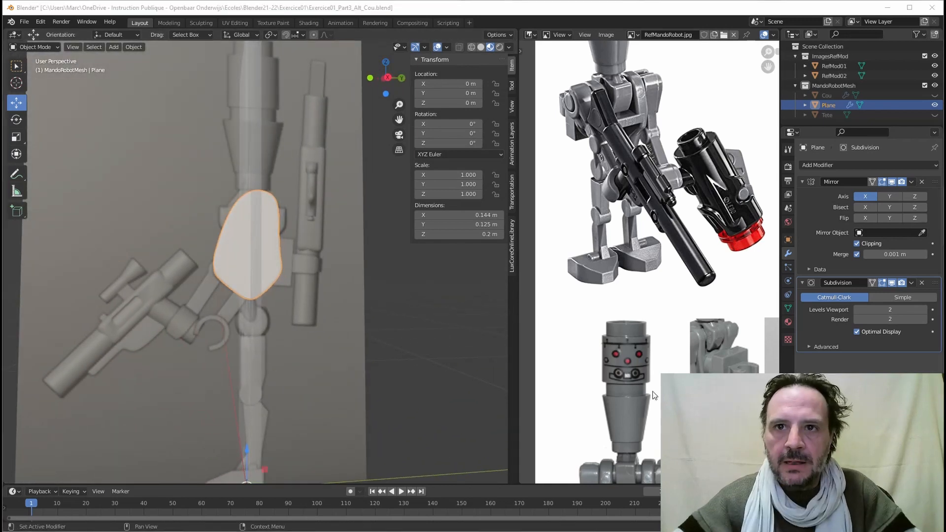
scroll(613, 385, down, 4)
scroll(614, 386, up, 3)
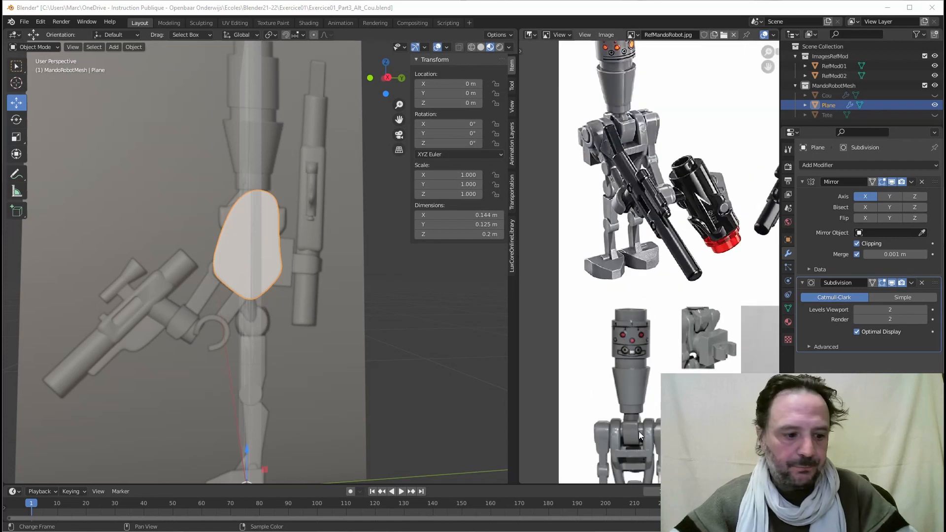
scroll(639, 431, up, 1)
middle_drag(638, 424, 666, 257)
scroll(678, 363, up, 2)
middle_drag(671, 378, 662, 307)
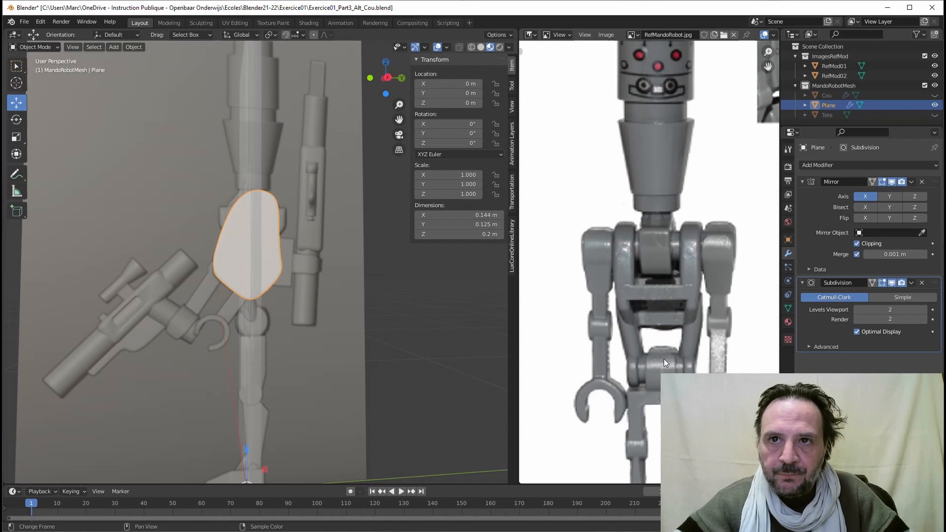
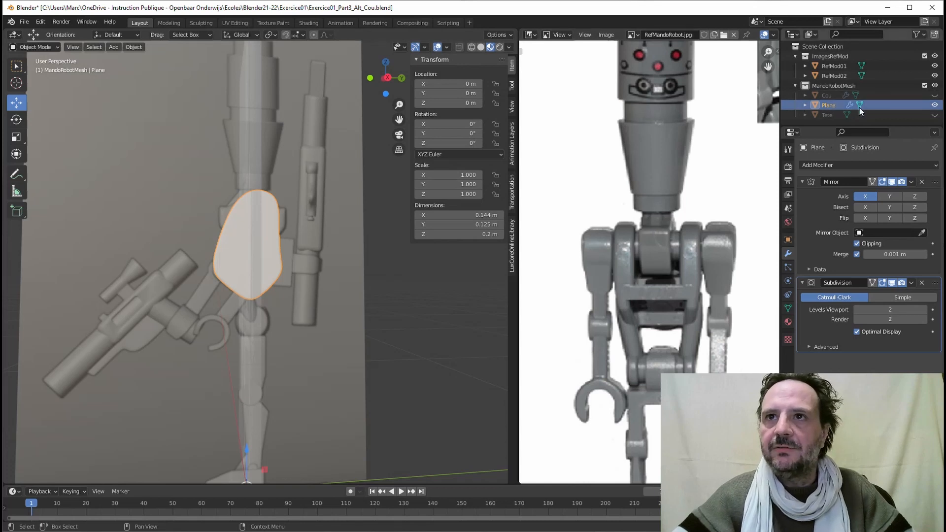
Step: Rename the Plane object to Torse and hide it in the viewport
double_click(829, 105)
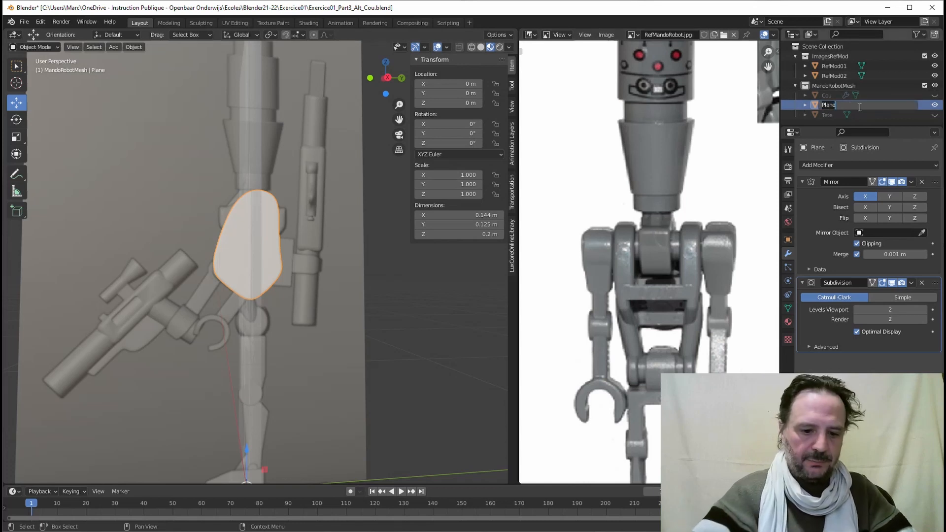
text(Tors)
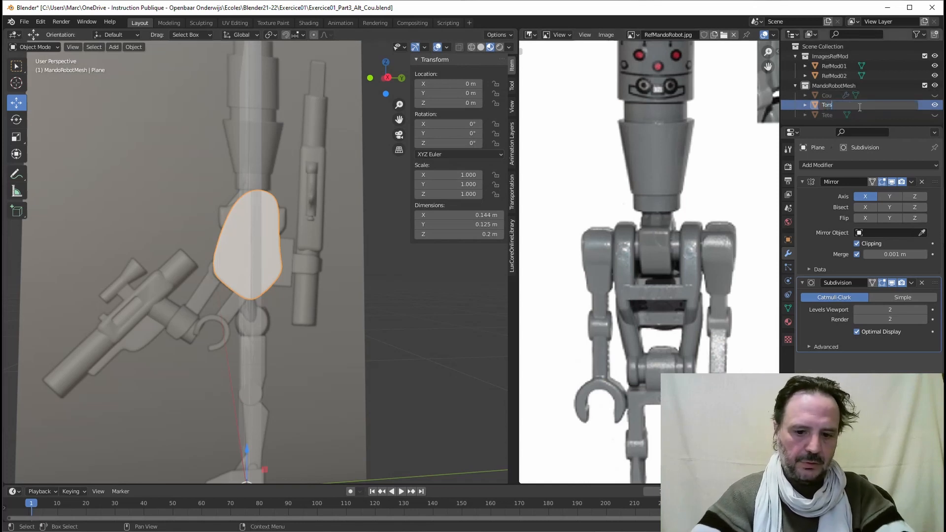
text(e)
key(Return)
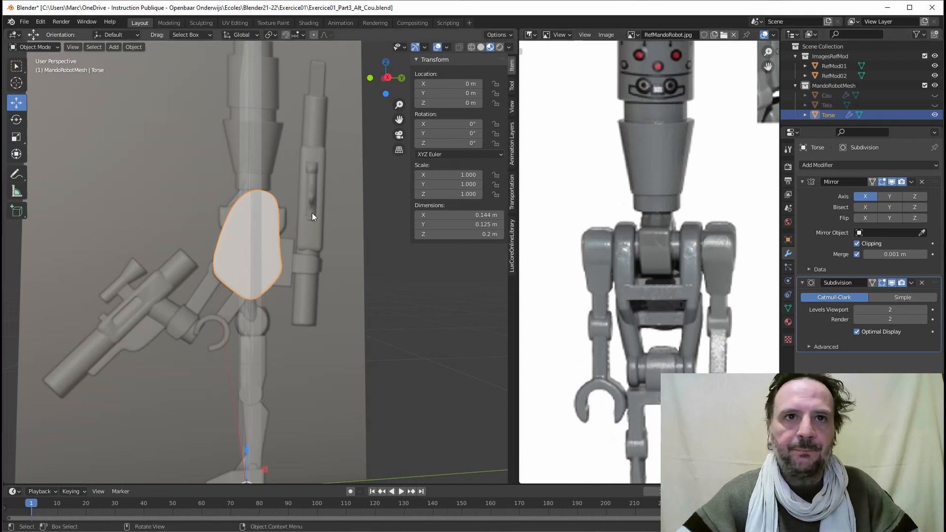
click(934, 114)
Step: Add a wTube primitive with its default dimensions
scroll(264, 226, up, 2)
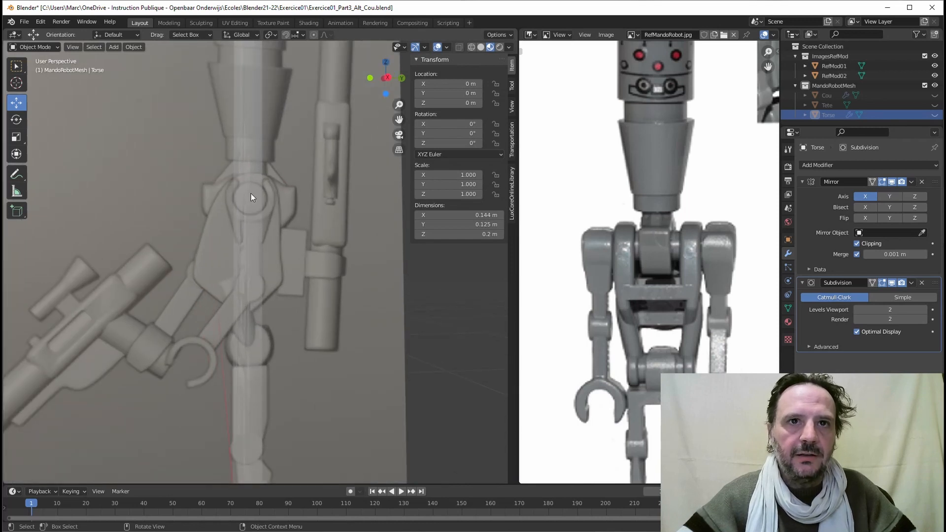
middle_drag(249, 197, 270, 205)
mouse_move(147, 58)
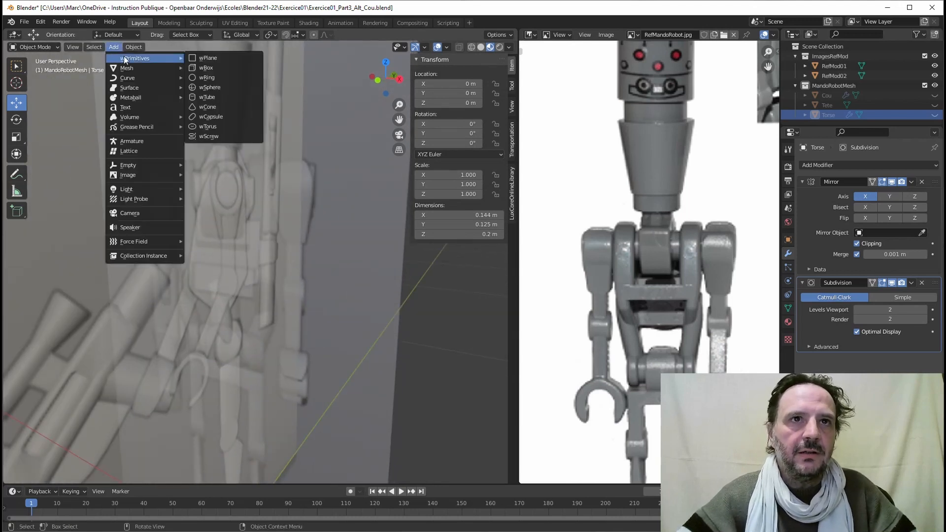
click(210, 97)
scroll(247, 163, down, 8)
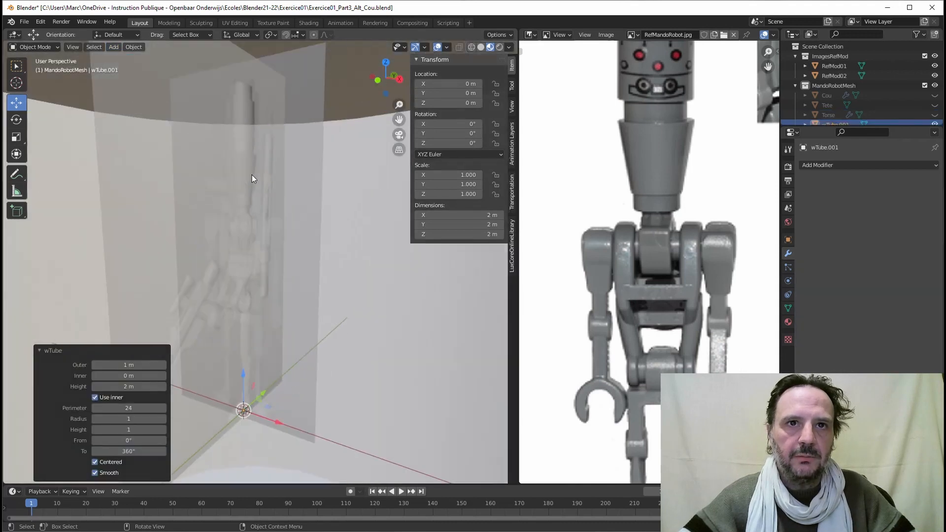
scroll(252, 178, down, 2)
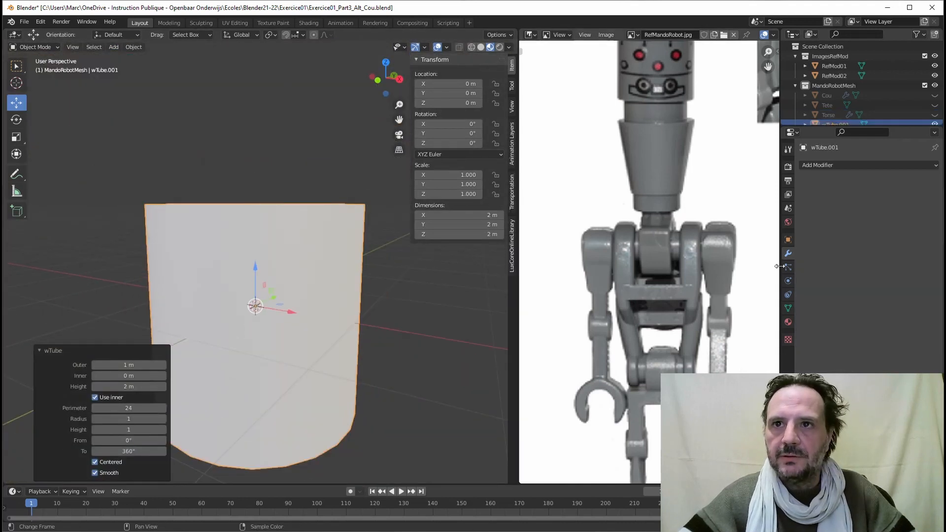
Step: Turn off Centered and set the main segmentation to 16 in the tube's wMesh data
click(788, 308)
drag(814, 126, 824, 63)
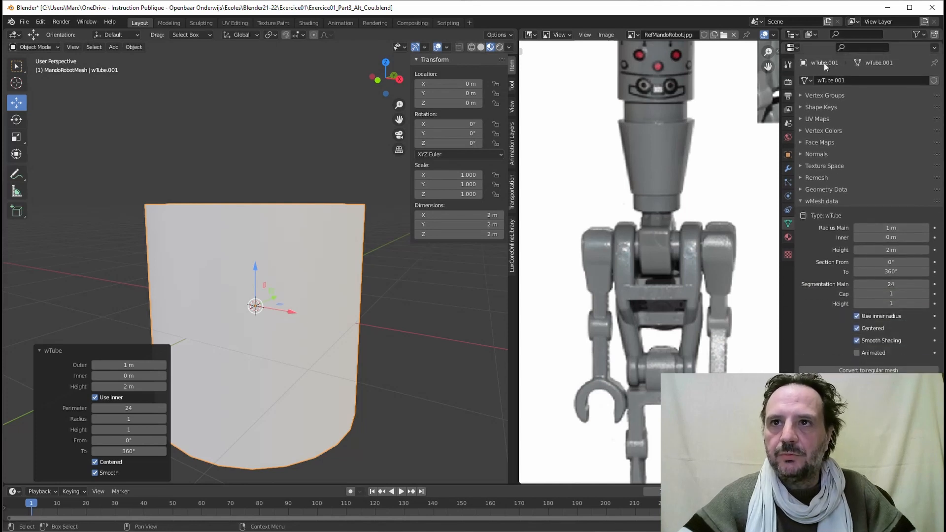
click(861, 329)
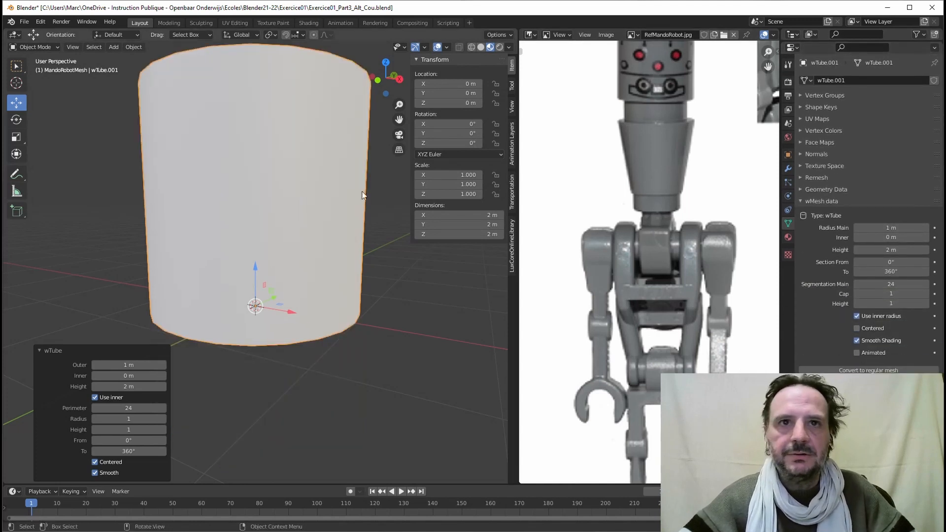
click(910, 286)
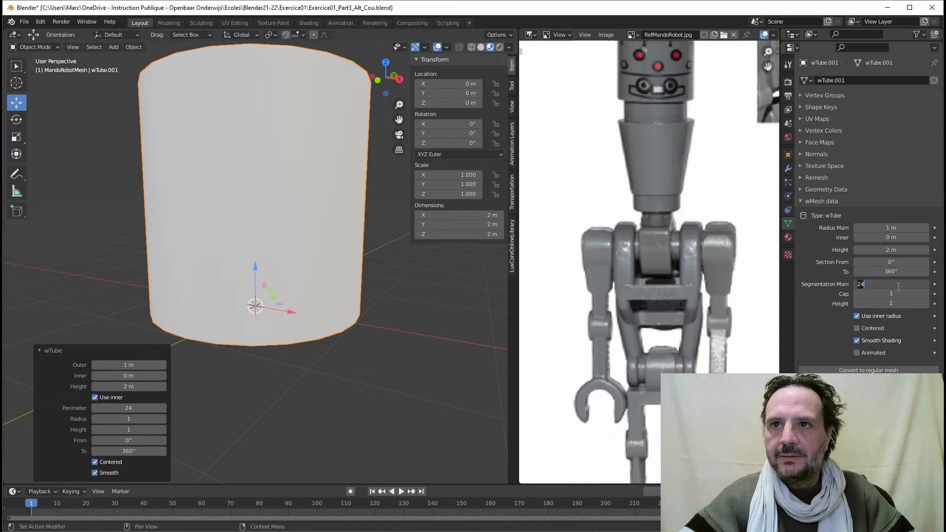
text(16)
key(Return)
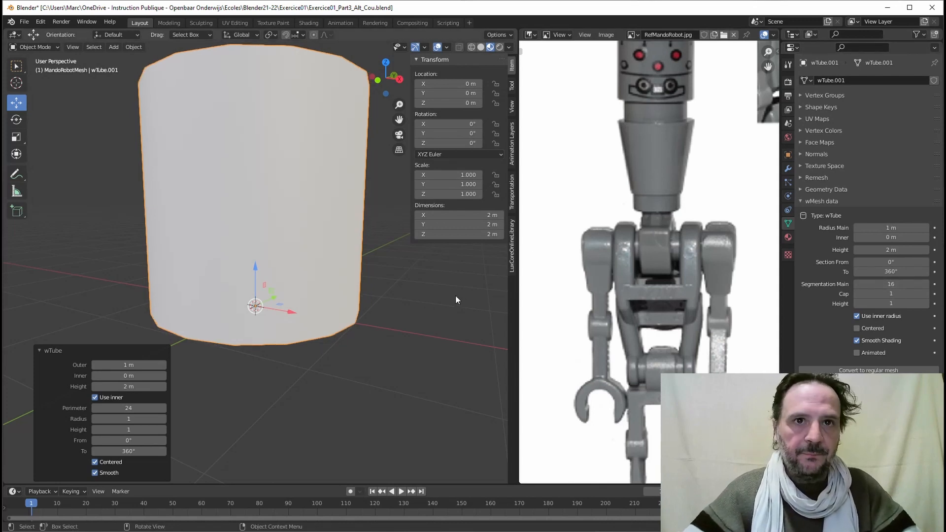
Step: Scale the tube uniformly to about 0.049 and move it up 0.57508 m along Z towards the robot's neck
key(s)
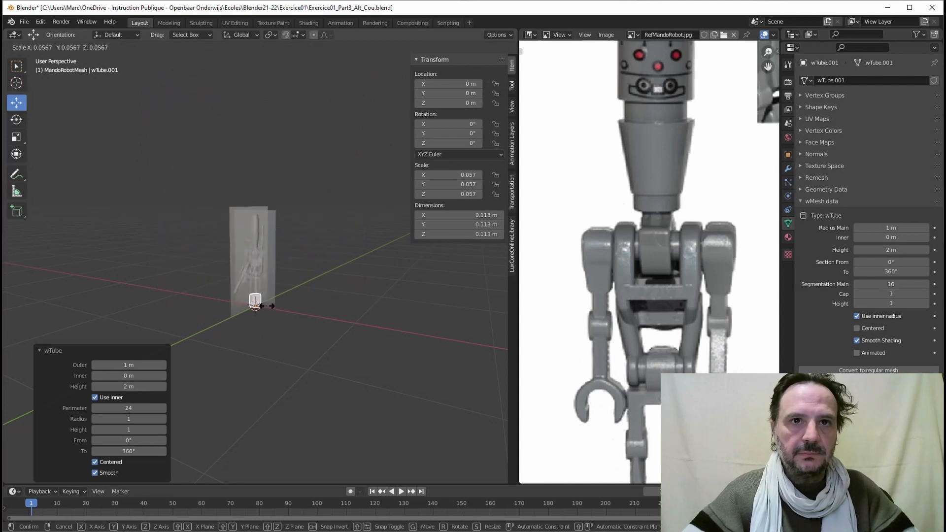
click(255, 304)
key(g)
key(z)
click(270, 241)
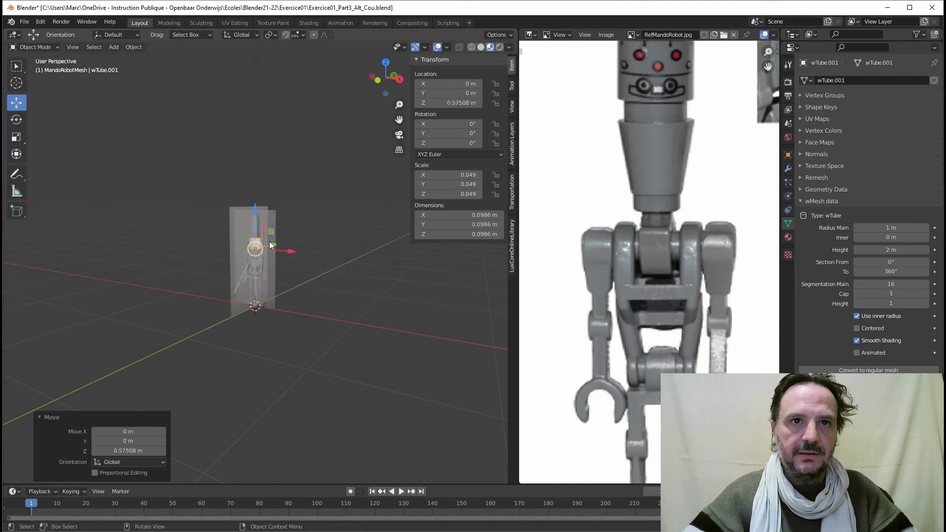
scroll(264, 266, up, 3)
scroll(264, 267, up, 4)
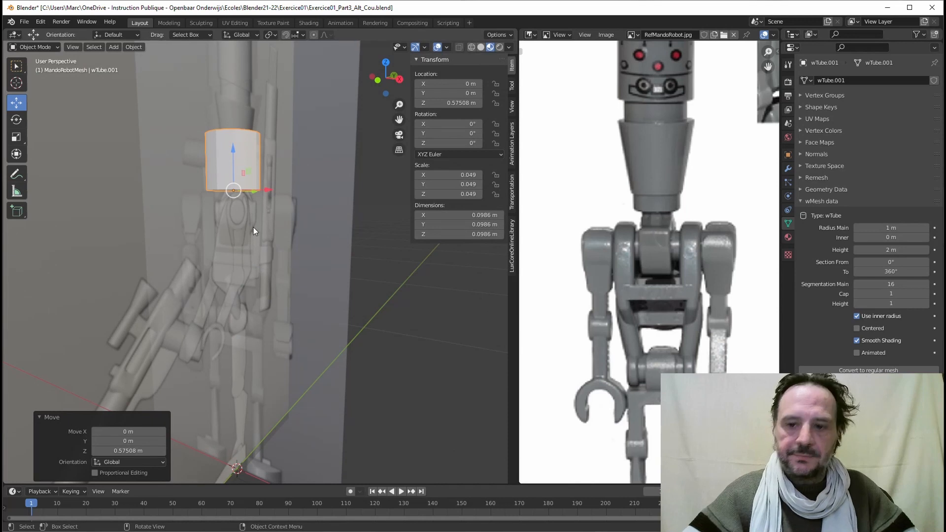
Step: Switch to the front orthographic view and lower the tube 0.036991 m along Z
click(377, 80)
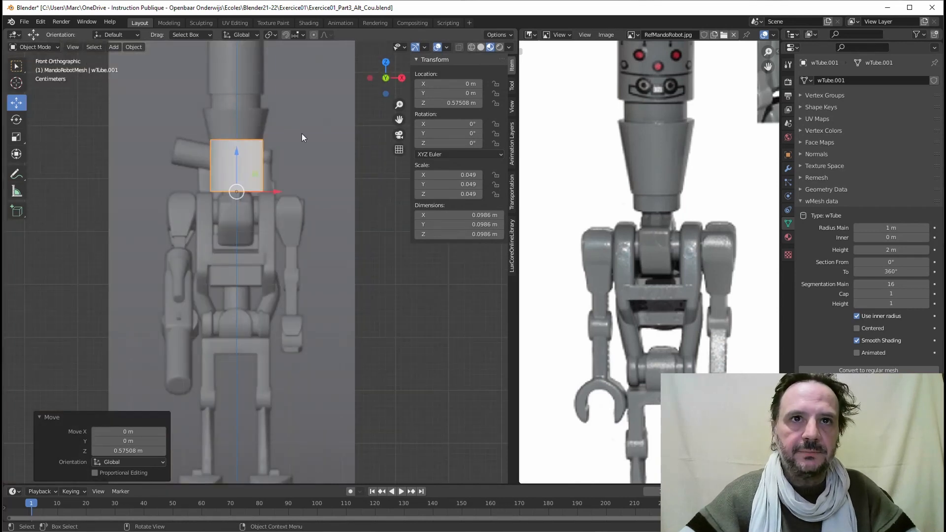
drag(236, 152, 236, 178)
scroll(242, 181, up, 4)
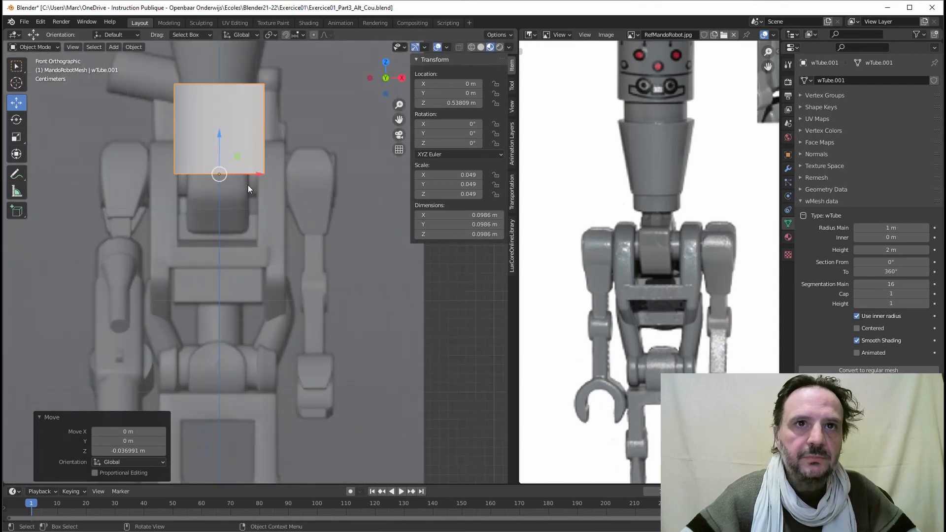
Step: Rotate the tube in the front view
shift+middle_drag(250, 156, 324, 197)
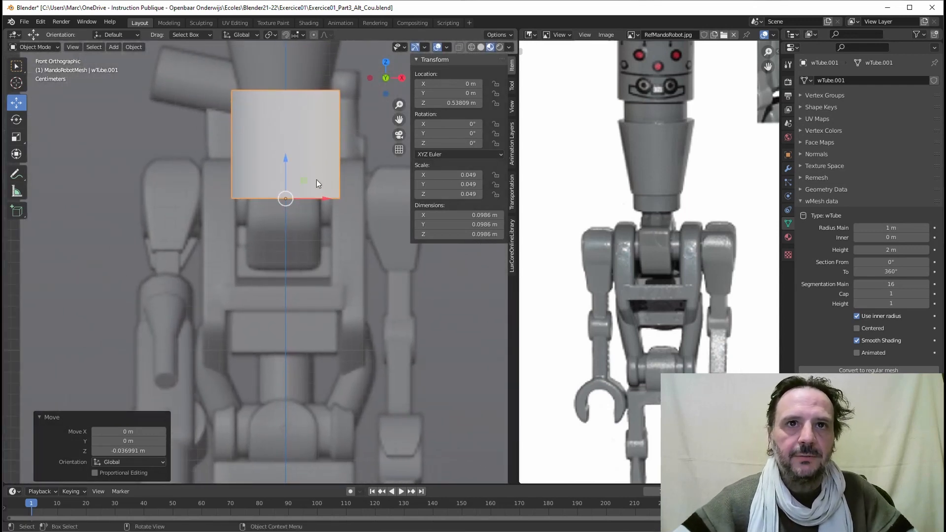
text(r)
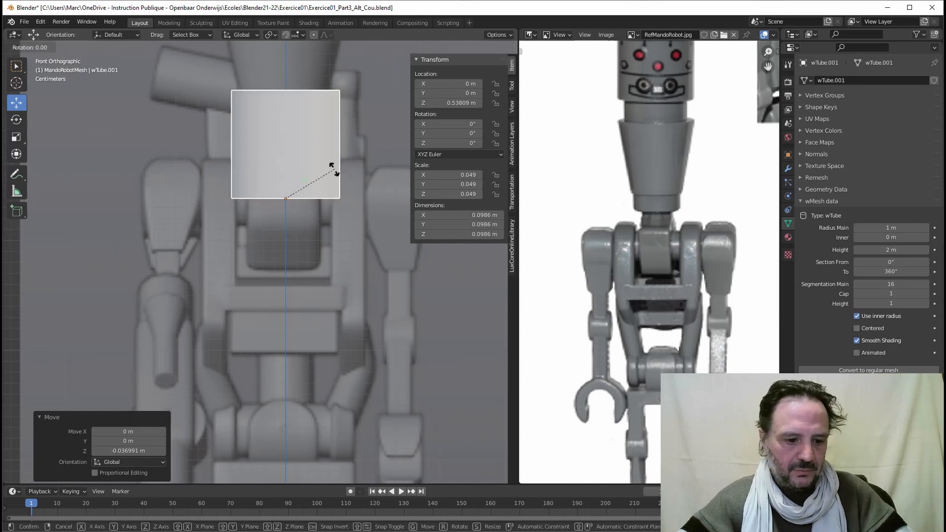
Step: Rotate the tube 90° about the Y axis and set its viewport display to Wire
text(90)
key(Return)
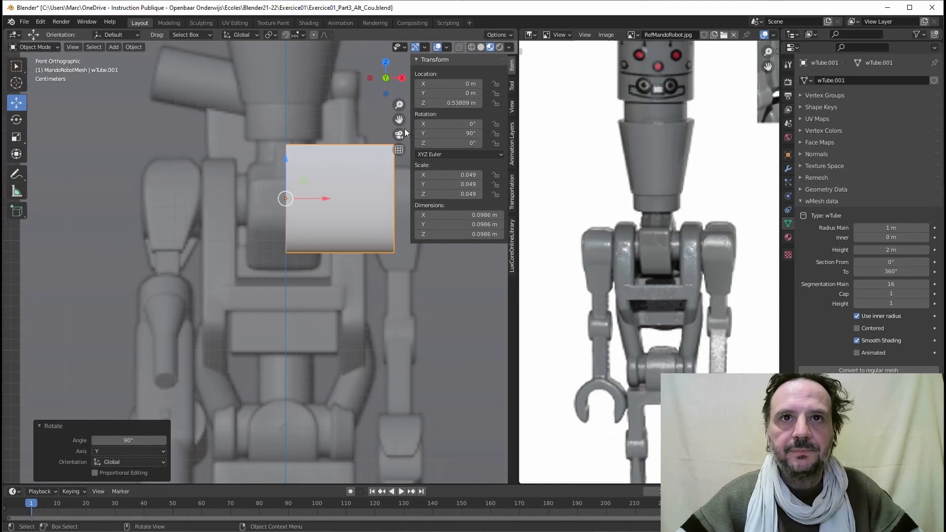
click(788, 155)
click(867, 268)
click(865, 291)
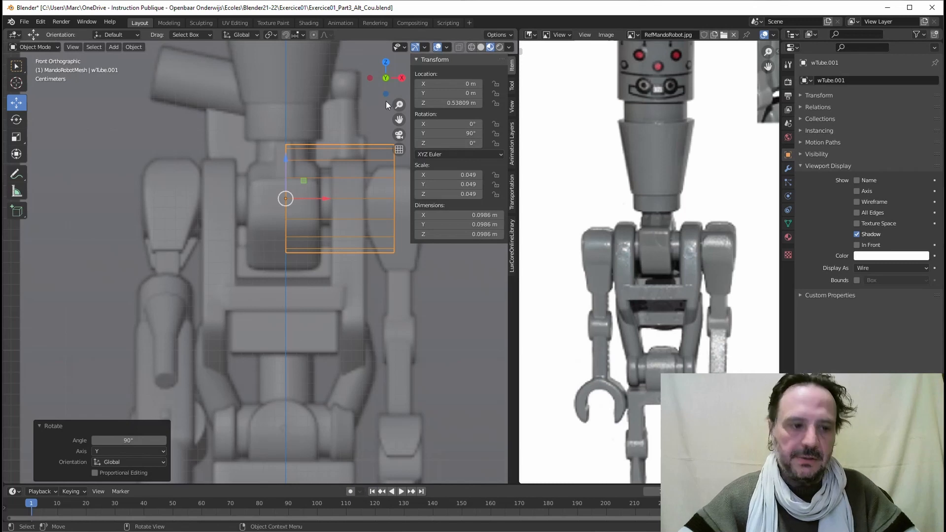
Step: Scale the tube down to about 0.025 and centre it on the round shoulder joint of the side reference image
key(s)
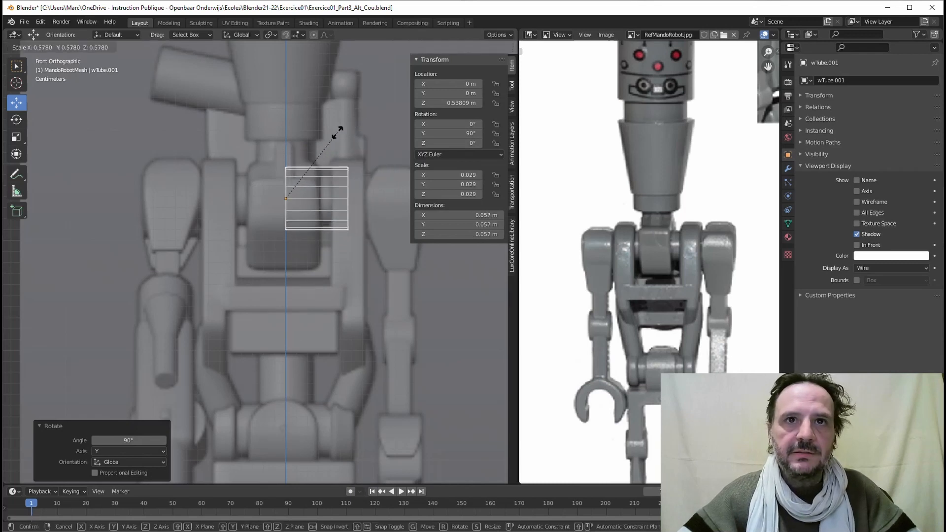
click(340, 133)
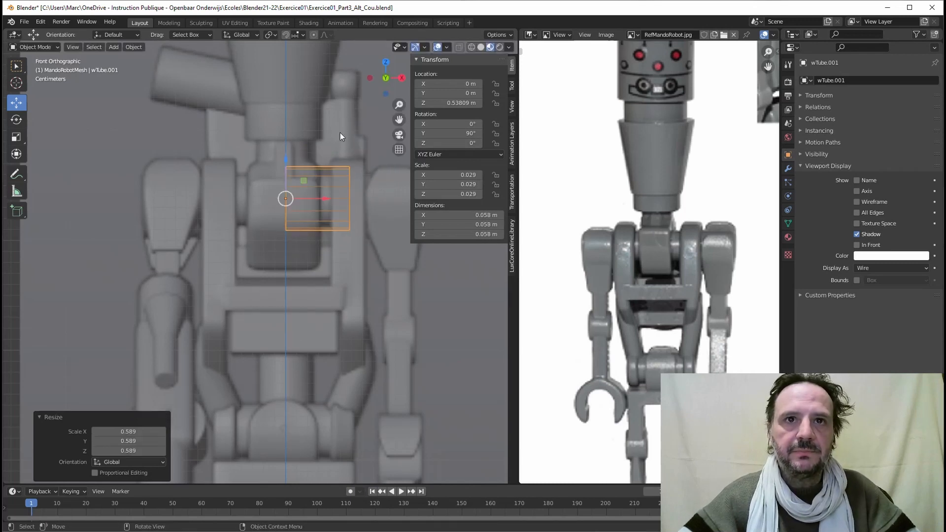
click(402, 77)
key(g)
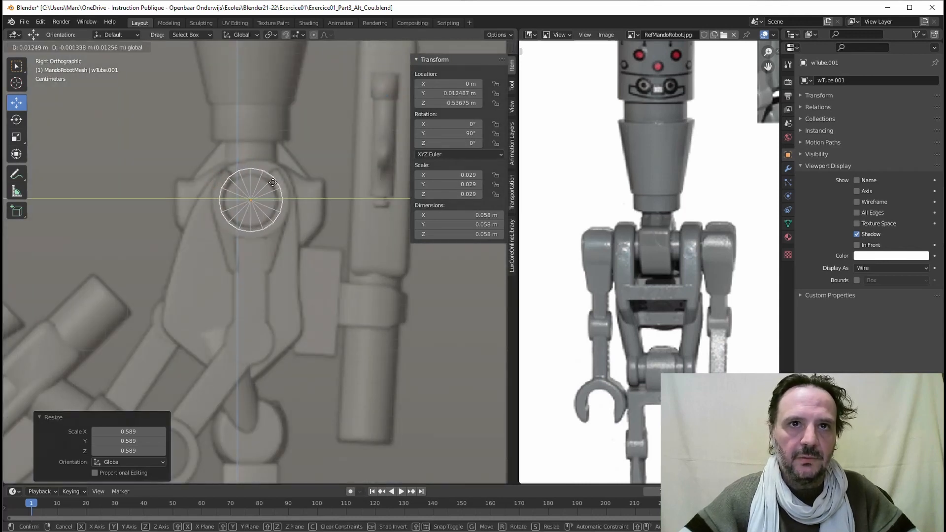
click(273, 182)
key(s)
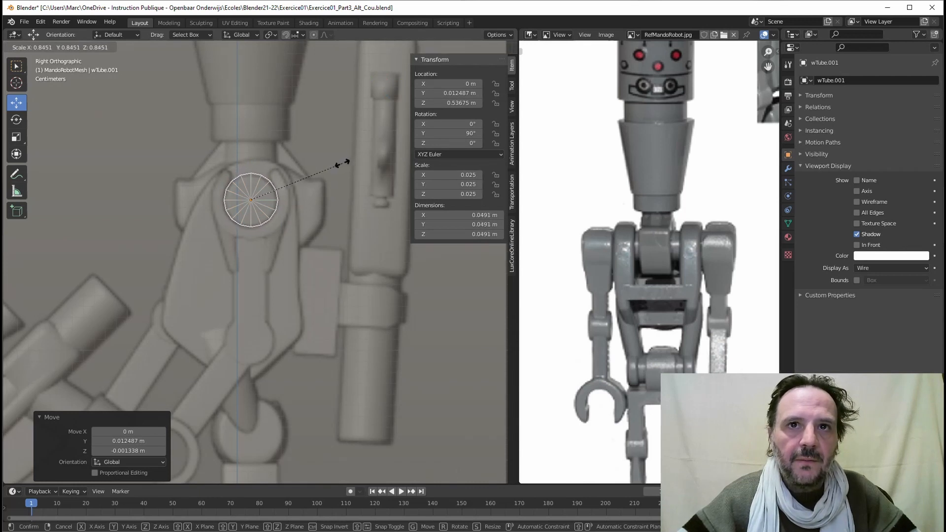
click(343, 162)
Step: Set the tube's cap segmentation to 3
click(788, 223)
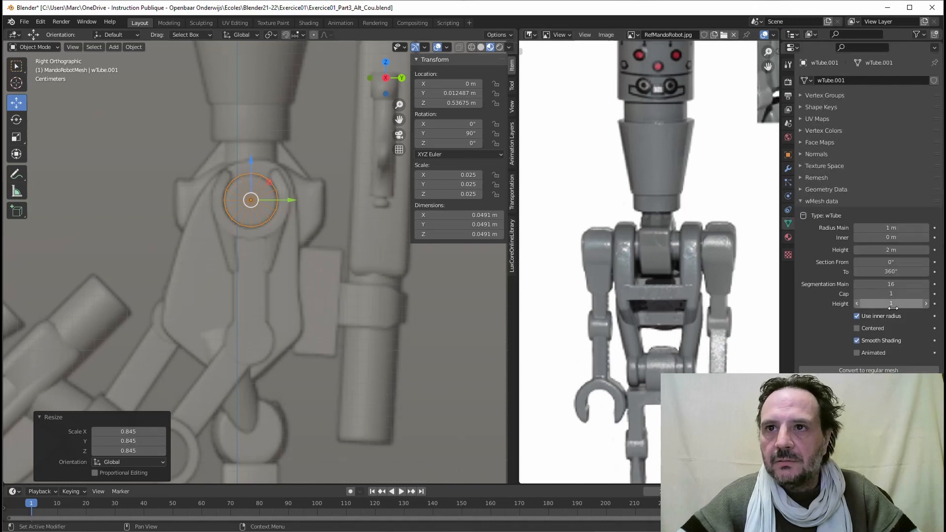
click(926, 293)
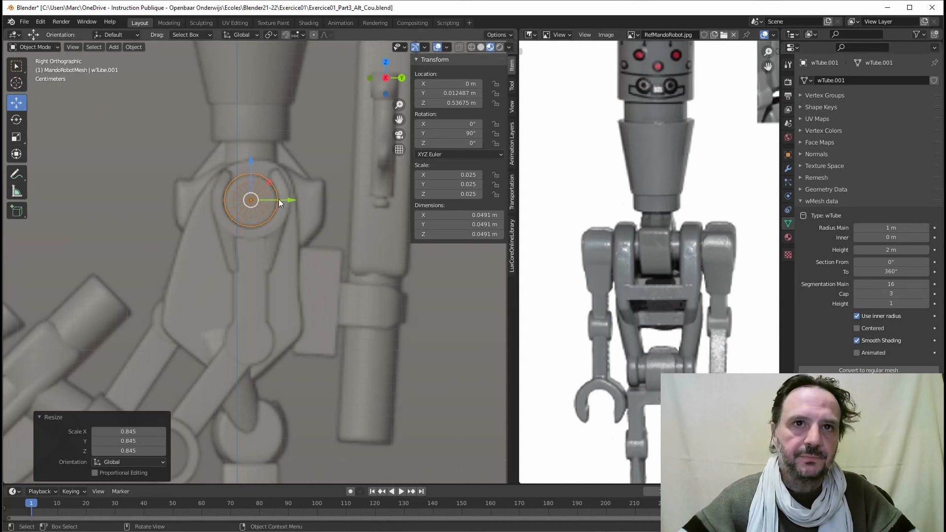
scroll(278, 201, up, 2)
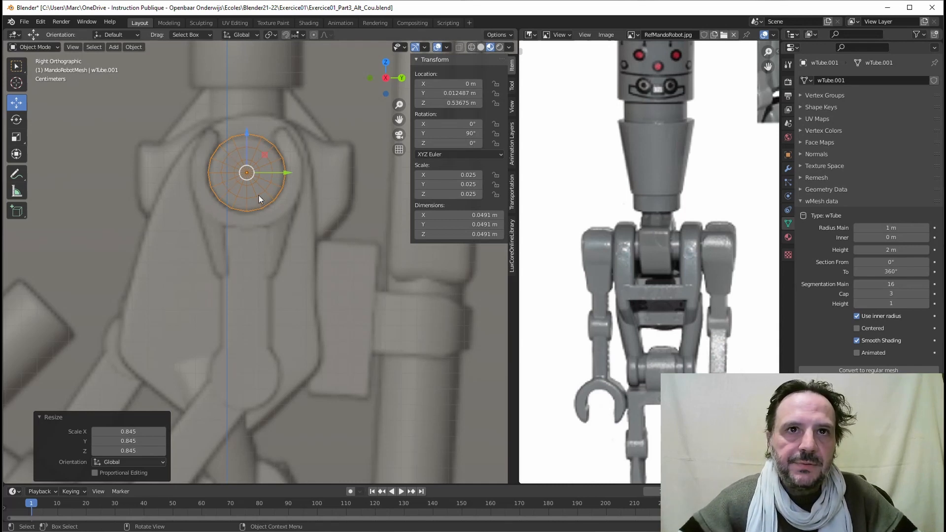
shift+middle_drag(243, 410, 237, 392)
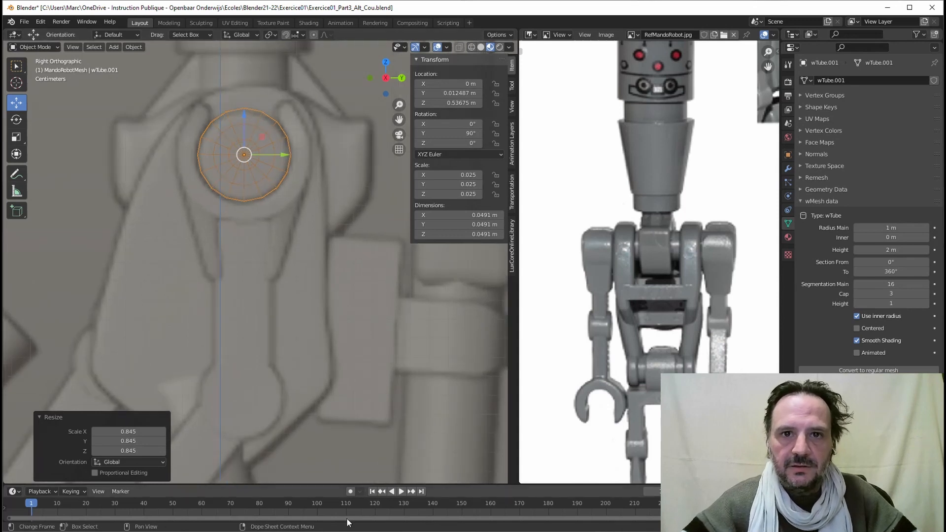
Step: Stretch the tube along X by a factor of about 2.6, matching it to the arm's outer edge in the front reference
click(385, 77)
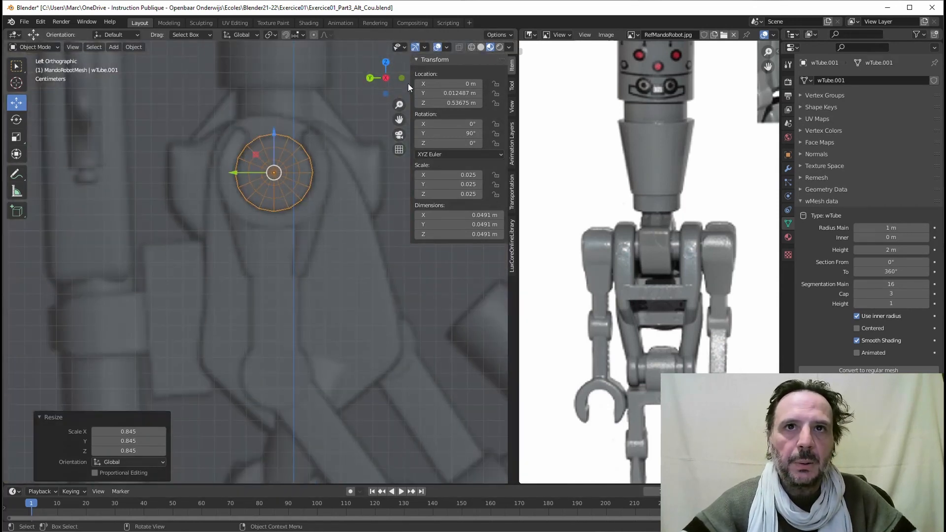
click(402, 78)
scroll(299, 229, down, 1)
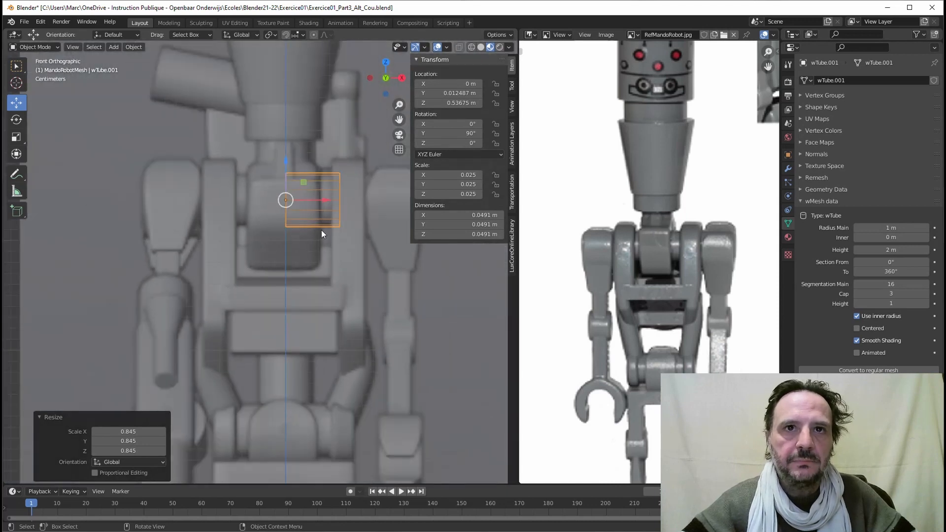
shift+middle_drag(321, 229, 291, 241)
key(s)
key(x)
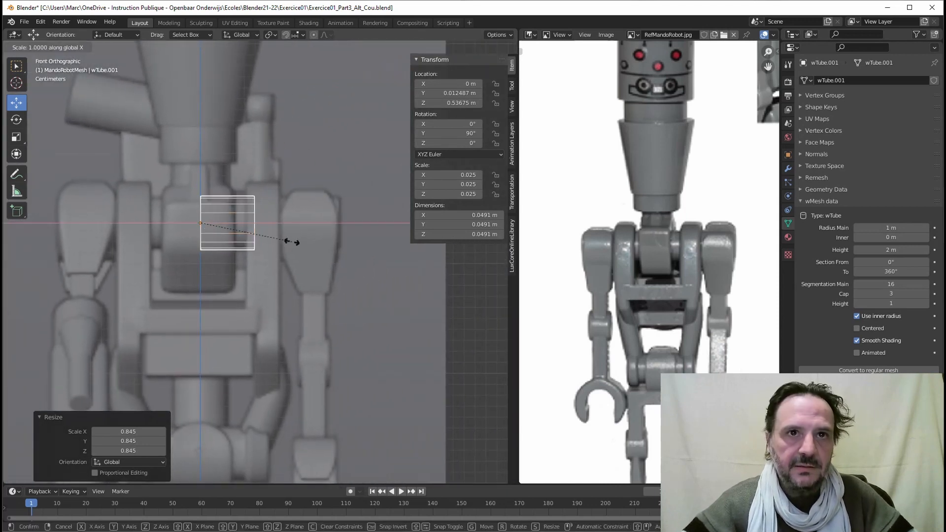
click(433, 251)
Step: Delete all the faces of the tube's end cap at the body centre
middle_drag(430, 250, 285, 229)
scroll(285, 229, up, 5)
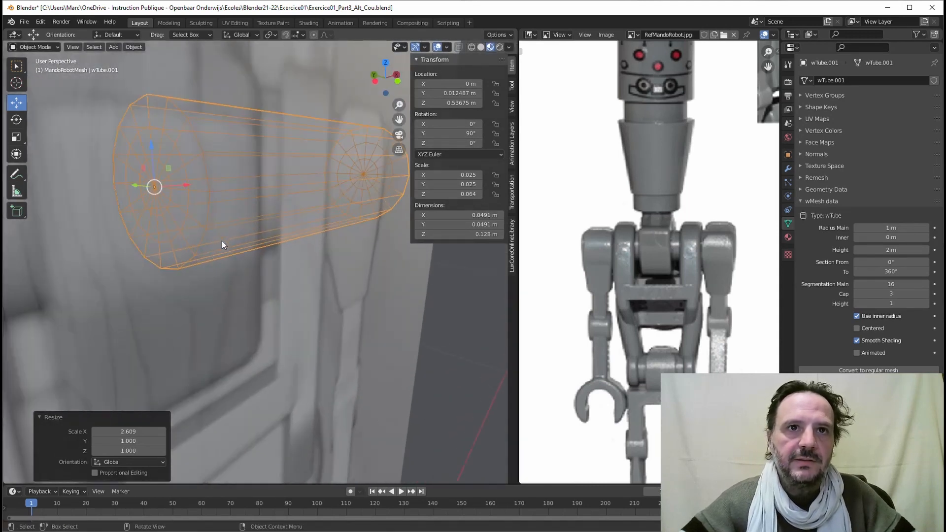
shift+middle_drag(189, 213, 268, 271)
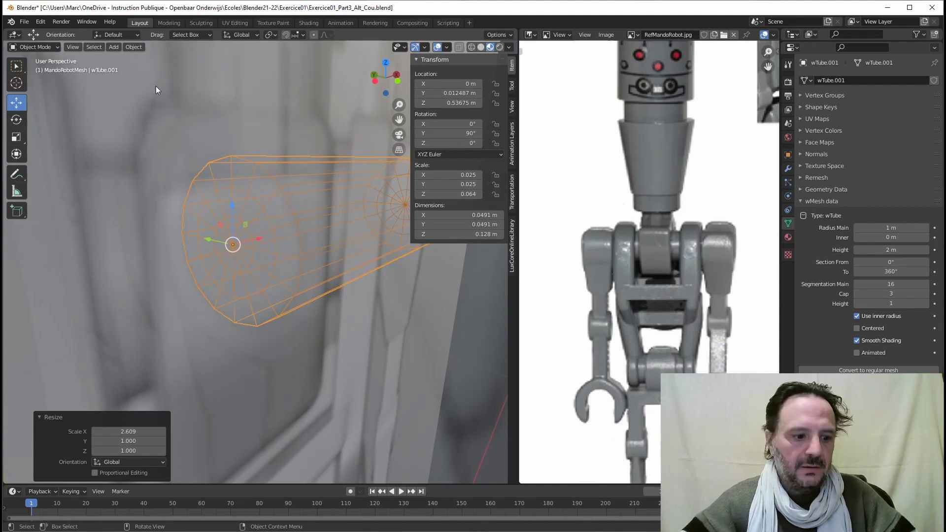
key(Tab)
click(87, 47)
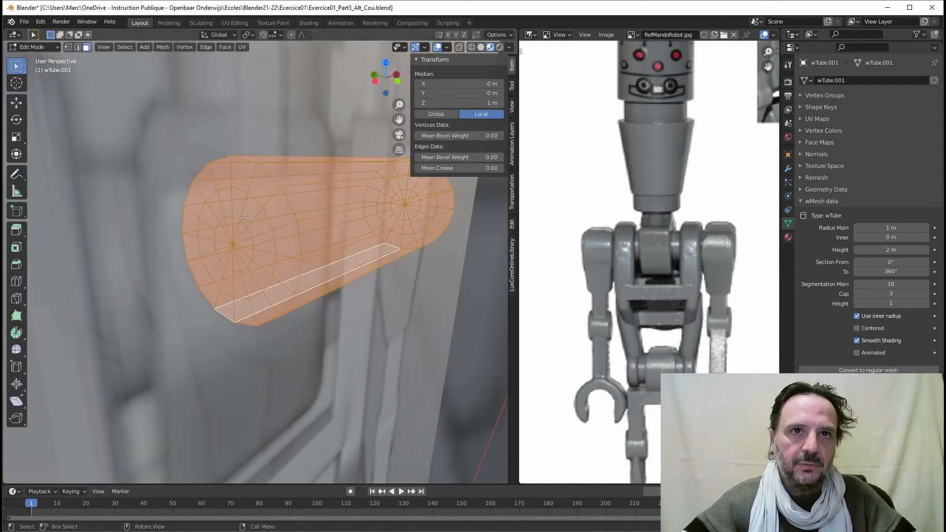
drag(202, 185, 274, 295)
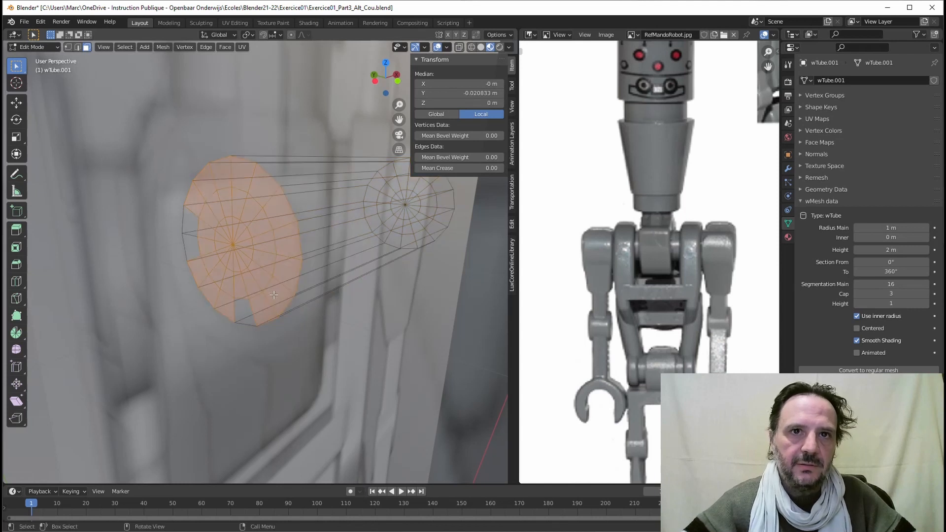
shift+click(191, 224)
shift+click(192, 249)
shift+click(245, 311)
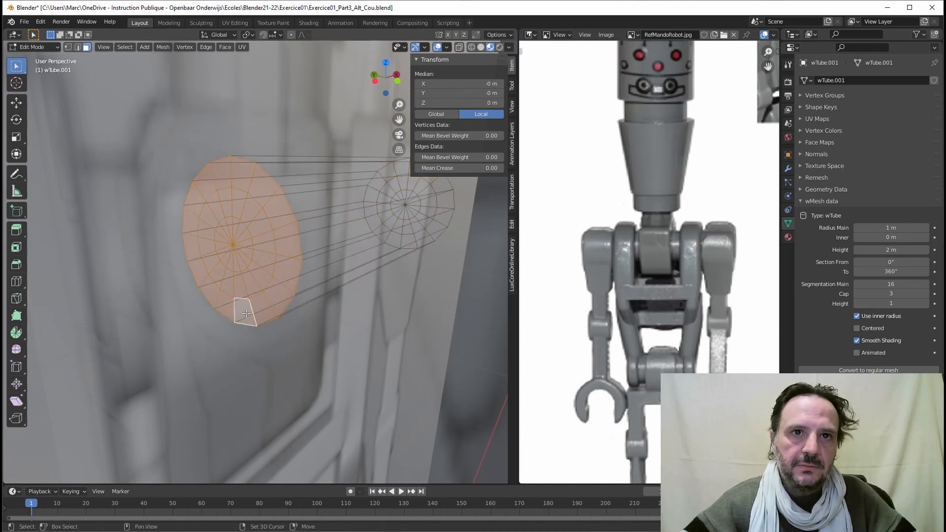
key(x)
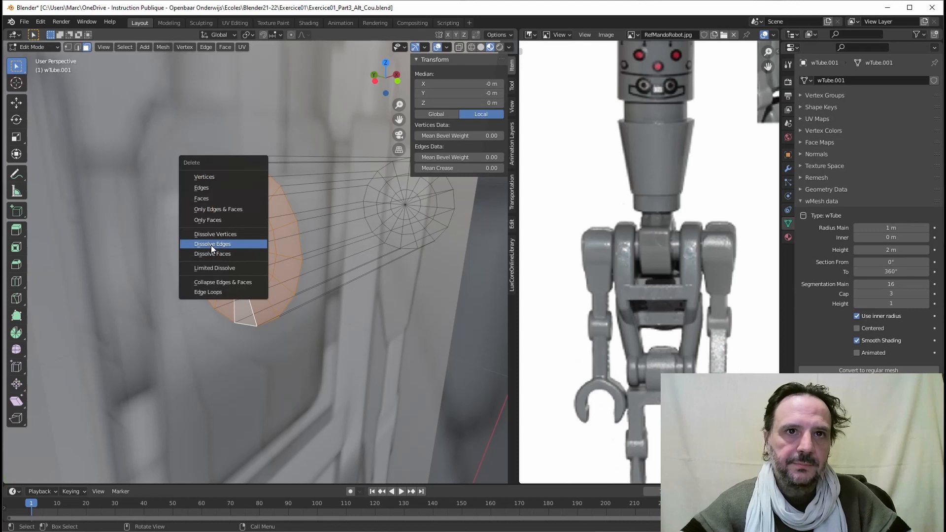
click(208, 195)
middle_drag(313, 272, 256, 252)
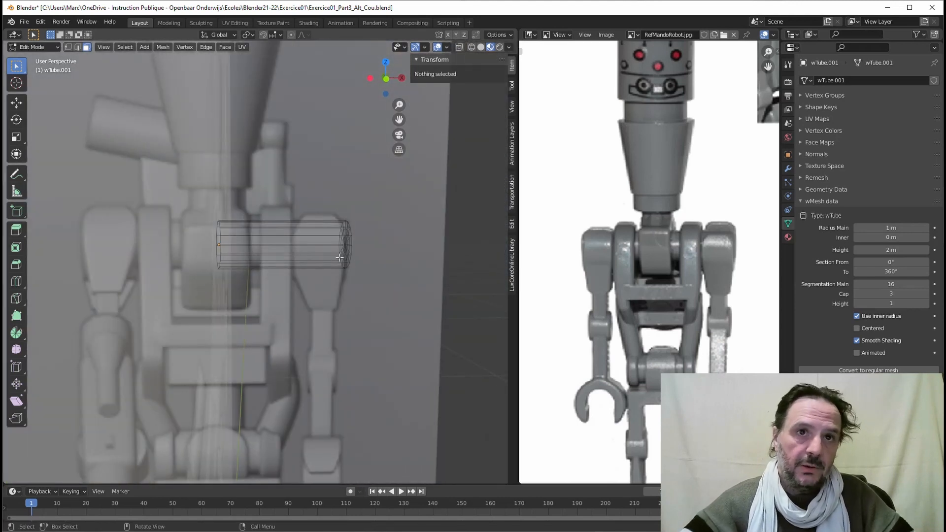
key(Tab)
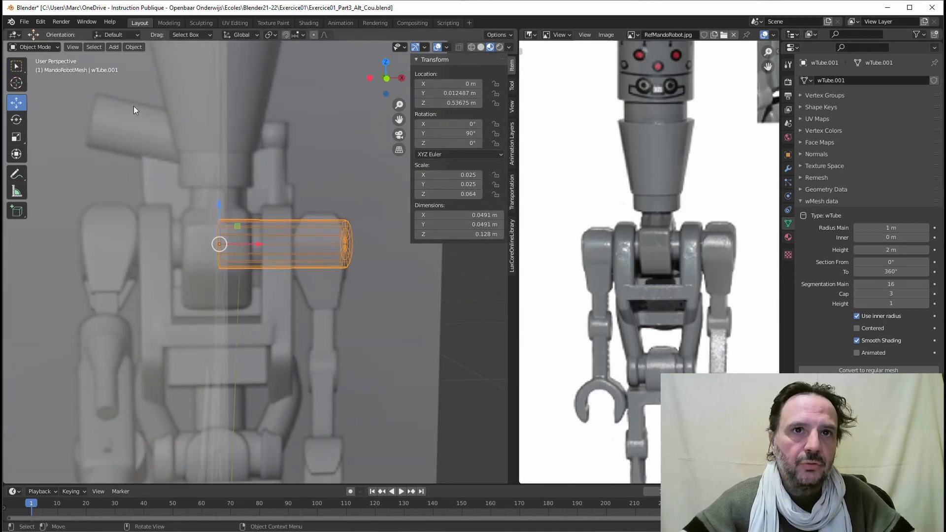
Step: Move the tube's open inner edge loop about 0.0098 m outward along X, away from the body centre
middle_drag(254, 227, 257, 227)
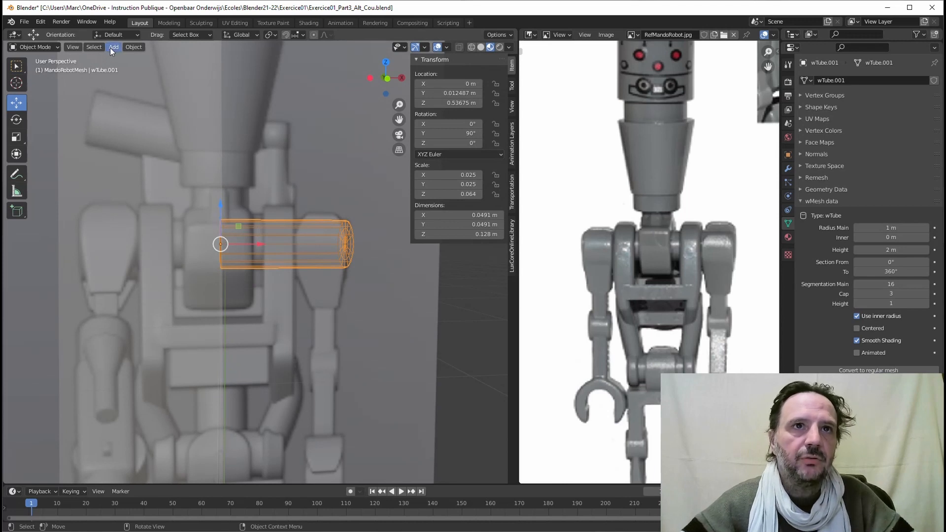
key(Tab)
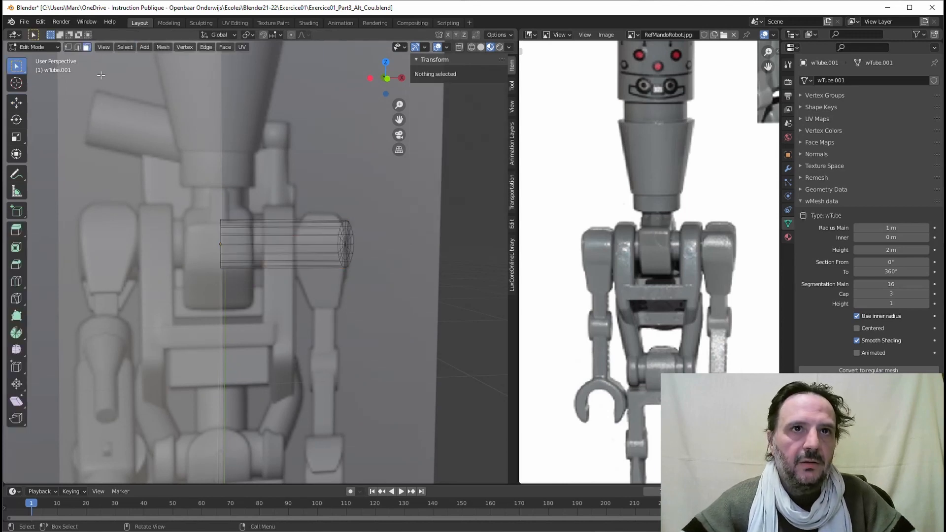
click(77, 47)
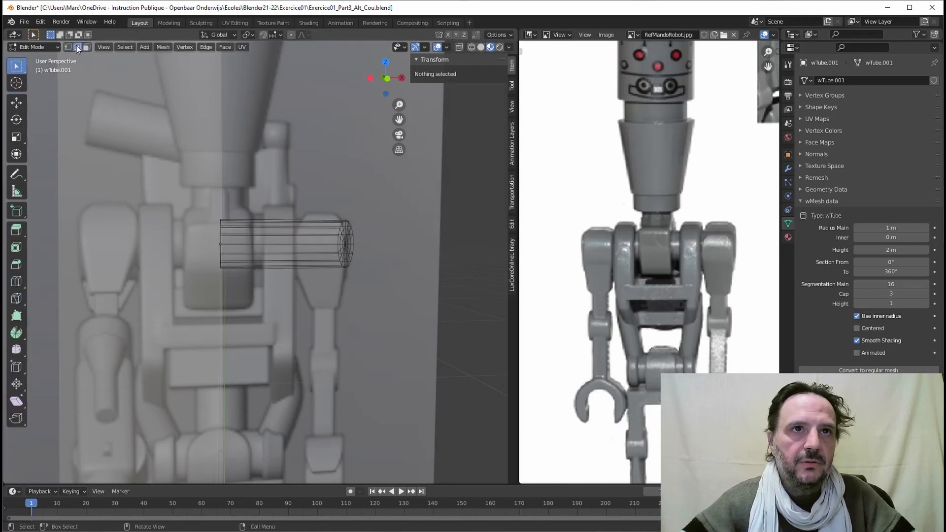
alt+click(220, 231)
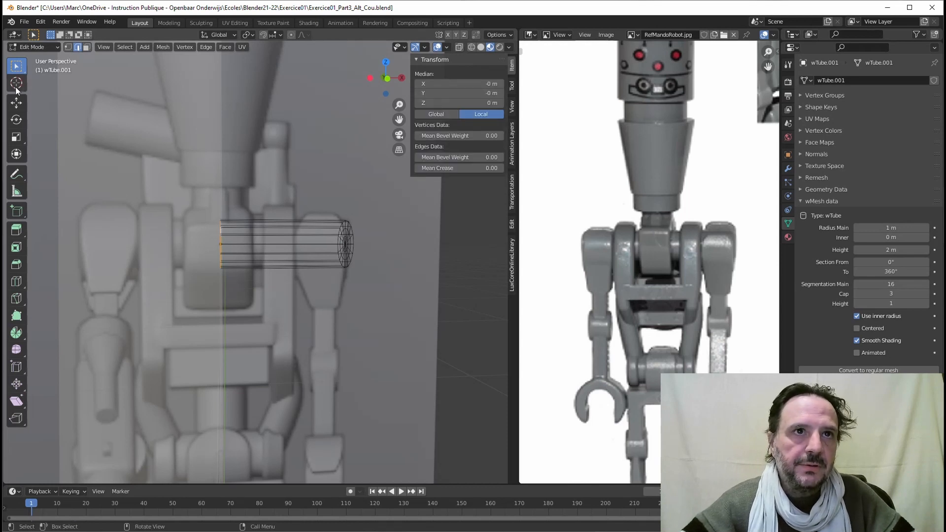
click(17, 103)
drag(246, 243, 257, 242)
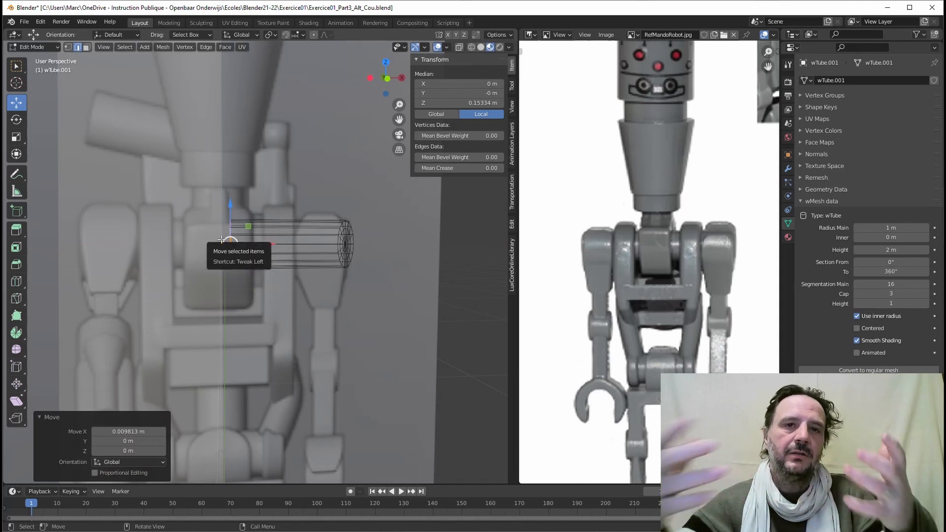
middle_drag(334, 272, 321, 255)
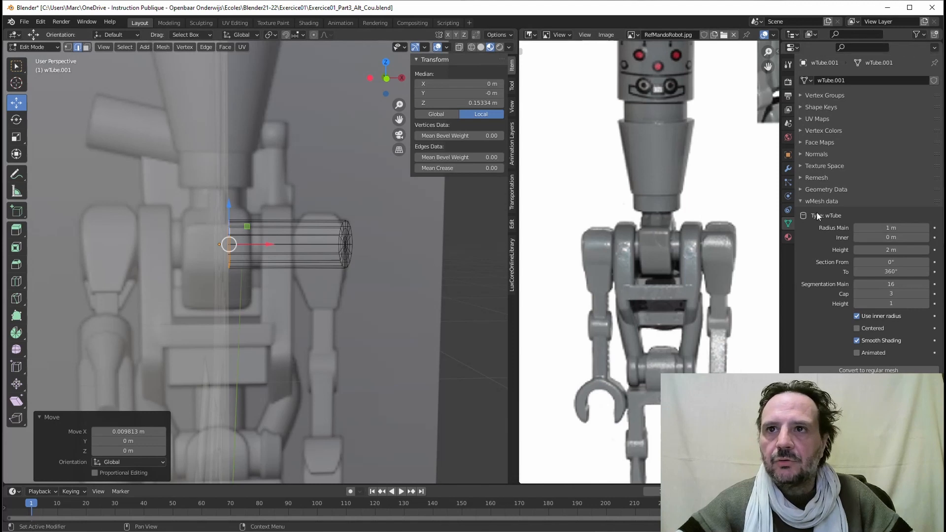
key(Tab)
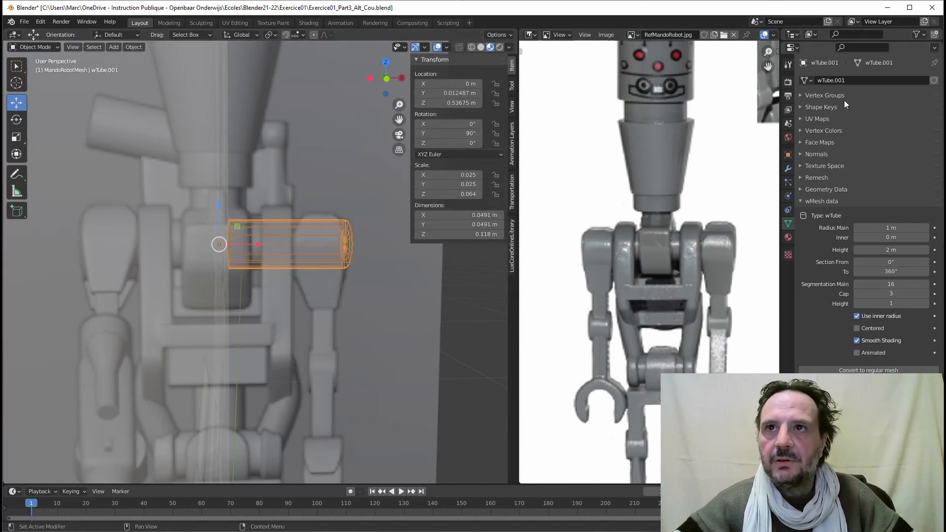
Step: Add a Mirror modifier to the tube and mirror it on the Z axis only
click(788, 168)
click(827, 81)
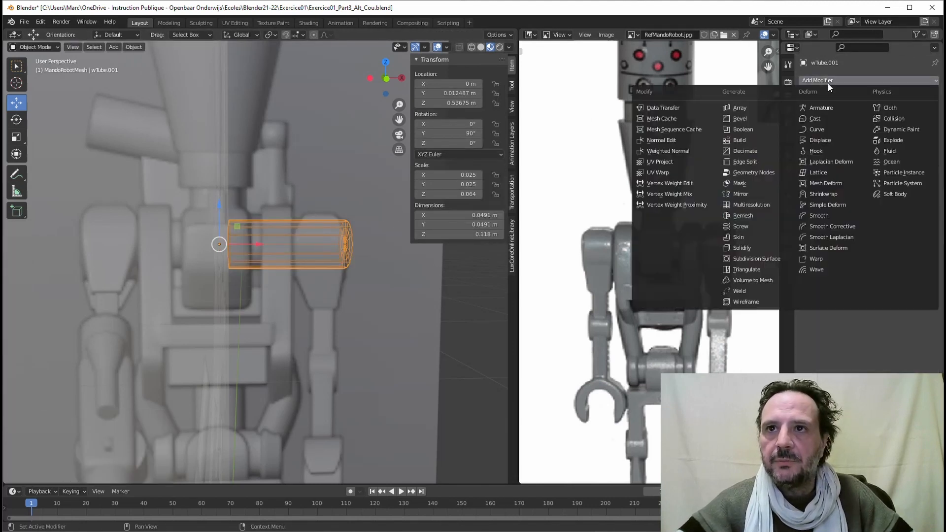
click(743, 196)
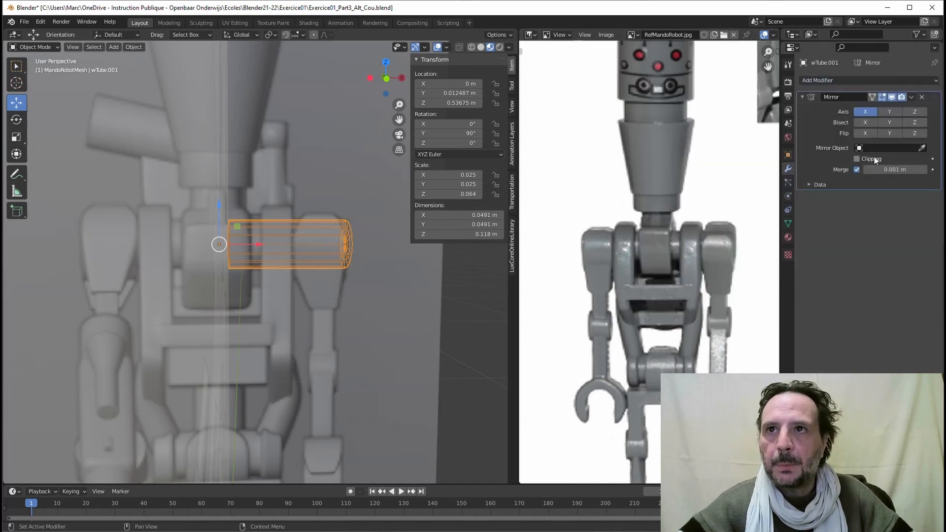
click(910, 113)
click(859, 116)
Step: Add a single edge loop around the tube near its outer end with a slide factor of -0.900
scroll(310, 214, down, 3)
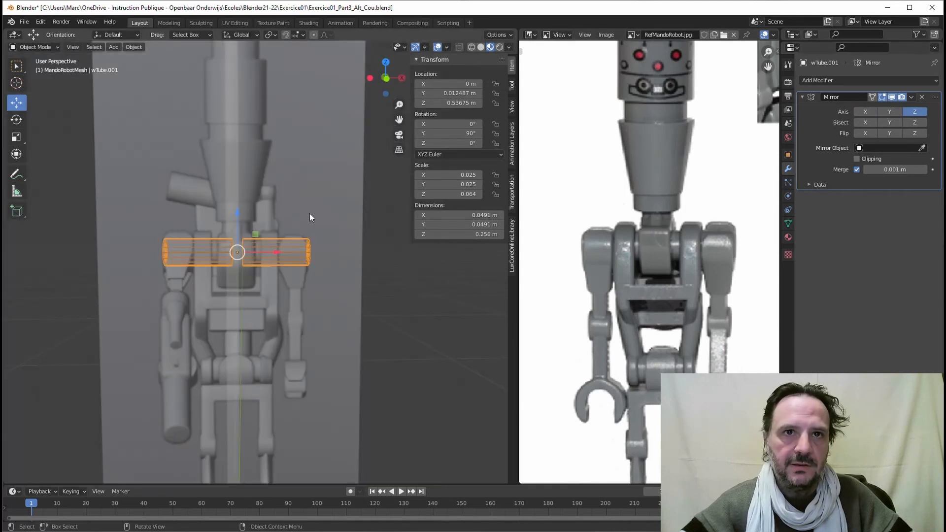
mouse_move(310, 215)
middle_down()
mouse_move(232, 222)
mouse_move(248, 210)
mouse_move(283, 288)
mouse_move(290, 216)
mouse_move(203, 196)
mouse_move(290, 214)
mouse_move(268, 165)
mouse_move(309, 186)
mouse_move(308, 232)
mouse_move(318, 222)
middle_up()
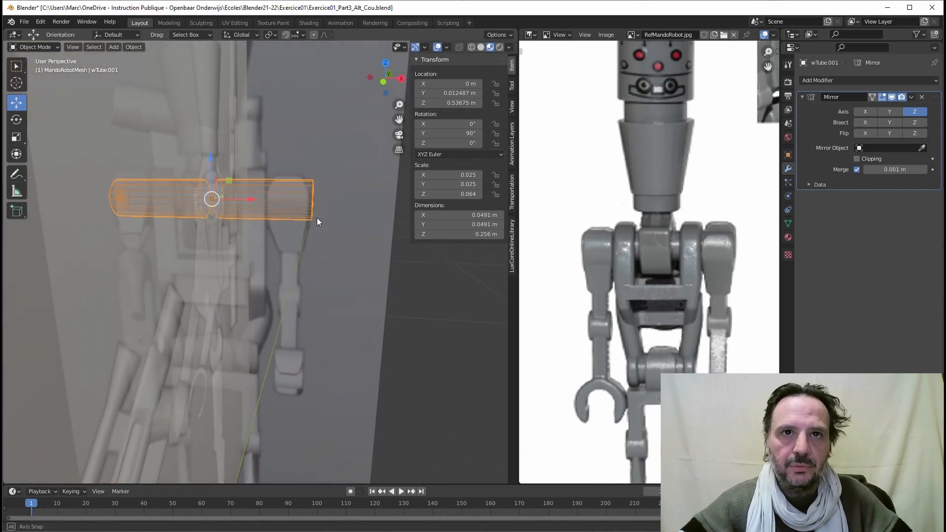
scroll(297, 176, up, 4)
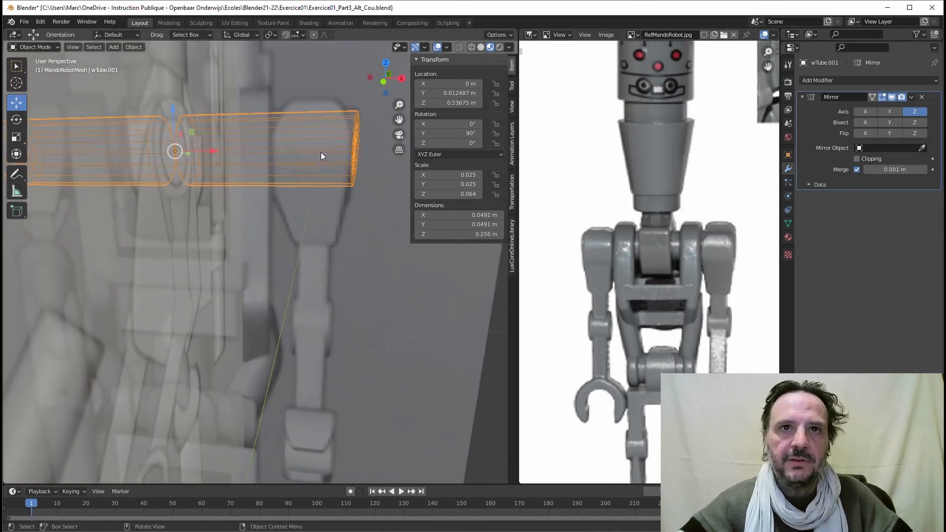
middle_drag(321, 152, 291, 182)
key(Tab)
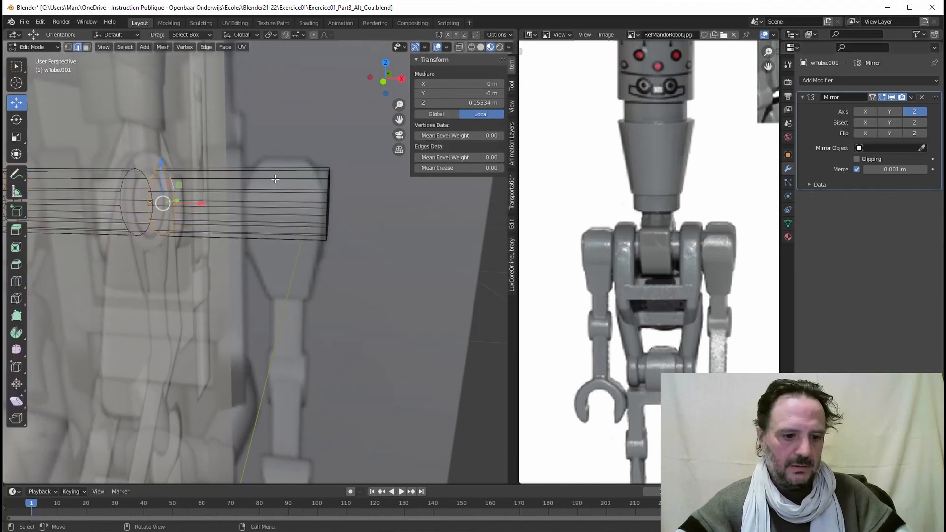
key(g)
key(g)
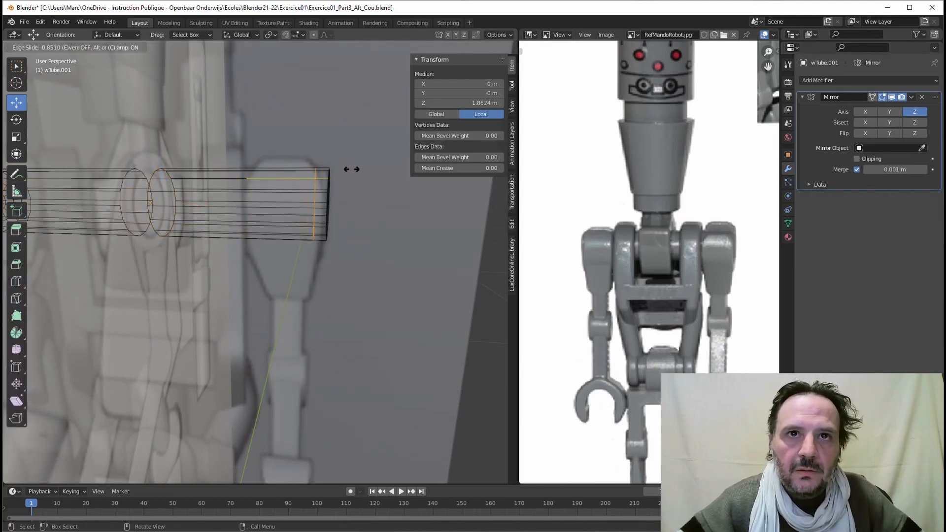
click(354, 168)
middle_drag(354, 168, 290, 175)
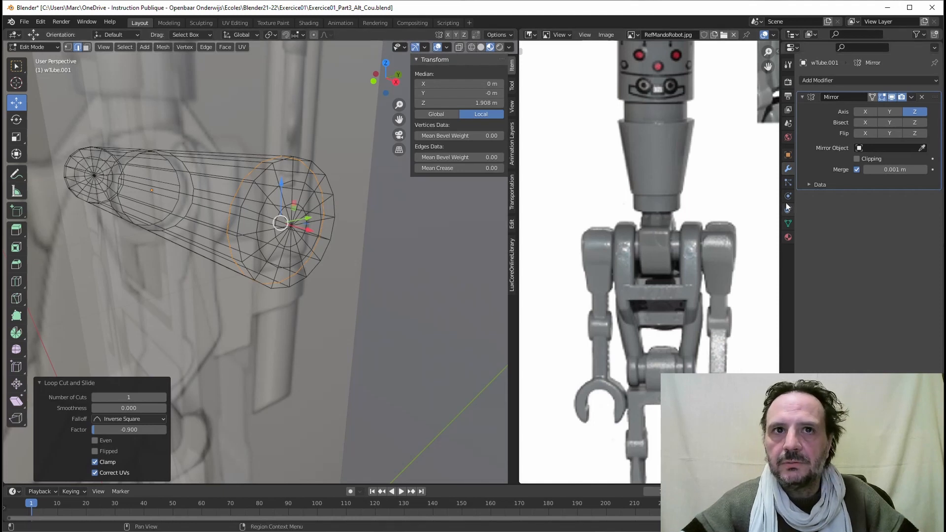
alt+click(290, 163)
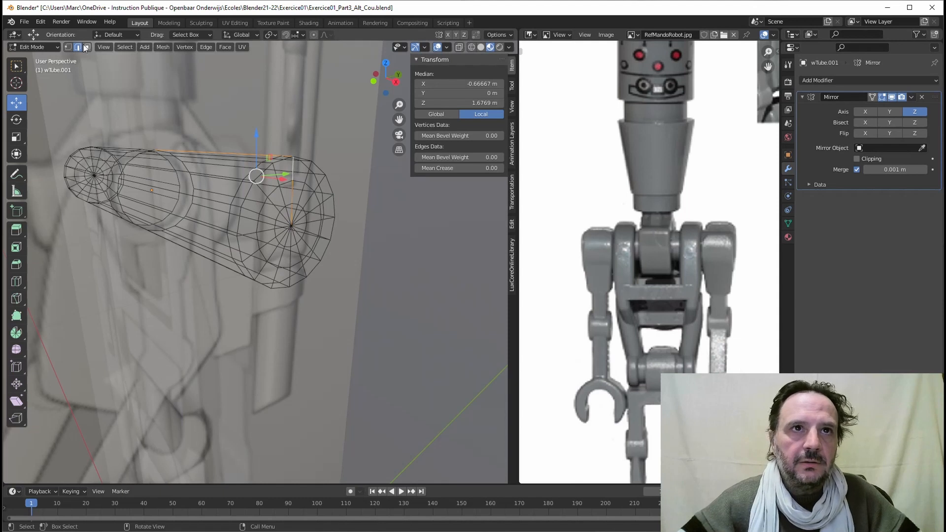
click(86, 47)
alt+click(285, 178)
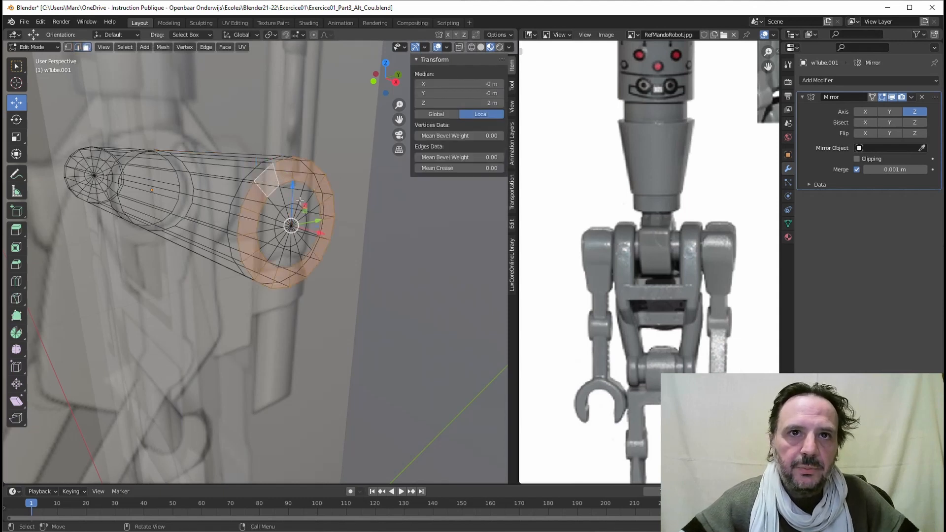
alt+shift+click(282, 196)
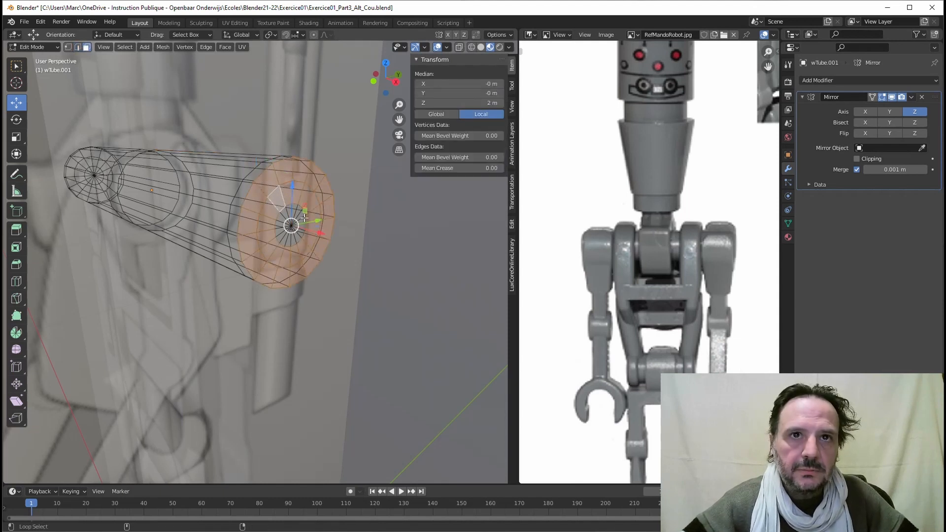
scroll(305, 218, up, 2)
middle_drag(318, 201, 306, 192)
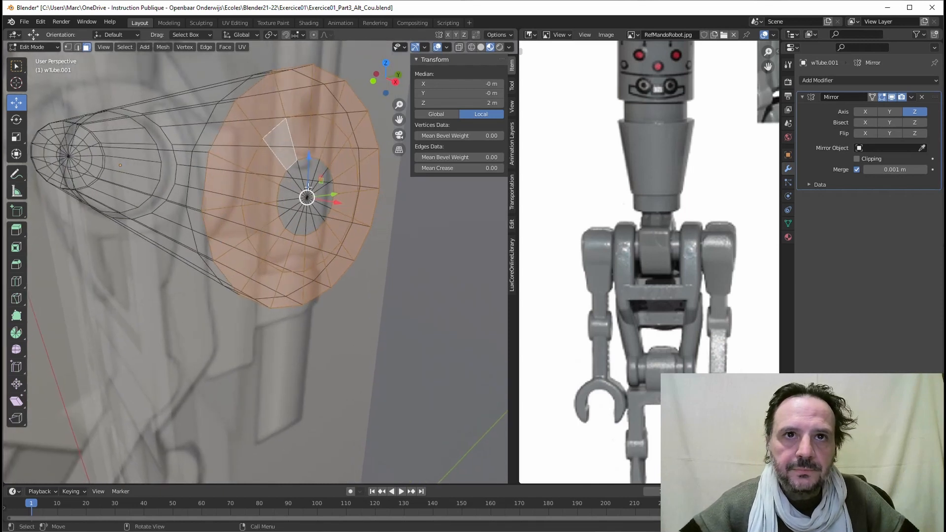
drag(292, 178, 320, 212)
mouse_move(323, 206)
middle_down()
mouse_move(365, 199)
mouse_move(282, 212)
mouse_move(310, 207)
middle_up()
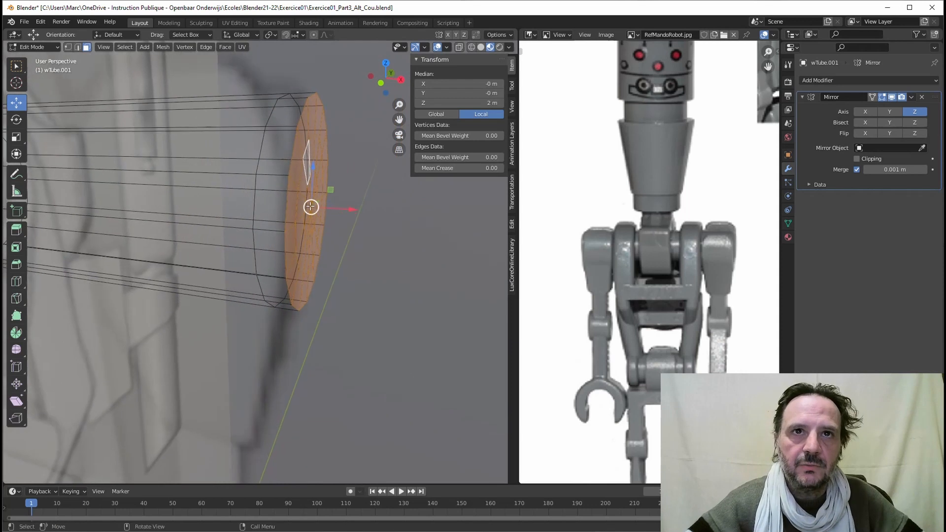
key(alt+a)
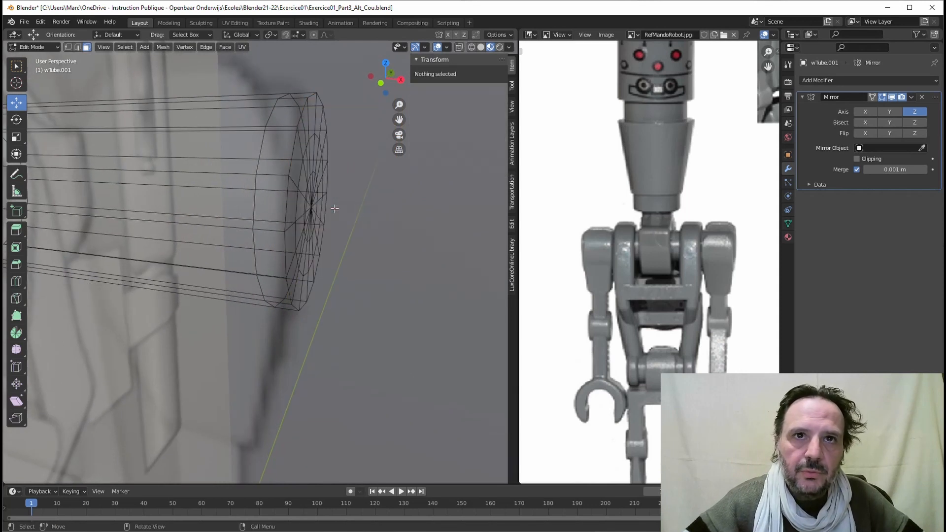
Step: Select all the inner faces of the tube's outer end cap and move them outward along X by about 0.001 m
middle_drag(328, 206, 269, 173)
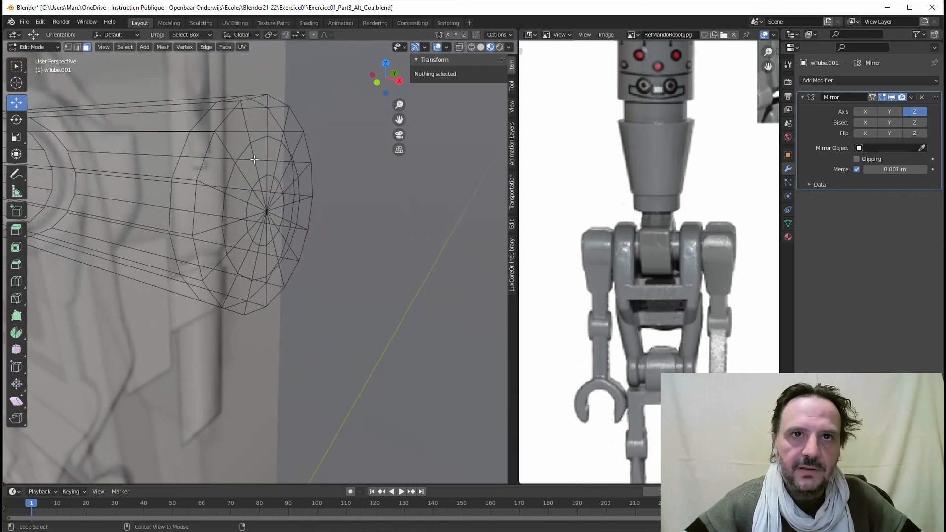
alt+click(251, 159)
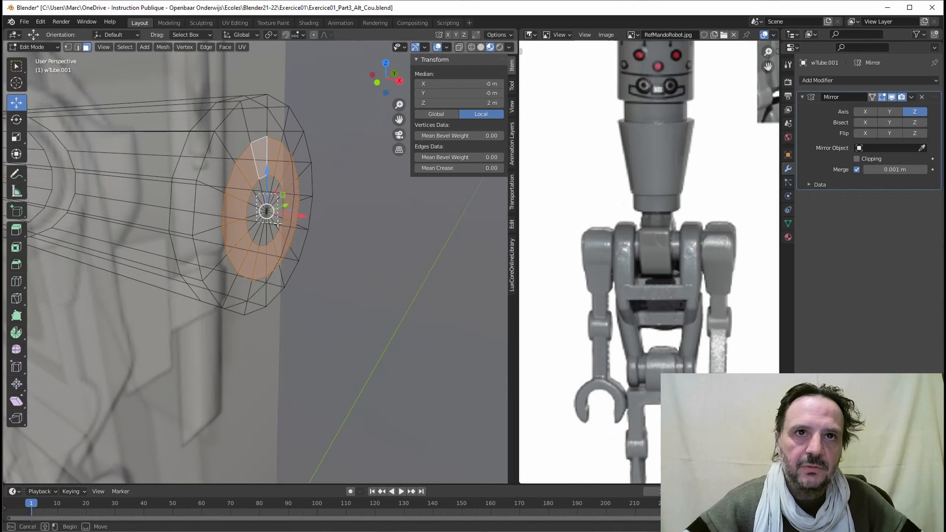
middle_drag(277, 223, 298, 209)
drag(308, 211, 338, 216)
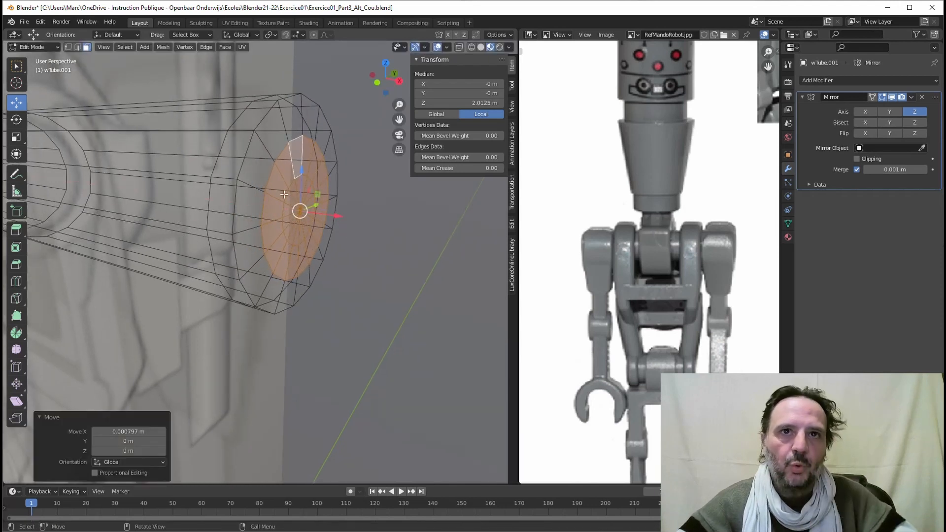
middle_drag(338, 215, 349, 195)
drag(344, 212, 360, 215)
scroll(345, 214, down, 3)
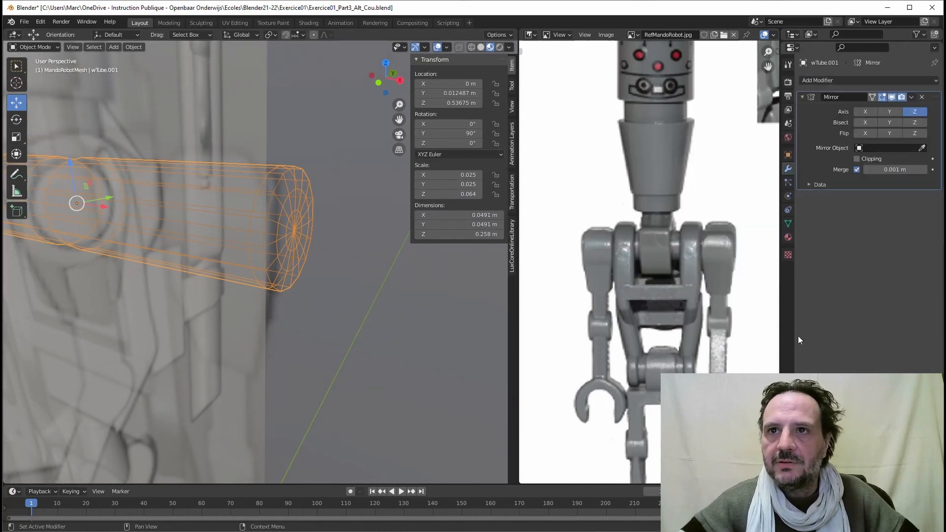
Step: Add a Subdivision Surface modifier to the mirrored tube after its Mirror modifier
click(828, 80)
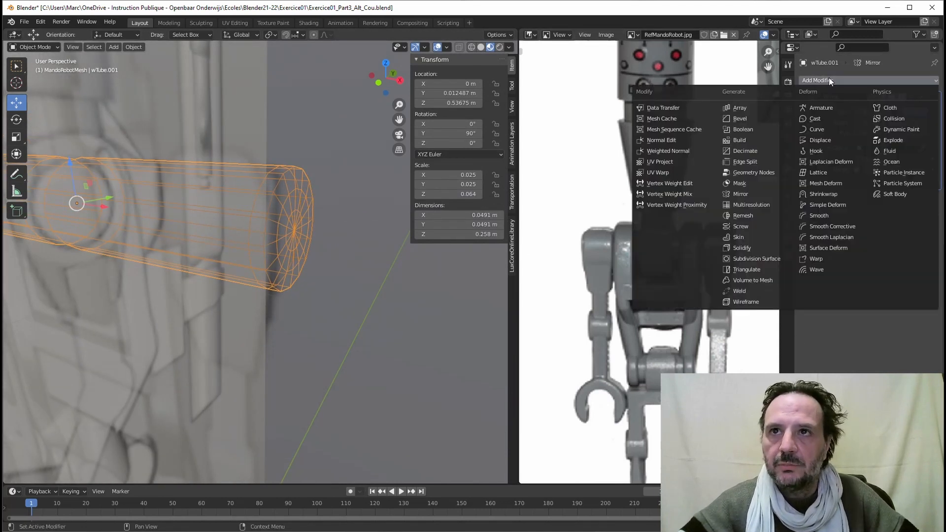
click(752, 260)
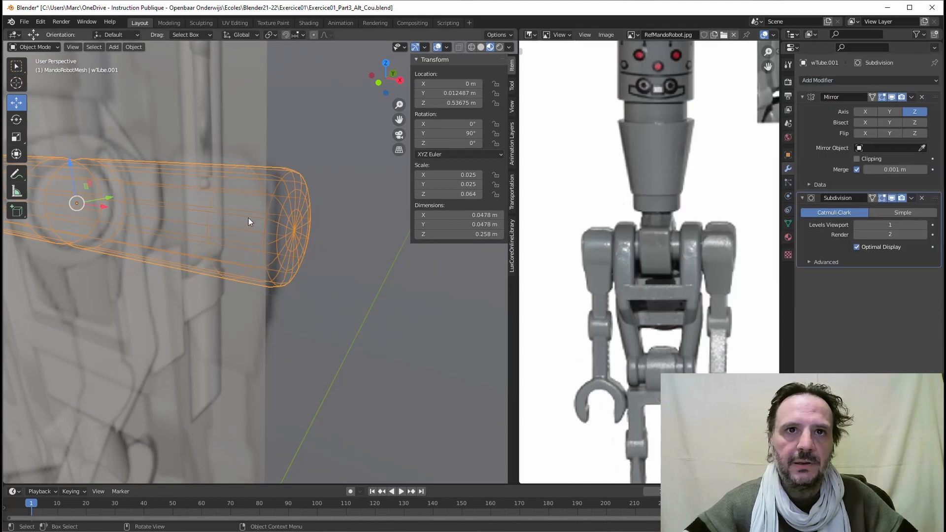
middle_drag(248, 218, 312, 163)
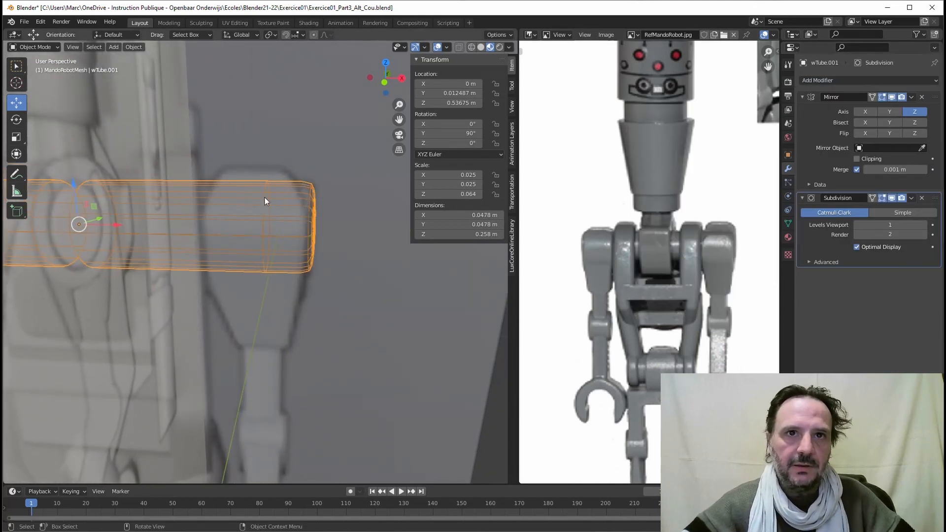
Step: Move the edge loop nearest the tube's outer end about 0.0028 m outward along X, closer to the cap
key(Tab)
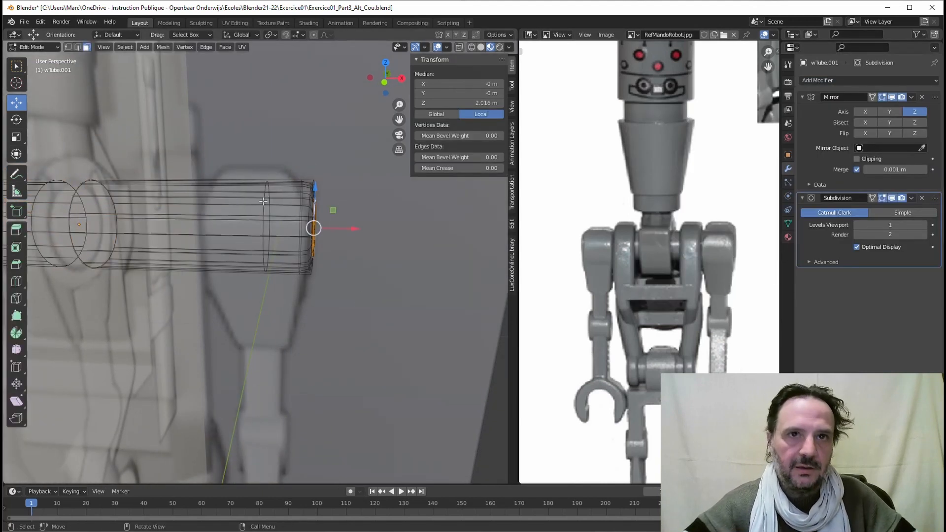
alt+click(264, 203)
click(78, 47)
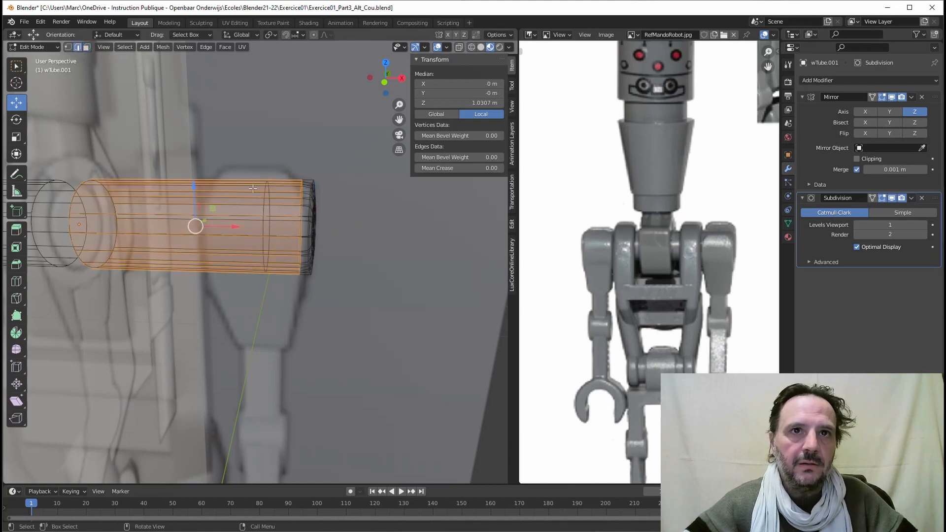
alt+click(266, 195)
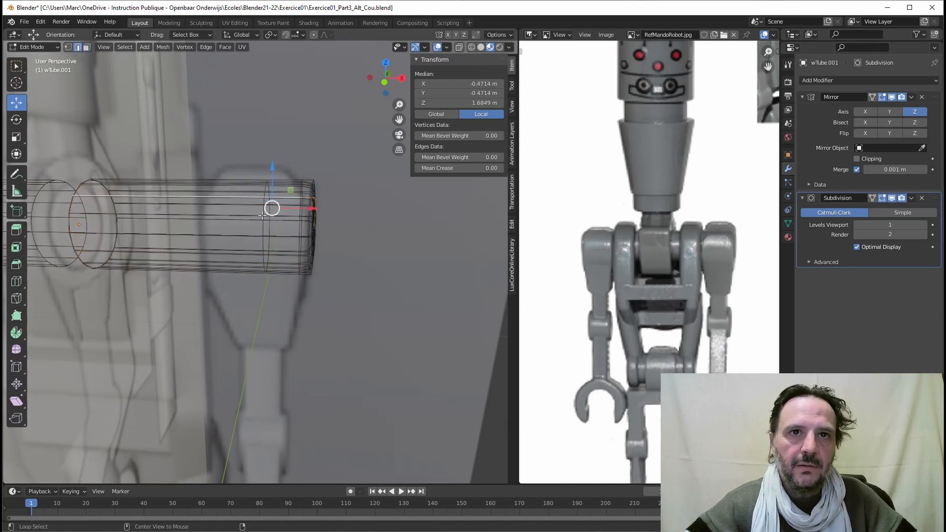
alt+click(262, 214)
middle_drag(262, 215, 290, 213)
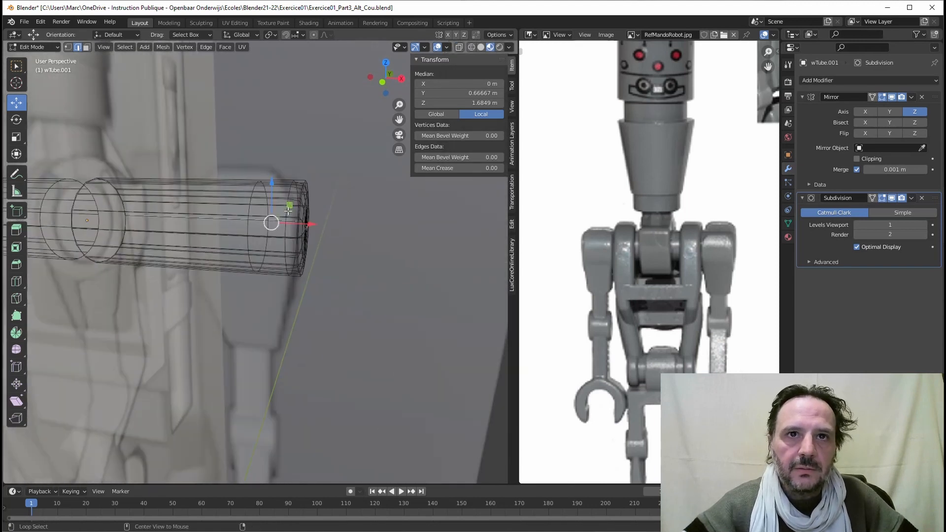
alt+click(295, 217)
key(g)
key(x)
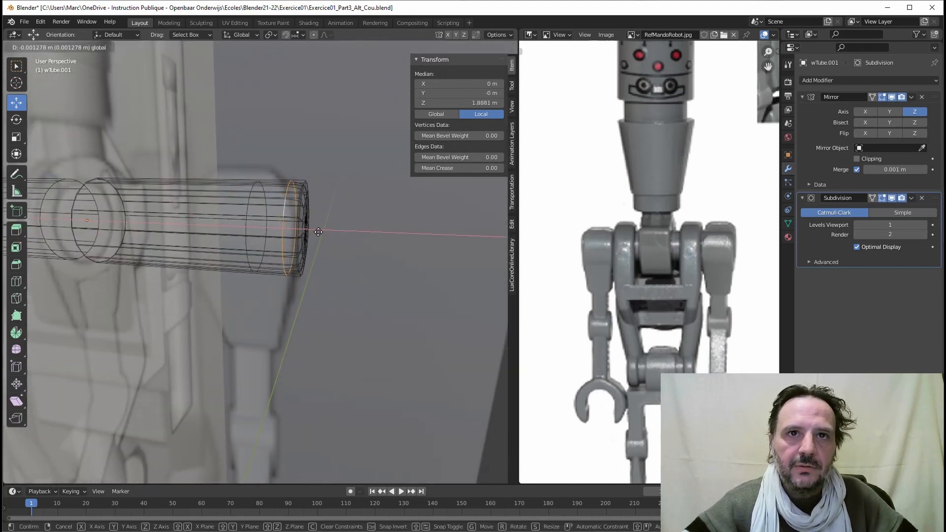
click(319, 232)
Step: Shift the same edge loop about 0.0007 m back inward along X and return to Object Mode
middle_drag(319, 232, 202, 224)
key(g)
key(x)
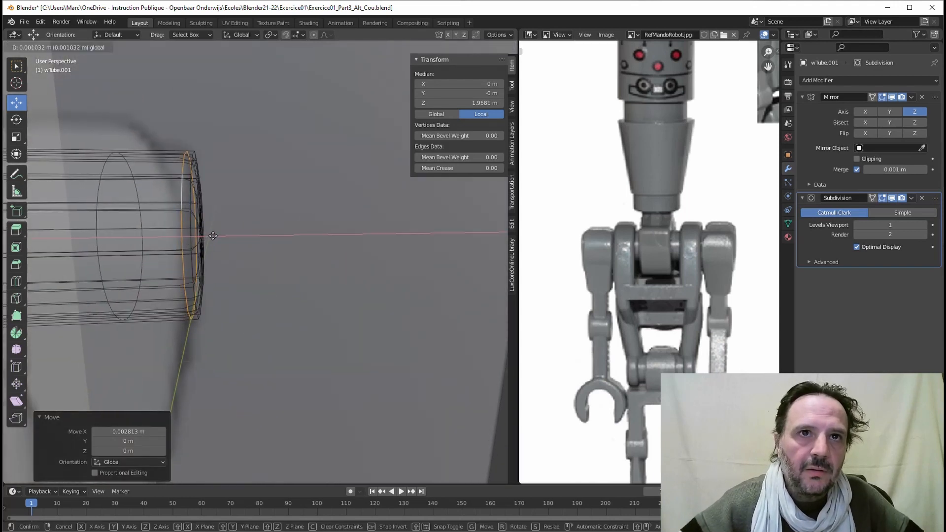
drag(208, 236, 210, 236)
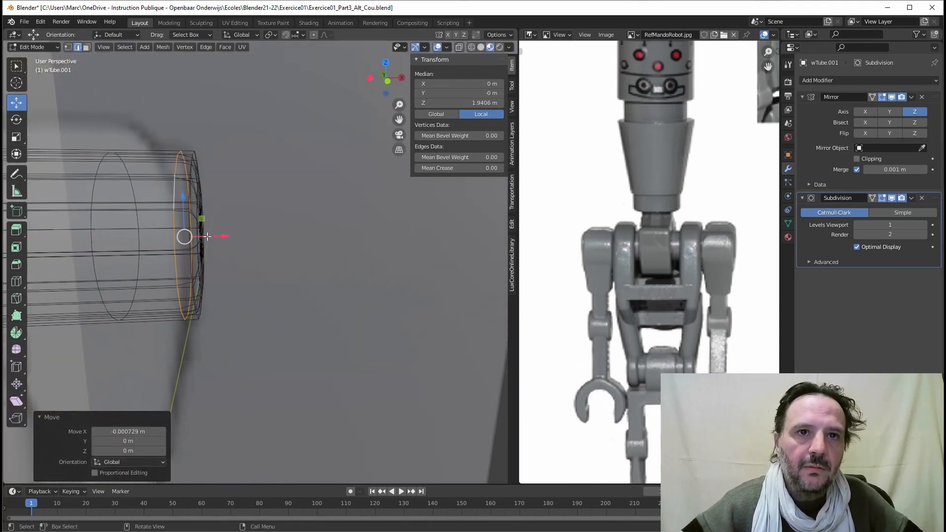
scroll(213, 229, down, 4)
middle_drag(217, 226, 274, 218)
key(Tab)
scroll(208, 223, down, 3)
scroll(205, 232, down, 3)
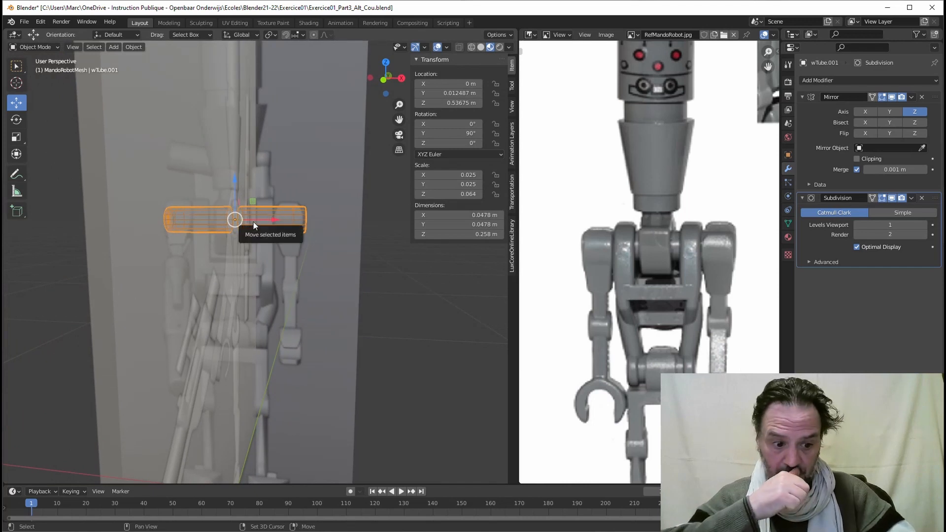
Step: Duplicate the mirrored shoulder tube and move the copy about 0.2 m down along Z to hip height
key(shift+d)
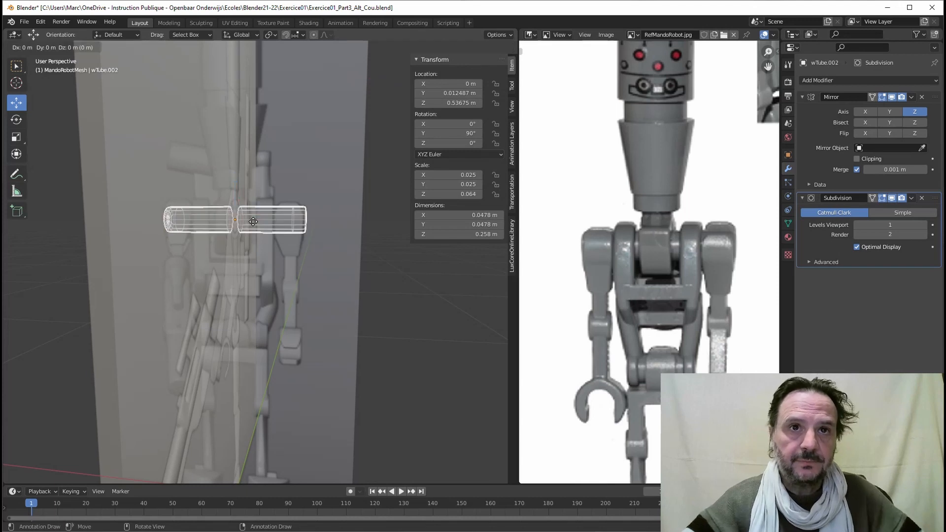
key(Escape)
key(g)
key(z)
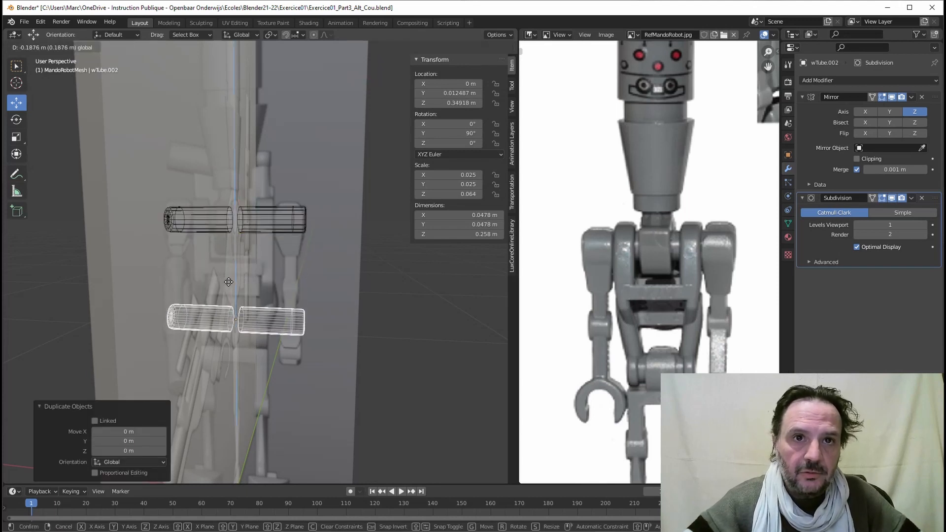
click(228, 284)
Step: Align the copied tube with the hip joint in the front view by lowering it about 0.009 m along Z
click(383, 82)
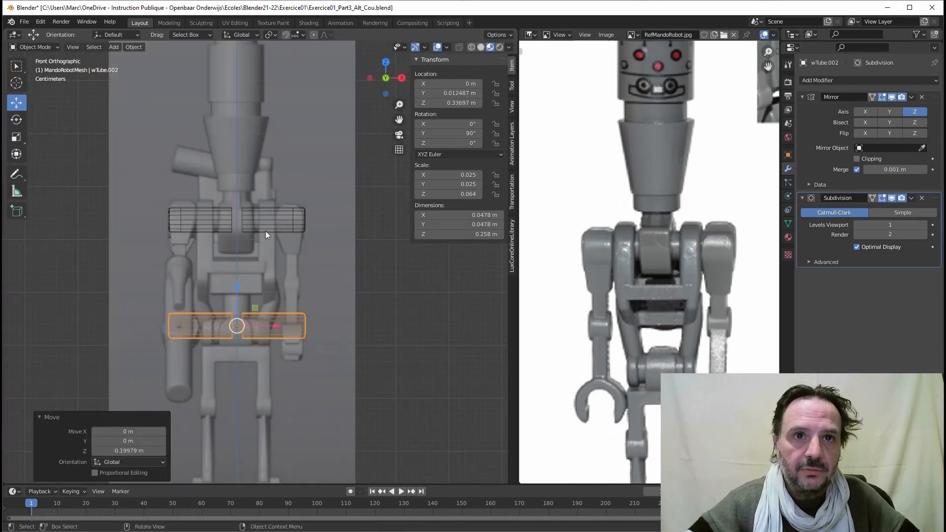
scroll(216, 253, up, 2)
shift+middle_drag(233, 266, 260, 159)
scroll(254, 230, up, 2)
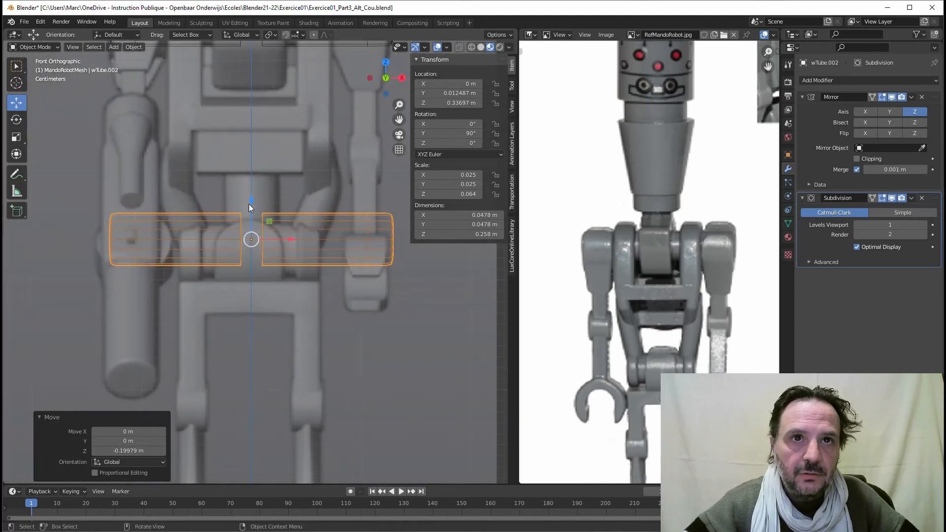
drag(249, 203, 252, 217)
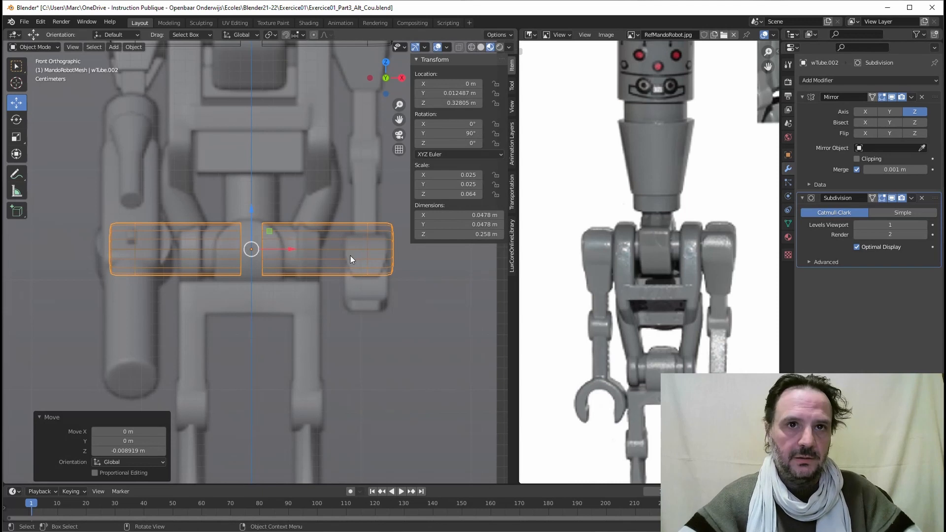
Step: Scale the hip tube along X by about 0.501 to match the hip width and turn off its Subdivision modifier in the viewport
key(s)
key(x)
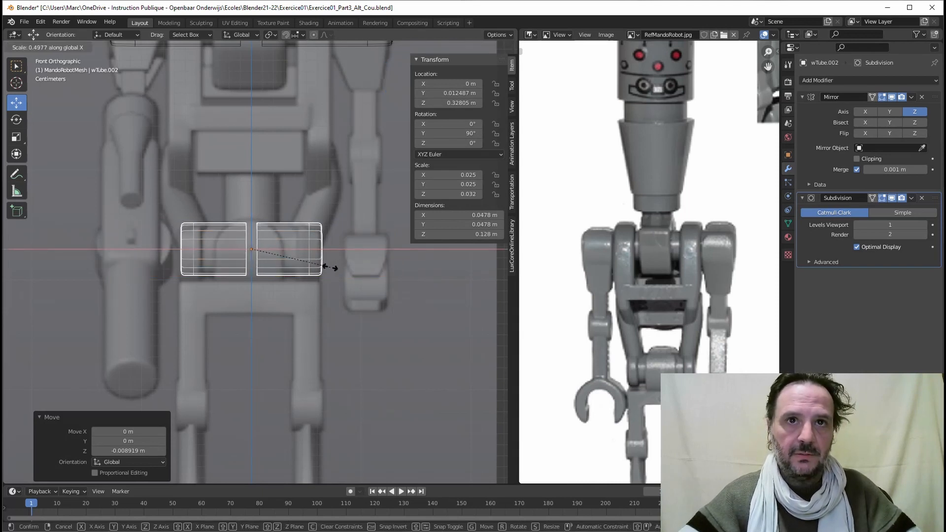
click(330, 267)
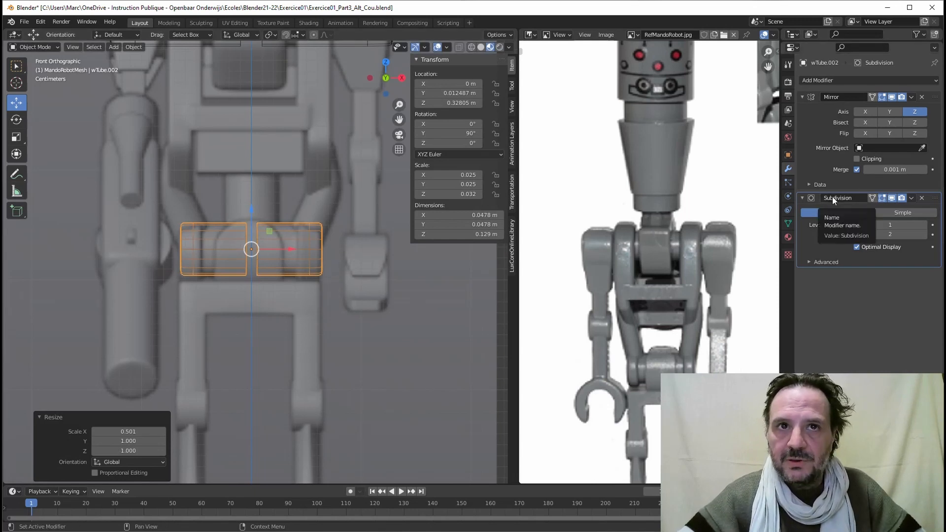
click(891, 198)
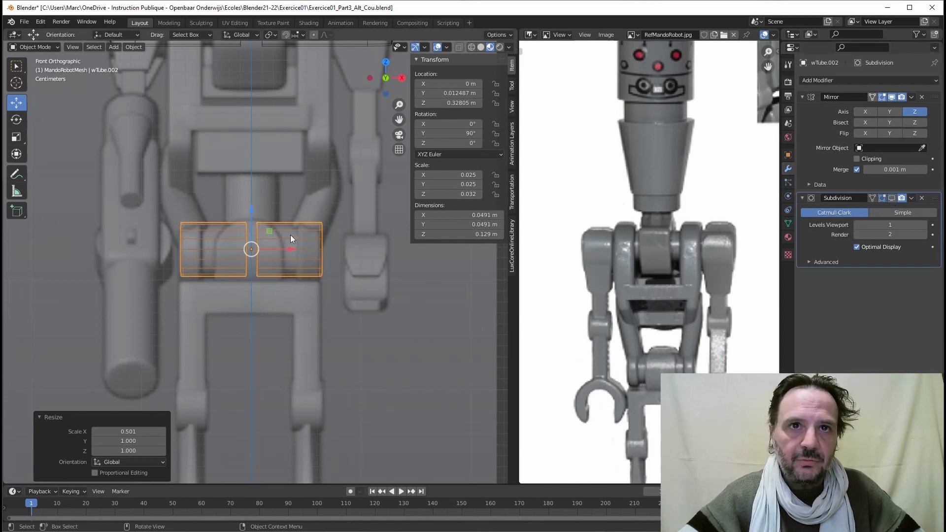
Step: Turn on clipping in the hip tube's Mirror modifier and move its inner edge loop about 0.031 m inward along X to the centre
scroll(267, 242, up, 2)
middle_drag(267, 242, 283, 215)
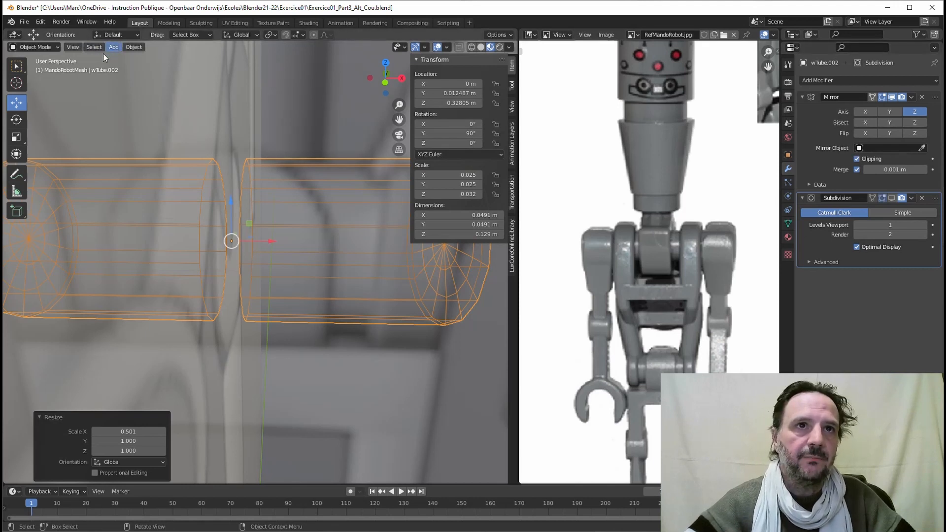
key(Tab)
alt+click(245, 178)
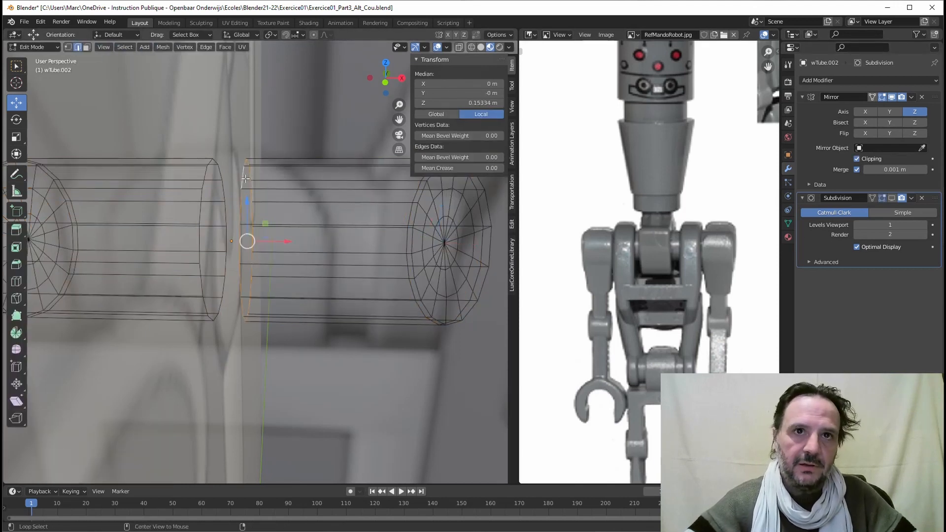
drag(287, 241, 272, 241)
scroll(268, 258, down, 5)
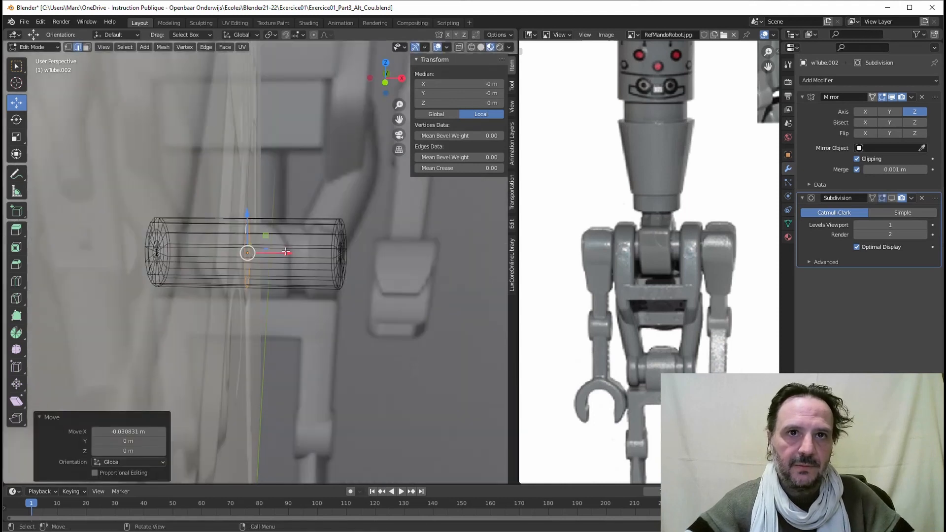
Step: Add one loop cut around the hip tube's editable half near its outer end, with a slide factor of -0.333
mouse_move(283, 252)
middle_down()
mouse_move(241, 265)
mouse_move(299, 249)
mouse_move(212, 238)
mouse_move(226, 251)
mouse_move(281, 239)
middle_up()
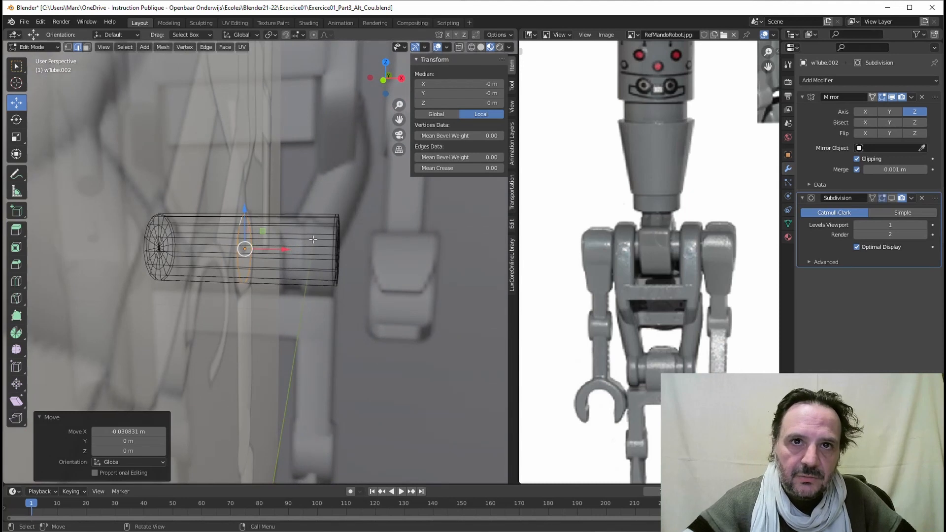
middle_drag(310, 277, 315, 249)
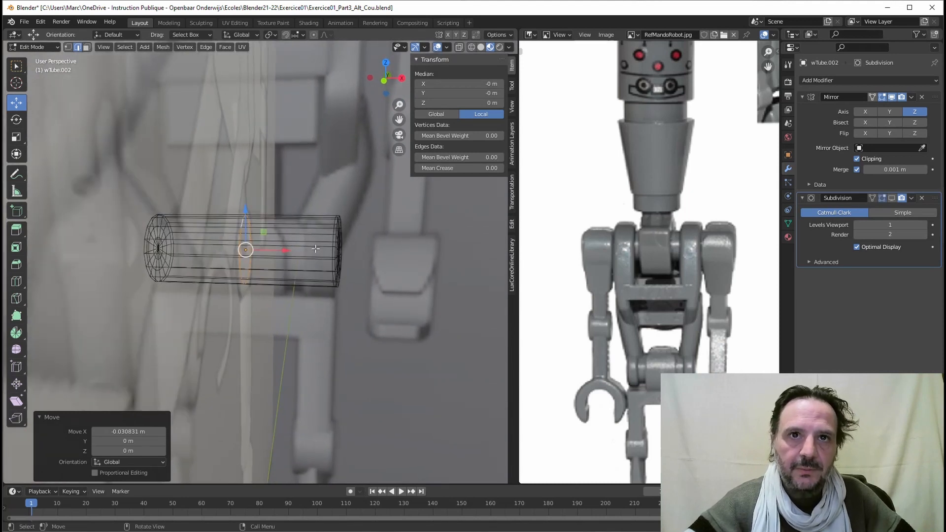
key(ctrl+r)
click(299, 238)
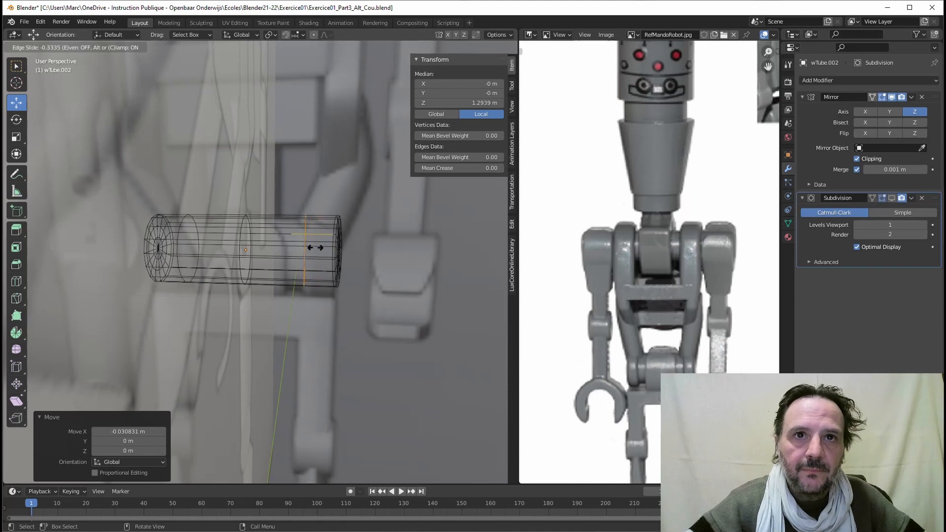
click(324, 247)
mouse_move(325, 247)
middle_down()
mouse_move(301, 246)
mouse_move(326, 245)
middle_up()
Step: Switch to face selection and turn on X-ray for the hip tube's outer end
scroll(330, 242, up, 5)
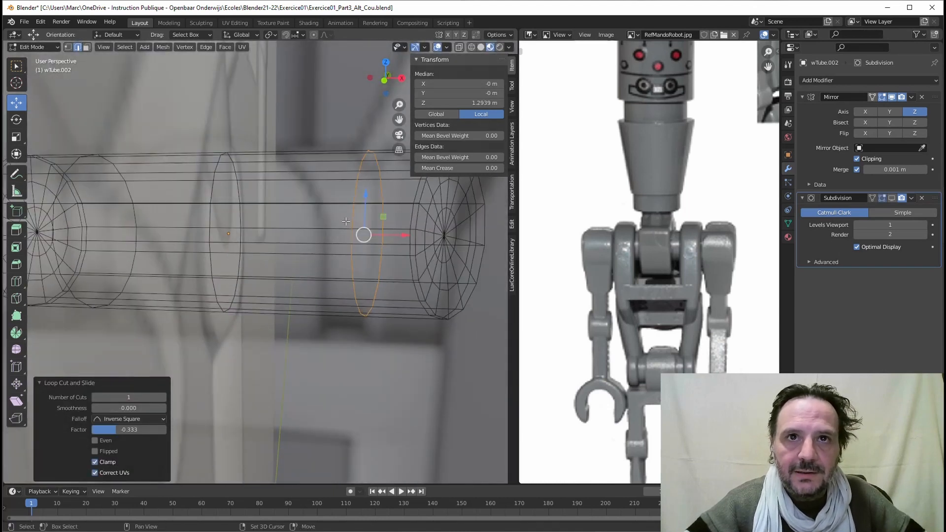
shift+middle_drag(363, 214, 267, 258)
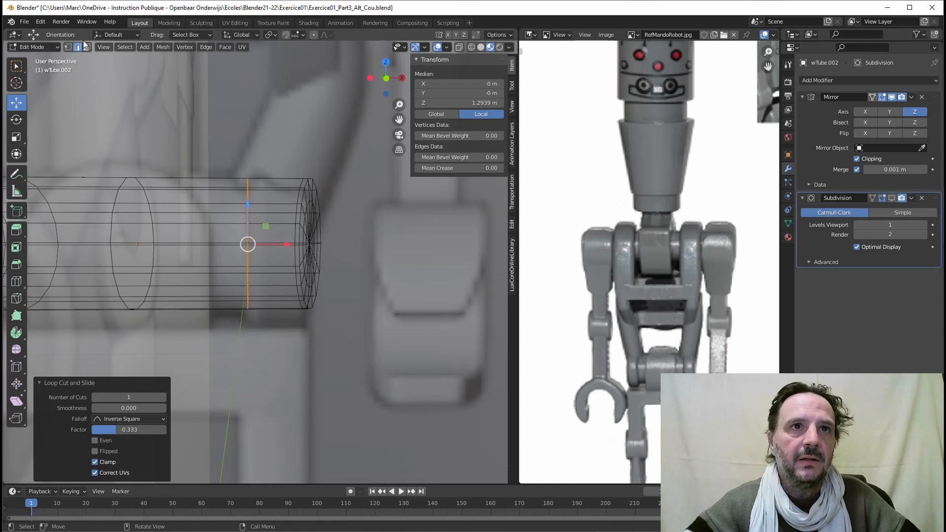
click(87, 48)
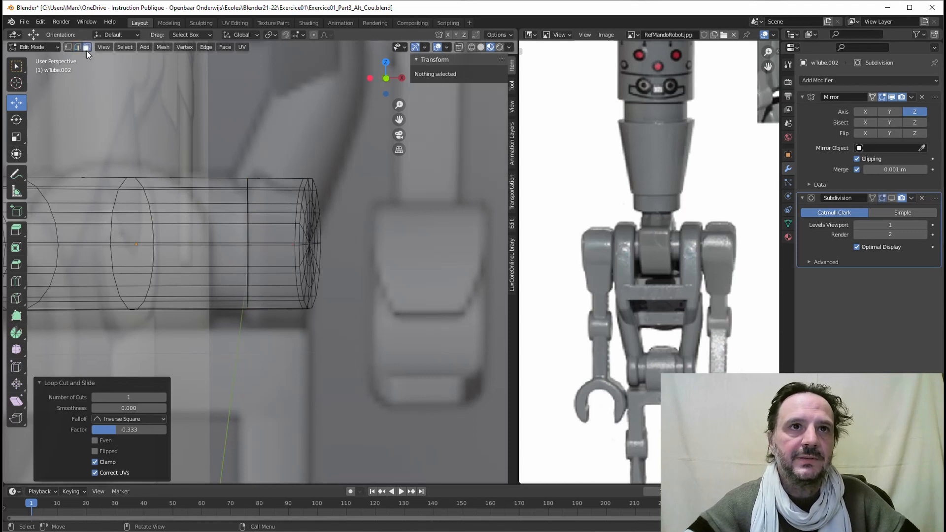
click(458, 51)
middle_drag(443, 98, 431, 129)
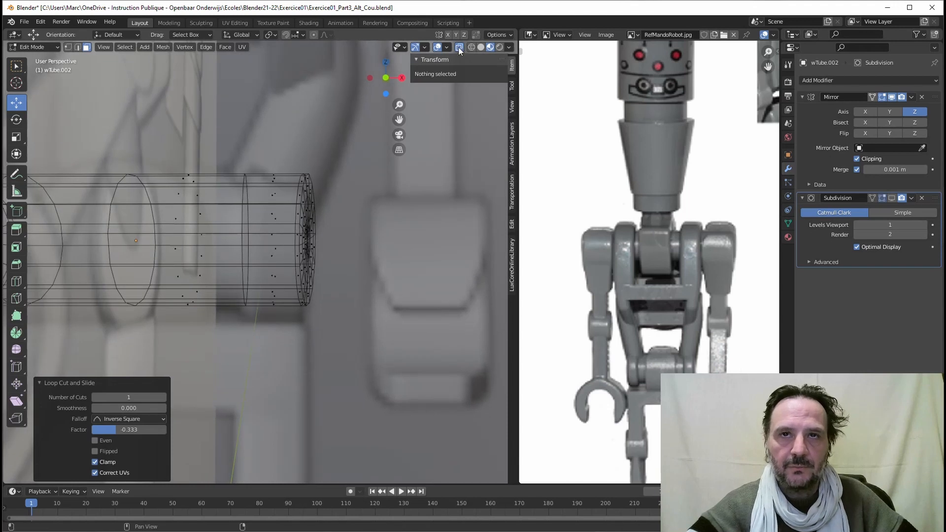
Step: Extrude the two face loops at the tube's outer end in place and scale them by 1.164 in Y and Z only to form a collar
middle_drag(348, 208, 308, 228)
alt+click(298, 299)
scroll(296, 238, up, 2)
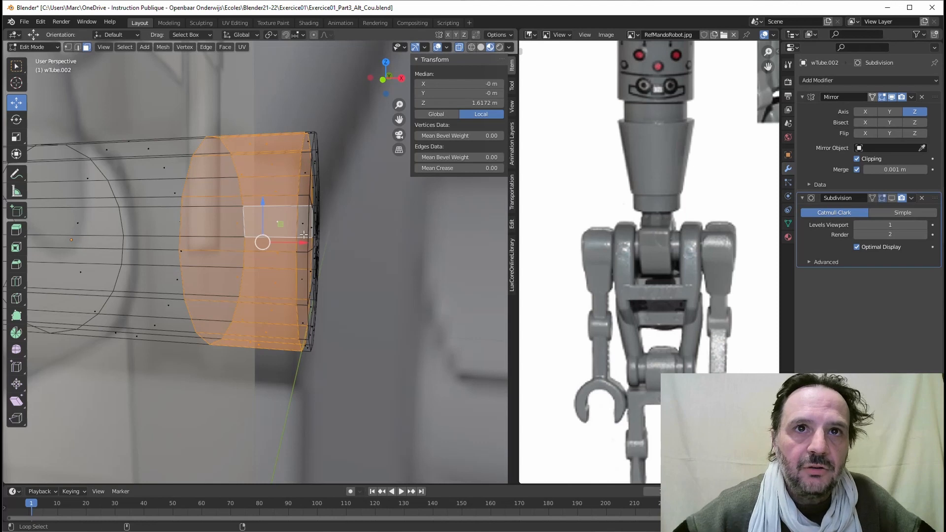
alt+shift+click(301, 195)
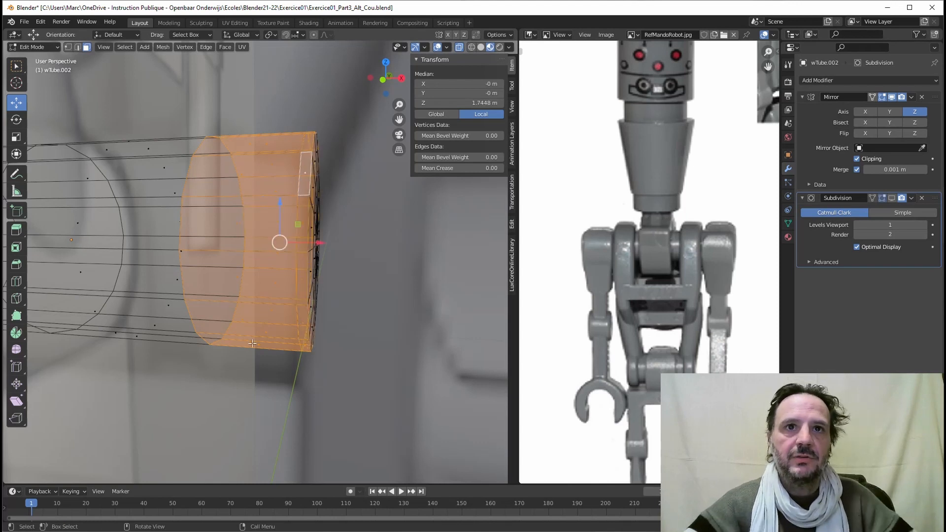
middle_drag(253, 343, 294, 309)
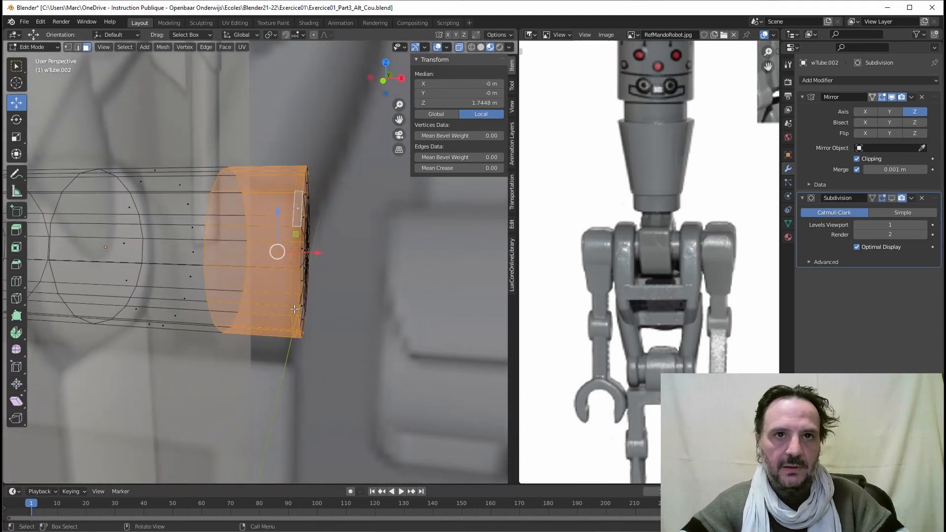
key(e)
right_click(294, 309)
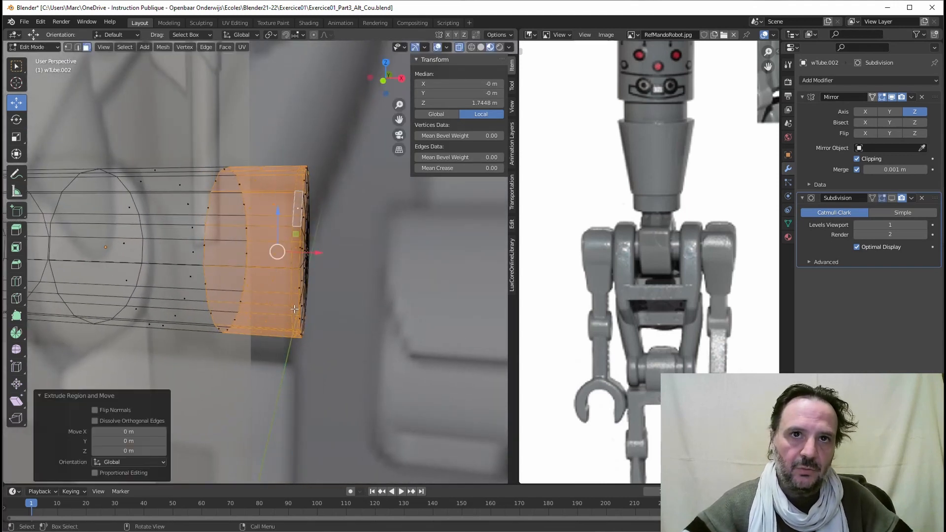
key(s)
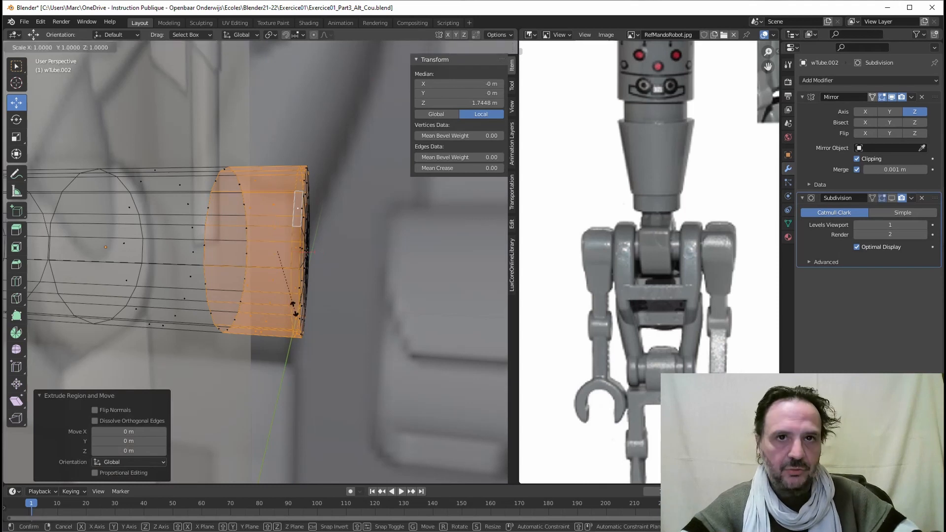
key(shift+x)
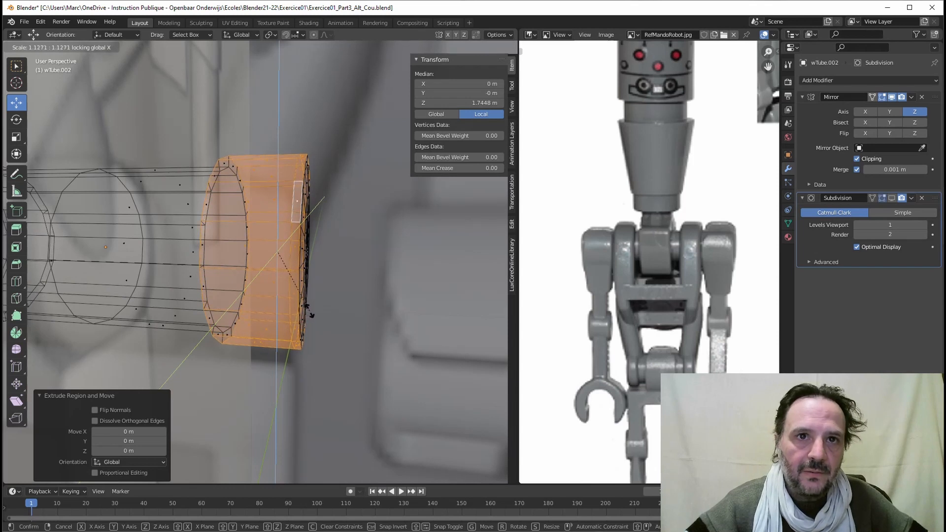
click(312, 313)
Step: Switch to edge selection and select the outer and inner edge loops on the collar's inward-facing side
mouse_move(312, 312)
middle_down()
mouse_move(311, 298)
mouse_move(326, 308)
mouse_move(322, 319)
middle_up()
scroll(295, 249, up, 3)
shift+middle_drag(299, 210, 300, 266)
click(77, 48)
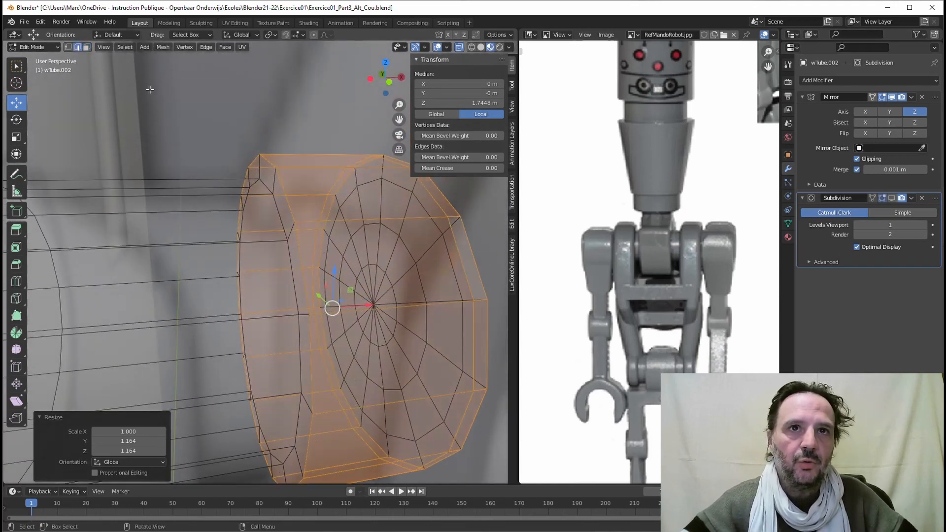
alt+click(266, 156)
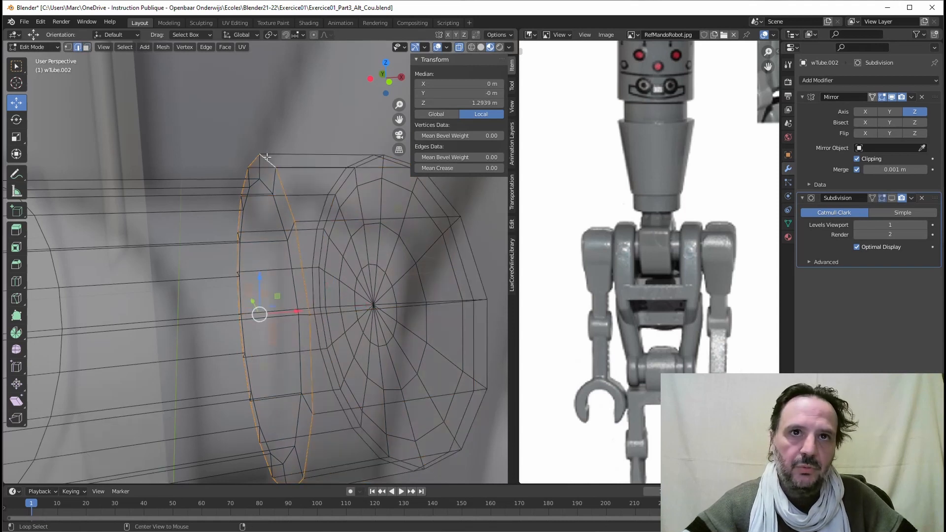
alt+shift+click(265, 185)
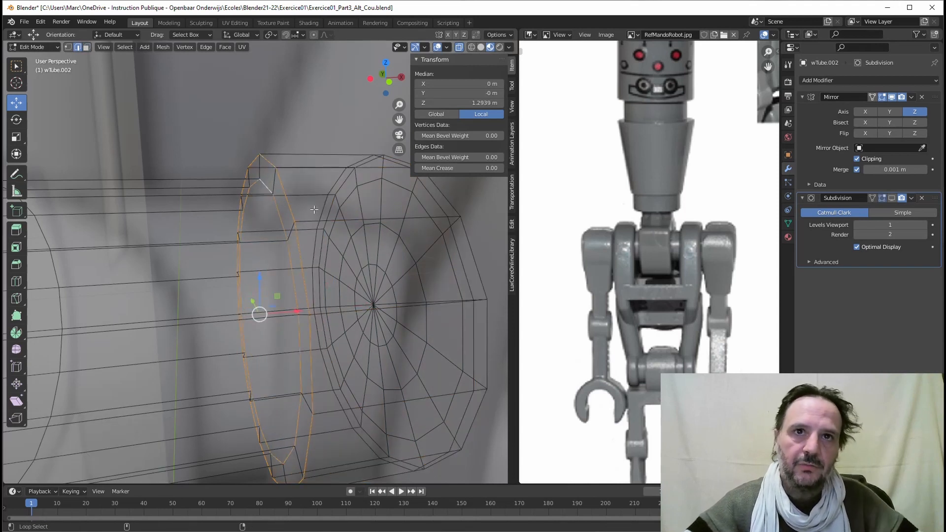
shift+middle_drag(332, 192, 285, 195)
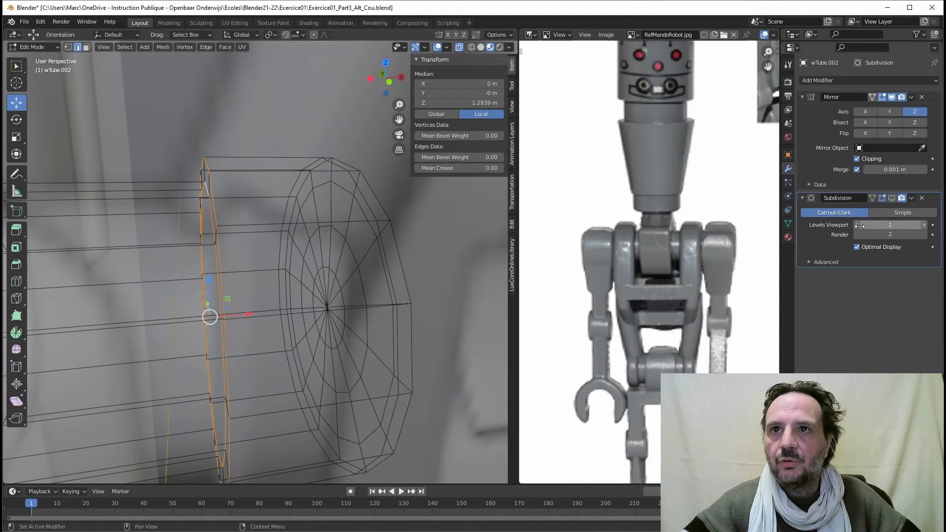
Step: Set the hip tube's viewport display to Textured and turn off X-ray
click(788, 155)
click(876, 268)
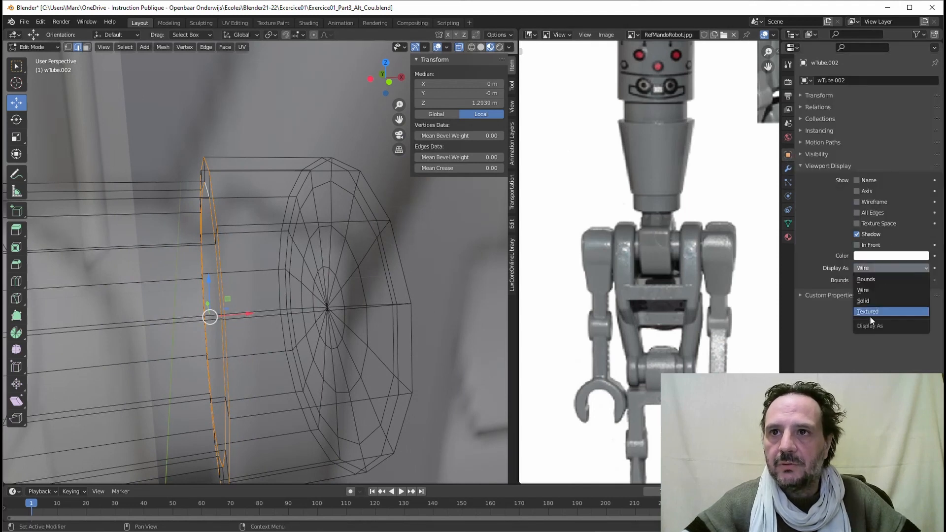
click(868, 312)
middle_drag(318, 196, 216, 176)
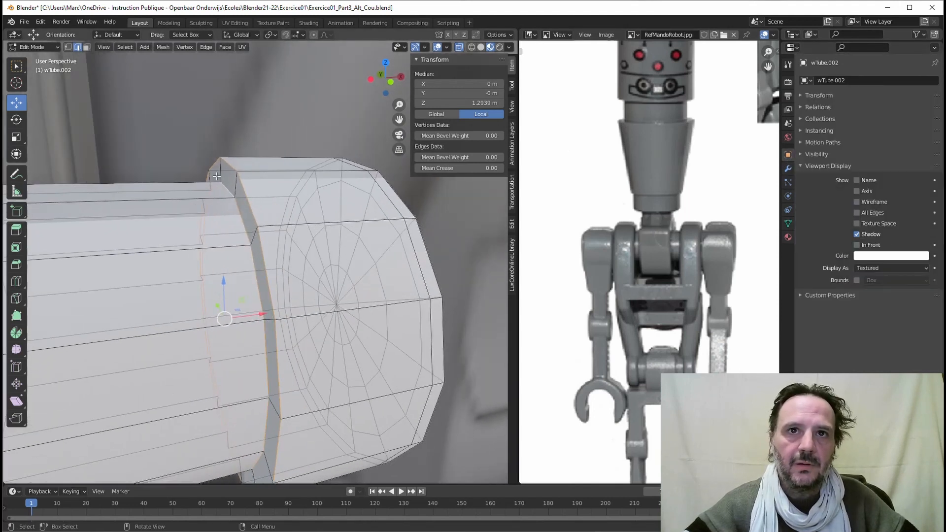
click(460, 48)
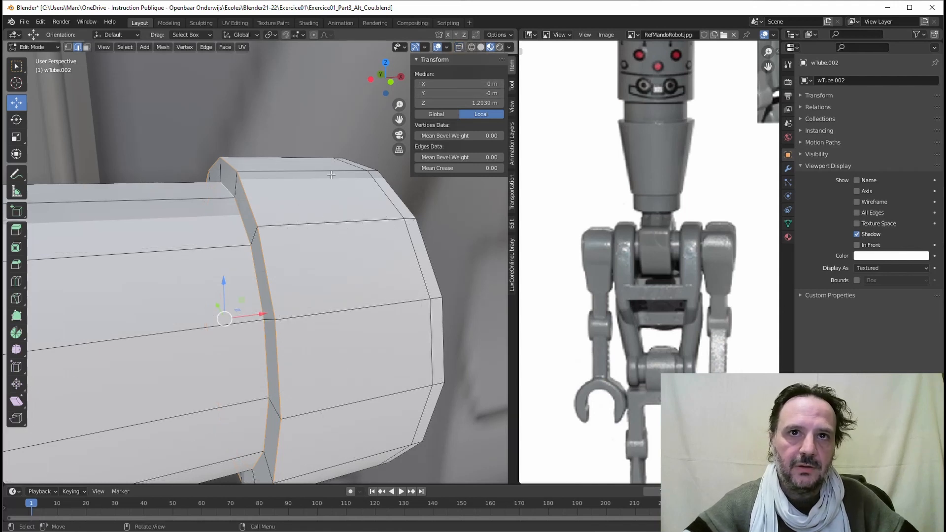
Step: Add the collar's outer end loop to the selection and bevel the loops with a width of 0.0315 m and 2 segments
alt+shift+click(359, 162)
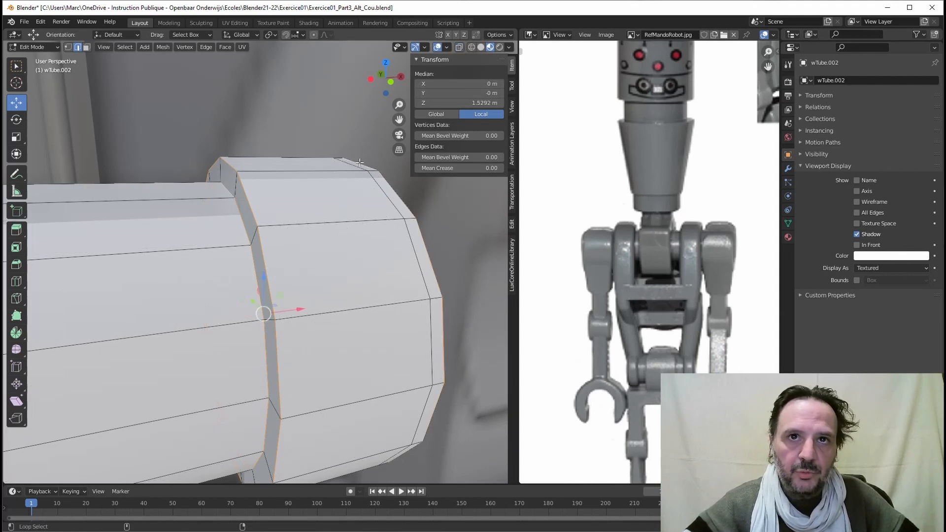
middle_drag(408, 291, 353, 255)
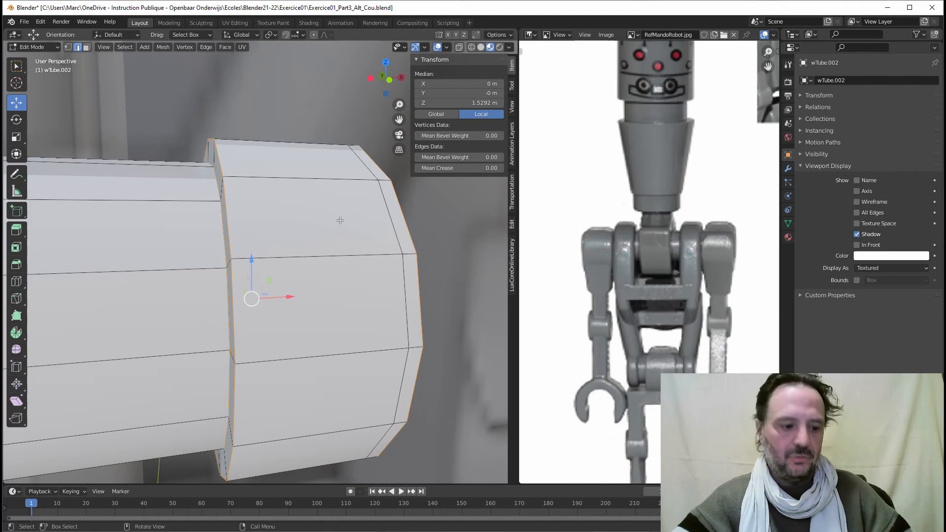
key(ctrl+b)
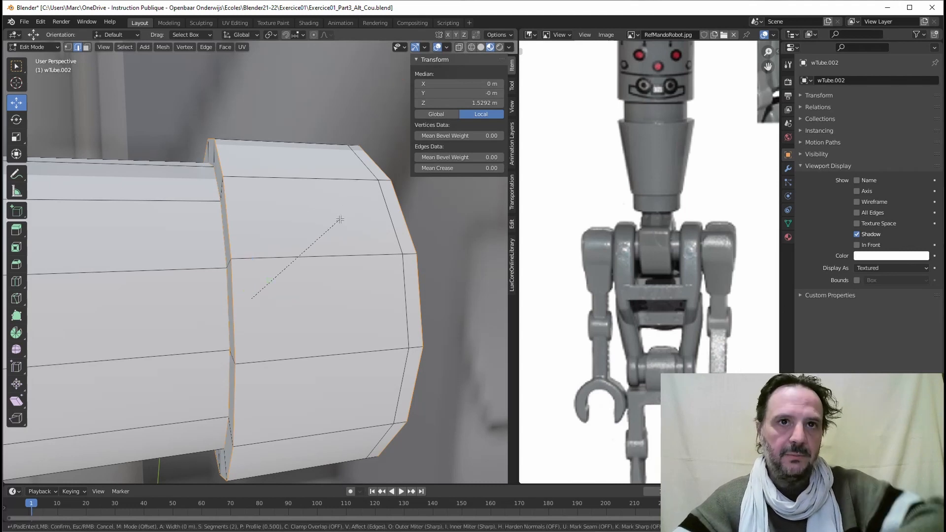
click(346, 215)
scroll(325, 236, down, 6)
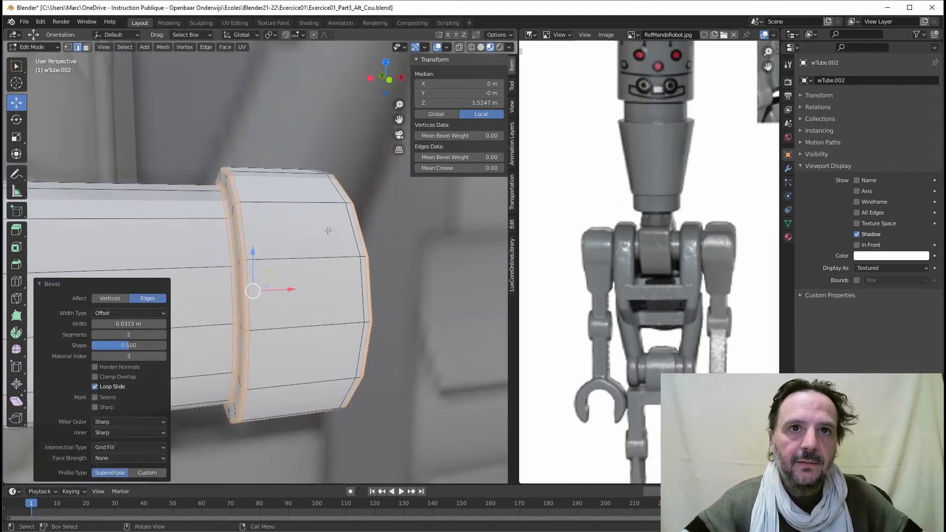
Step: Return to Object Mode and apply flat shading to the hip tube
key(Tab)
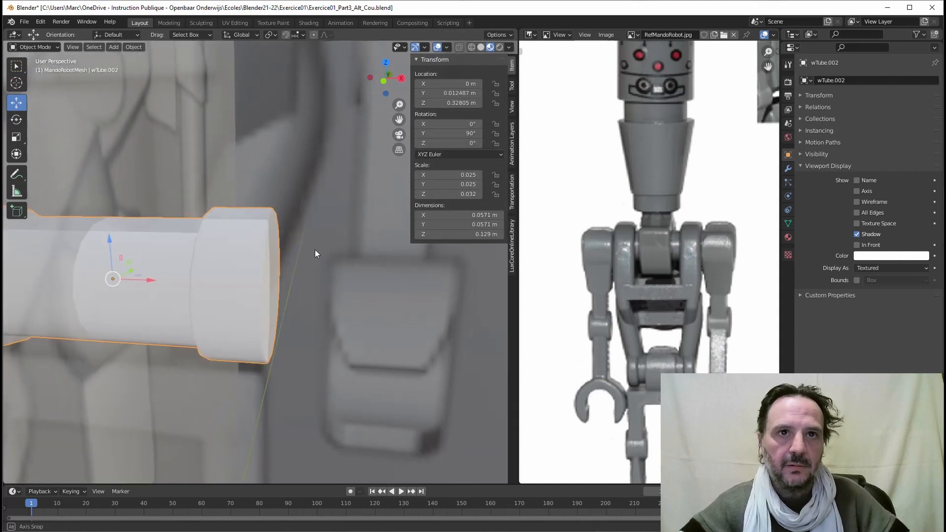
scroll(311, 248, up, 2)
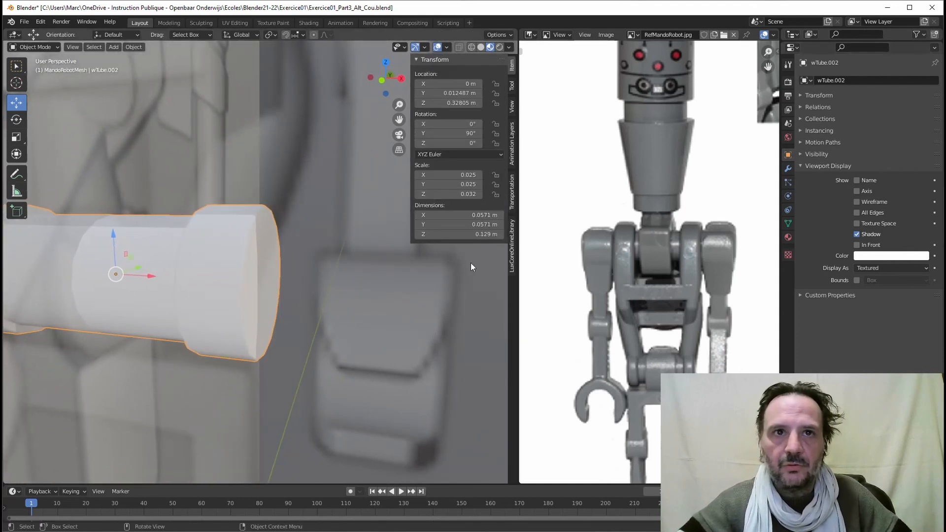
click(133, 48)
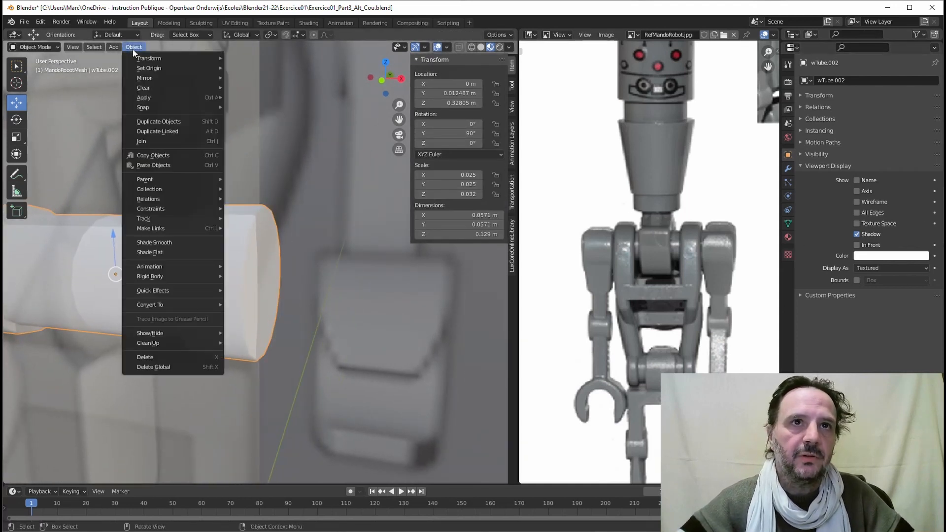
click(164, 252)
scroll(264, 149, down, 5)
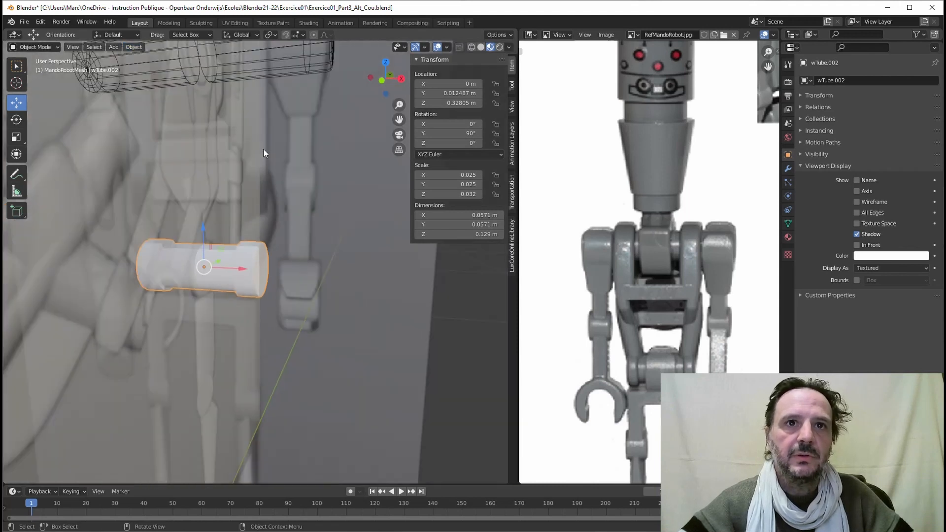
Step: Apply smooth shading to the shoulder tube and set its viewport display to Textured
click(246, 143)
click(134, 47)
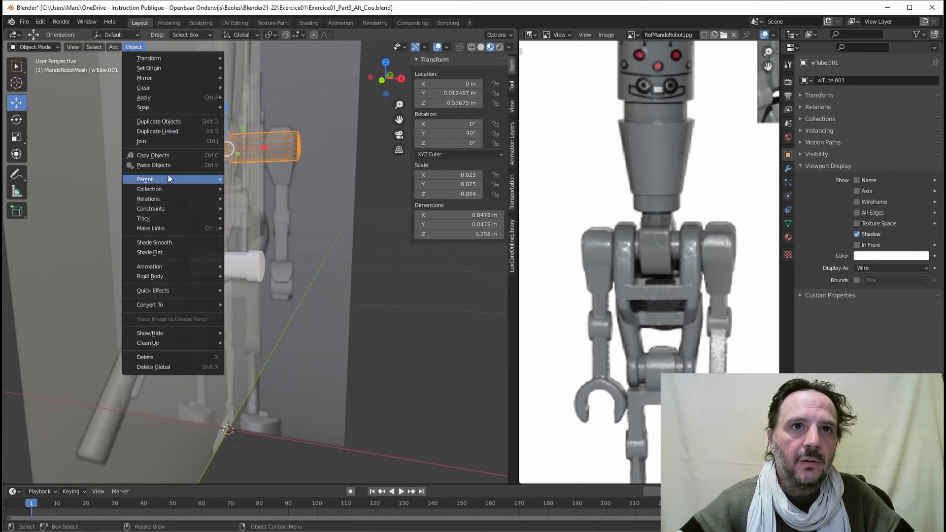
click(161, 241)
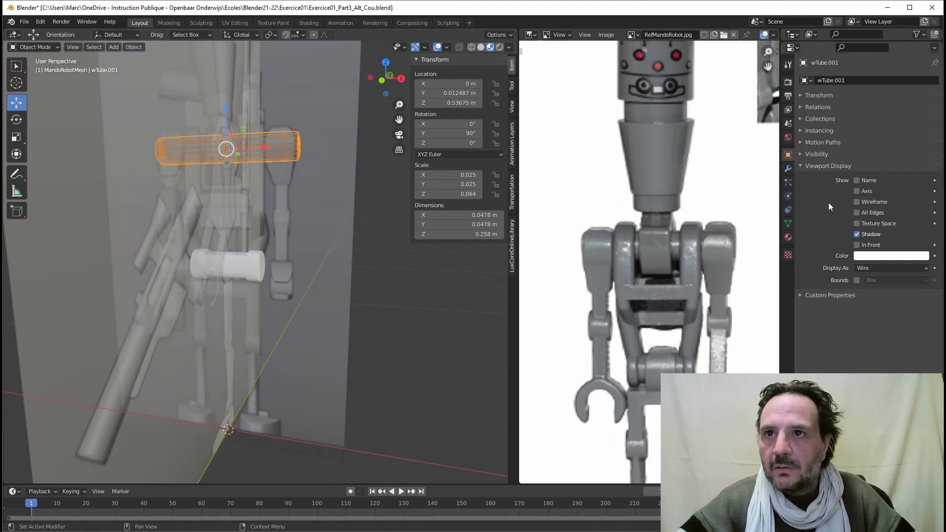
click(872, 268)
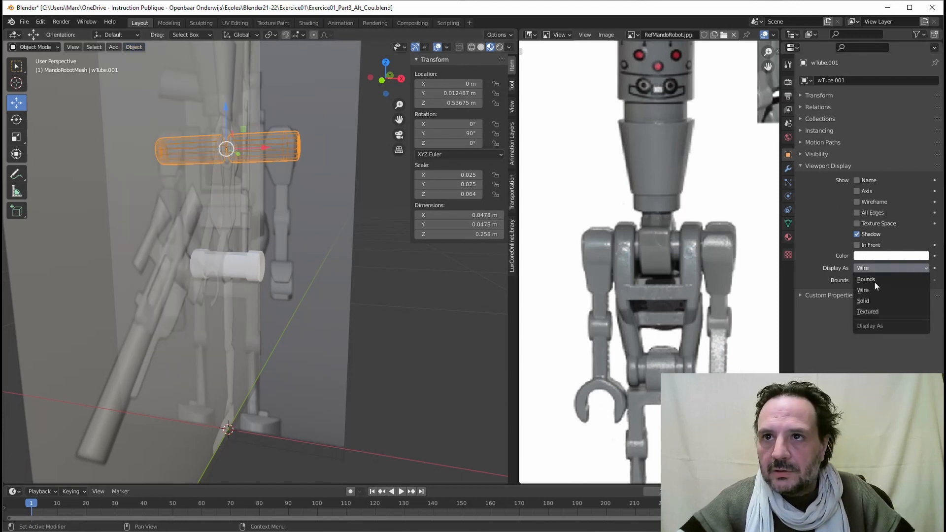
click(874, 311)
scroll(242, 231, up, 5)
scroll(254, 250, up, 3)
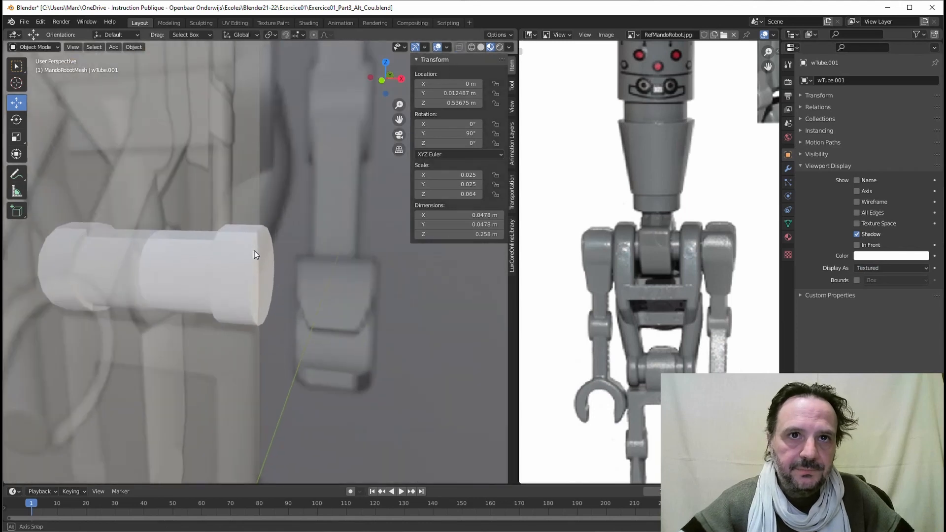
Step: Turn on viewport display for the hip tube's Subdivision modifier
click(262, 258)
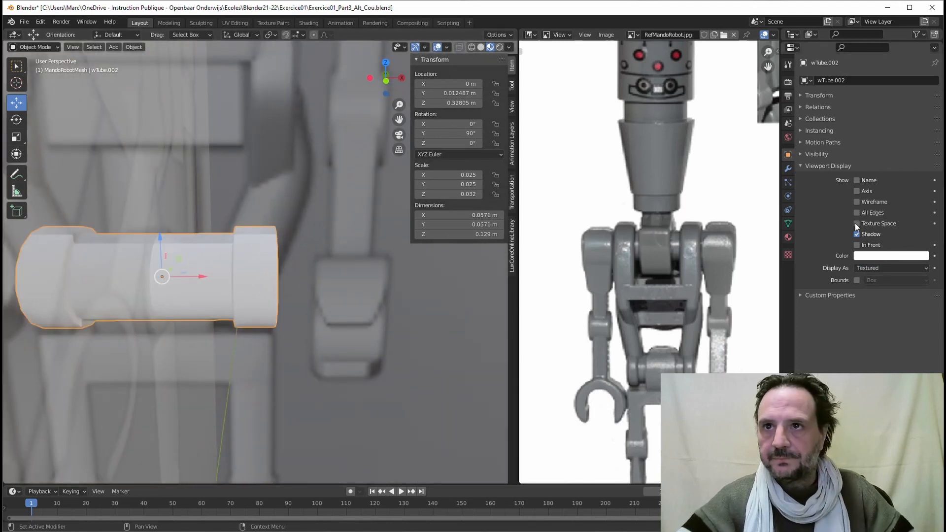
click(788, 168)
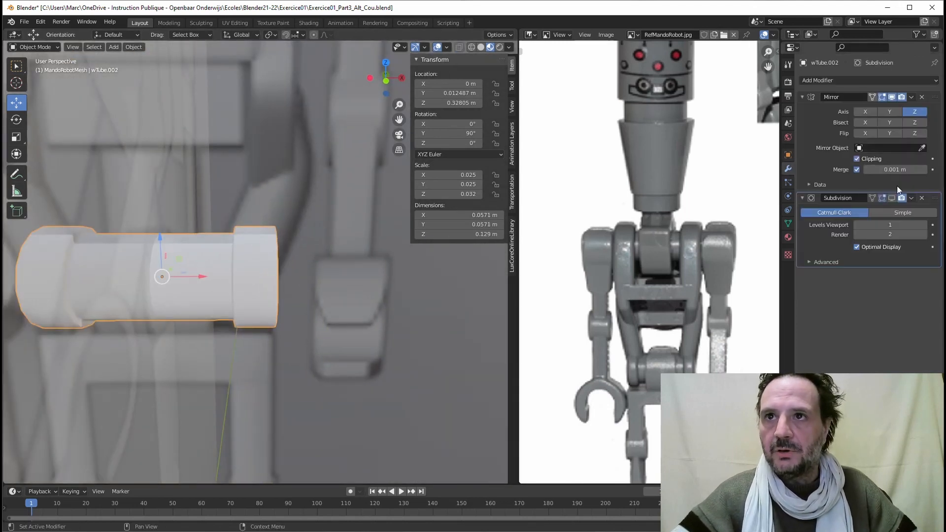
middle_drag(214, 242, 244, 244)
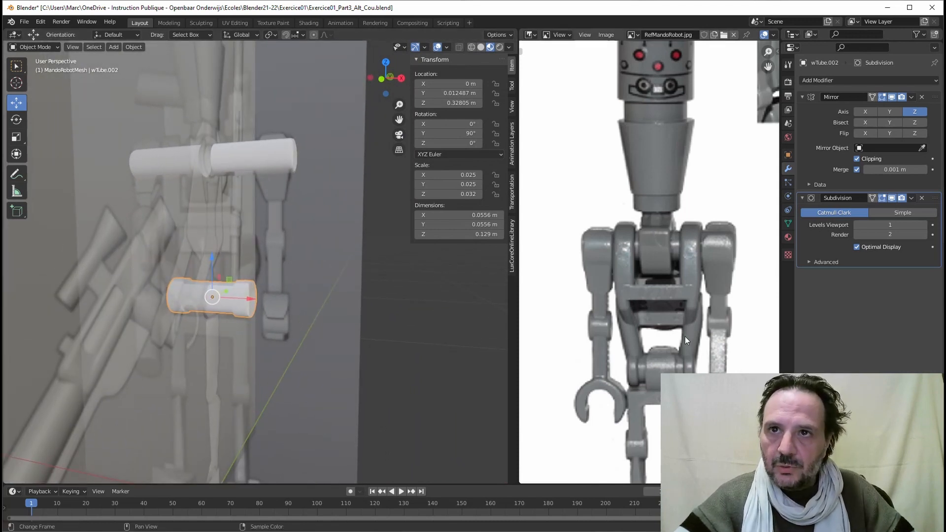
middle_drag(252, 243, 173, 246)
middle_drag(248, 257, 329, 278)
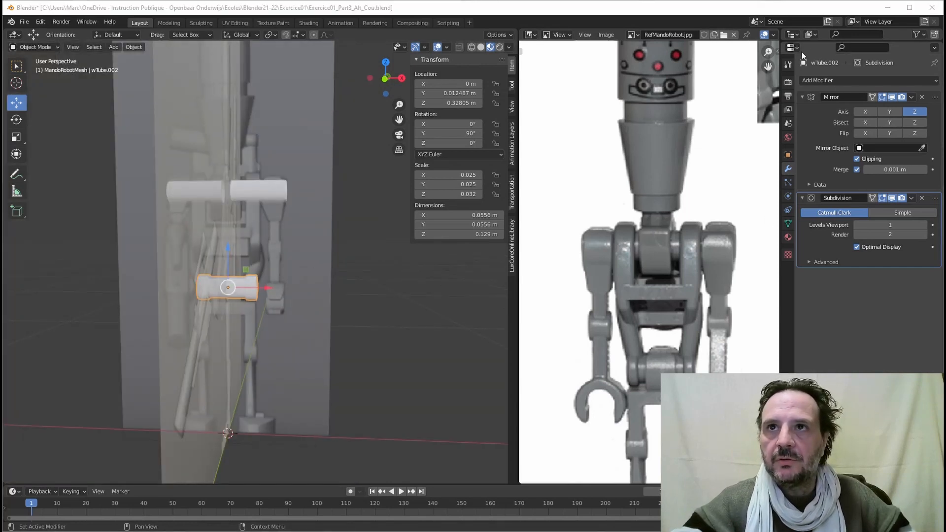
Step: Reveal the object list and rename the shoulder tube wTube.001 as Epaules
drag(806, 42, 810, 140)
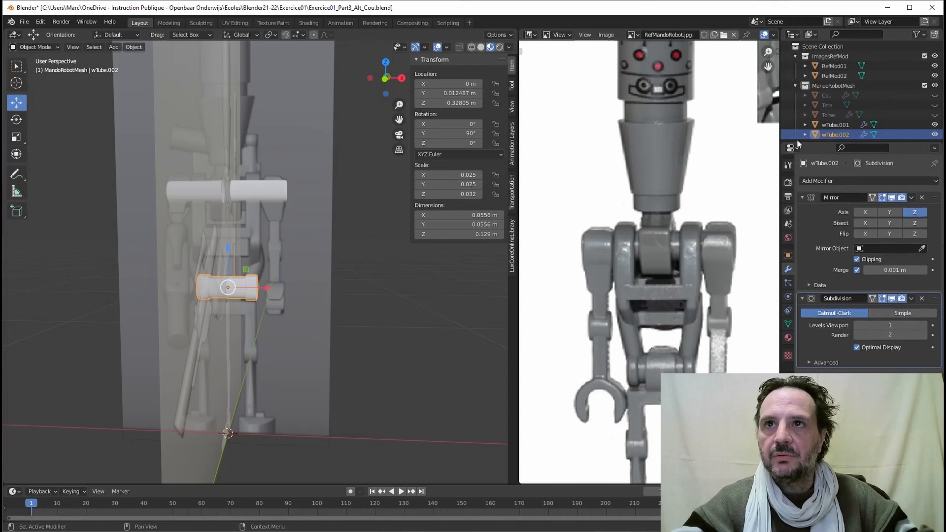
click(828, 122)
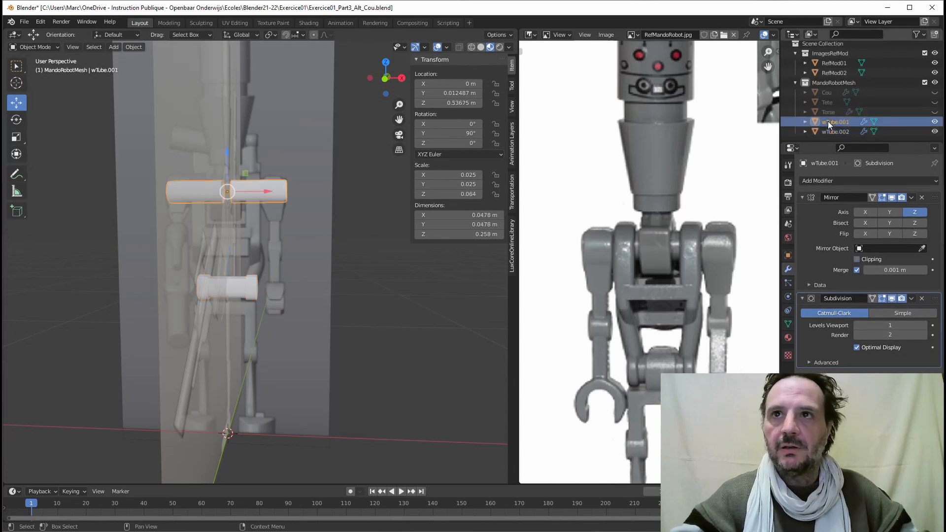
double_click(828, 121)
text(Epa)
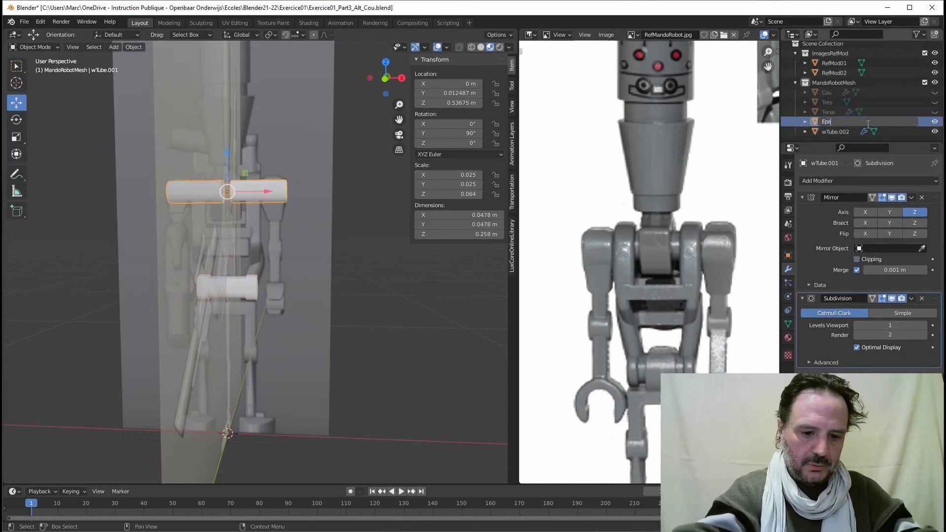
text(ules)
key(Return)
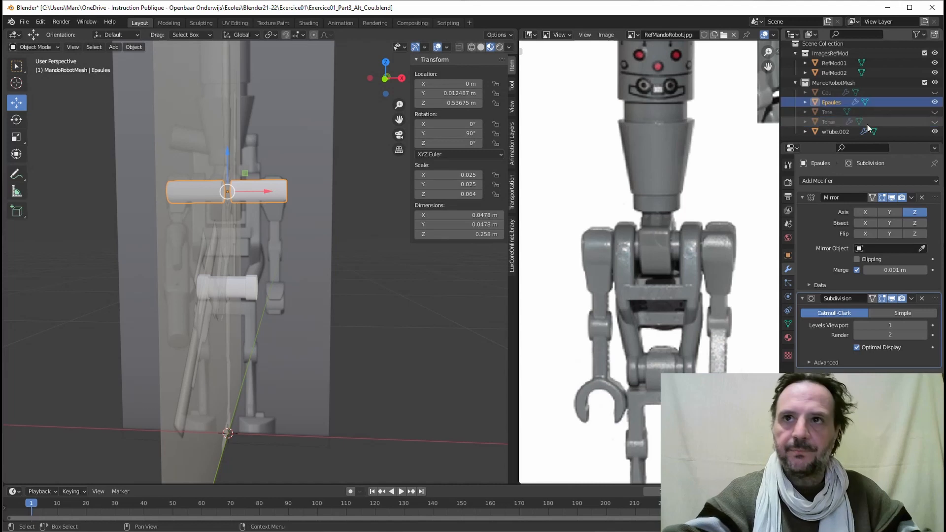
click(835, 132)
double_click(836, 132)
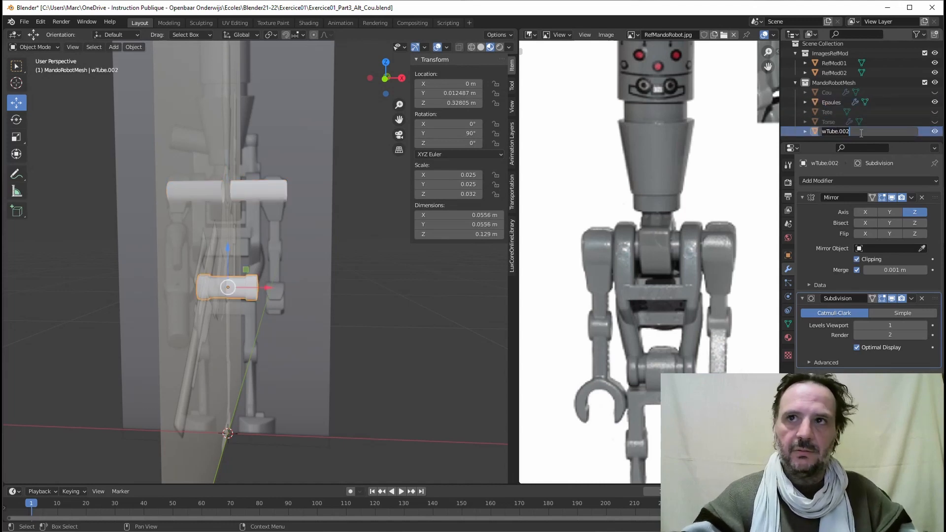
key(Escape)
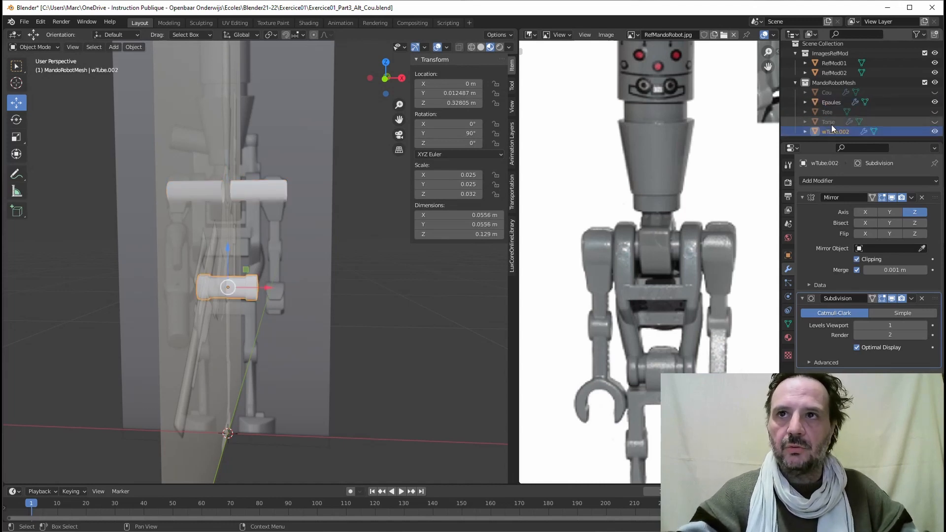
Step: Unhide the Torse object and inspect the gap between the torso and the hip tube
click(935, 122)
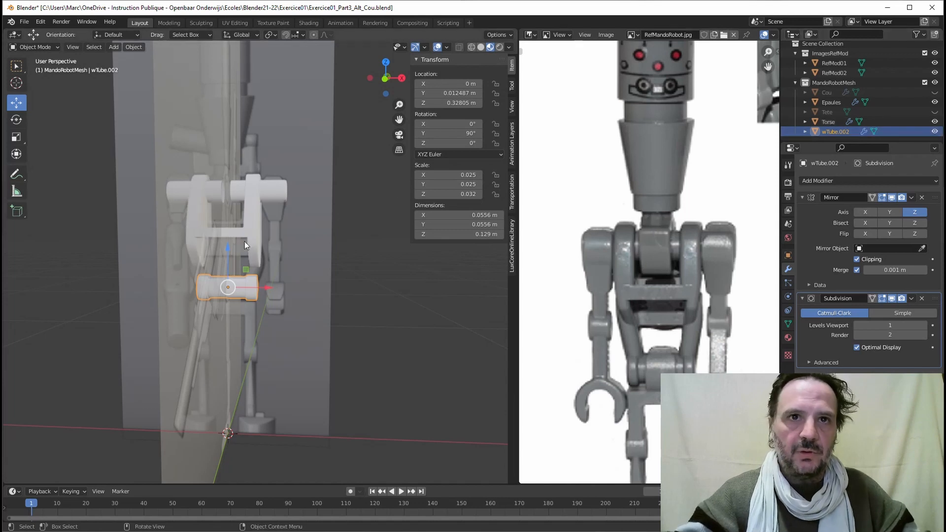
scroll(247, 281, up, 5)
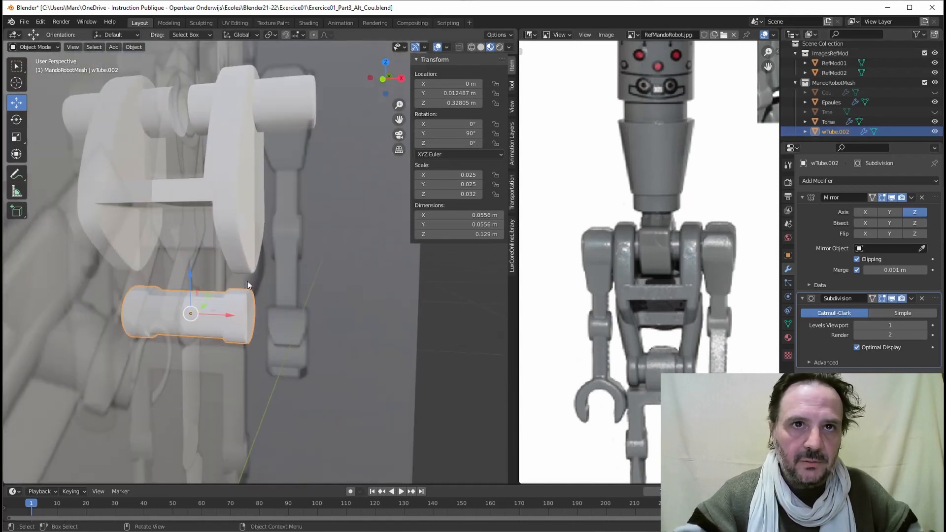
middle_drag(256, 273, 247, 292)
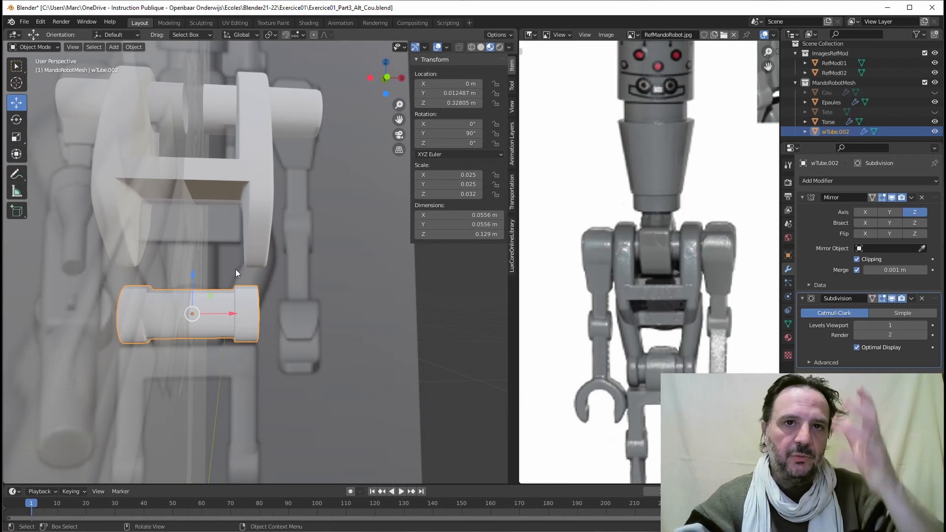
mouse_move(306, 276)
middle_down()
mouse_move(290, 290)
mouse_move(296, 284)
middle_up()
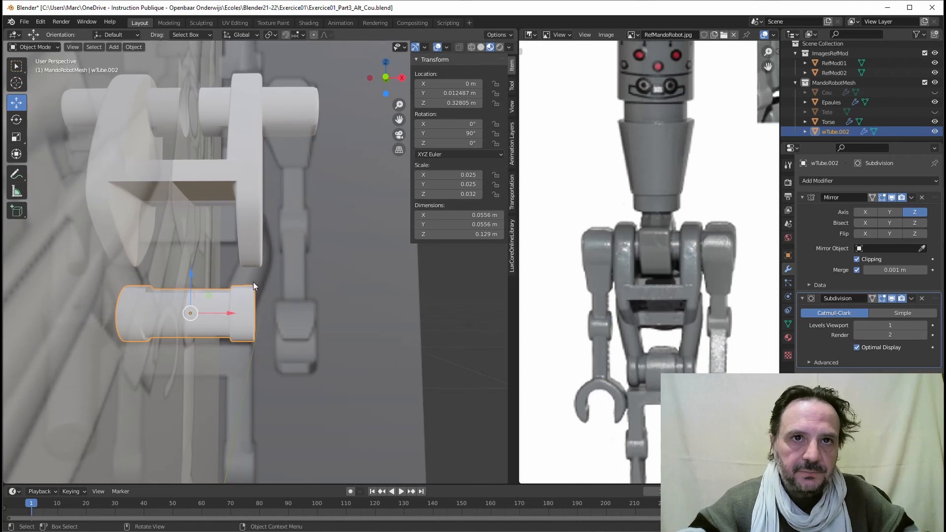
Step: Add a mesh cylinder with default settings and delete it
click(114, 47)
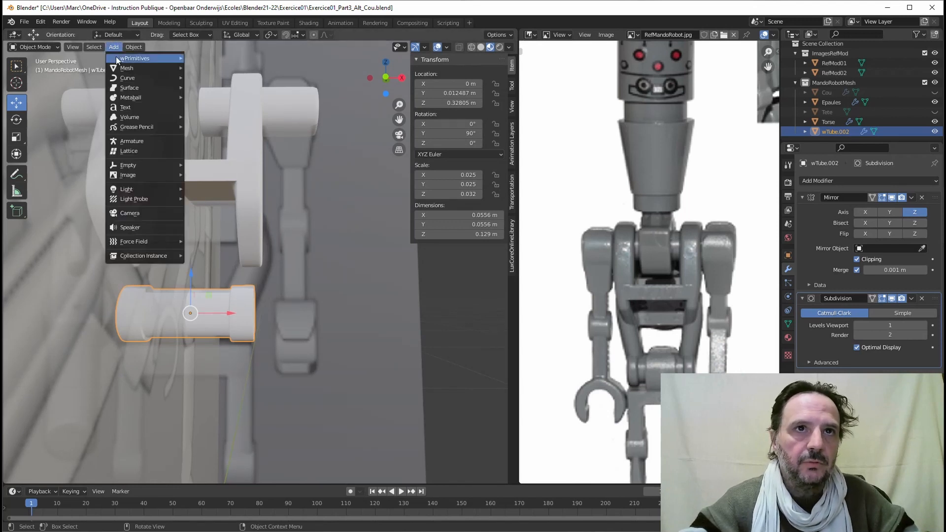
mouse_move(147, 58)
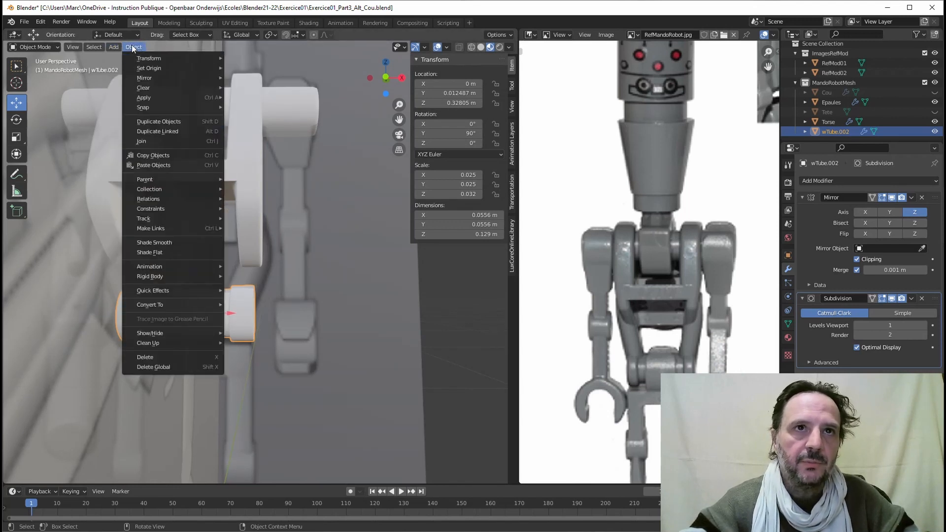
mouse_move(122, 68)
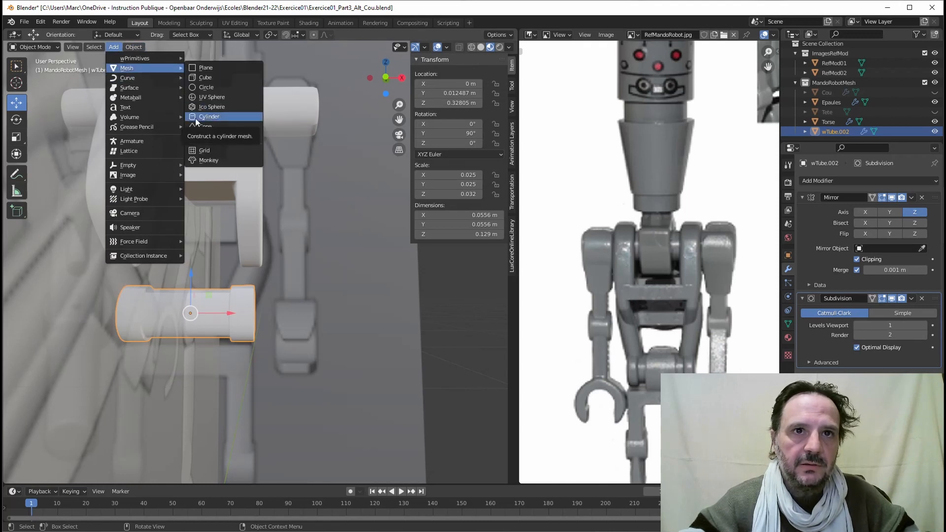
click(196, 120)
scroll(246, 272, down, 3)
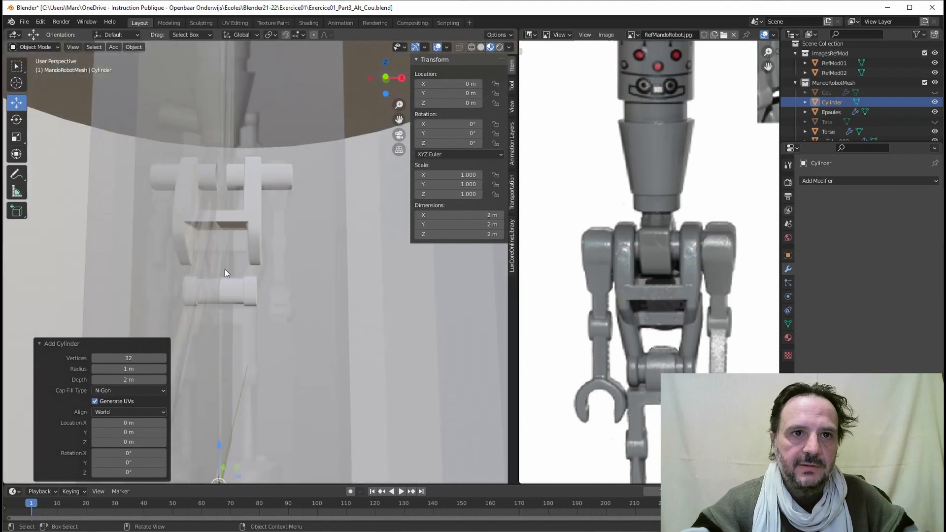
scroll(137, 366, down, 3)
scroll(191, 398, down, 6)
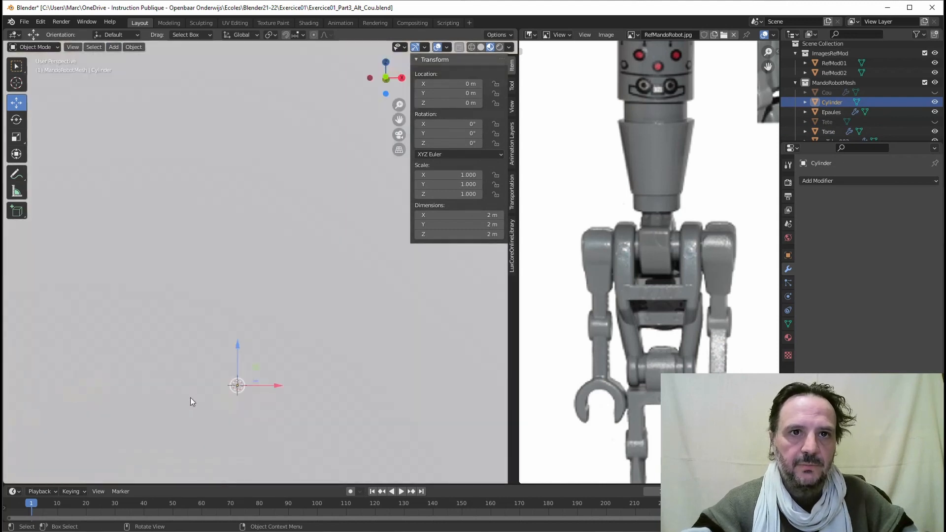
scroll(84, 459, down, 1)
scroll(253, 384, down, 2)
mouse_move(253, 384)
middle_down()
mouse_move(224, 394)
mouse_move(244, 369)
middle_up()
key(Delete)
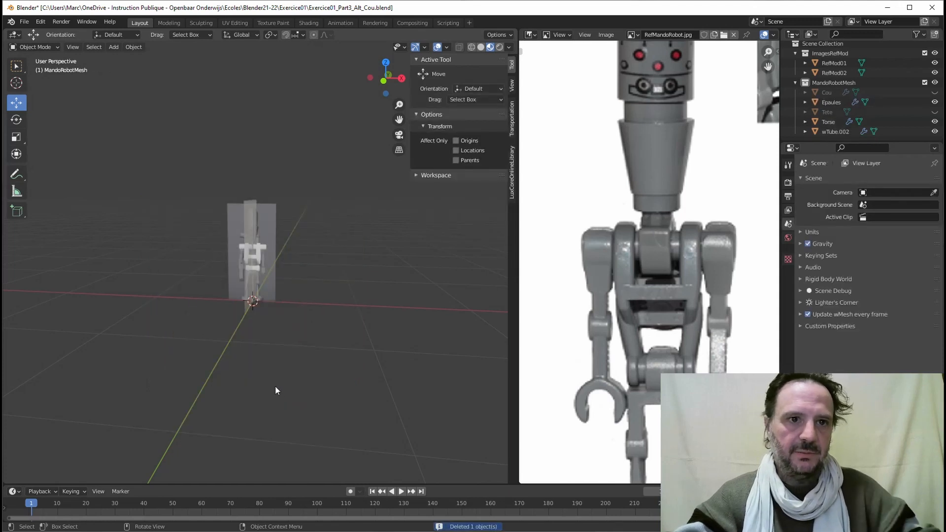
Step: Add a mesh cylinder and set its vertices to 16
click(116, 49)
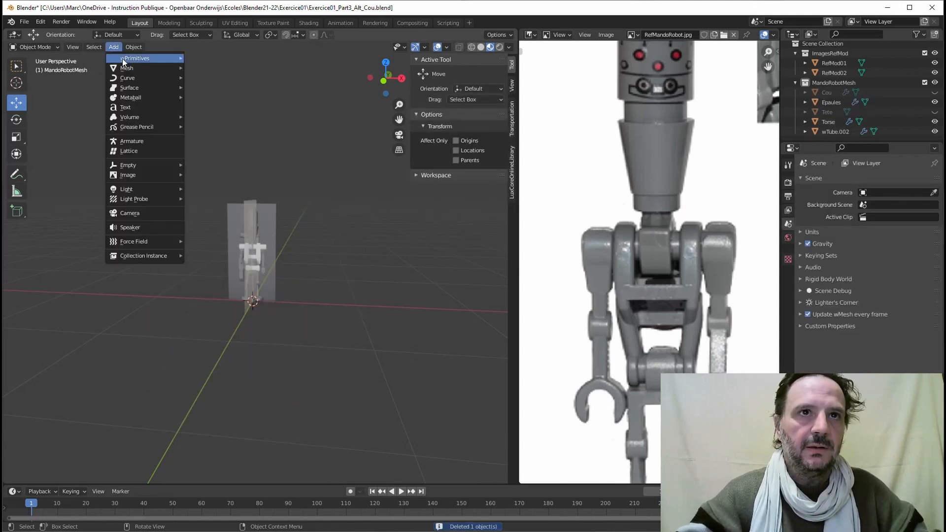
mouse_move(134, 69)
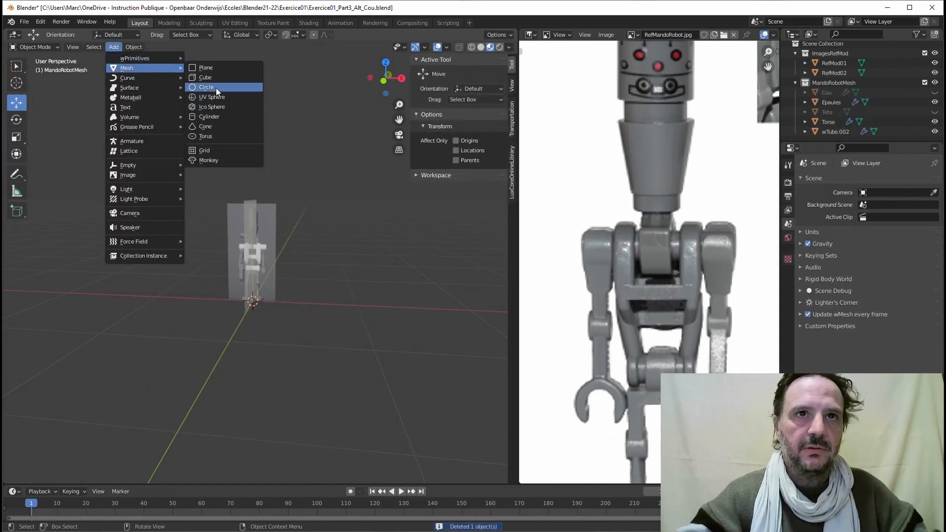
click(212, 117)
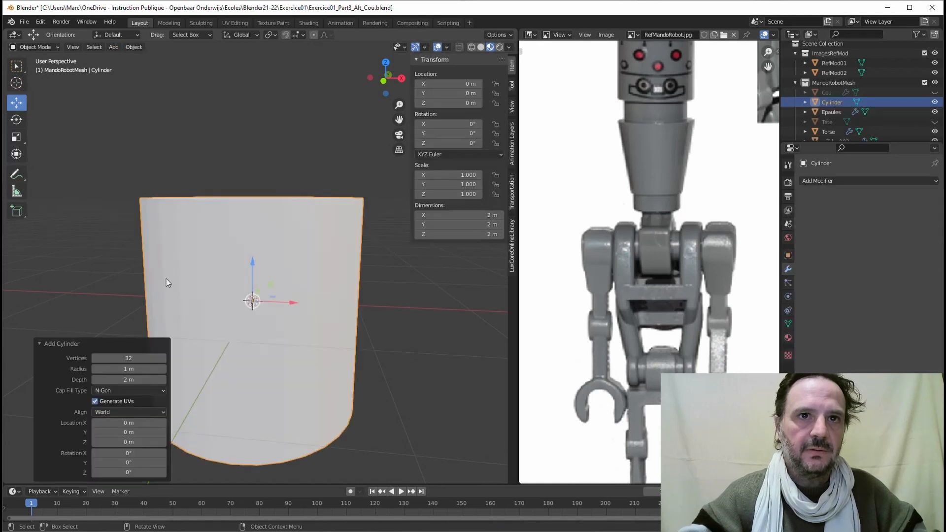
click(123, 358)
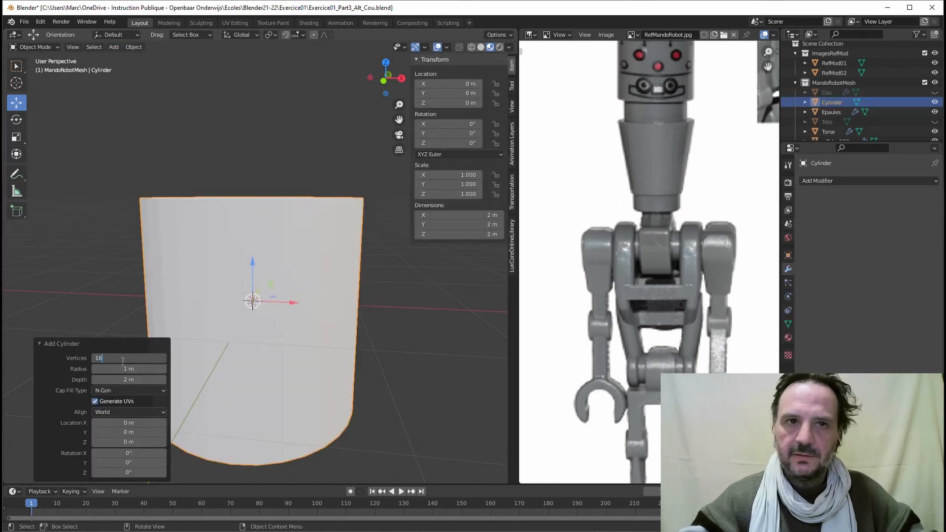
text(16)
key(Return)
Step: Scale the 16-vertex cylinder down to about 0.285 and delete it
key(s)
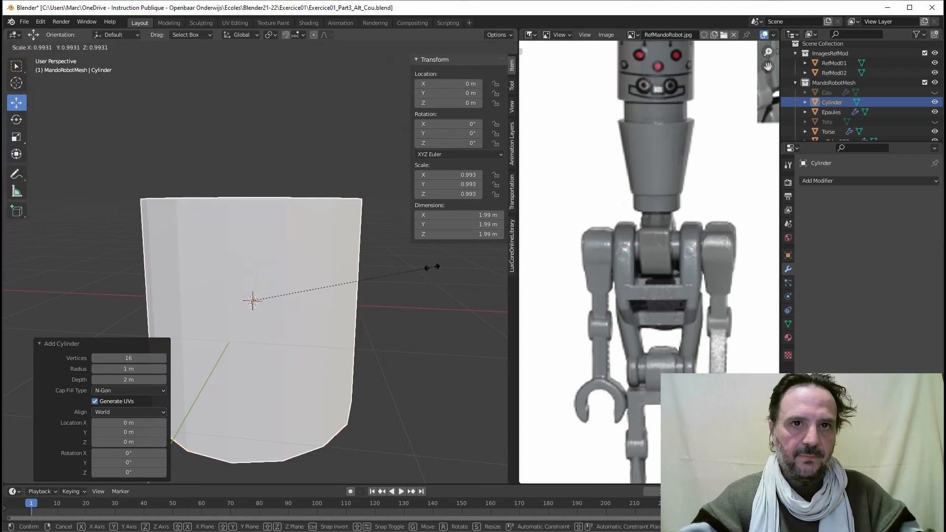
click(304, 304)
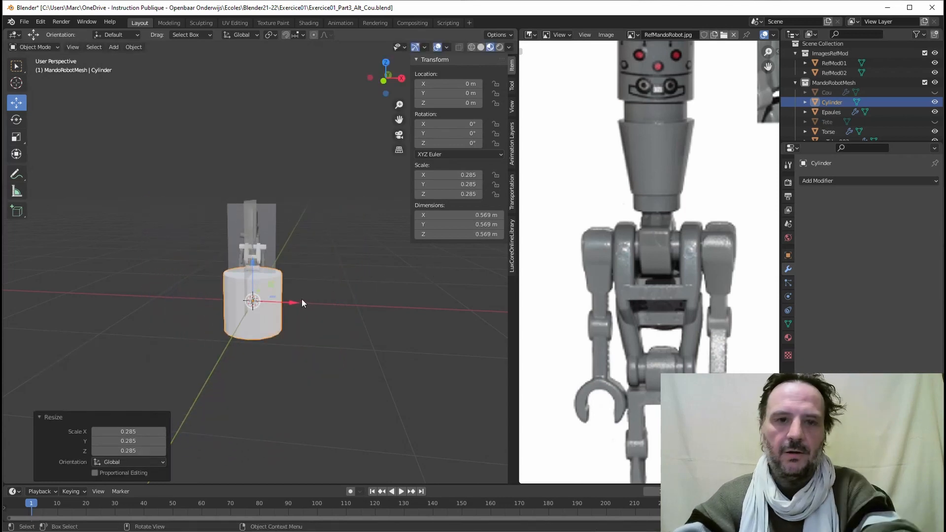
key(Delete)
Step: Add a wTube primitive and turn off Centered in its wMesh data
click(113, 47)
mouse_move(119, 58)
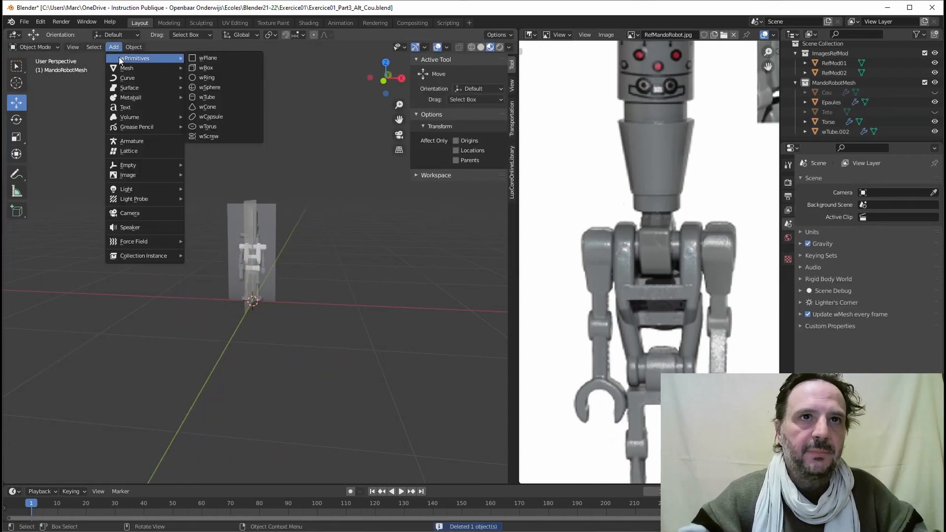
click(199, 98)
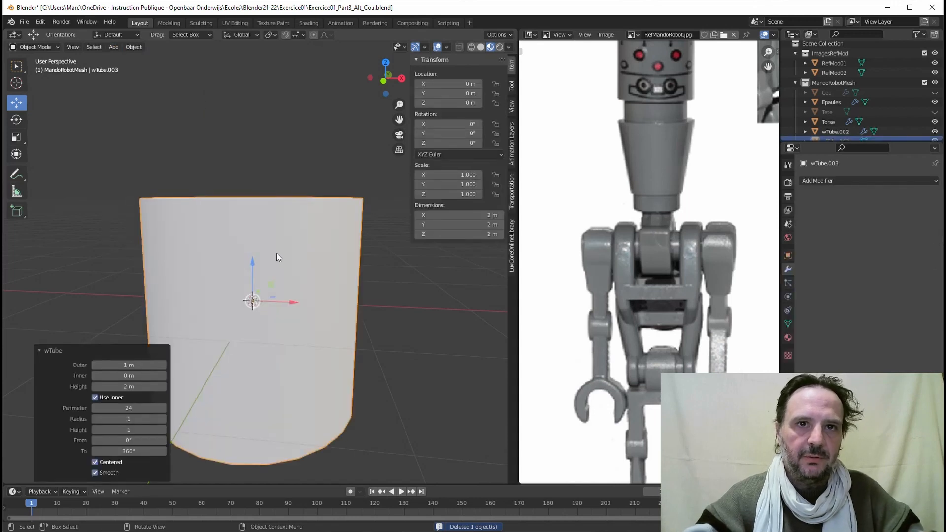
click(788, 321)
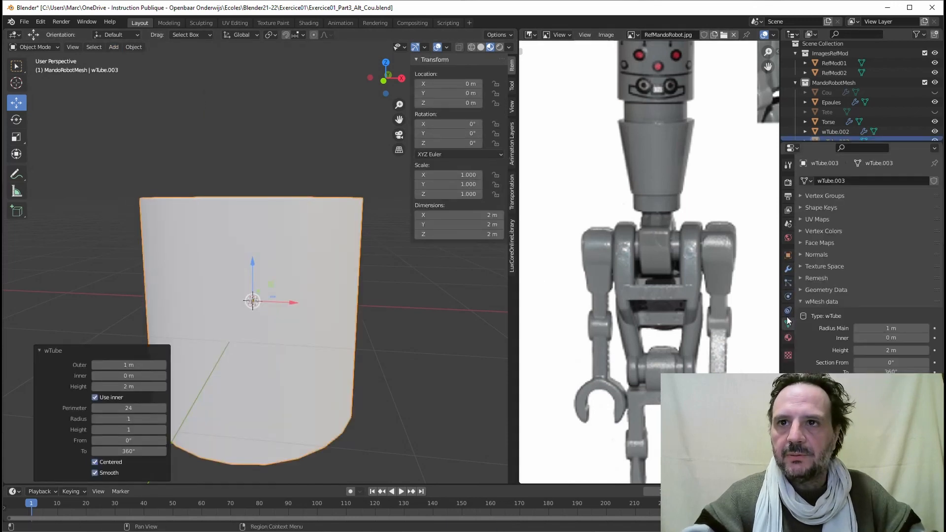
drag(809, 143, 812, 42)
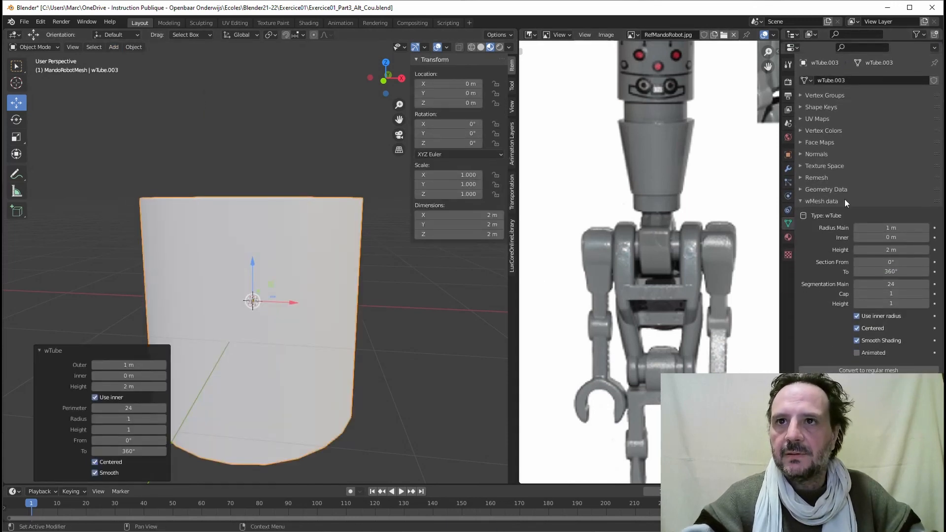
click(867, 329)
Step: Scale the new tube to about 0.035 and move it to about X 0.053 m, Z 0.345 m, above the hip tube's collar
key(s)
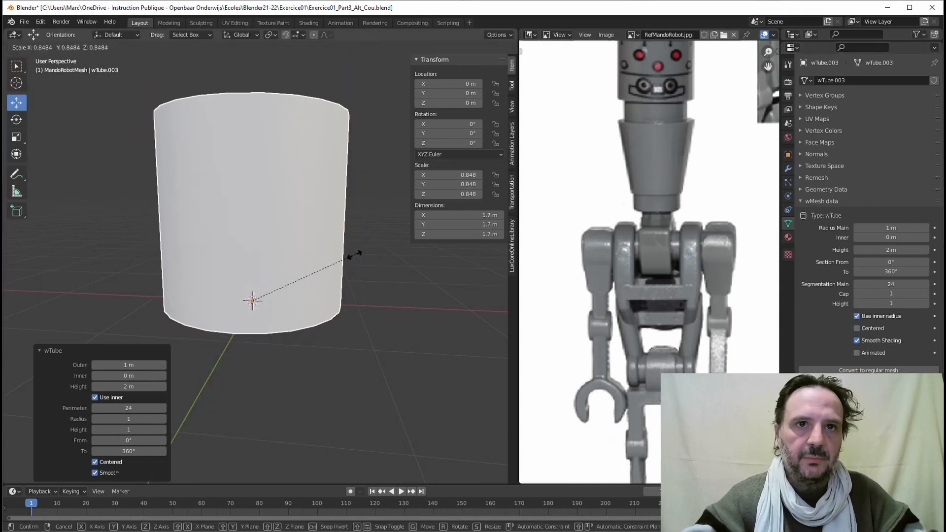
click(258, 300)
drag(252, 266, 253, 231)
scroll(260, 269, up, 9)
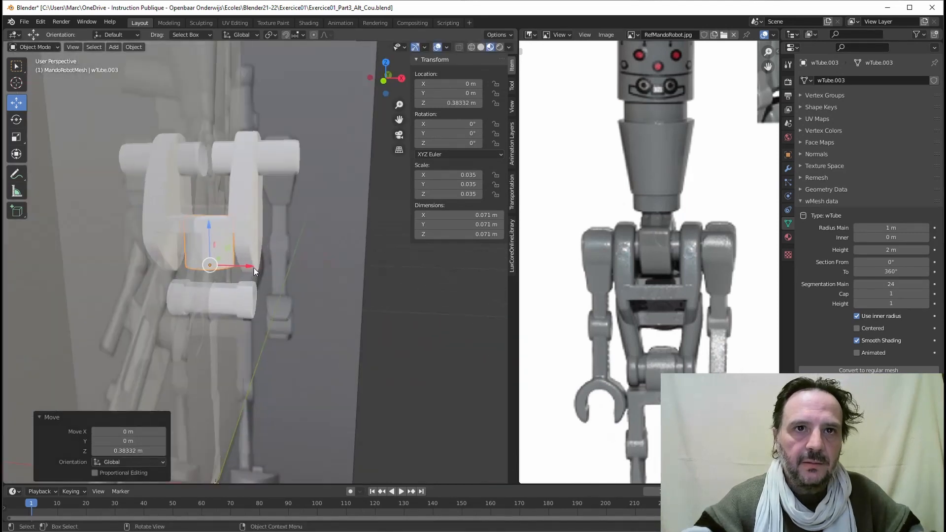
scroll(253, 268, up, 3)
middle_drag(252, 241, 235, 245)
drag(217, 241, 278, 286)
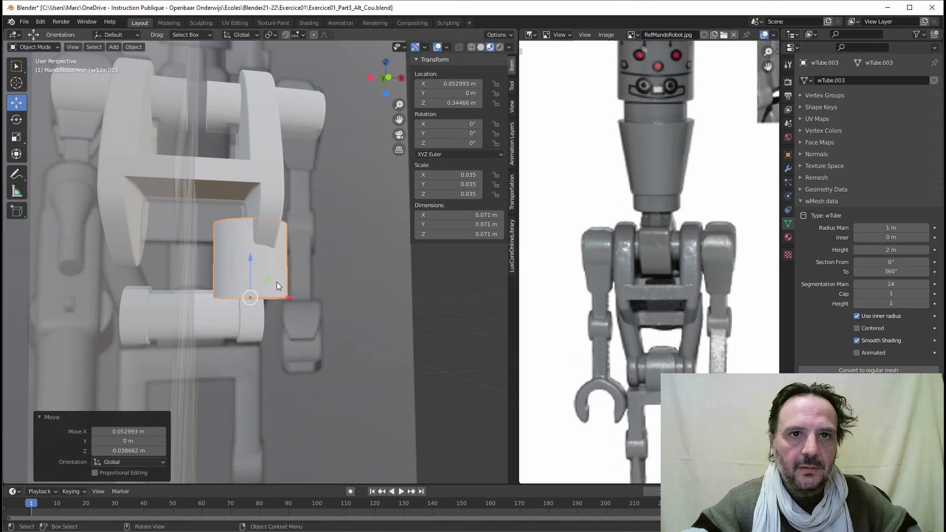
Step: Scale the new tube down to about 0.016 and stretch it along Z to a scale of about 0.044
click(388, 78)
middle_drag(315, 147, 261, 214)
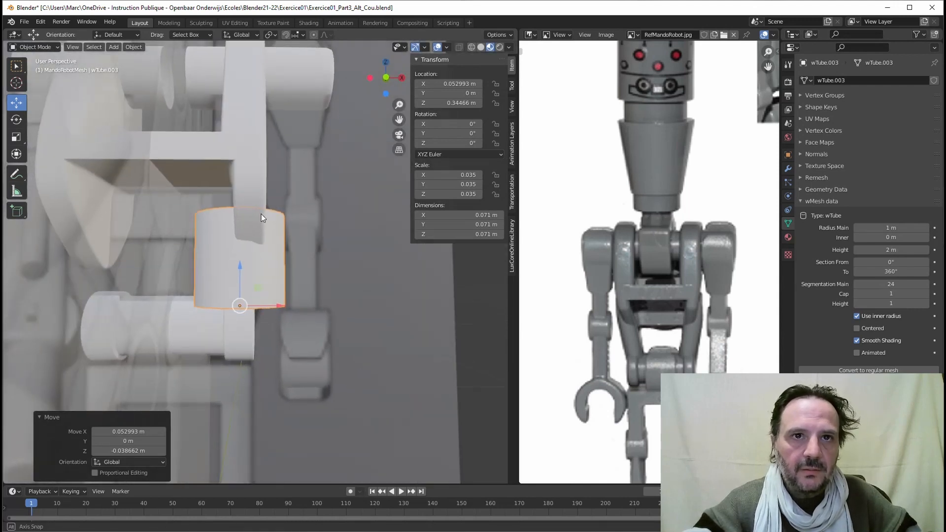
key(s)
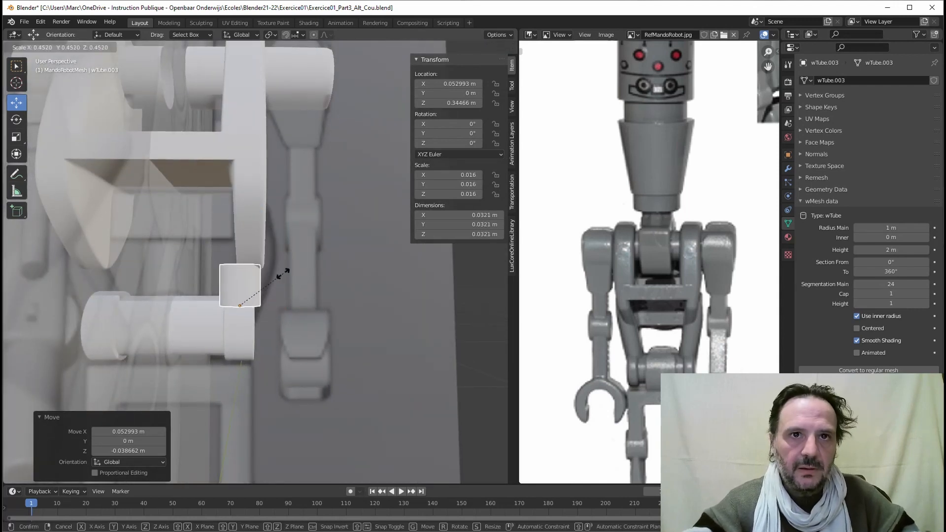
click(283, 273)
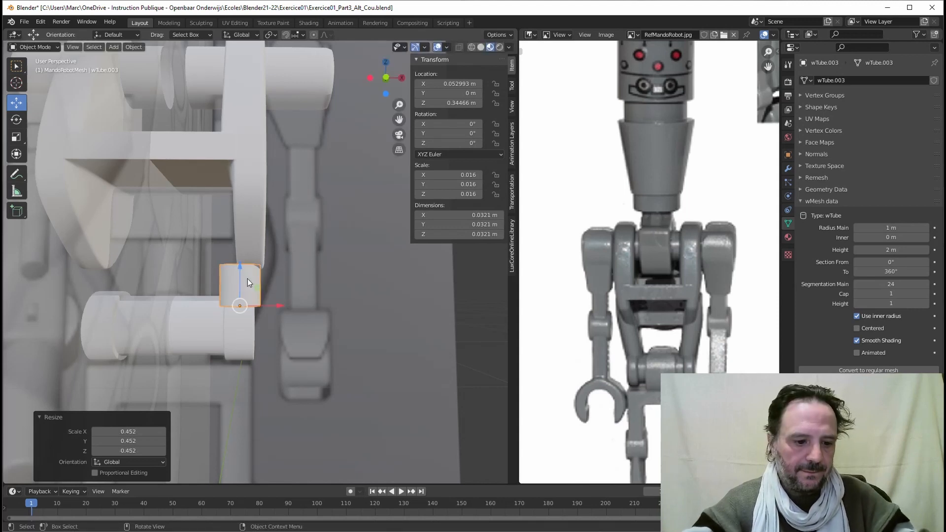
key(s)
key(z)
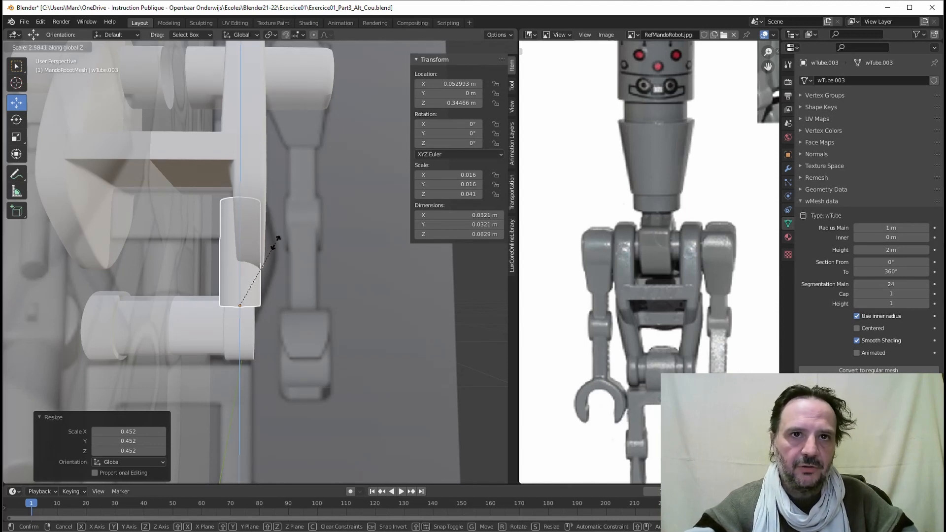
click(278, 238)
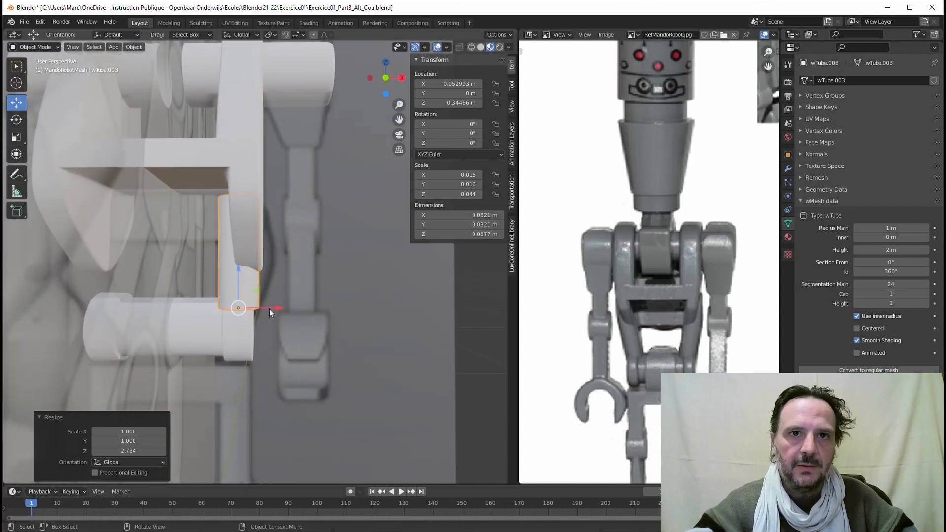
Step: Move the tube along X to about 0.171 m, clear of the torso and hip parts
drag(268, 309, 424, 310)
shift+middle_drag(424, 309, 254, 244)
scroll(254, 244, up, 6)
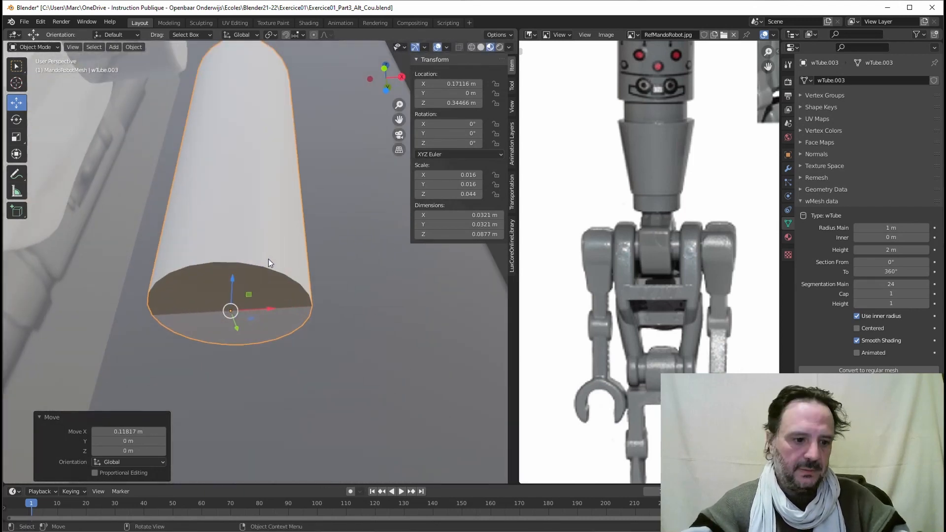
Step: Delete all the cap faces closing the lower end of the tube
key(Tab)
middle_drag(254, 283, 204, 247)
key(b)
drag(203, 248, 261, 294)
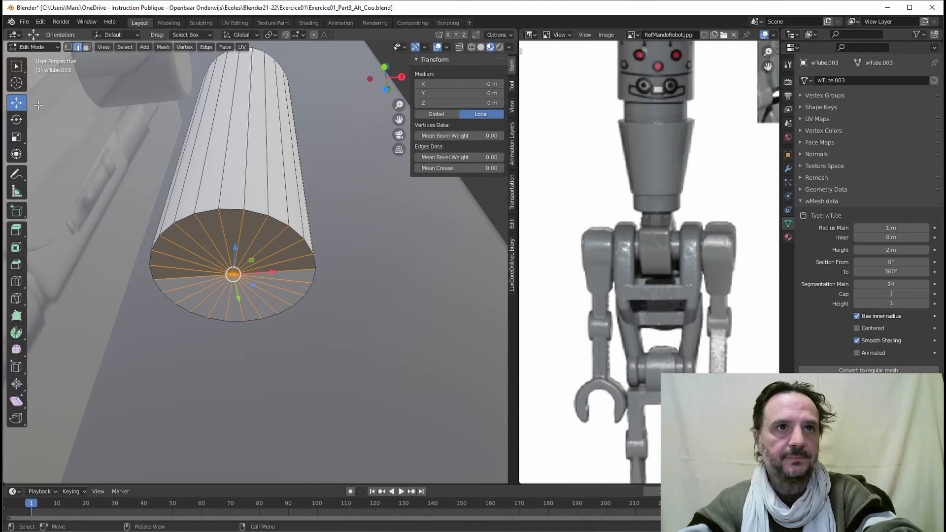
key(3)
key(alt+a)
drag(208, 243, 234, 279)
key(x)
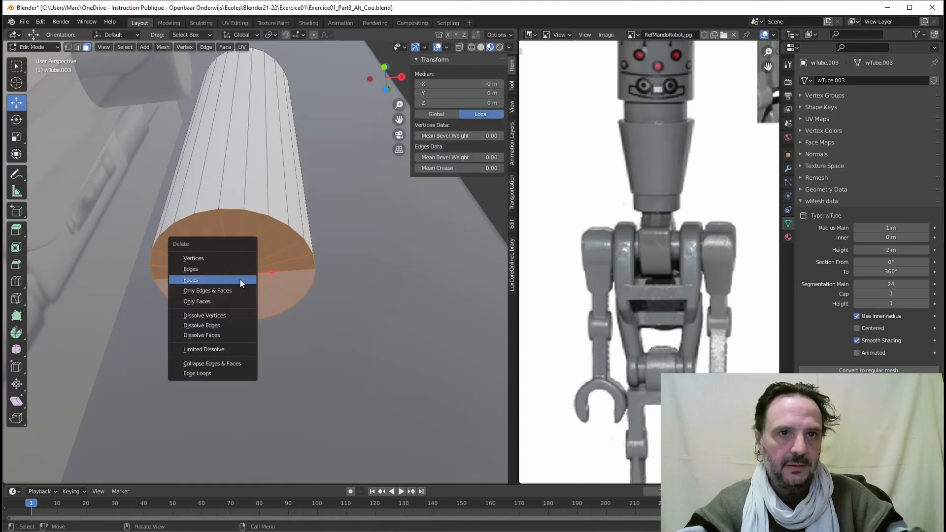
click(204, 282)
Step: Delete all the cap faces closing the upper end of the tube
middle_drag(204, 282, 250, 279)
key(b)
drag(233, 262, 266, 289)
middle_drag(267, 289, 279, 257)
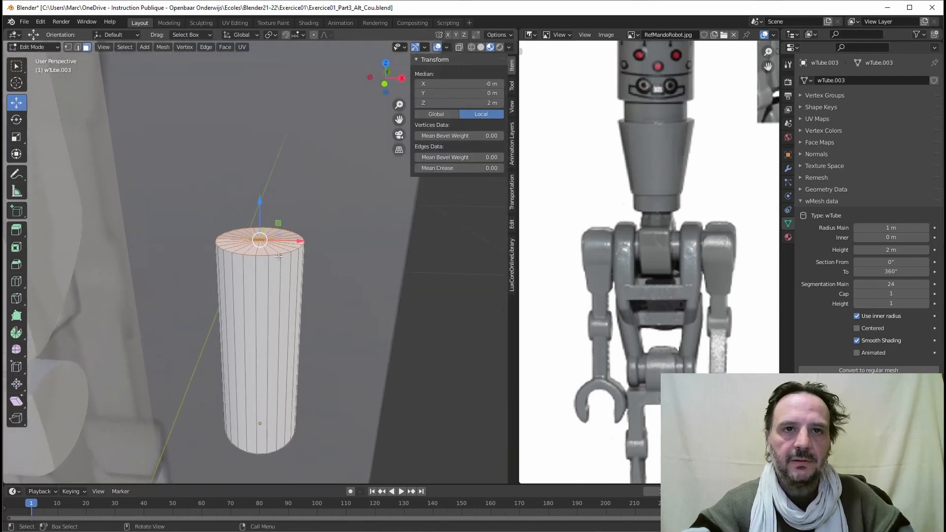
key(x)
click(338, 250)
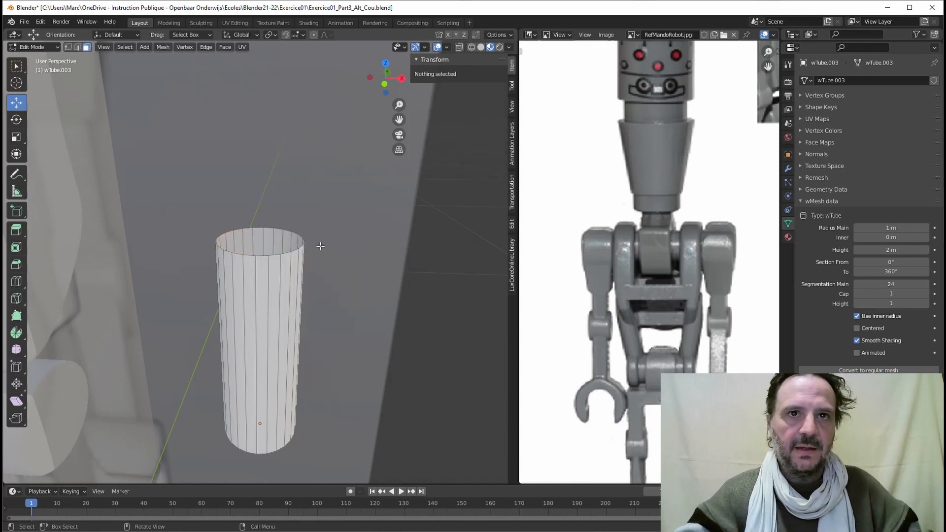
Step: Add a horizontal loop cut around the tube and slide it slightly above the middle
scroll(311, 242, up, 3)
middle_drag(312, 242, 215, 151)
key(2)
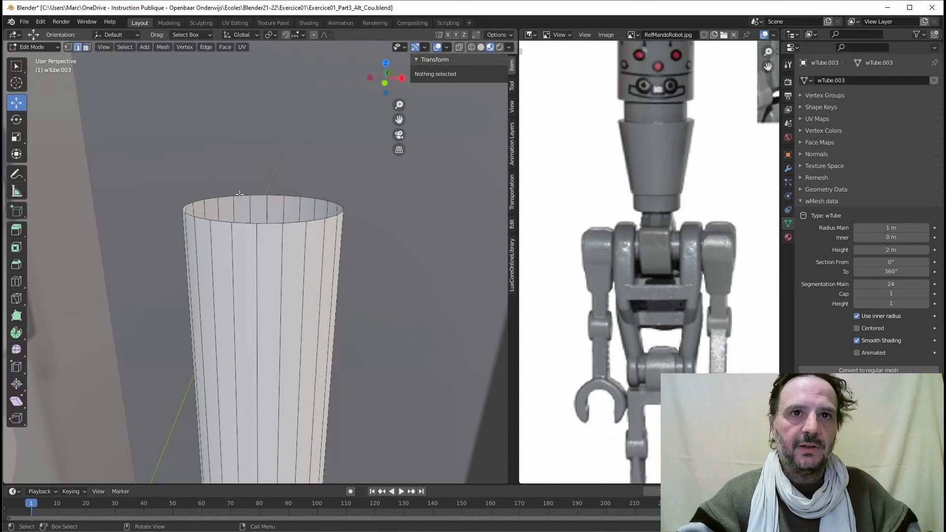
scroll(274, 296, down, 4)
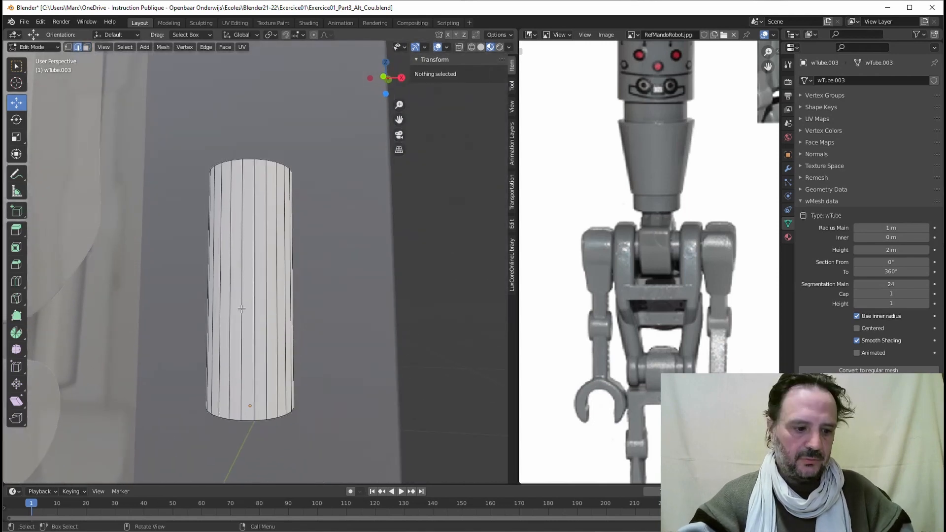
key(ctrl+r)
click(232, 317)
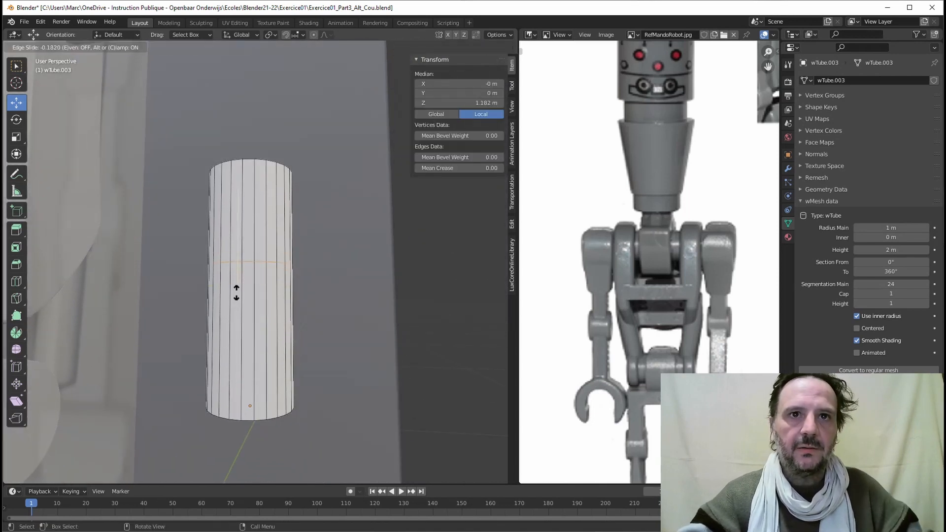
click(238, 289)
Step: Flatten and widen the tube's top rim by scaling it 0.170 along X and 1.427 along Y
middle_drag(259, 182, 250, 282)
alt+click(250, 282)
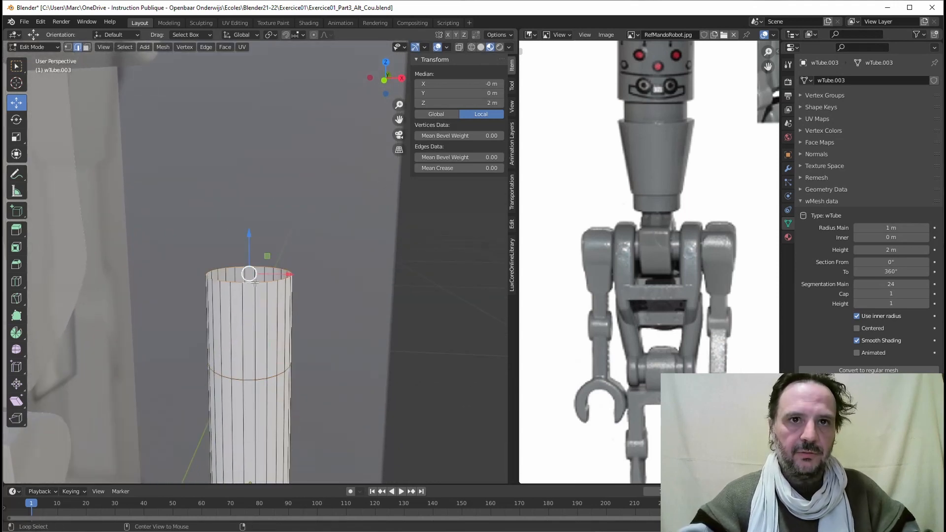
key(s)
key(x)
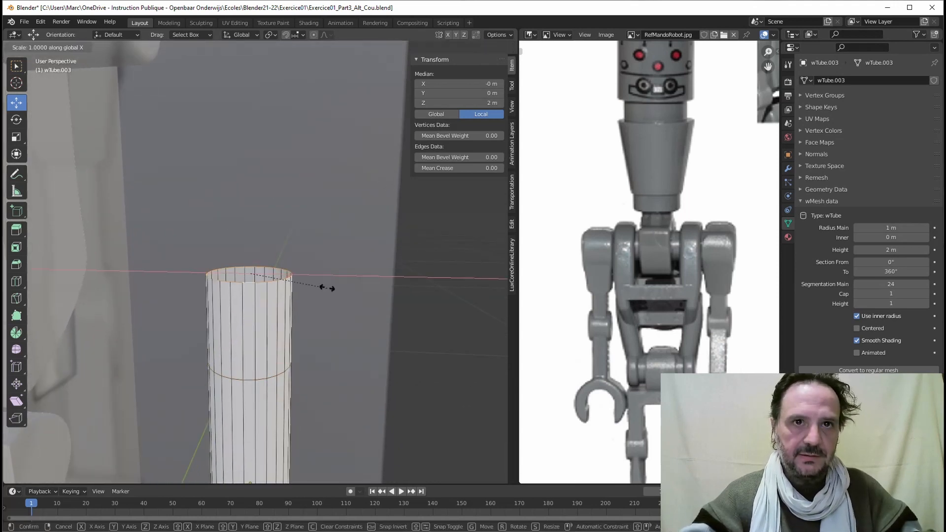
click(262, 277)
middle_drag(261, 277, 204, 284)
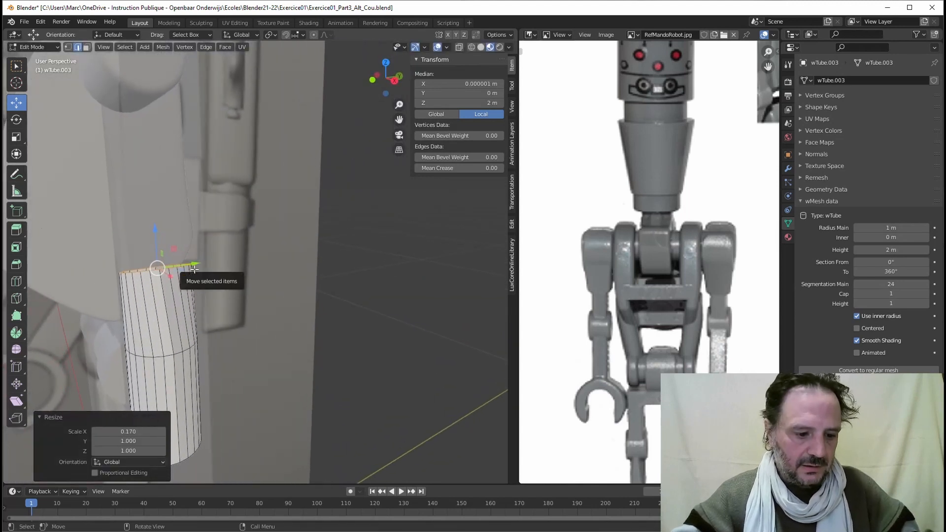
key(s)
key(y)
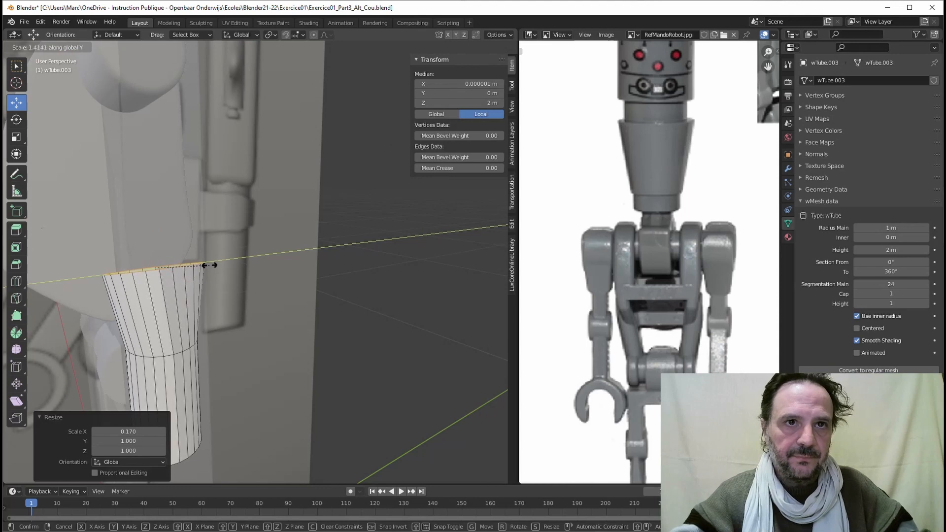
click(210, 265)
Step: Examine the connector between torso and hip in the reference photo and compare it with the tube's side profile
scroll(704, 270, down, 3)
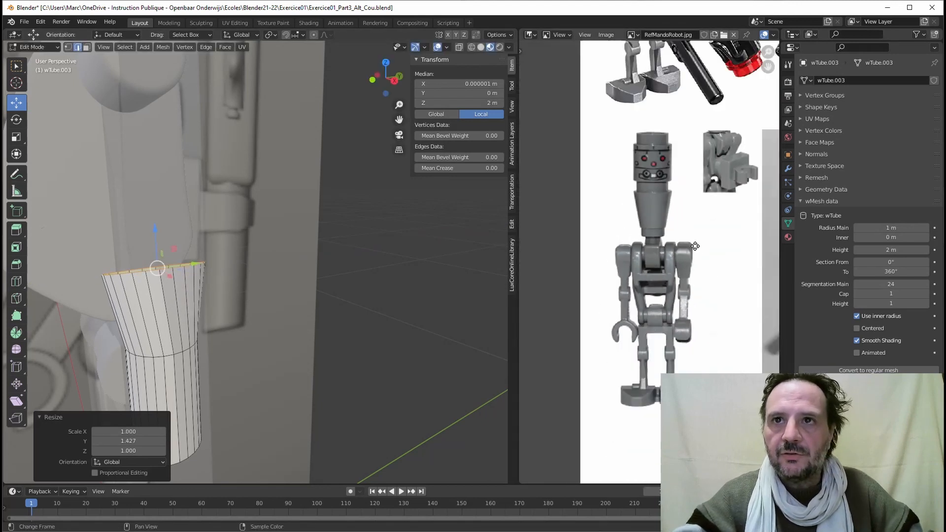
middle_drag(695, 246, 500, 227)
middle_drag(655, 183, 784, 397)
middle_drag(438, 209, 471, 209)
mouse_move(729, 197)
middle_down()
mouse_move(613, 207)
mouse_move(559, 223)
mouse_move(655, 210)
mouse_move(621, 116)
mouse_move(660, 150)
mouse_move(710, 288)
mouse_move(754, 327)
middle_up()
scroll(729, 315, up, 6)
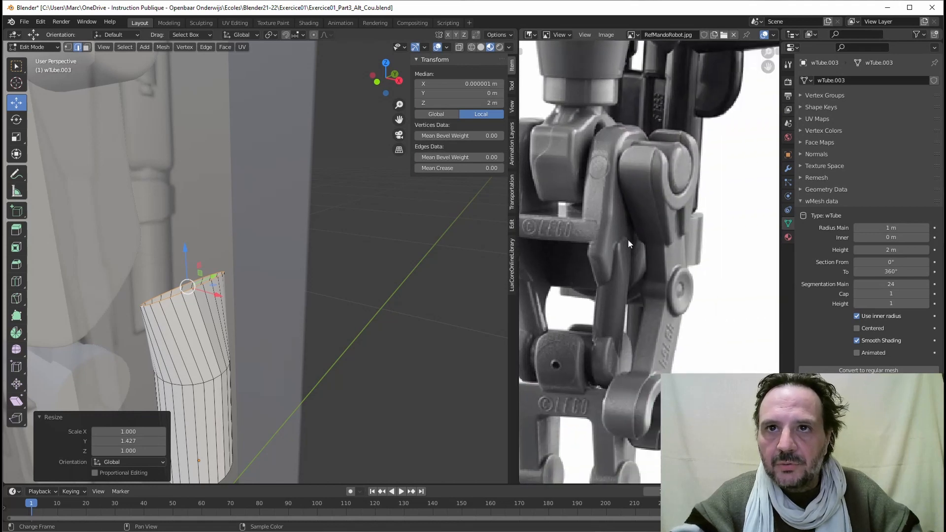
mouse_move(210, 288)
middle_down()
mouse_move(162, 257)
mouse_move(201, 276)
mouse_move(201, 292)
middle_up()
scroll(201, 291, up, 3)
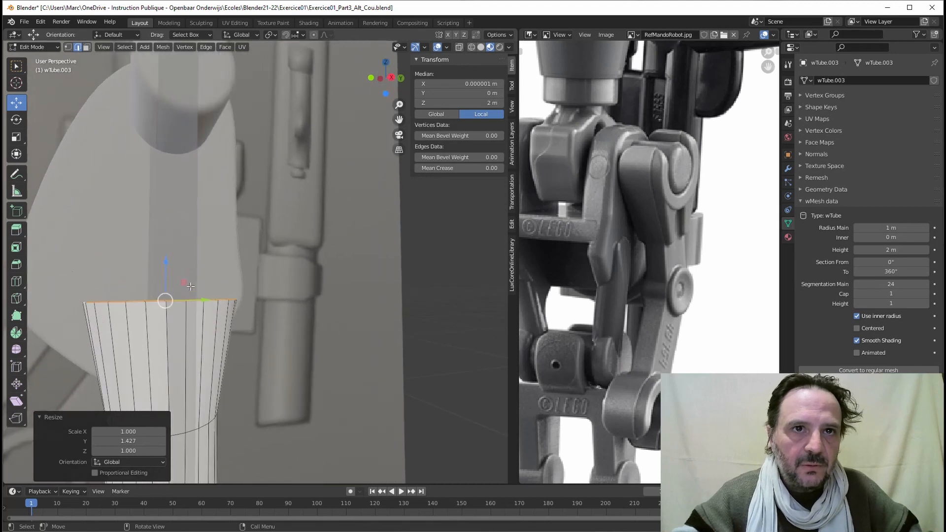
shift+middle_drag(142, 248, 185, 243)
Step: Raise the middle vertices of the flattened top rim along Z to form a central peak
click(68, 47)
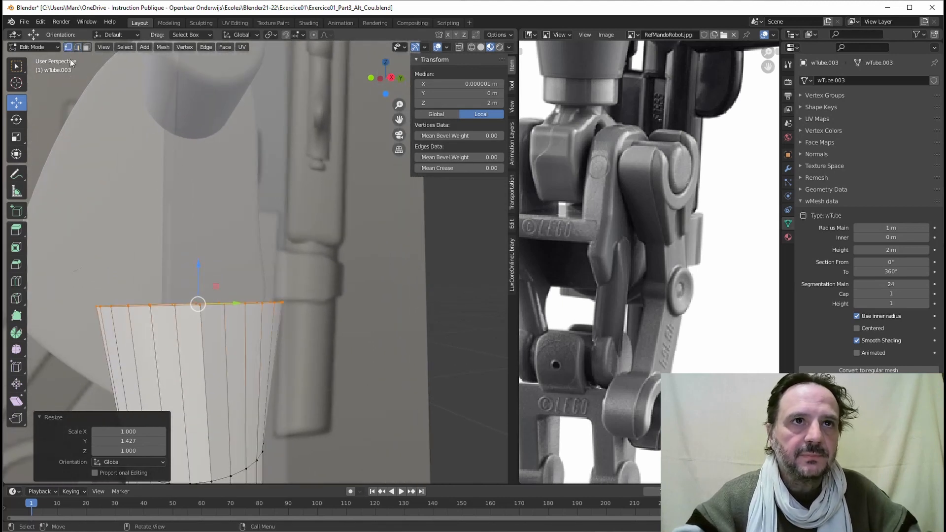
click(198, 304)
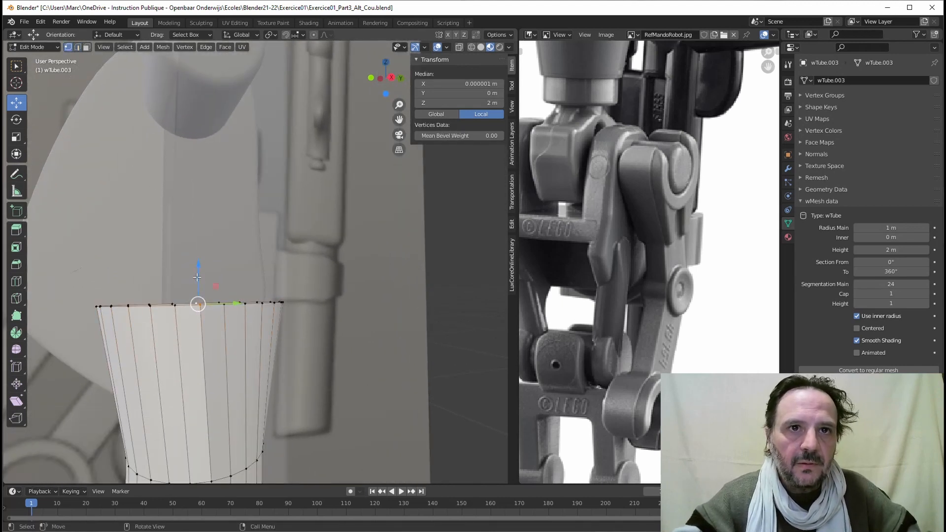
drag(199, 274, 191, 231)
Step: Raise the rim vertices on either side of the central peak about 0.007 m along Z
shift+click(173, 304)
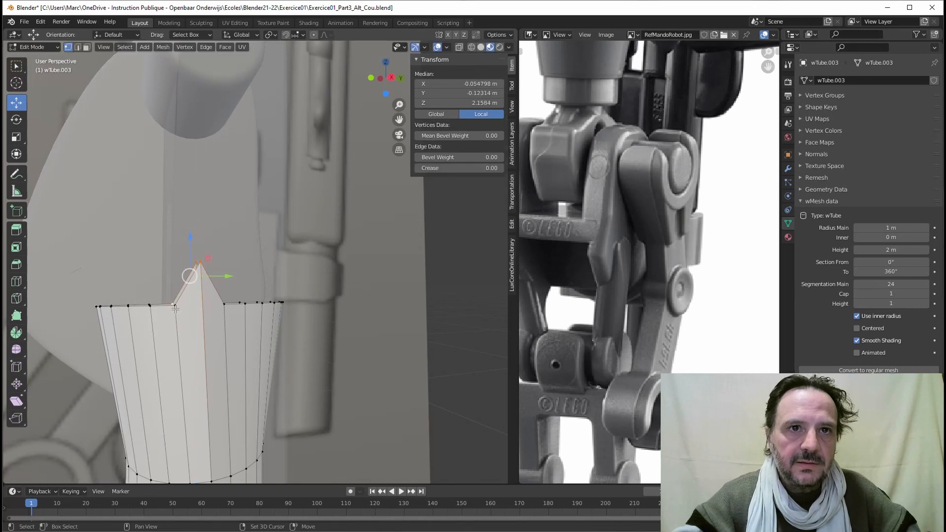
middle_drag(215, 284, 167, 308)
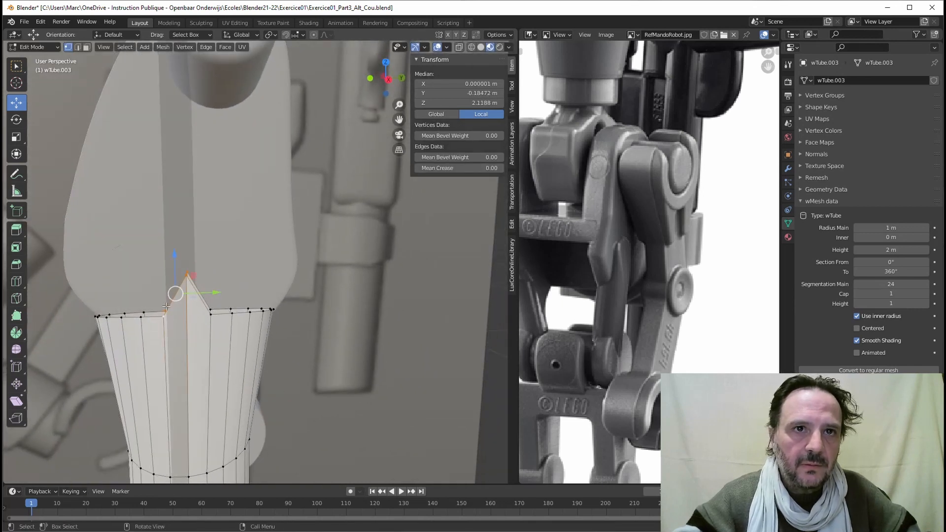
click(165, 315)
shift+click(211, 311)
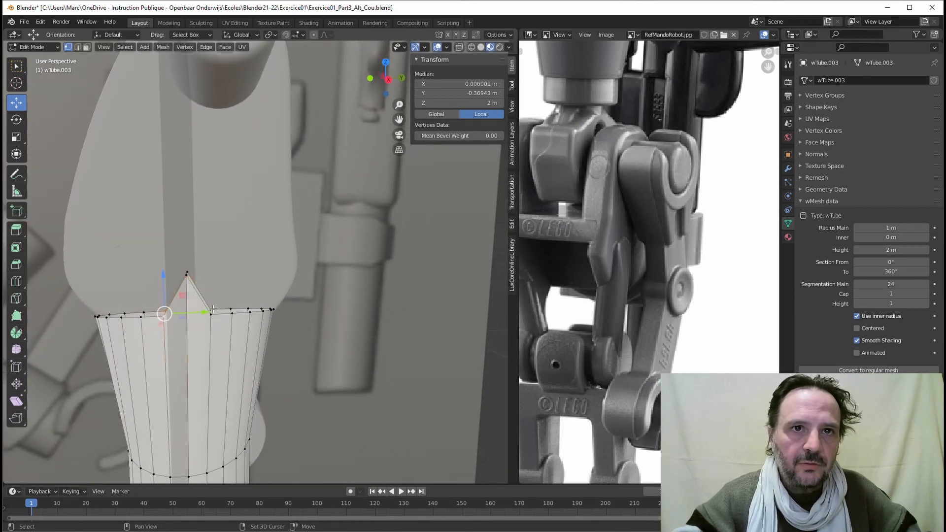
key(g)
key(z)
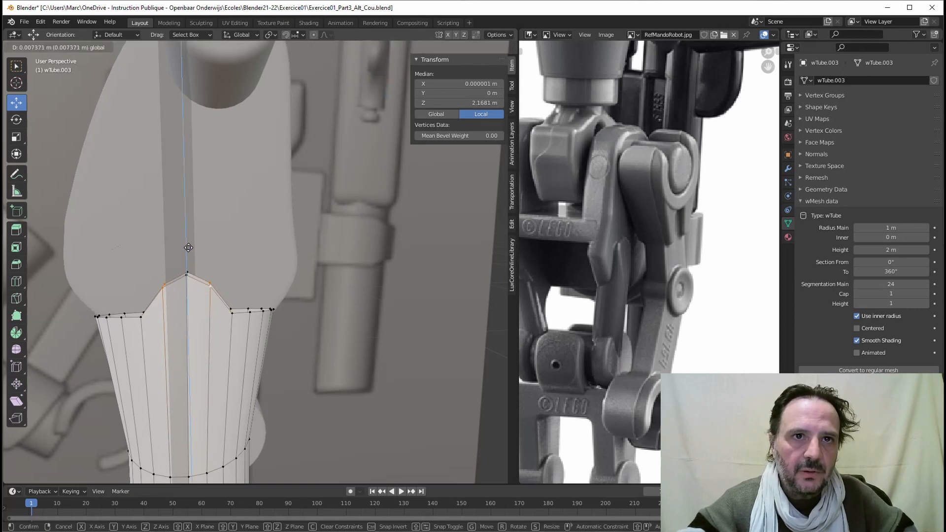
click(186, 251)
Step: Raise the next two pairs of rim vertices outward along Z by about 0.005 m and 0.003 m
click(142, 315)
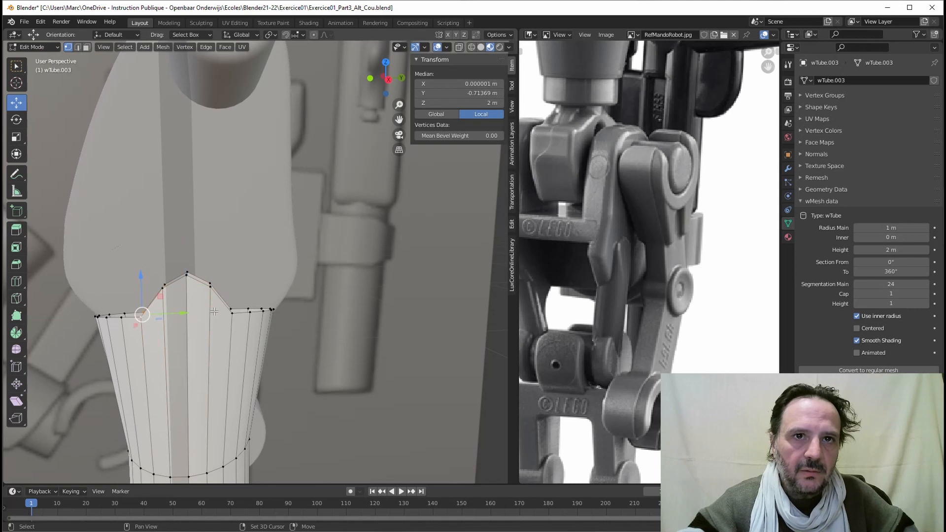
shift+click(232, 309)
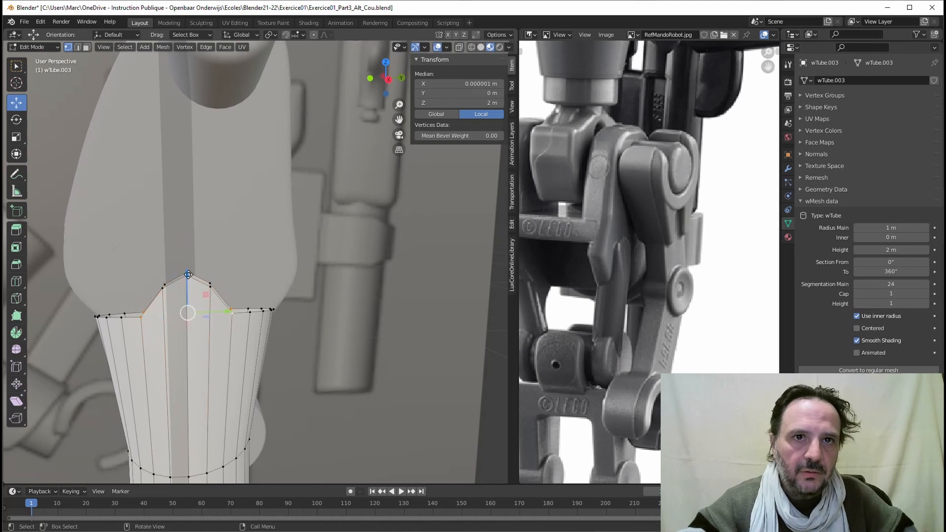
drag(188, 274, 187, 255)
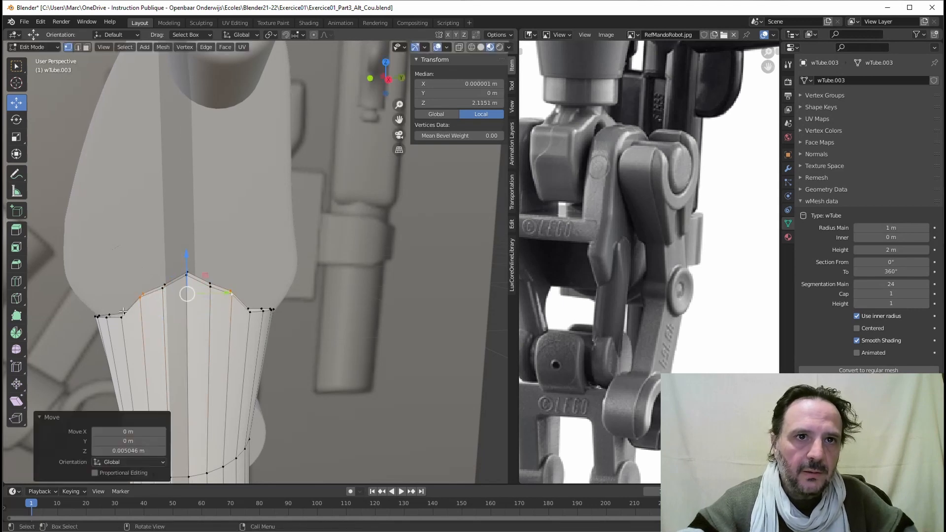
key(ctrl+z)
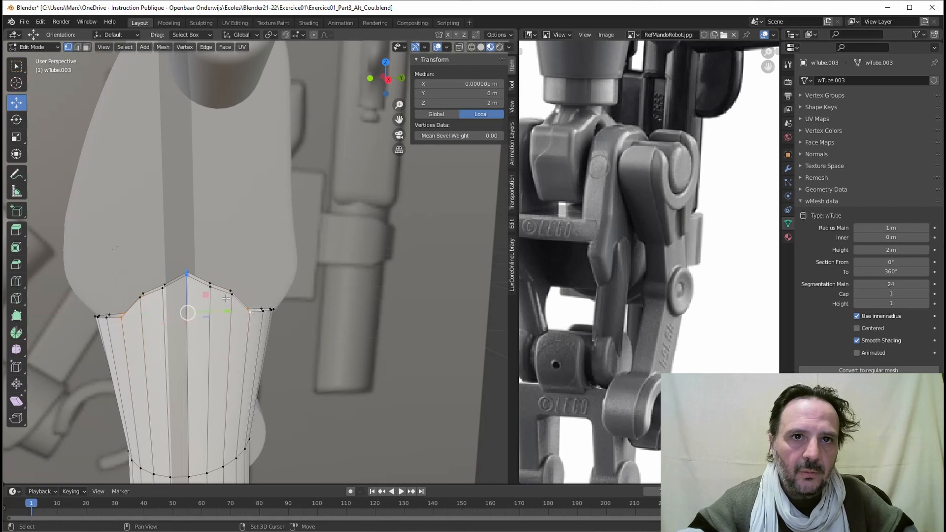
drag(187, 278, 187, 266)
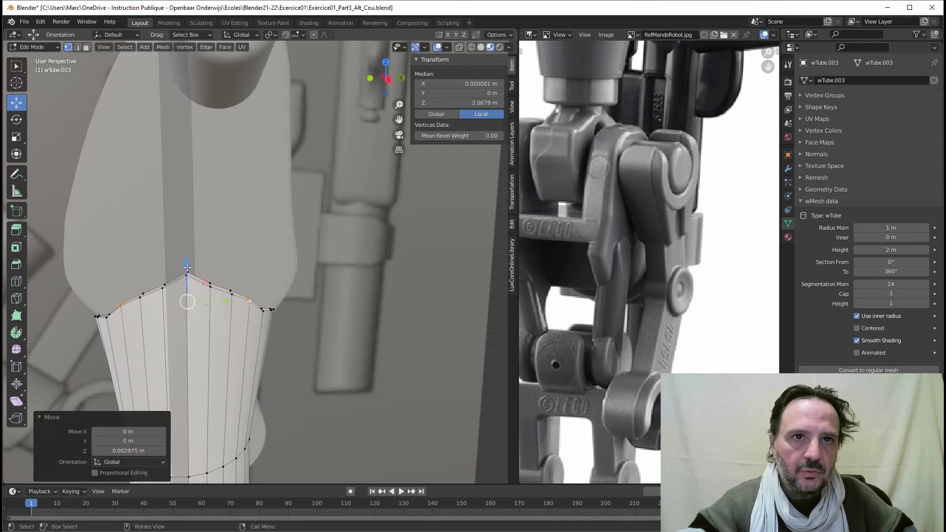
Step: Raise the next outer pair of rim vertices, just inside the flattened ends, about 0.0013 m along Z
click(108, 315)
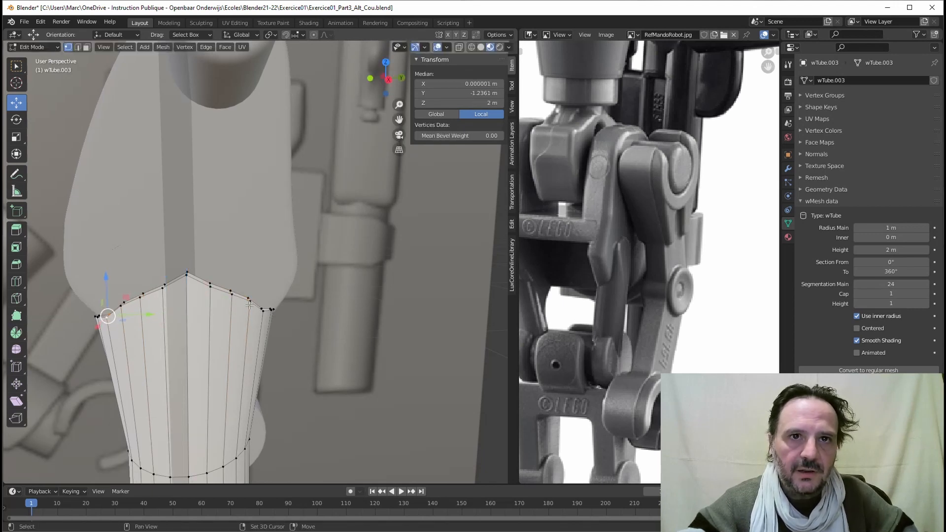
shift+click(167, 287)
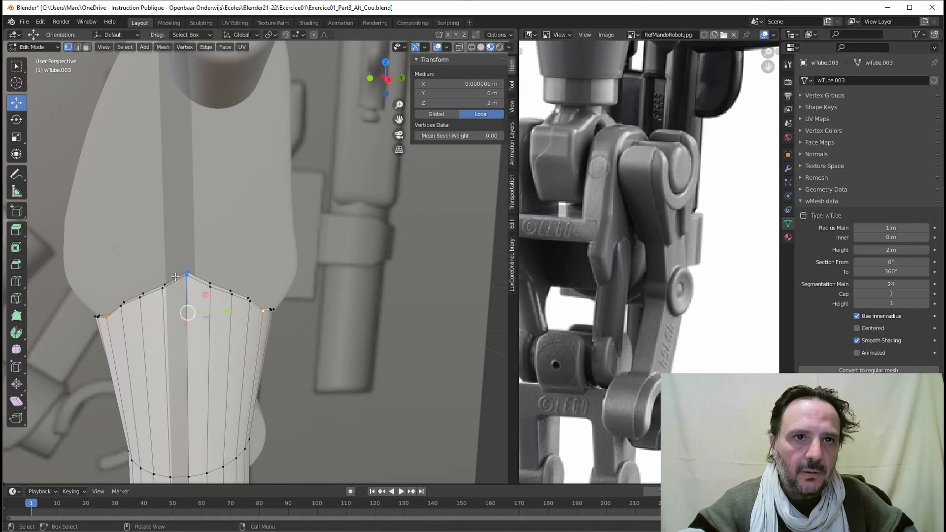
key(alt+a)
click(109, 314)
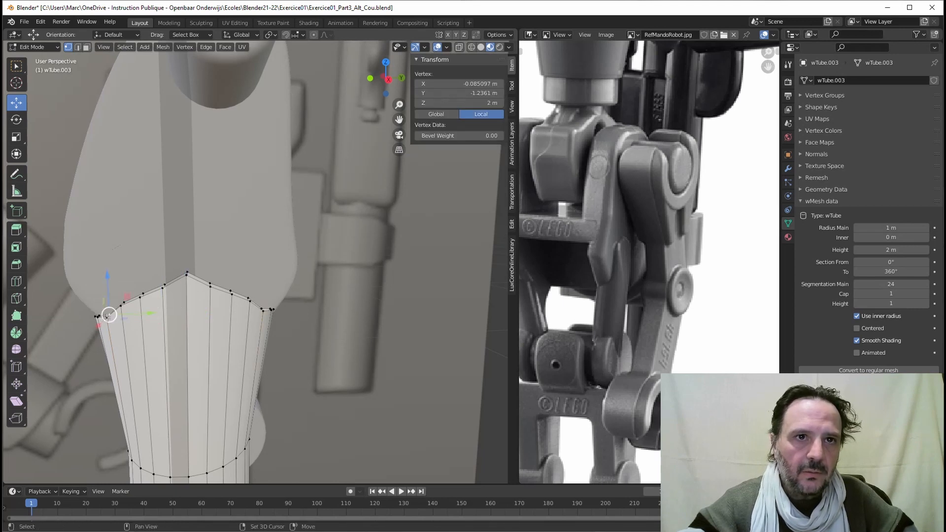
shift+click(260, 308)
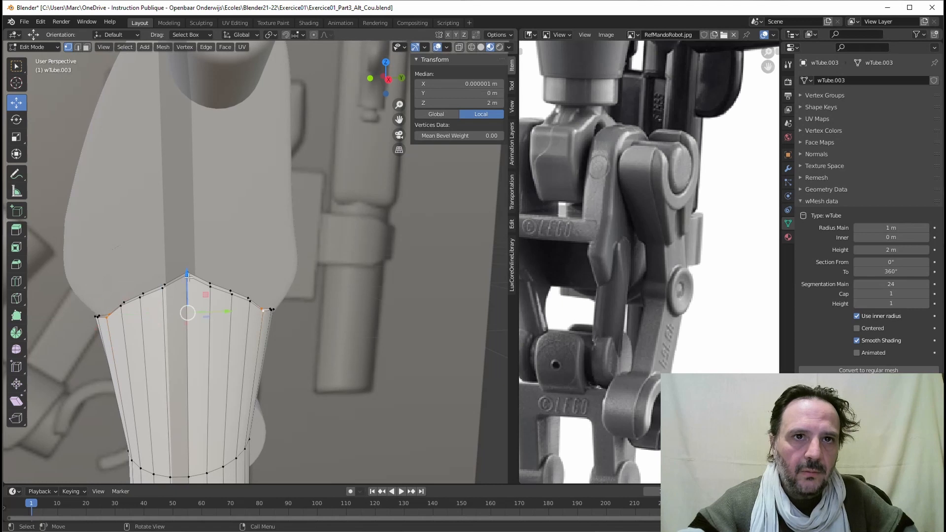
key(g)
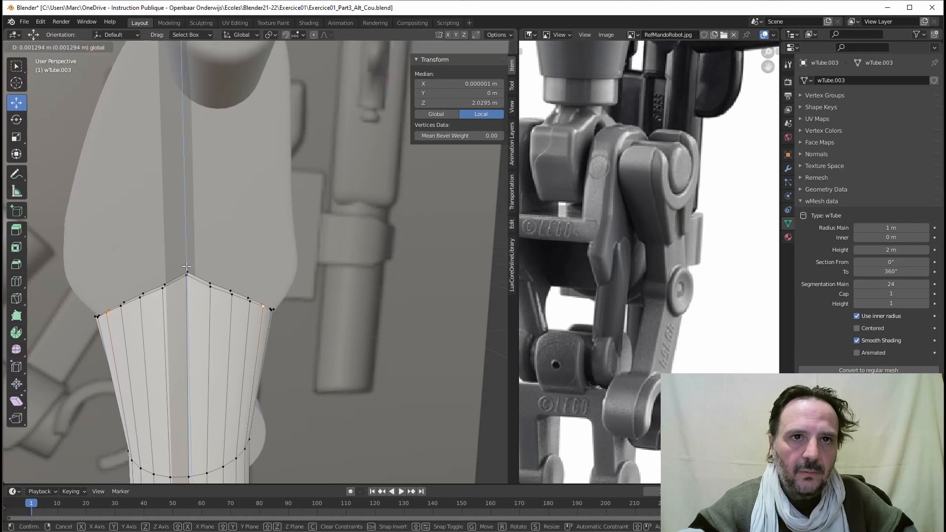
drag(186, 266, 187, 266)
middle_drag(187, 266, 185, 256)
Step: Lower the two central peak vertices of the rim slightly along Z
click(187, 262)
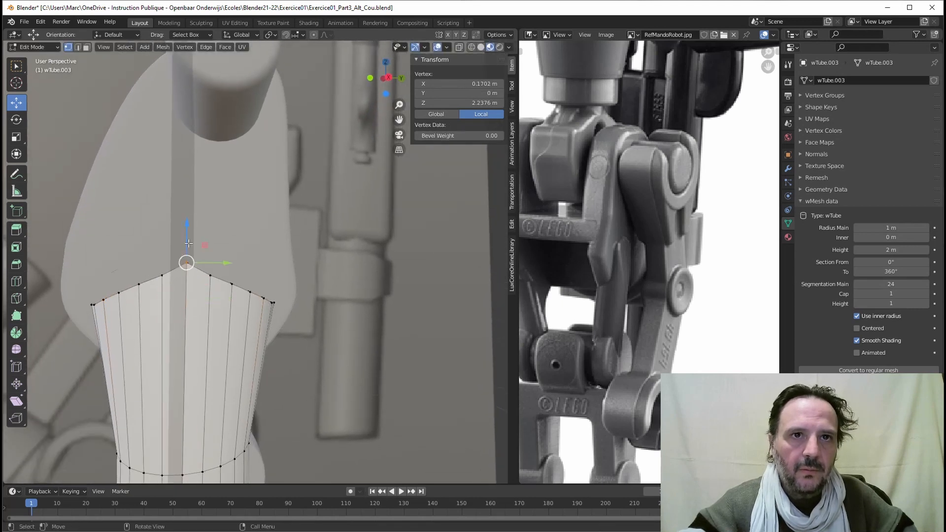
drag(189, 244, 186, 264)
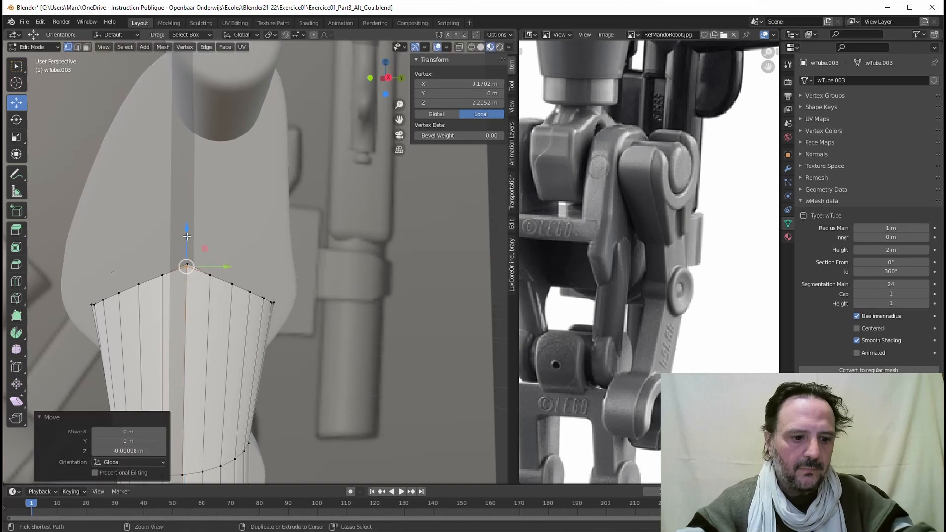
mouse_move(186, 264)
middle_down()
mouse_move(187, 283)
mouse_move(189, 256)
middle_up()
shift+click(188, 279)
drag(189, 224, 186, 229)
Step: Scale the outermost vertices at both narrow ends of the rim to 0.968 along Y
middle_drag(187, 229, 261, 264)
middle_drag(274, 280, 273, 293)
middle_drag(291, 356, 184, 376)
click(220, 344)
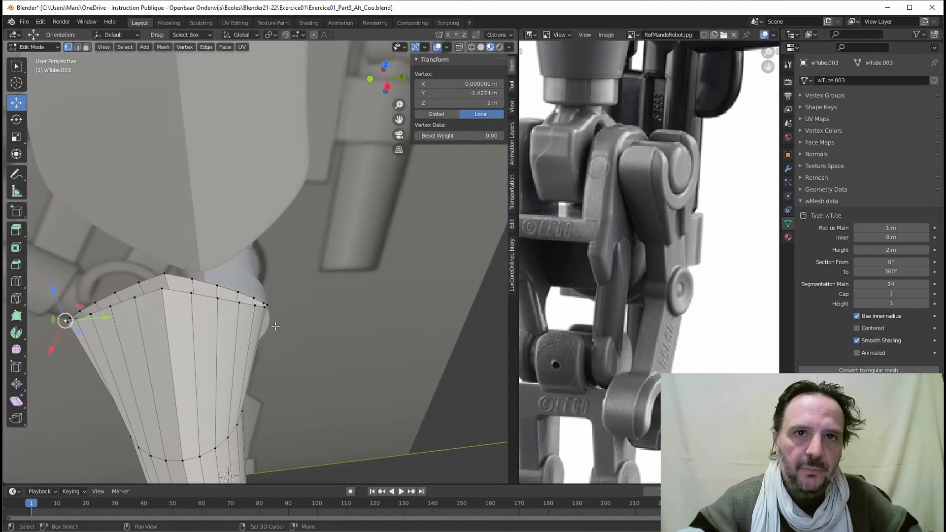
alt+shift+click(272, 303)
middle_drag(272, 302, 275, 312)
key(s)
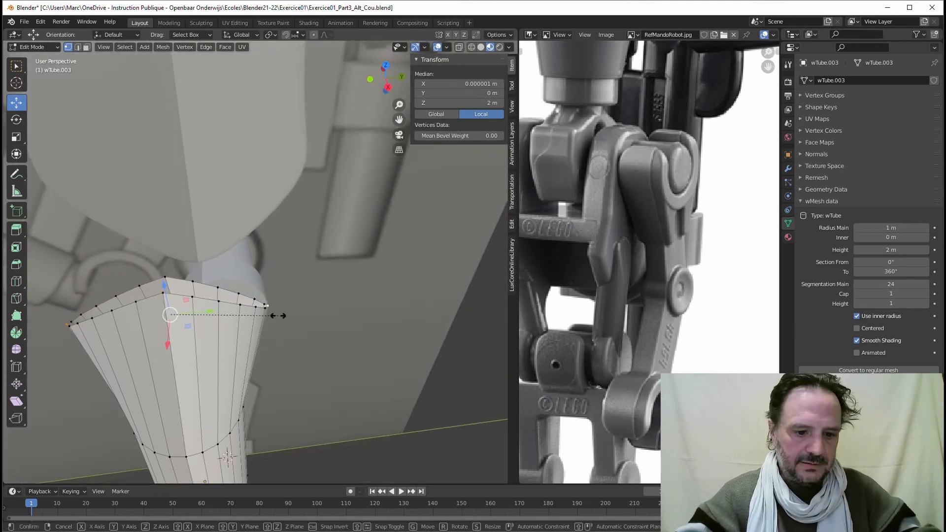
key(y)
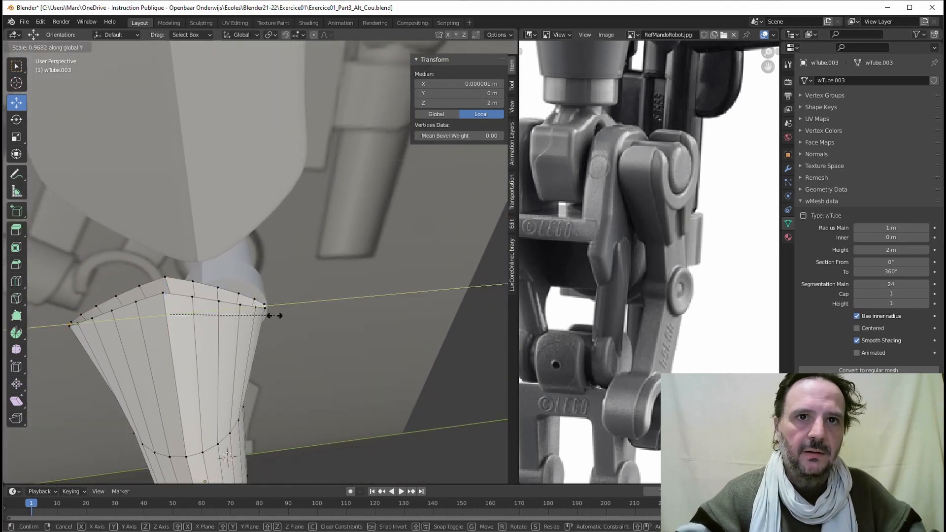
click(273, 313)
Step: Select the tube's whole top rim as an edge loop and fill it with a face
middle_drag(253, 322, 242, 340)
click(78, 48)
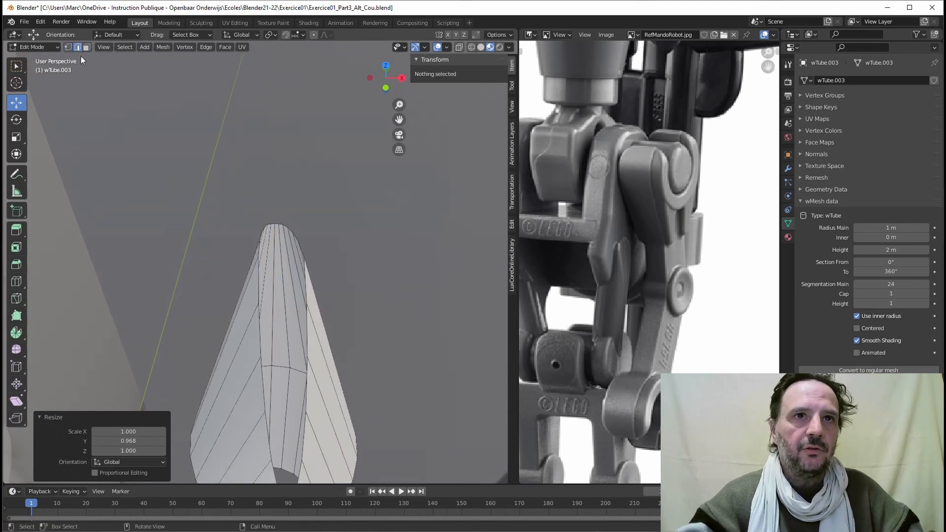
alt+click(261, 328)
middle_drag(268, 346, 244, 233)
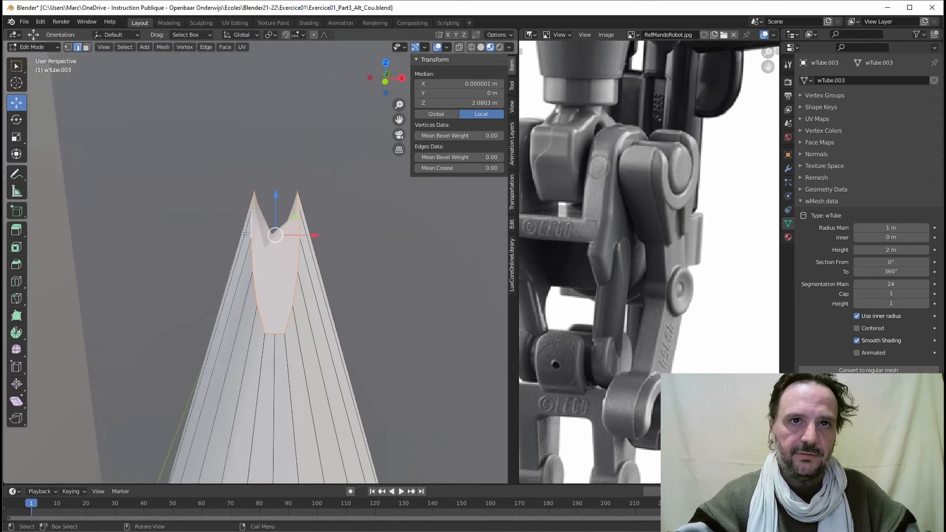
middle_drag(286, 209, 229, 270)
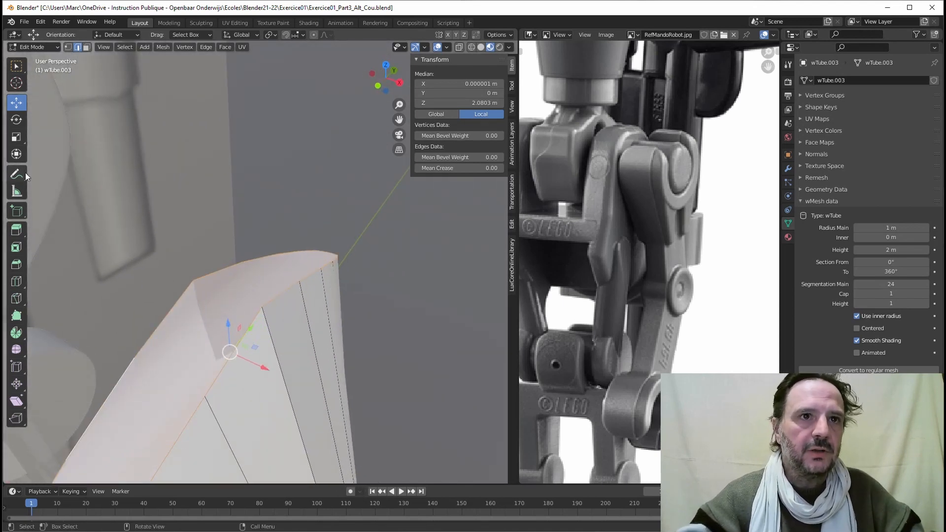
Step: Use the Knife to cut an edge across the top face between the two central peak vertices
click(16, 299)
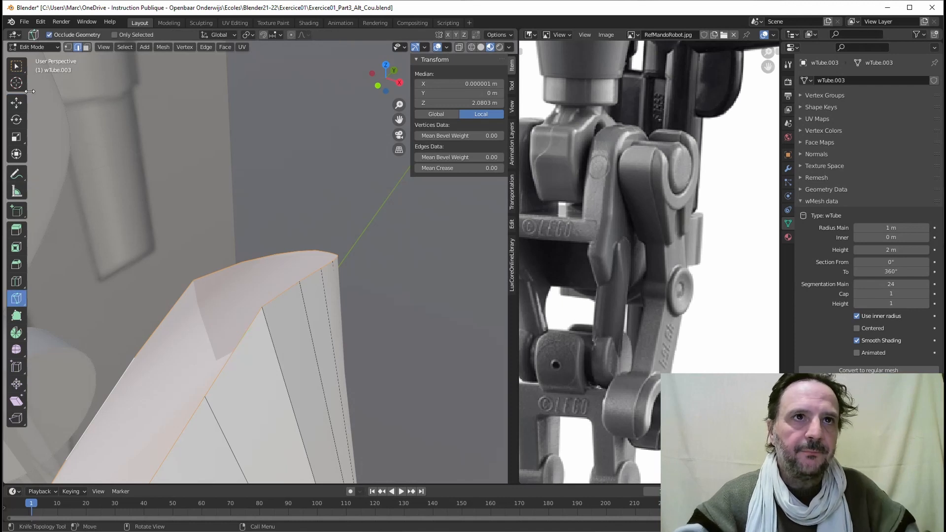
click(68, 47)
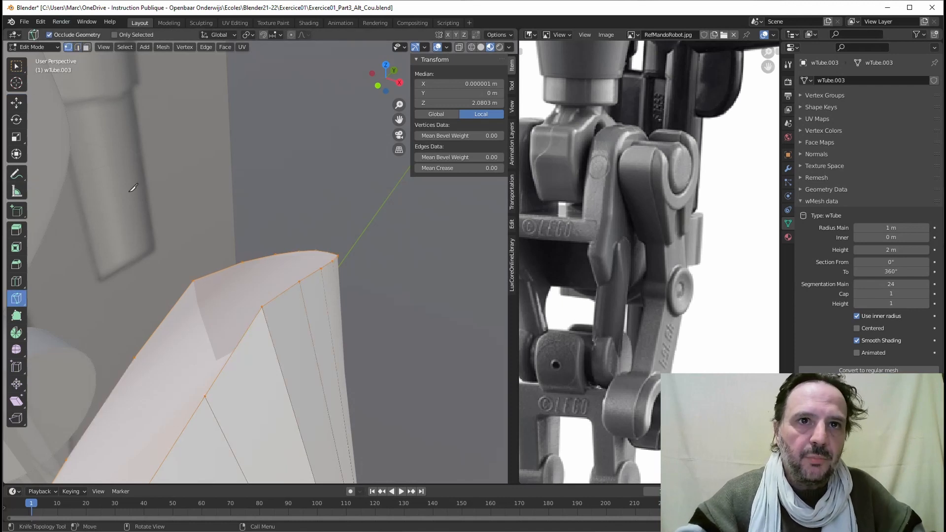
click(195, 280)
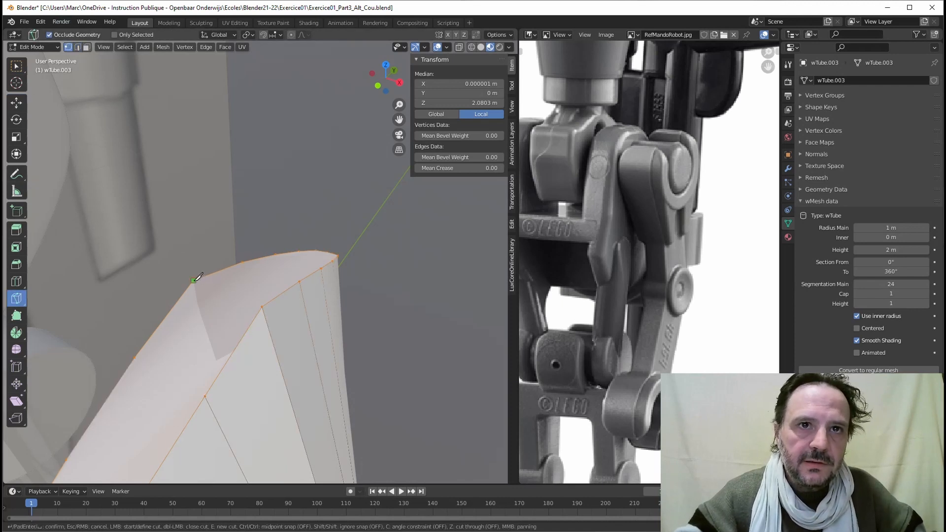
click(262, 306)
key(Return)
click(243, 261)
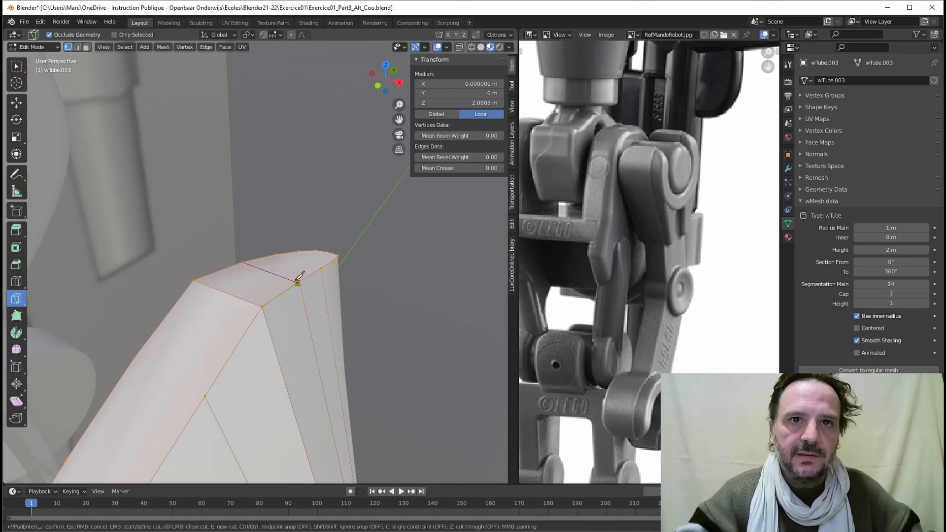
click(305, 282)
key(Return)
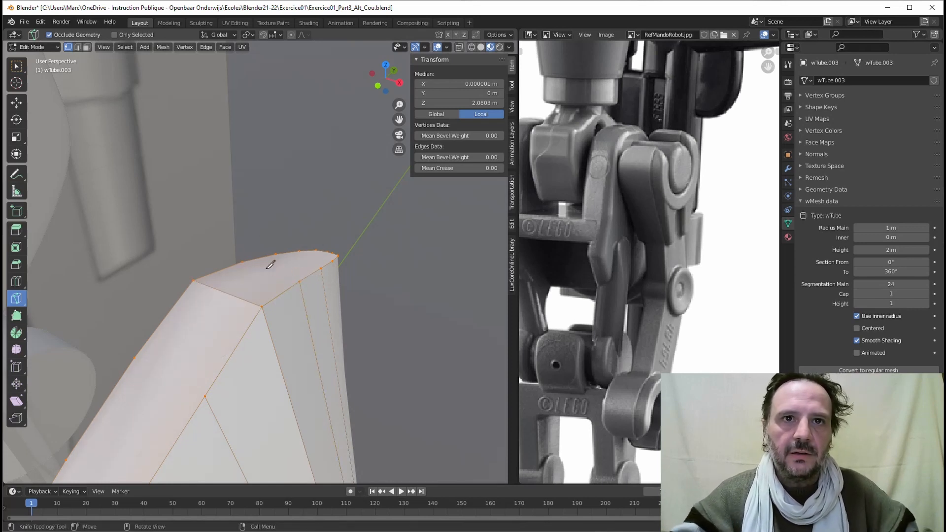
Step: Knife two crosswise edges on the far side of the peak, joining the first two opposing pairs of rim vertices
click(250, 258)
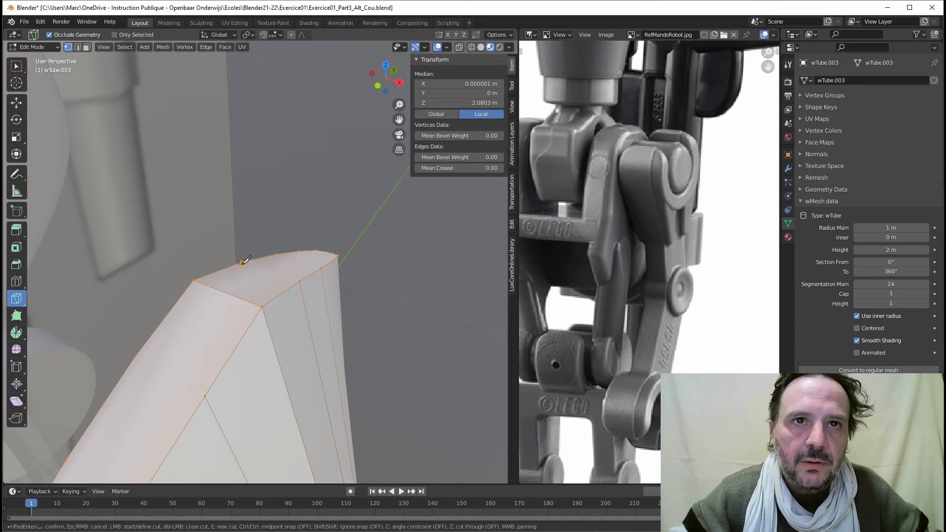
click(243, 261)
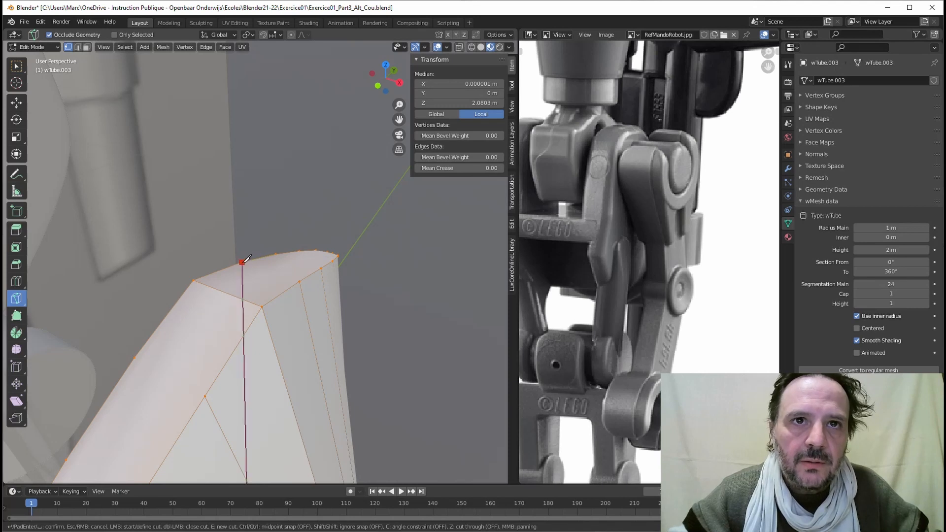
click(305, 277)
key(Return)
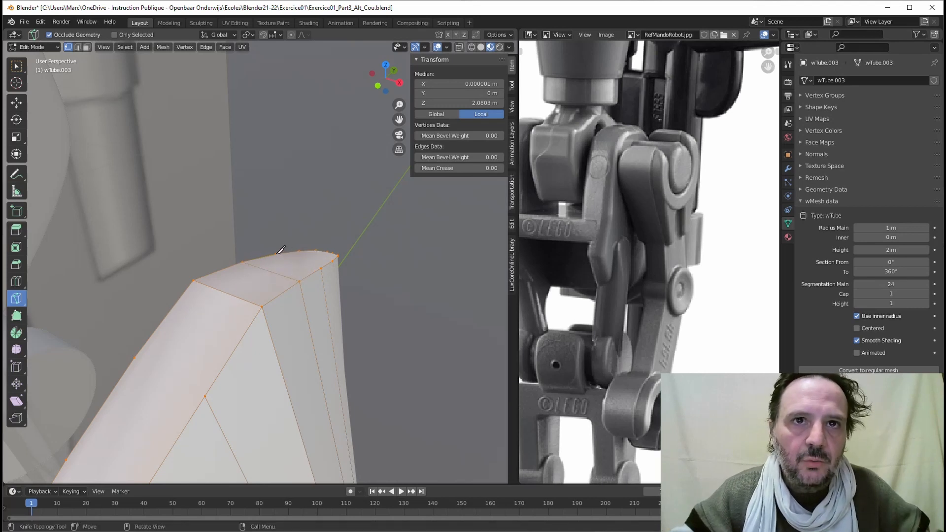
click(278, 253)
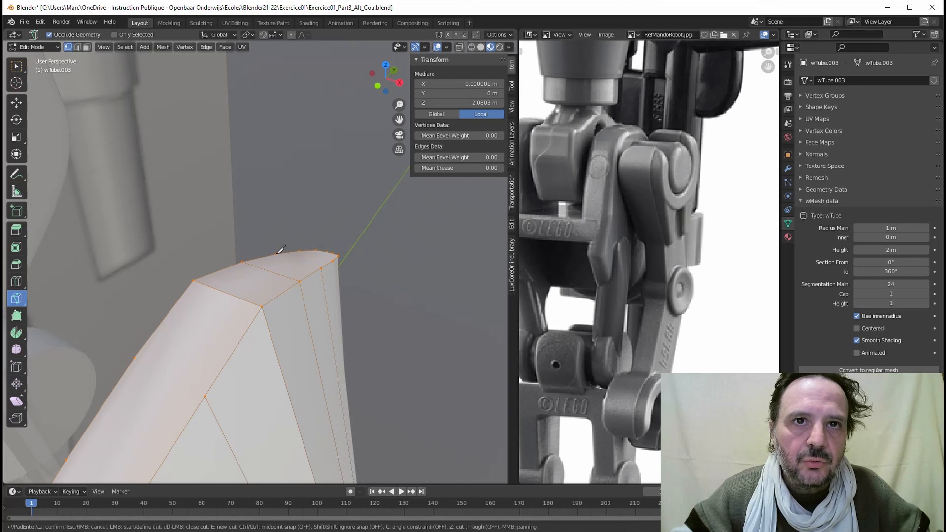
click(325, 262)
key(Return)
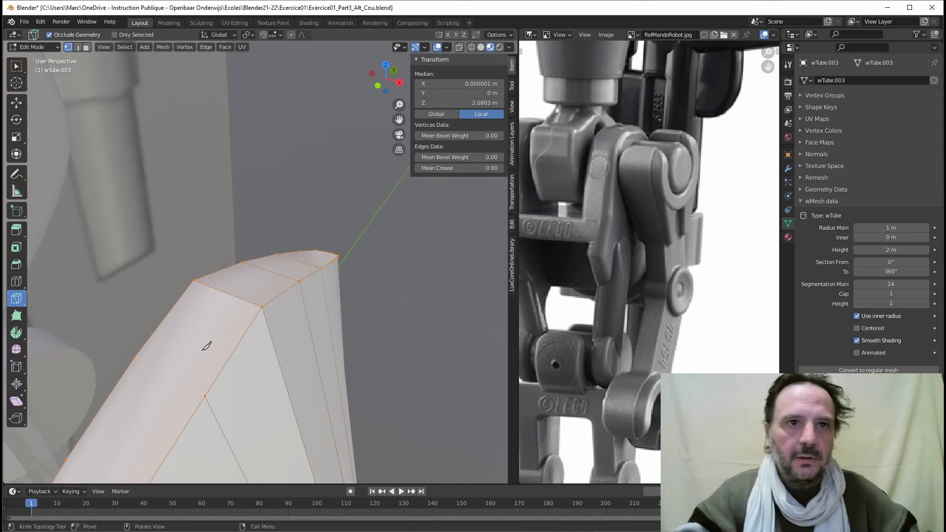
Step: Knife two crosswise edges on the near slope of the top face, joining the two vertex pairs closest to the peak
click(136, 358)
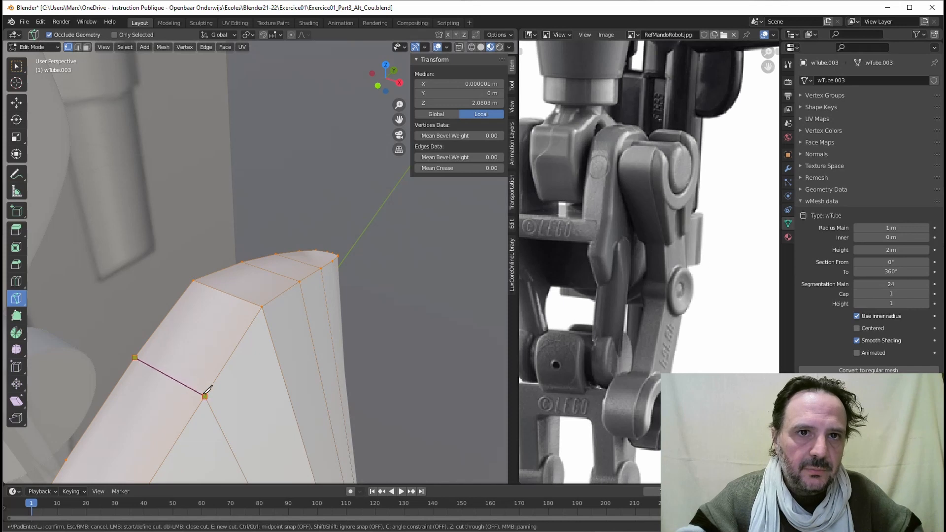
key(Return)
shift+middle_drag(205, 395, 274, 278)
click(237, 209)
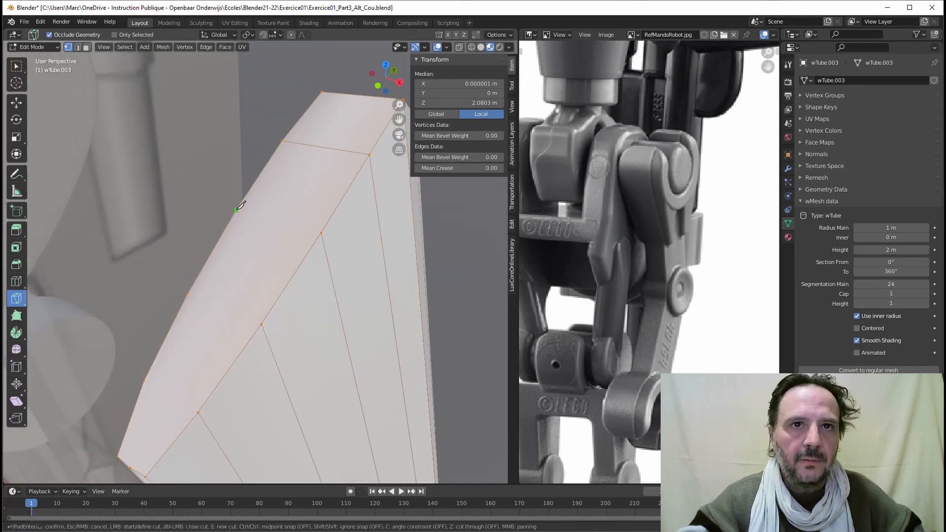
click(320, 232)
key(Return)
Step: Knife two more crosswise edges between the remaining opposing vertices toward the lower end of the near slope
click(190, 291)
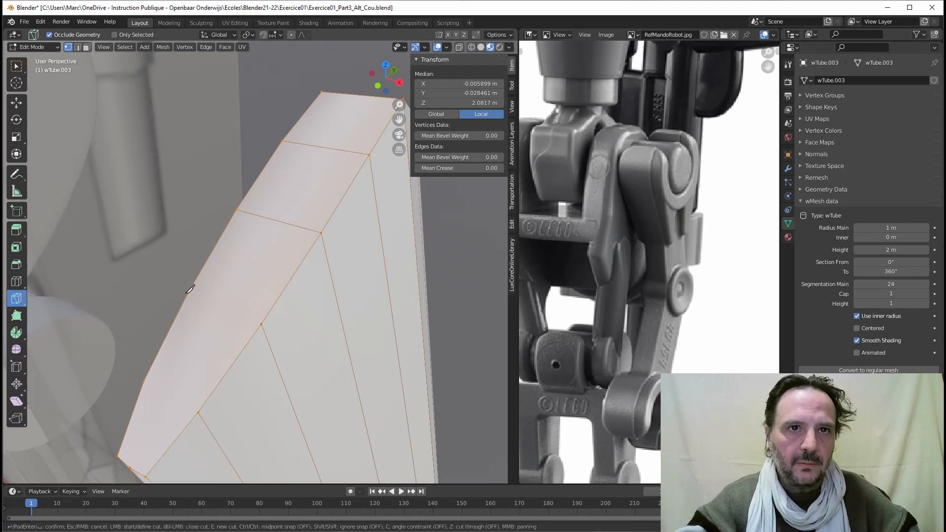
key(Escape)
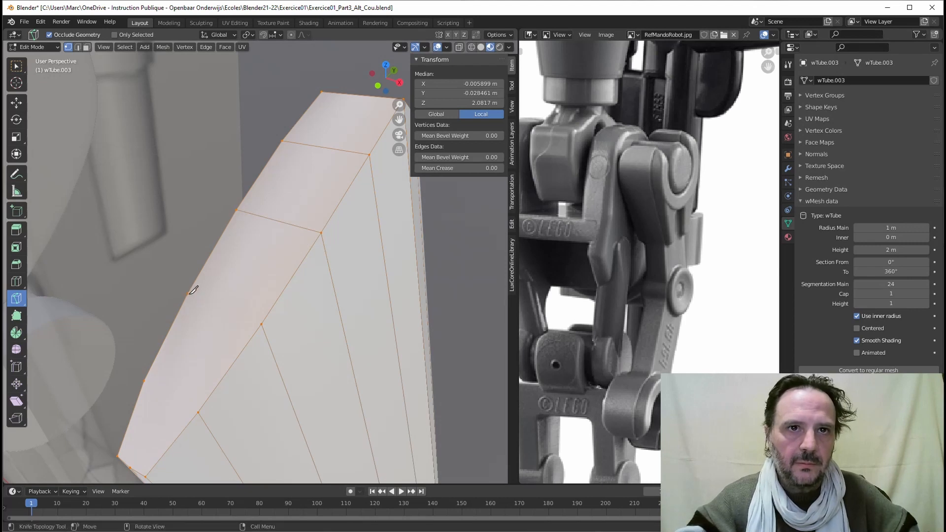
click(188, 294)
click(262, 323)
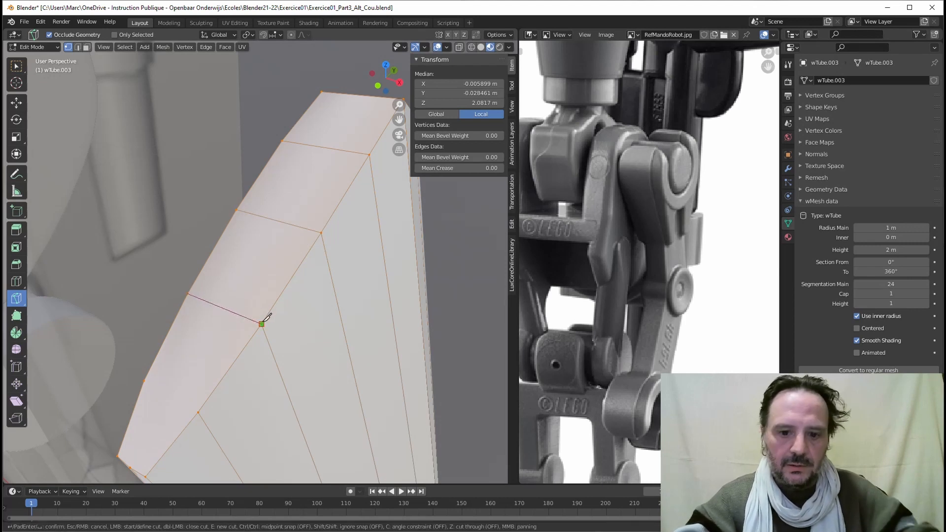
key(Return)
click(144, 381)
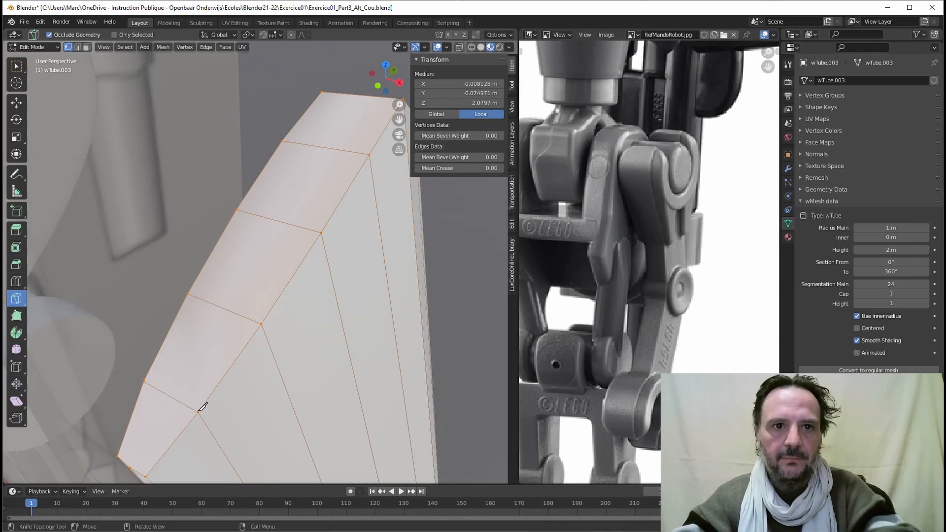
Step: Knife the last two crosswise edges between opposing rim vertices on the other slope of the top face
middle_drag(201, 406, 211, 256)
click(197, 263)
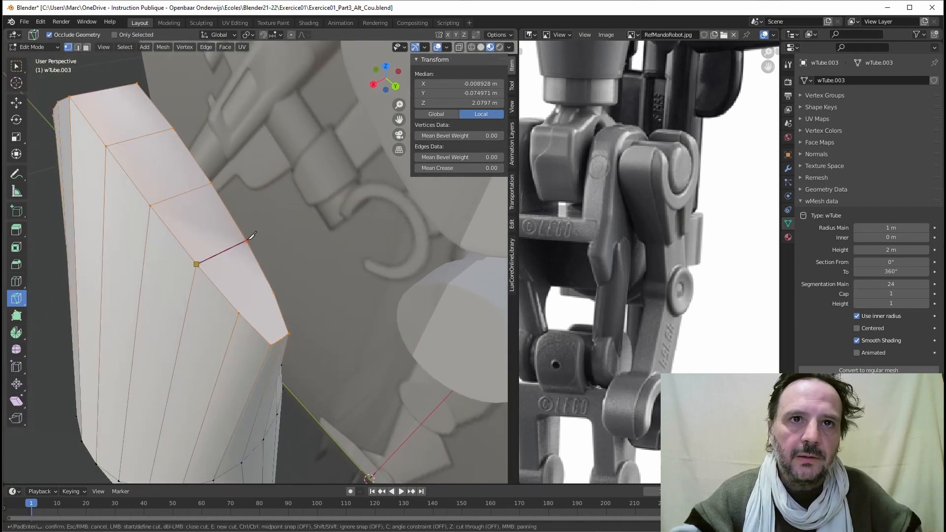
key(Return)
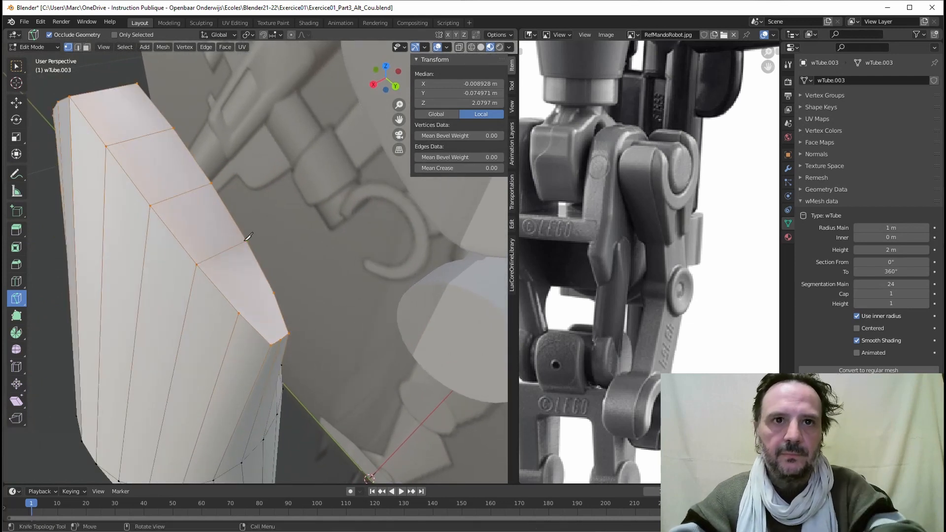
click(238, 312)
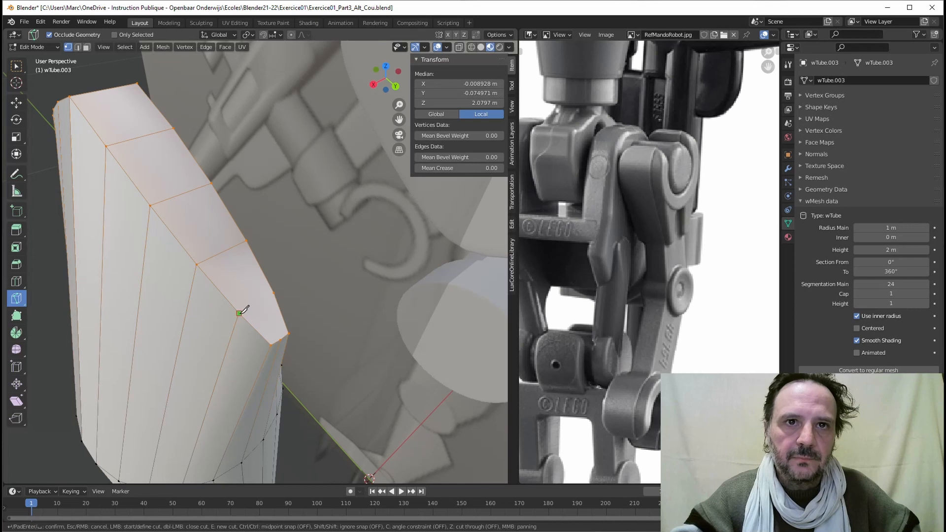
click(274, 292)
key(Return)
Step: Examine the capped top in Object and Edit Mode and compare its shape with the reference photo
middle_drag(275, 293, 351, 270)
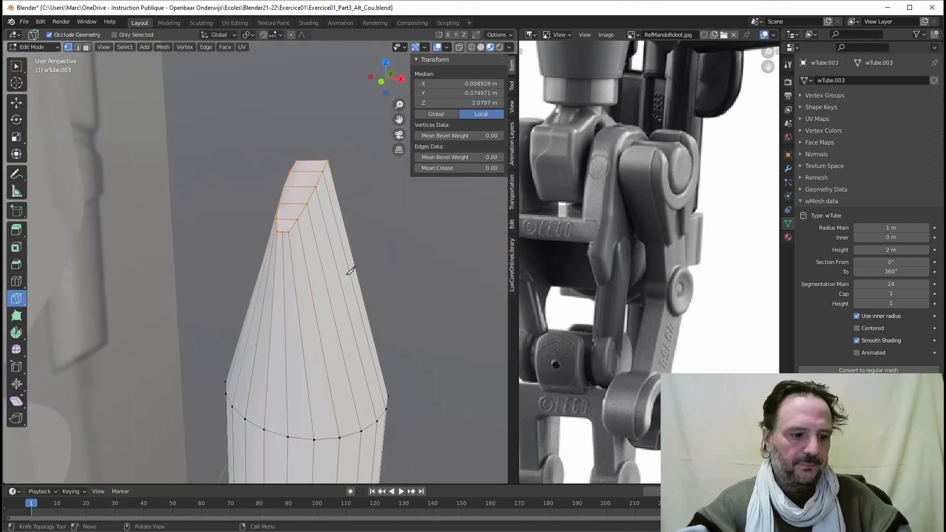
middle_drag(291, 308, 273, 278)
key(Tab)
key(Tab)
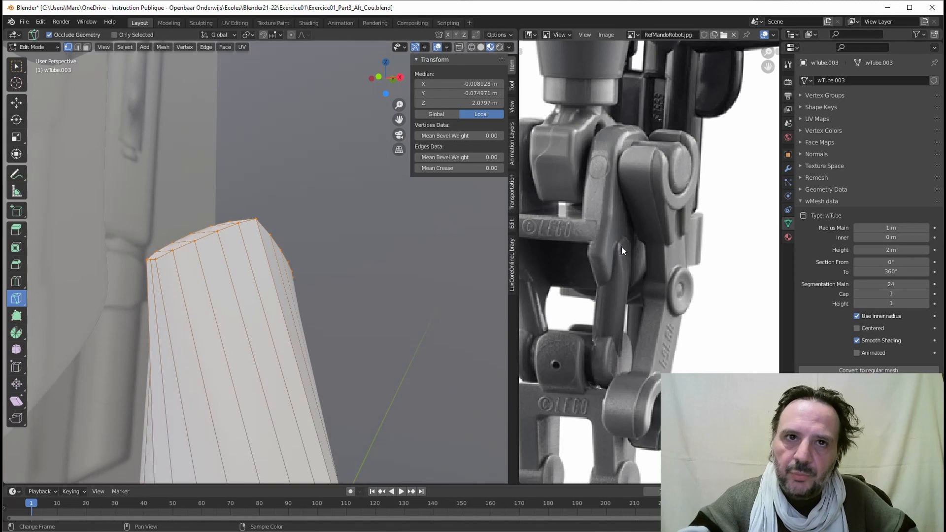
scroll(296, 308, down, 3)
middle_drag(242, 352, 271, 352)
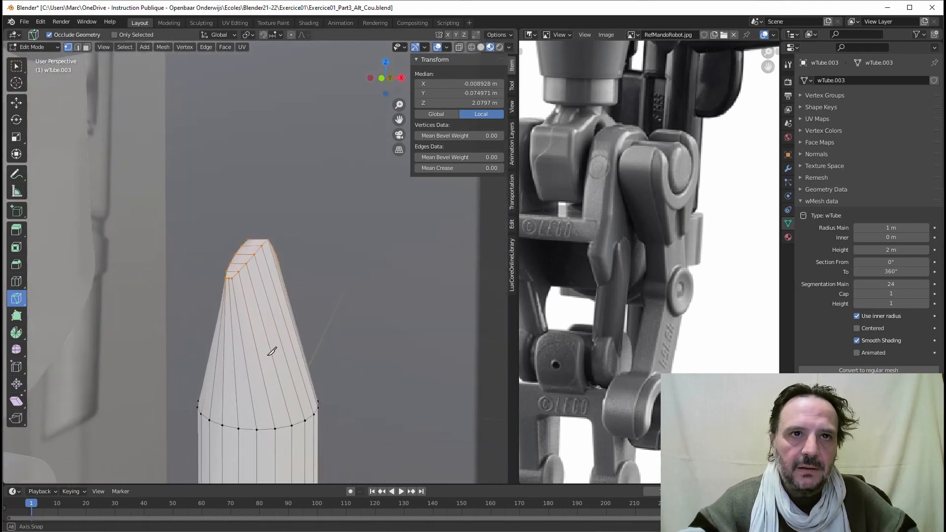
Step: Try a loop cut around the tapered section of the connector, slid toward its base
click(78, 47)
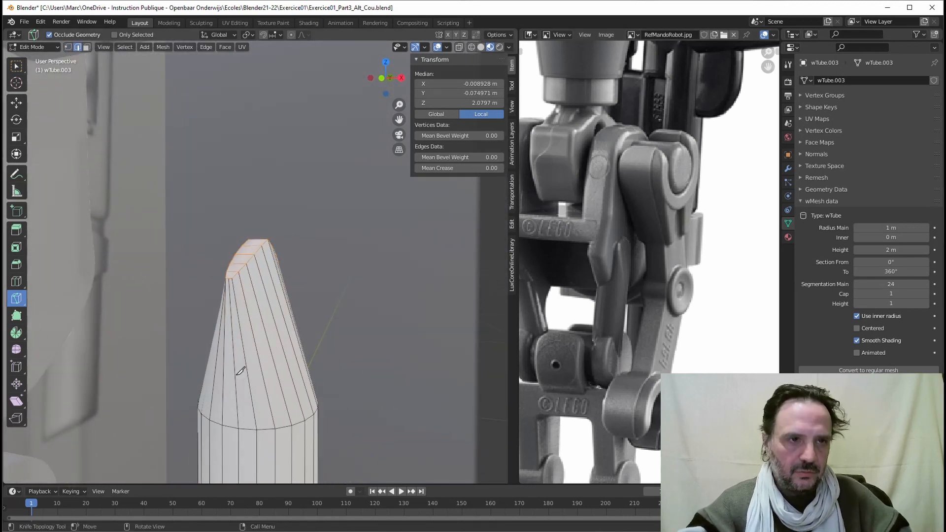
click(17, 66)
key(ctrl+r)
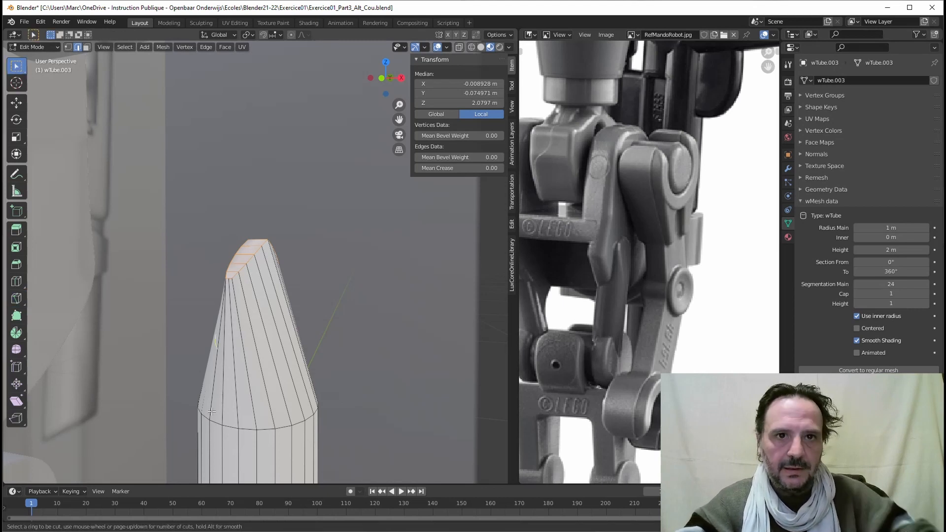
click(260, 408)
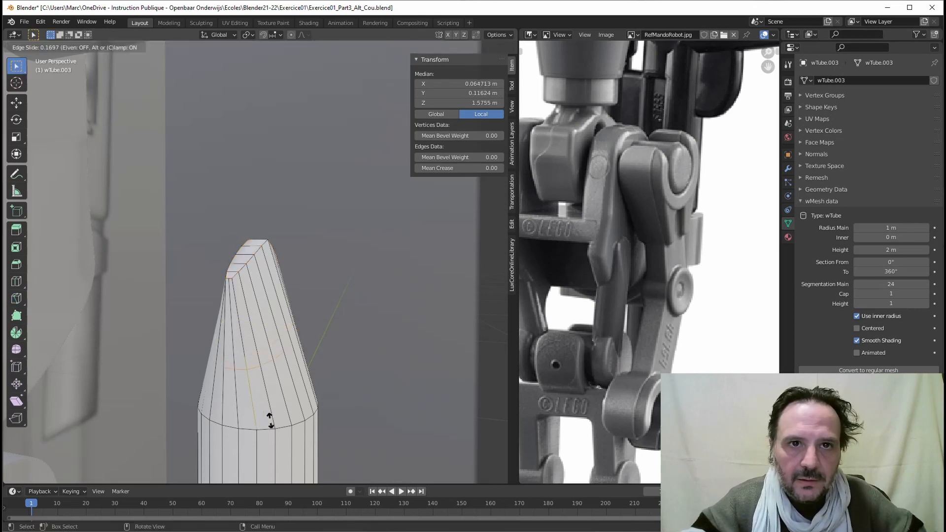
click(274, 465)
middle_drag(274, 466, 283, 328)
scroll(312, 380, up, 1)
key(ctrl+z)
middle_drag(315, 282, 294, 283)
scroll(287, 295, up, 5)
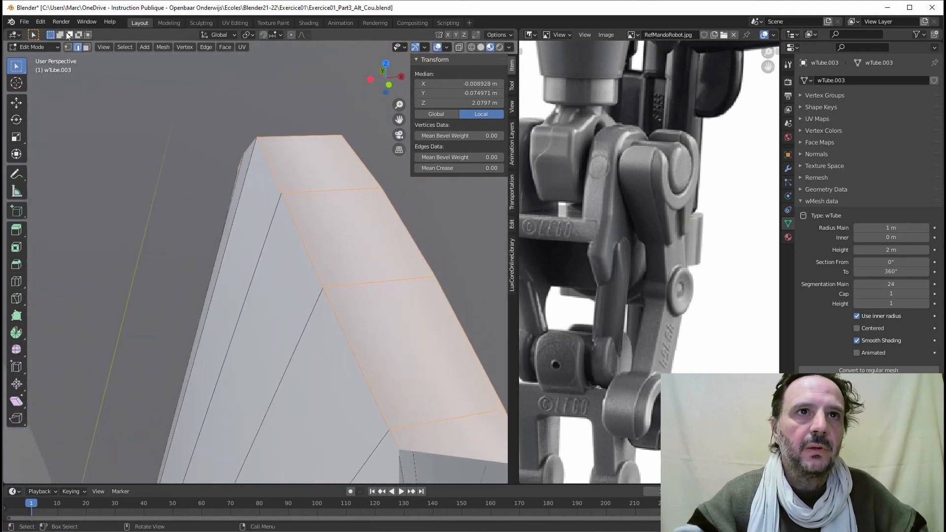
Step: Merge at center the overlapping vertices at the second crosswise edge from the lower end of the cap's near rim
click(68, 47)
middle_drag(387, 296, 338, 278)
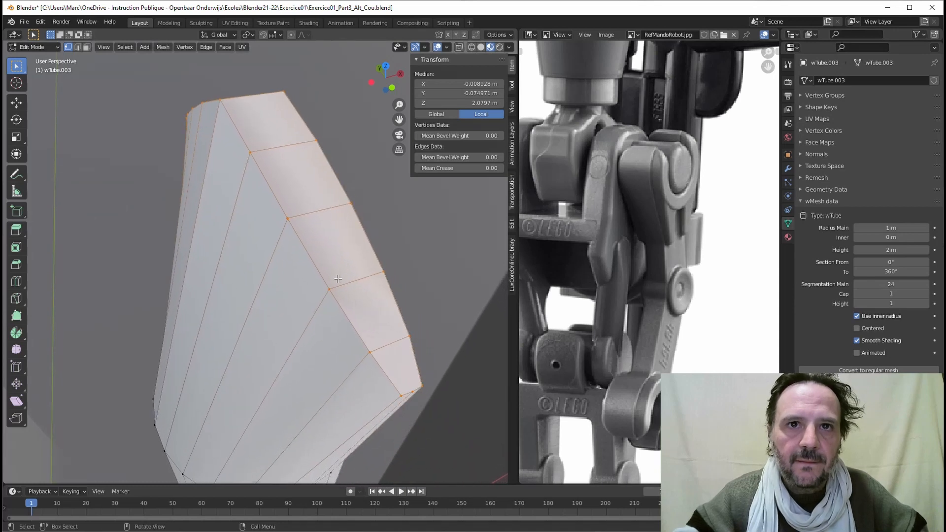
drag(318, 281, 337, 295)
key(m)
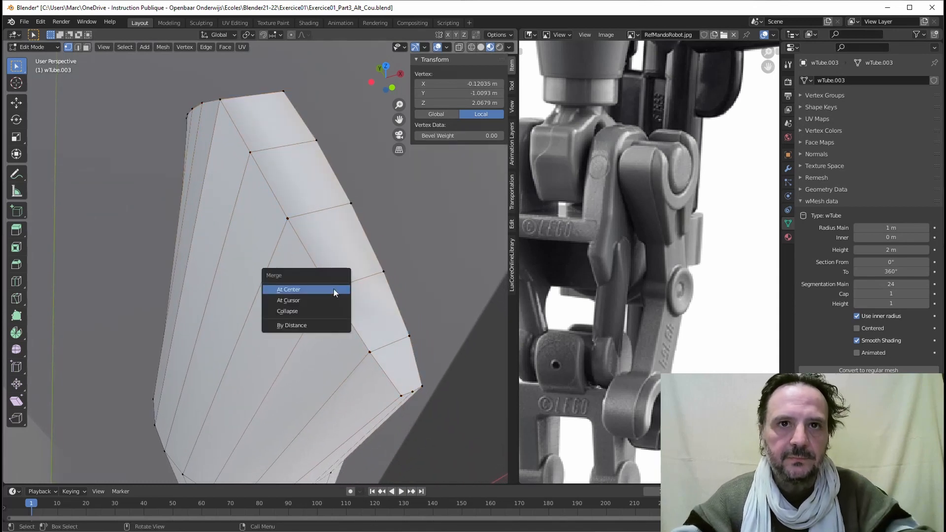
click(299, 287)
Step: Merge at center the overlapping vertices at the next two crosswise edges up the same rim toward the peak
drag(281, 210, 298, 231)
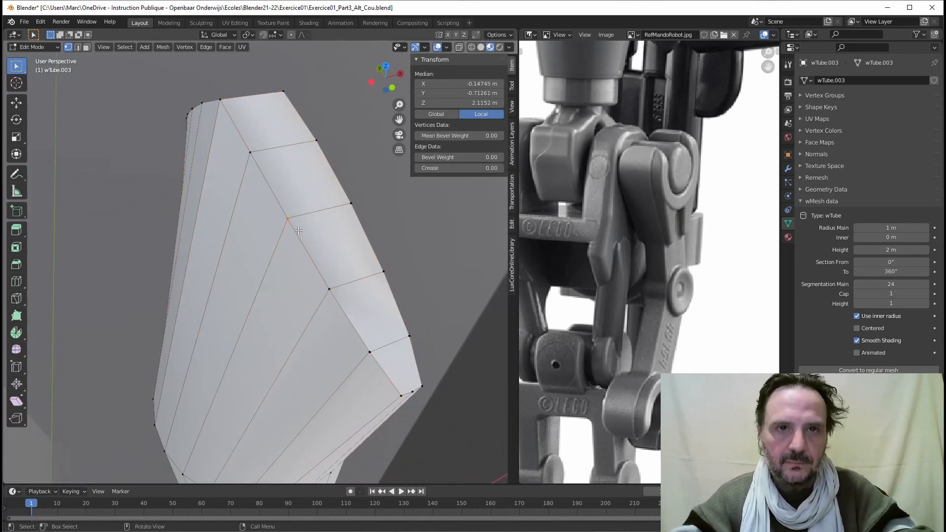
key(m)
click(272, 228)
drag(237, 141, 261, 158)
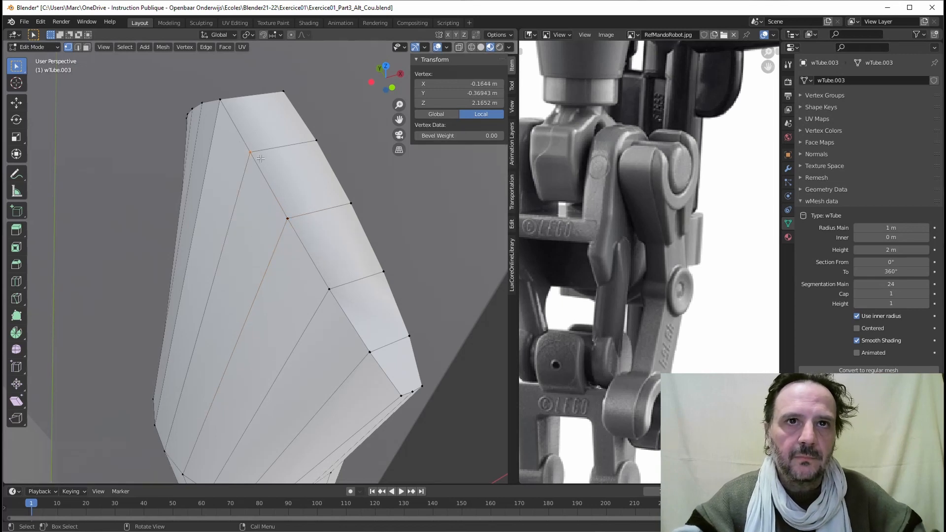
key(m)
click(229, 160)
Step: Merge at center the overlapping vertices at the lowest crosswise edge of the same rim
scroll(266, 222, down, 2)
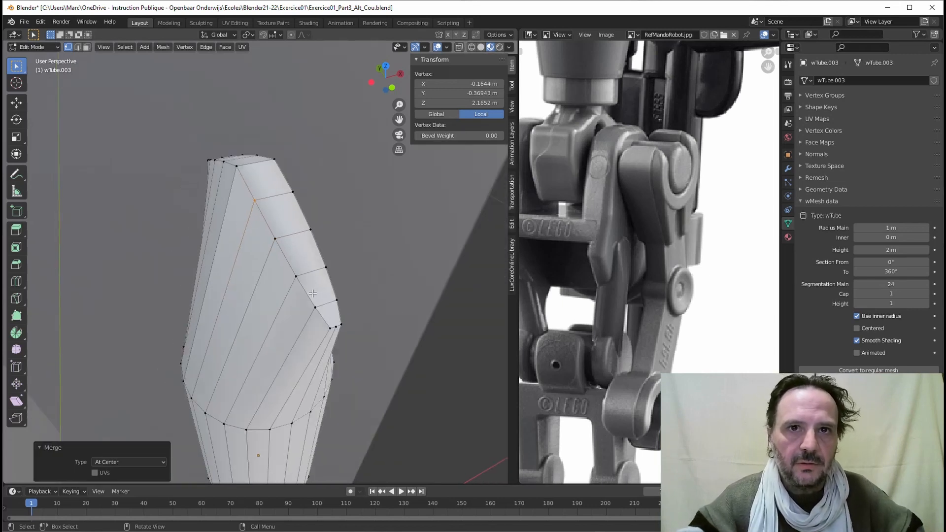
middle_drag(305, 274, 306, 272)
scroll(306, 272, up, 1)
drag(313, 309, 333, 329)
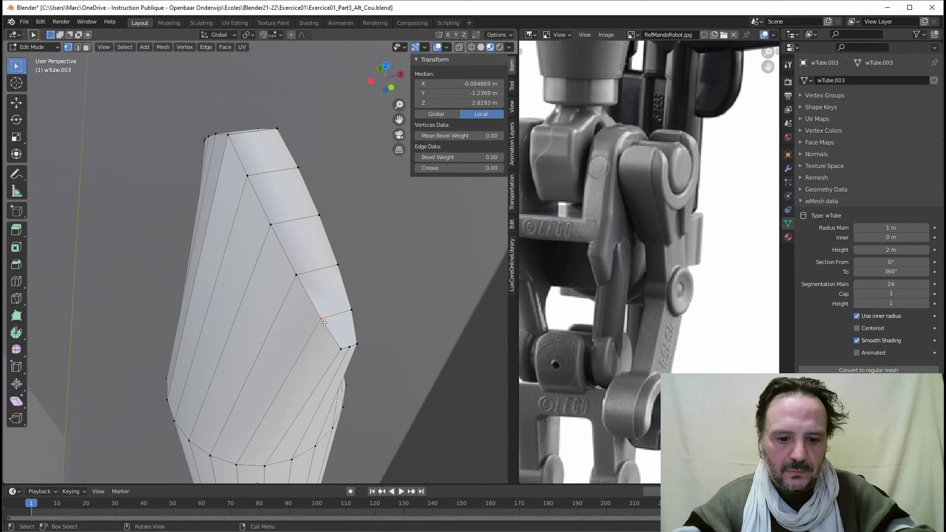
key(m)
click(321, 321)
middle_drag(320, 321, 314, 315)
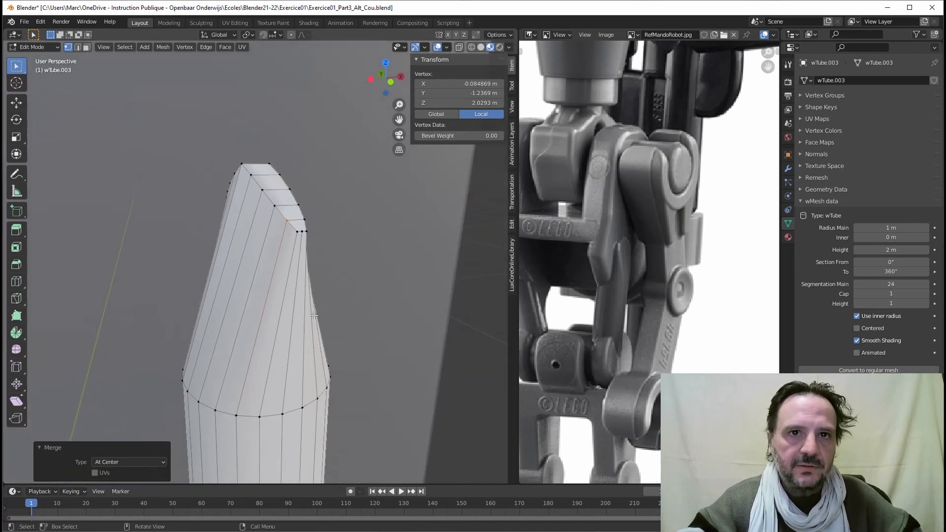
Step: Add one loop cut around the tapered section, slid toward its base with a factor of about 0.279
click(77, 47)
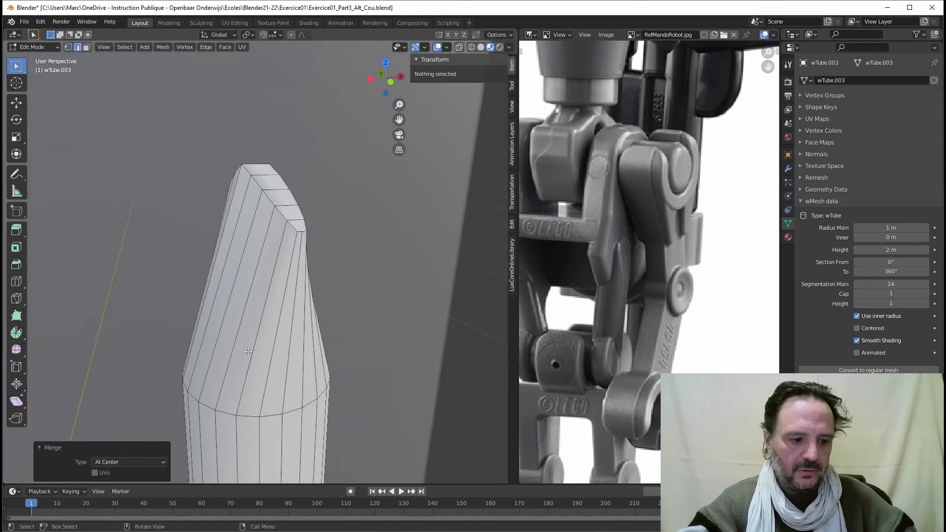
key(ctrl+r)
click(256, 367)
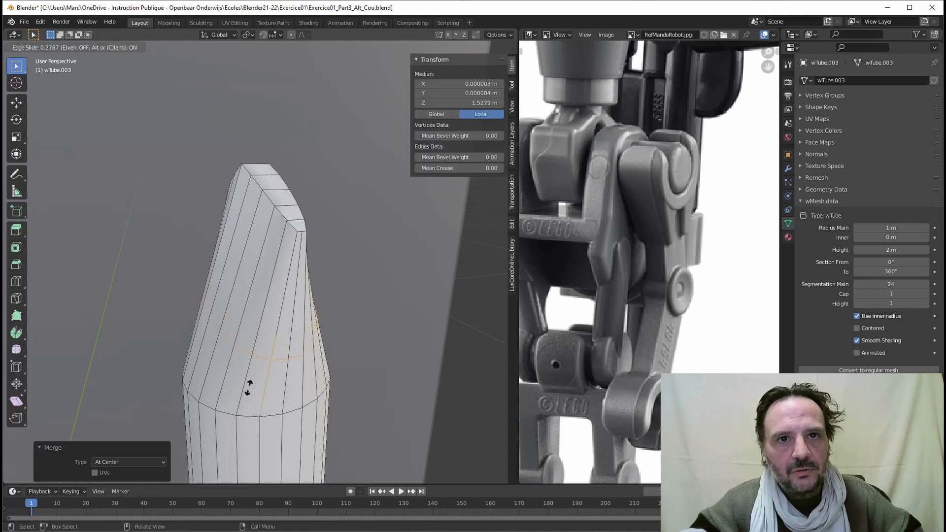
click(248, 375)
middle_drag(249, 376, 117, 92)
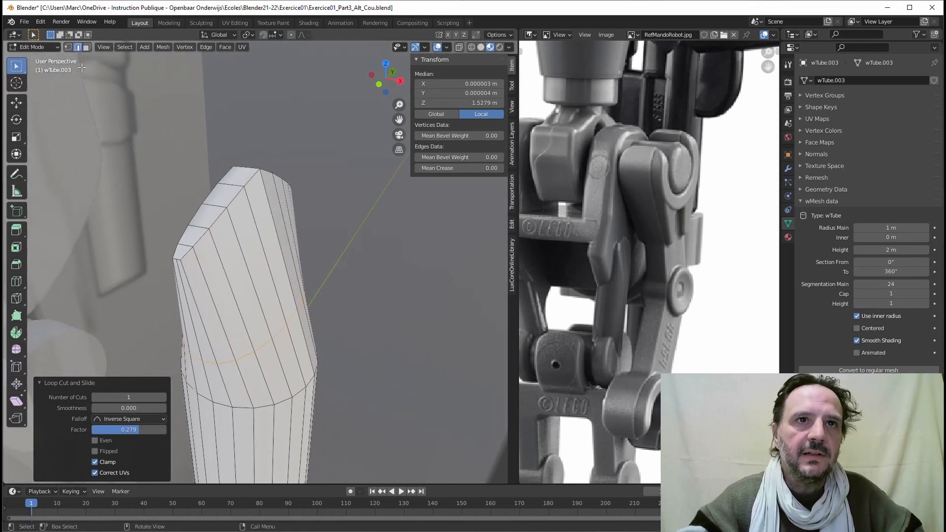
Step: Select the lengthwise edges on one flattened side between the cap and the new loop, and set the transform orientation to Normal
click(201, 270)
shift+click(220, 246)
shift+click(238, 233)
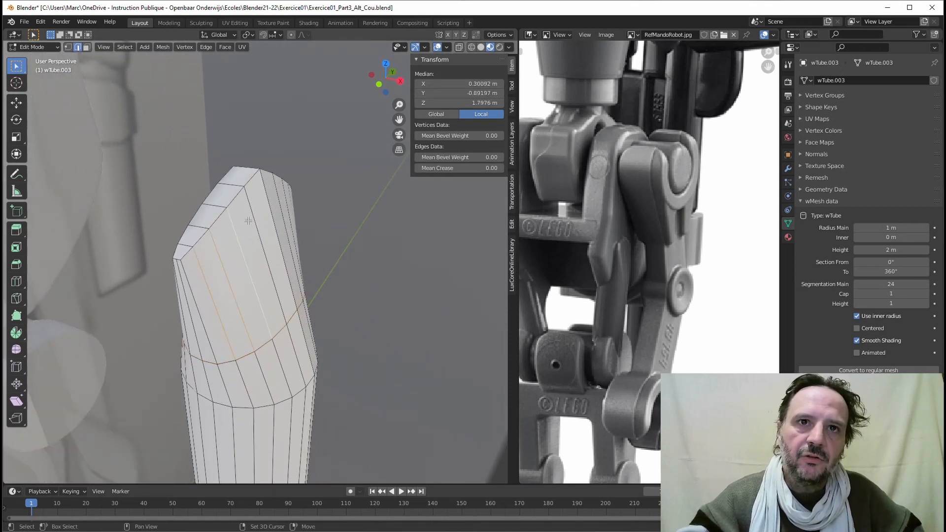
shift+click(257, 215)
shift+click(272, 208)
shift+click(281, 207)
middle_drag(280, 207, 327, 246)
shift+click(307, 217)
shift+click(335, 219)
shift+click(336, 220)
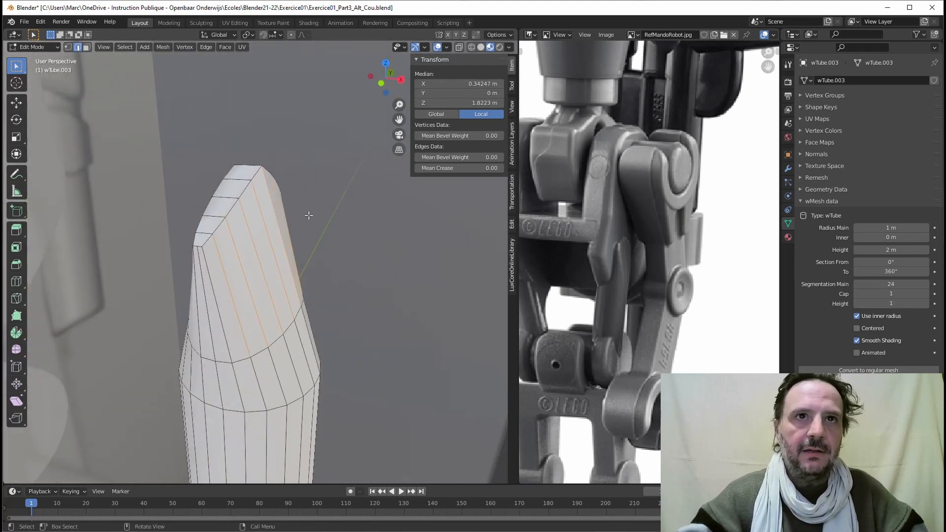
click(224, 34)
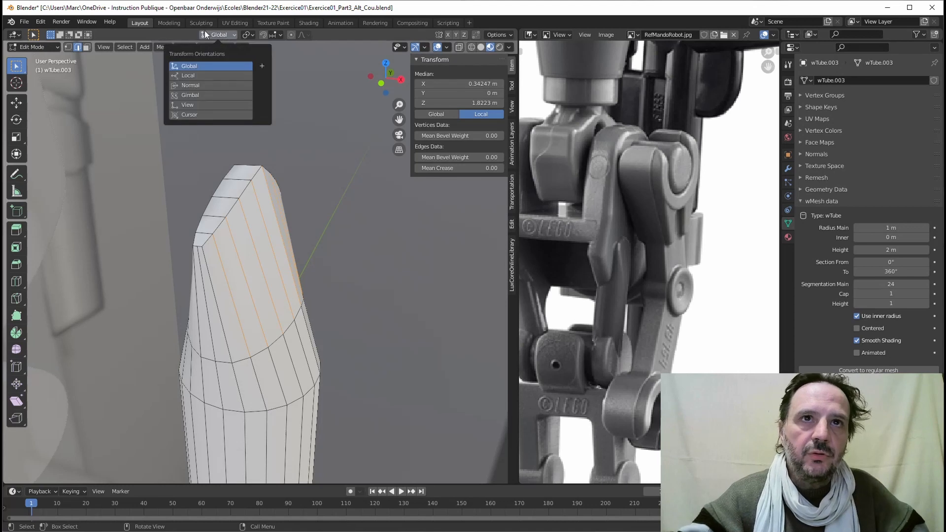
click(191, 87)
Step: Try scaling the selected edges along the normal X and normal Y axes
key(s)
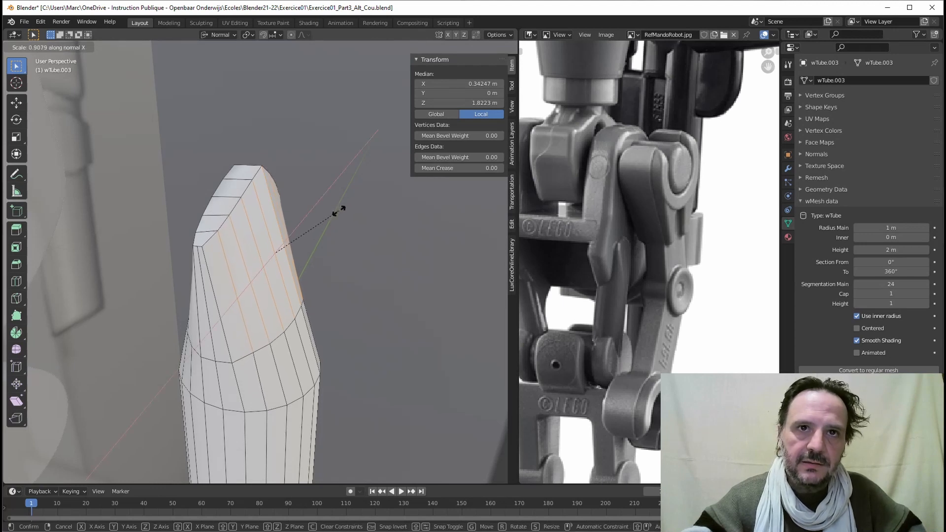
click(344, 207)
key(s)
key(z)
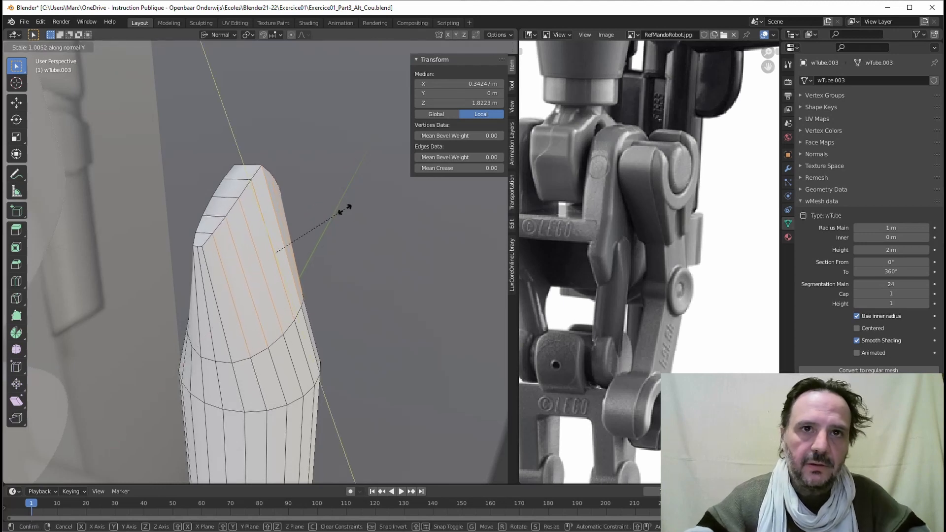
right_click(343, 210)
Step: Scale the selected lengthwise edges along the normal Z axis to about 0.459 to flatten that side
key(s)
key(z)
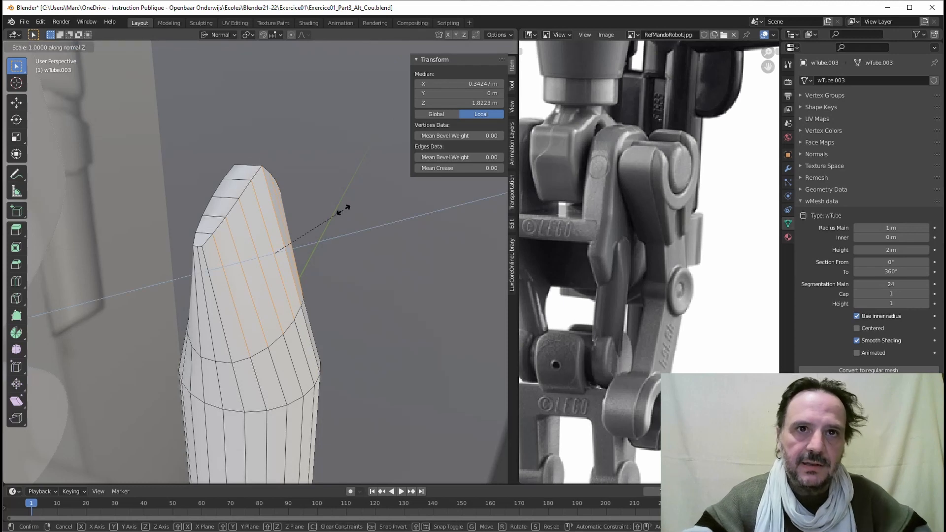
click(308, 229)
middle_drag(308, 229, 220, 137)
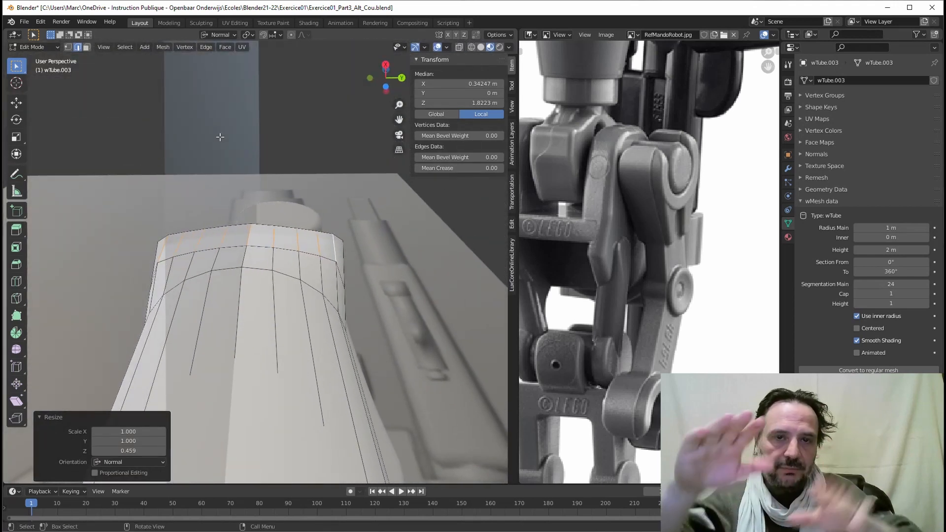
scroll(259, 223, down, 2)
middle_drag(259, 222, 285, 186)
Step: Select only the middle lengthwise edge of that side and move it outward about 0.000021 m along its normal
click(272, 226)
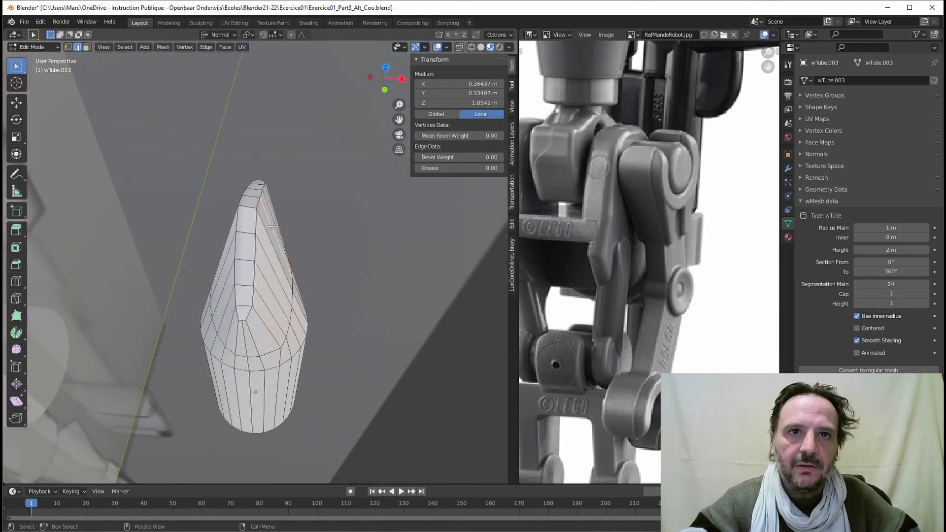
click(267, 237)
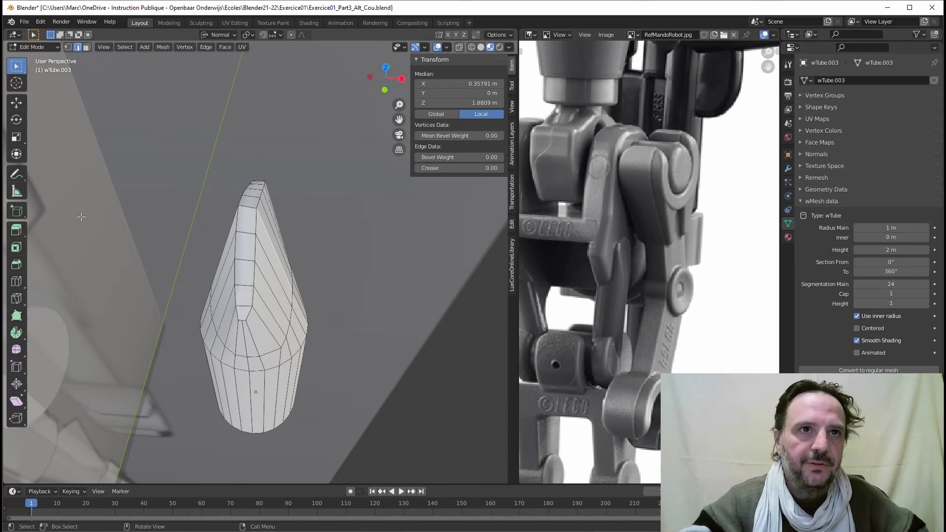
click(16, 102)
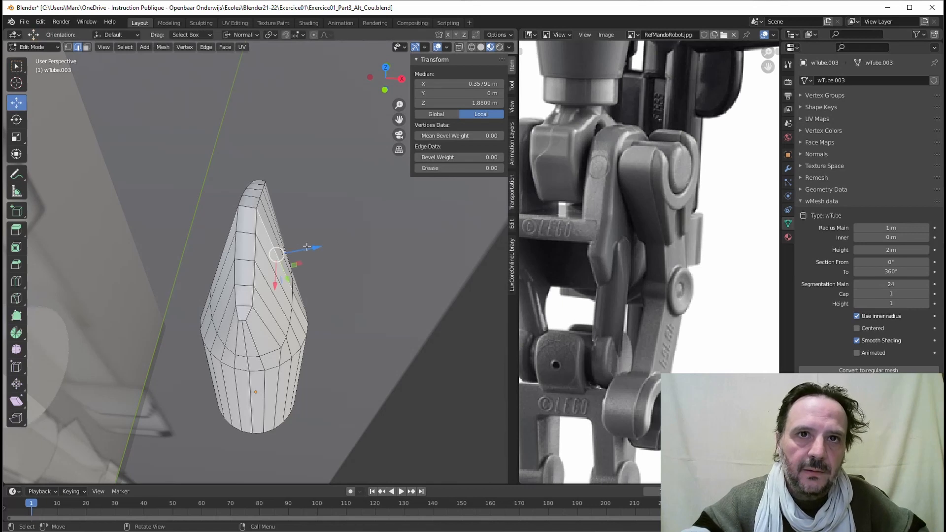
drag(307, 246, 306, 245)
middle_drag(315, 280, 304, 312)
scroll(290, 325, down, 3)
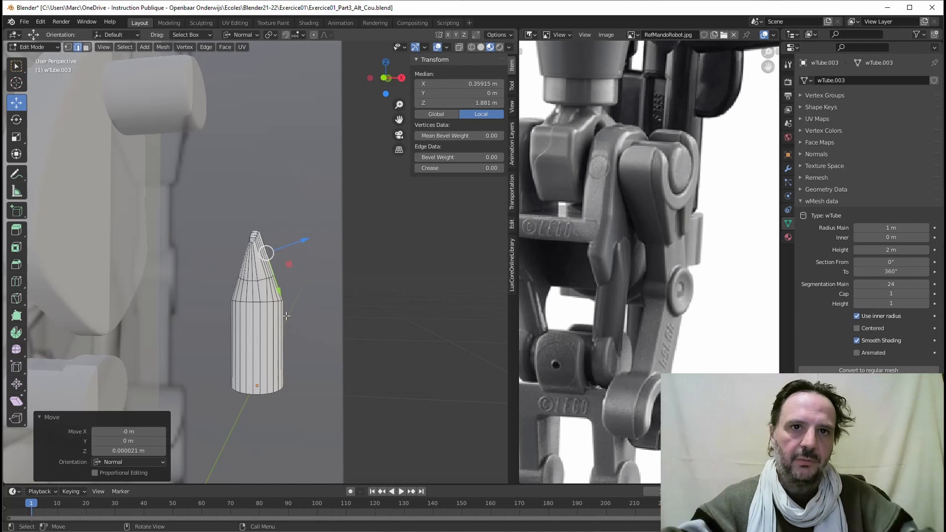
scroll(282, 330, down, 2)
middle_drag(282, 331, 216, 337)
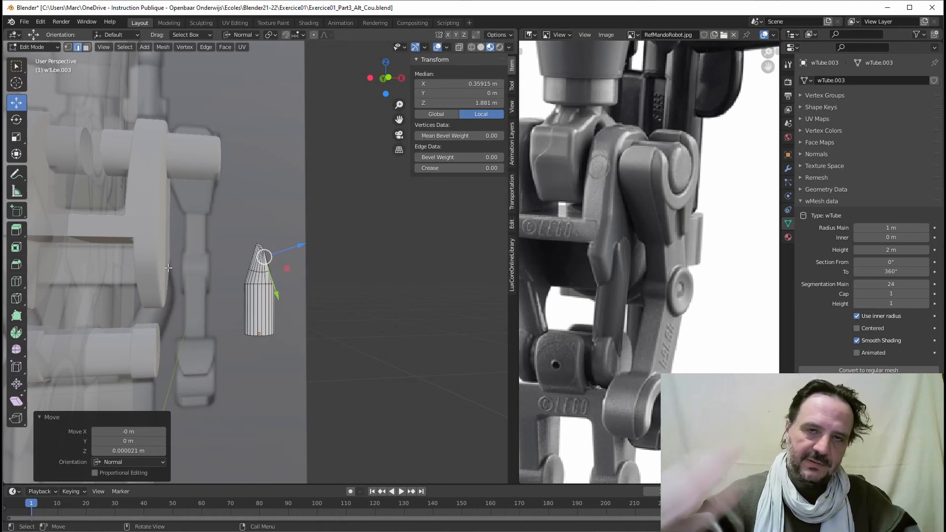
Step: In Object Mode and front view, move the connector about -0.117 m along X onto the hip and rotate it 17.5° about Y
key(Tab)
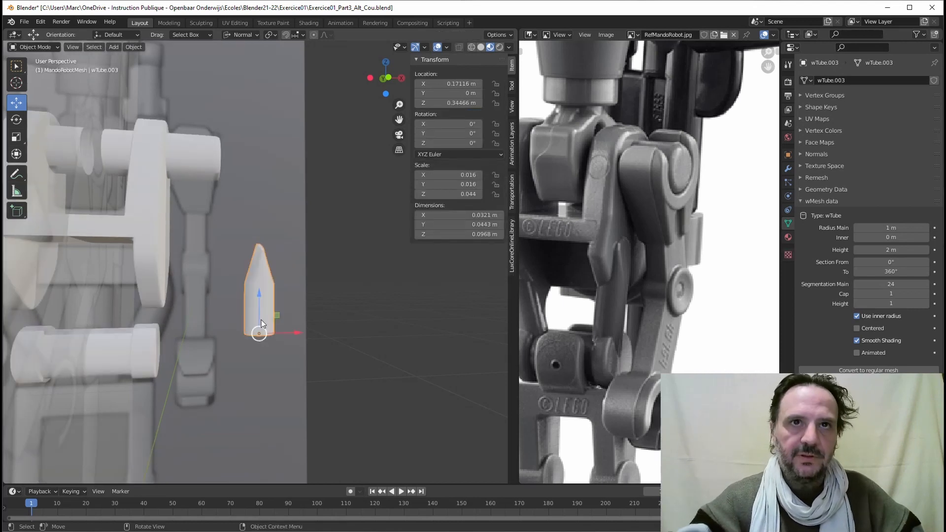
click(388, 78)
drag(292, 311, 214, 306)
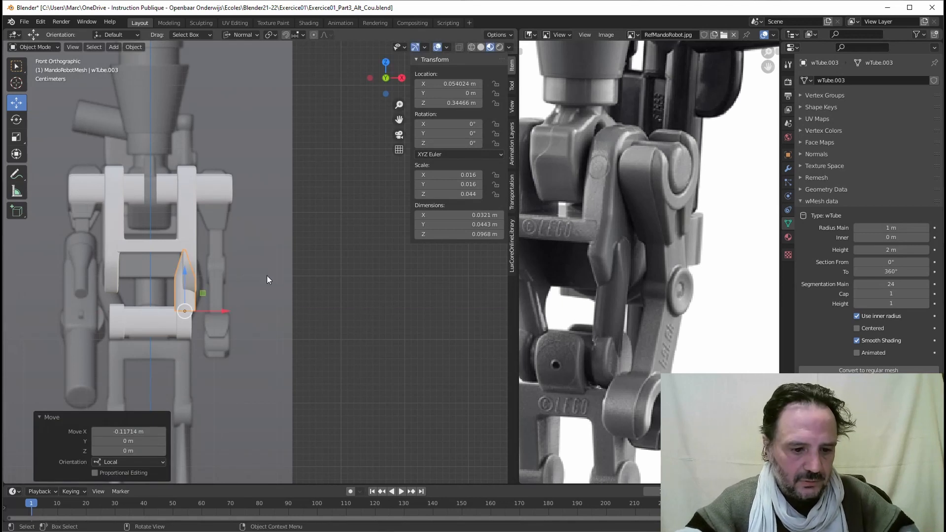
key(r)
click(271, 301)
Step: Move the connector about 0.0147 m along Y to center it on the hip cylinder and rotate it 18.7° about local X
middle_drag(272, 306, 243, 302)
scroll(282, 318, up, 4)
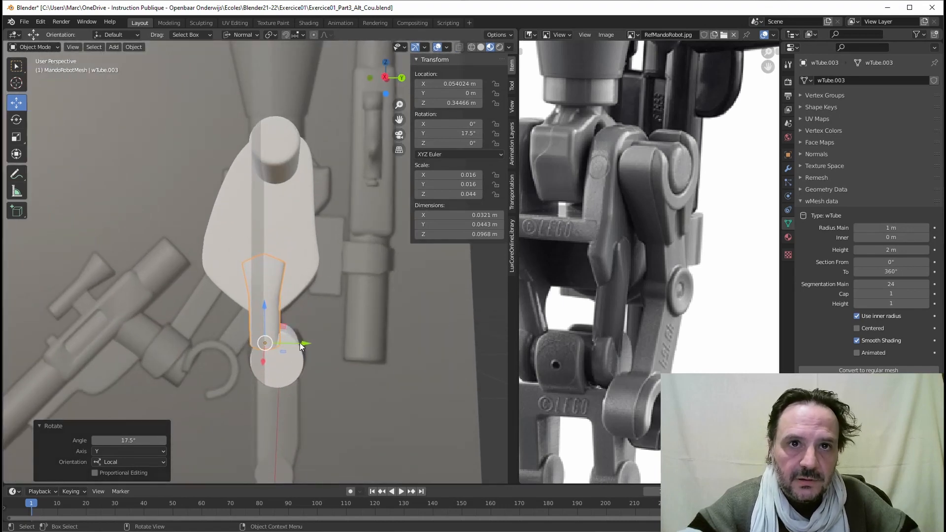
drag(300, 346, 316, 341)
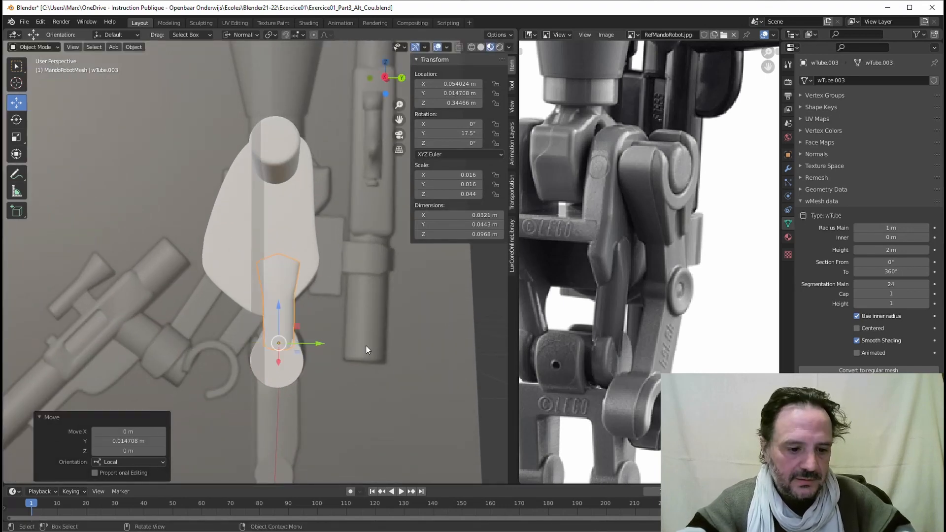
key(r)
key(x)
key(x)
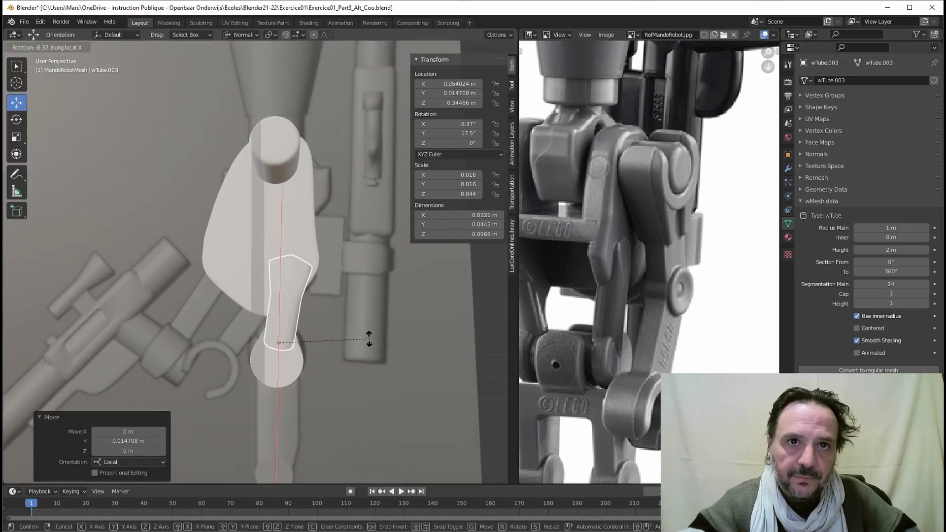
click(333, 313)
Step: Move the connector about -0.0036 m along its local Z axis into the hip cylinder and enter Edit Mode
middle_drag(332, 313, 443, 320)
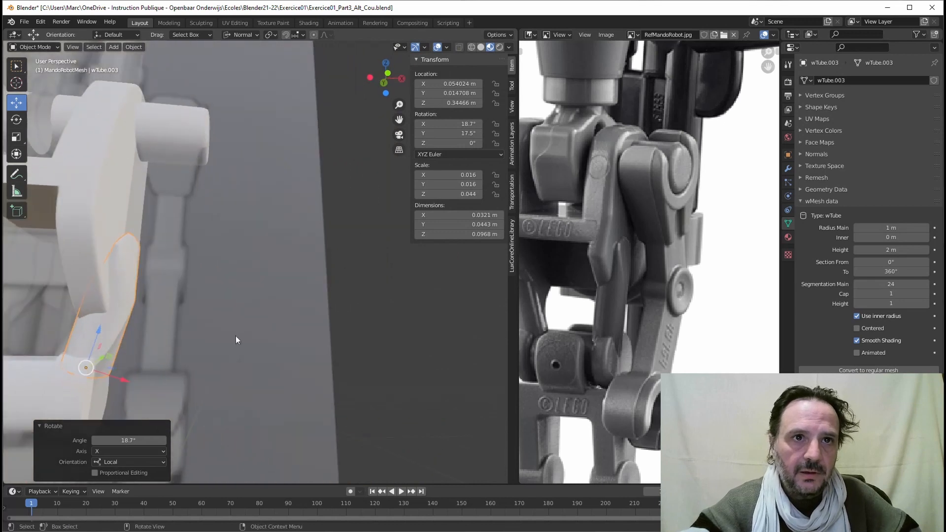
shift+middle_drag(130, 341, 229, 299)
drag(196, 289, 194, 296)
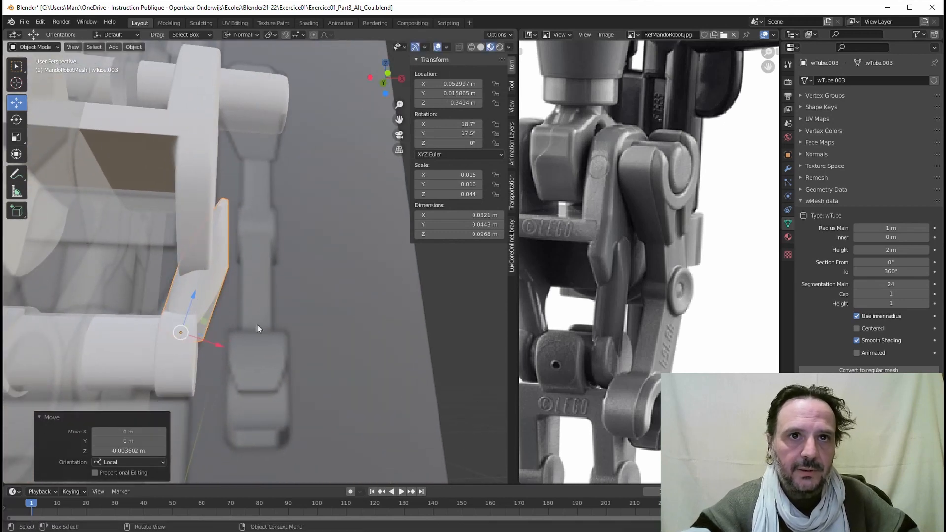
middle_drag(246, 328, 261, 269)
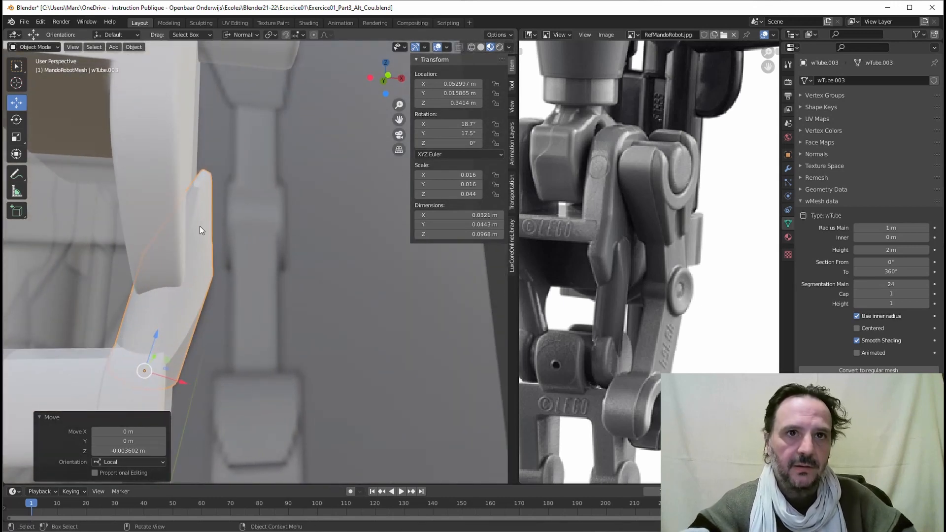
key(Tab)
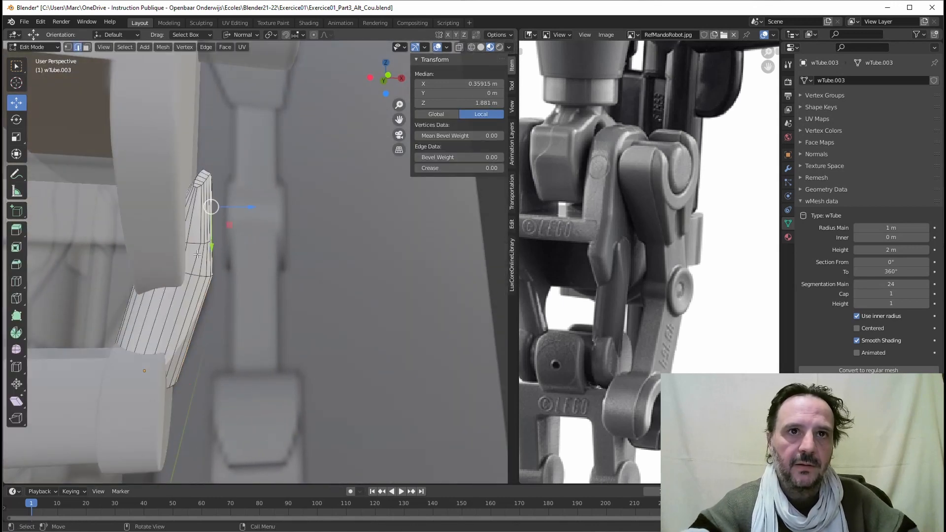
Step: Select the vertices of the connector's tapered top section with X-ray on and rotate them about -6° around local Y
click(69, 47)
click(457, 46)
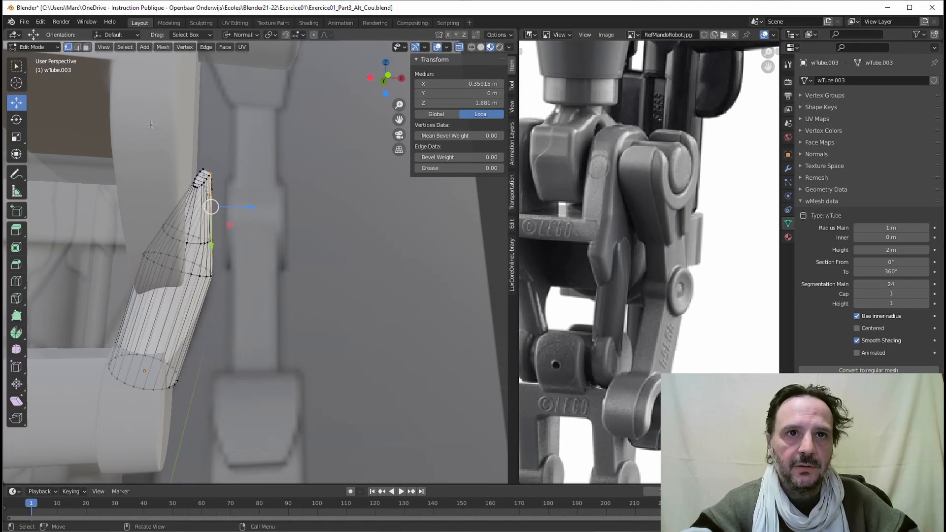
drag(151, 125, 240, 291)
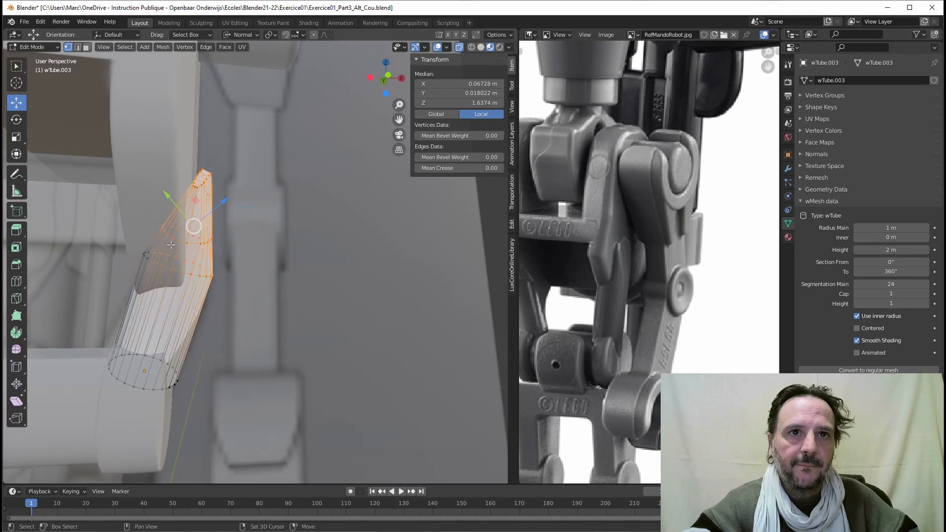
drag(138, 140, 239, 252)
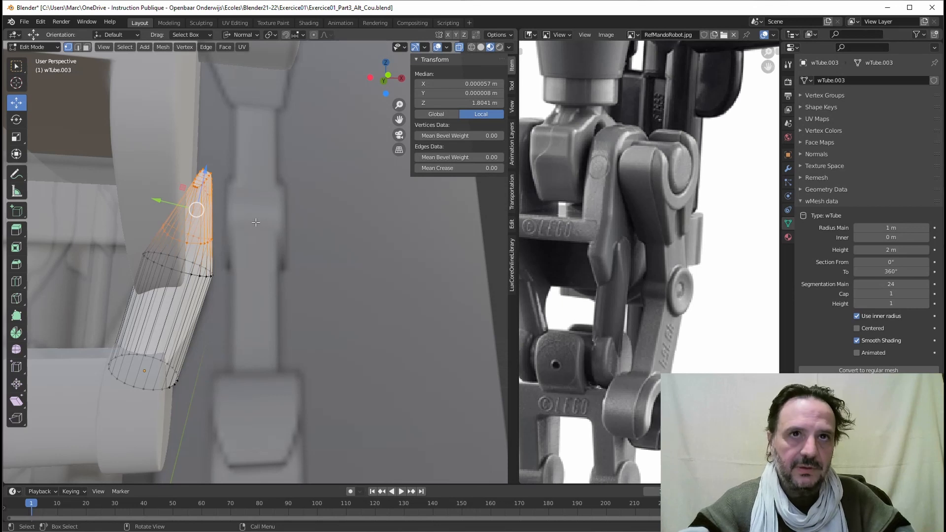
click(242, 36)
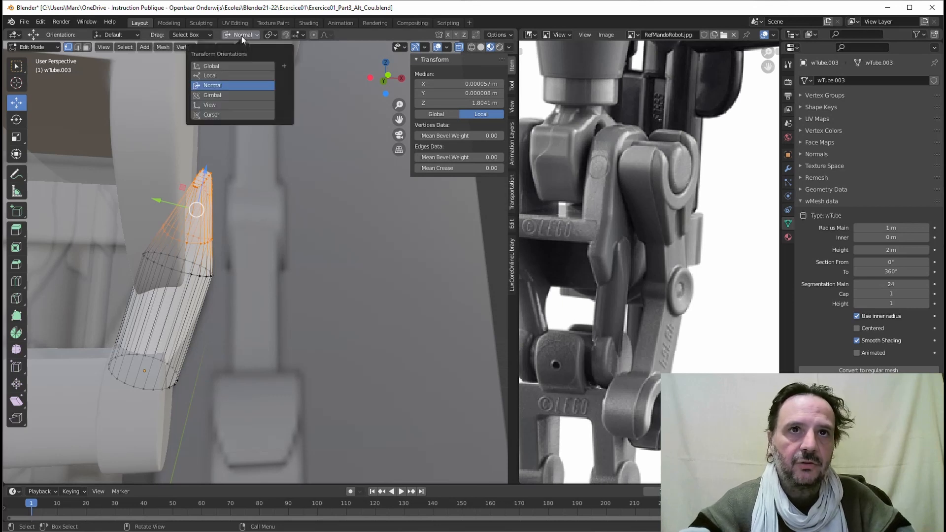
click(213, 76)
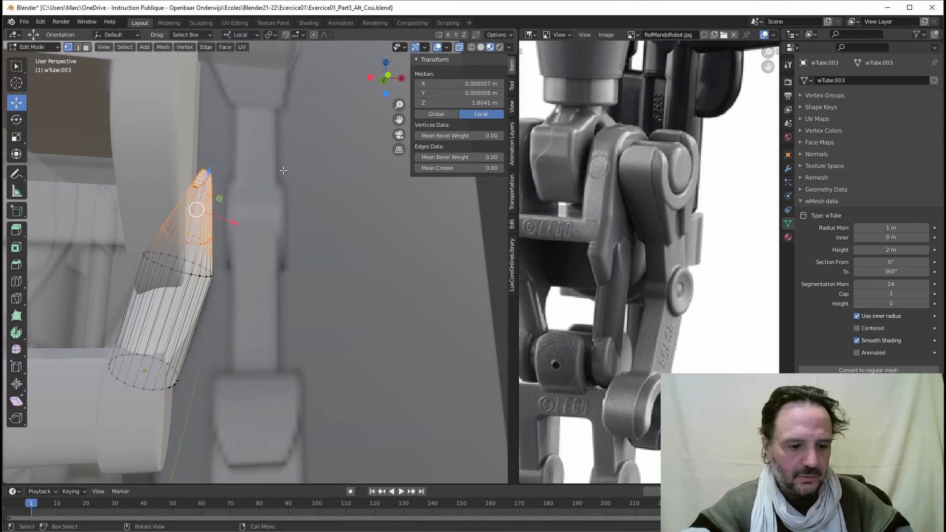
key(r)
key(y)
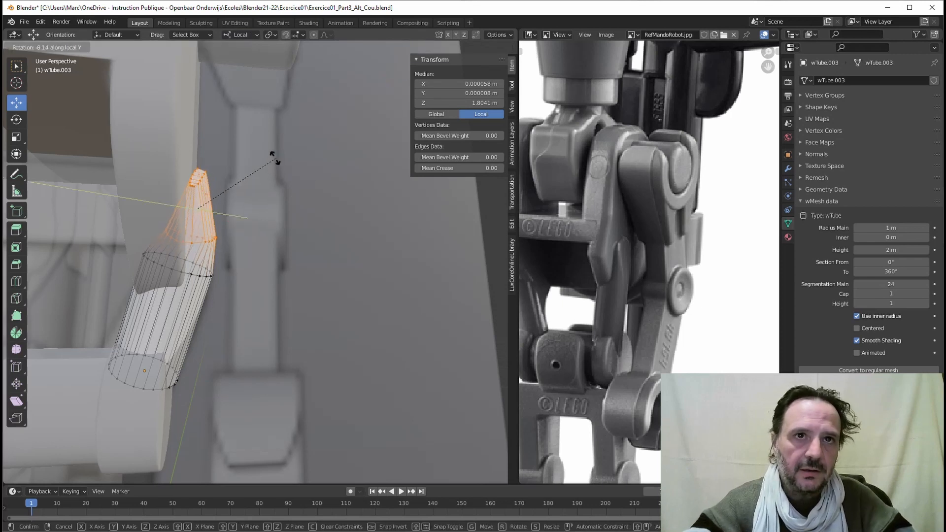
click(272, 156)
Step: Move the connector's selected top section about -0.0025 m along local X
drag(222, 220, 216, 217)
middle_drag(239, 200, 259, 188)
scroll(215, 271, up, 1)
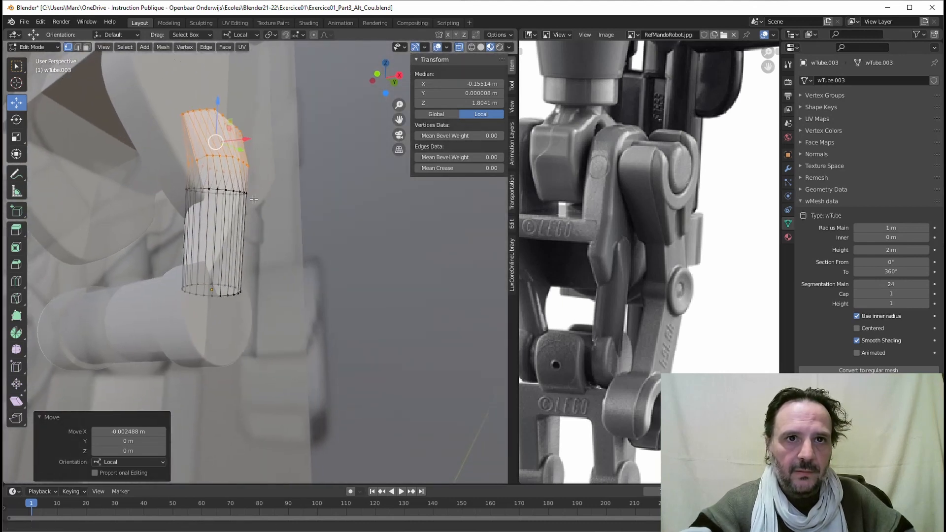
Step: Select the connector's bottom edge loop, move it into the hip cylinder and return to Object Mode
click(77, 53)
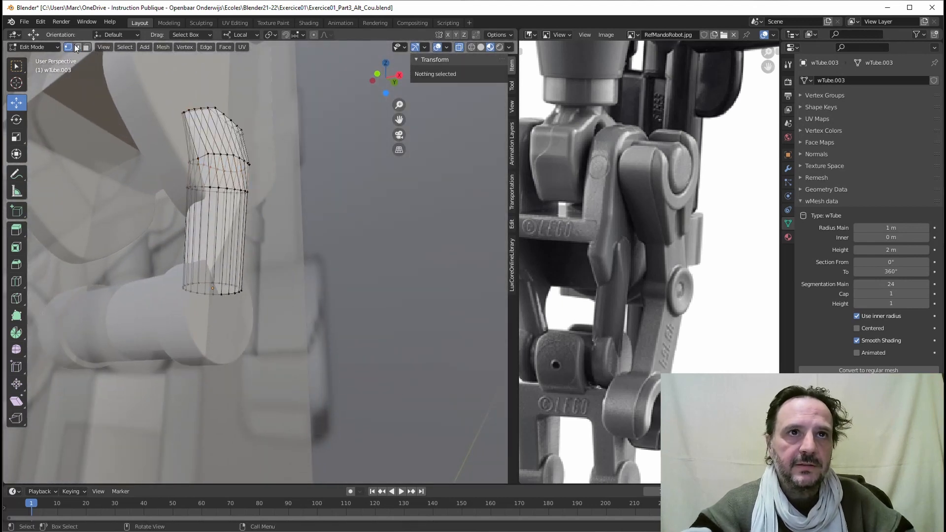
alt+click(213, 291)
middle_drag(212, 286, 227, 262)
key(g)
click(202, 270)
key(Tab)
Step: Remove the Subdivision modifier from the torso and from the hip cylinder
click(206, 143)
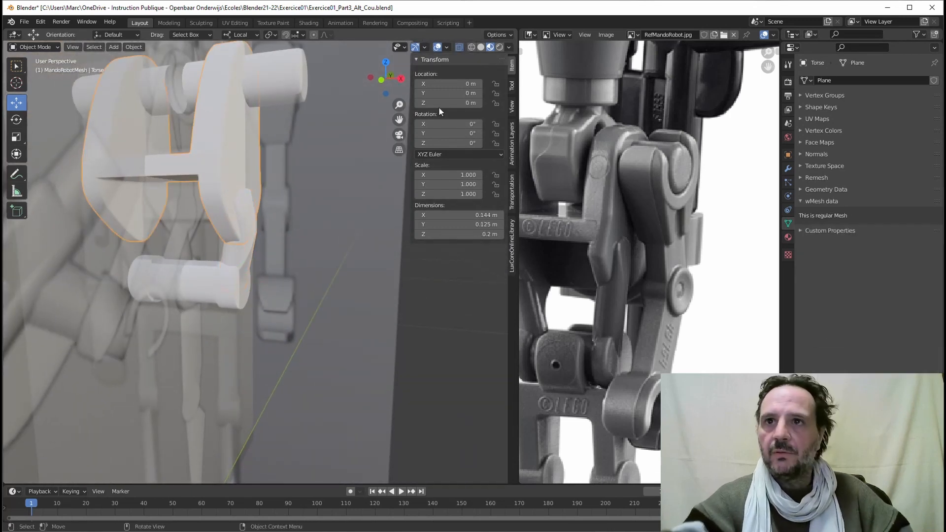
click(788, 169)
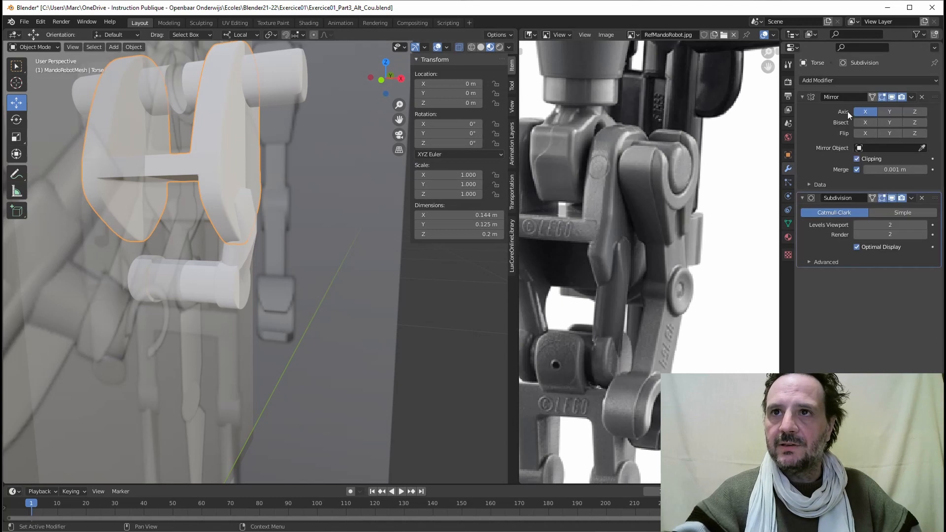
click(921, 198)
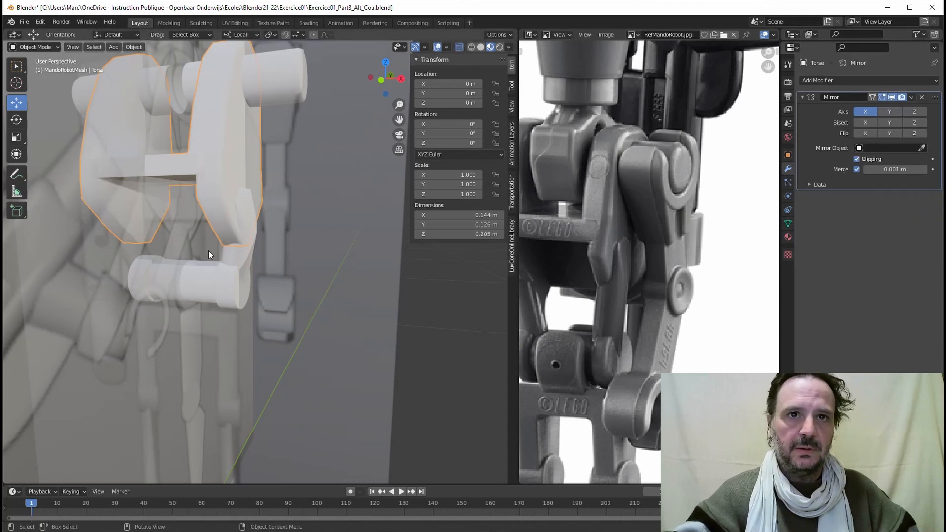
click(204, 279)
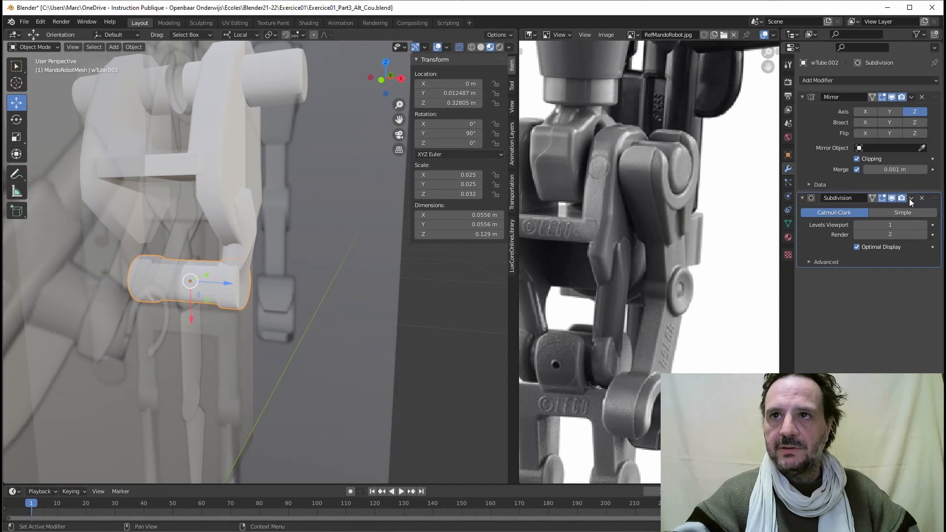
click(921, 198)
Step: Check the connector for modifiers and remove the Mirror modifier from both the torso and the hip cylinder
shift+click(247, 249)
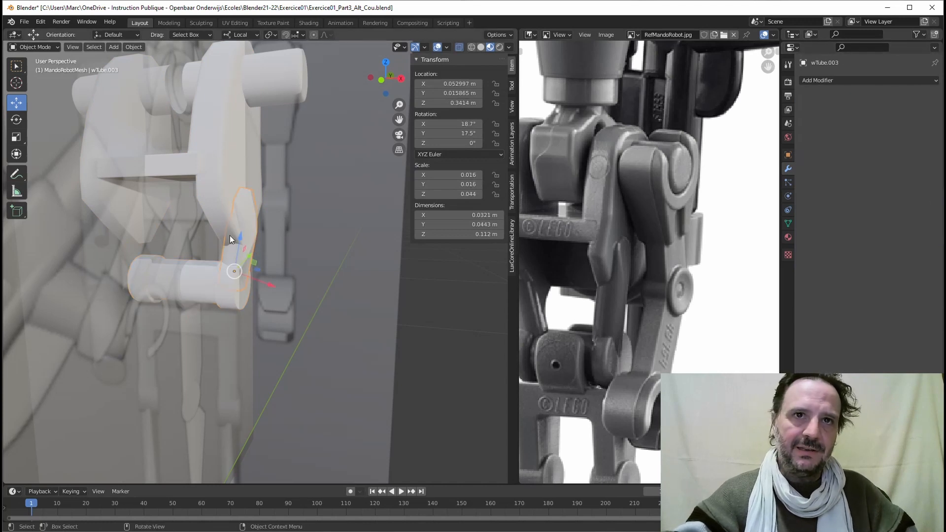
middle_drag(220, 224, 255, 230)
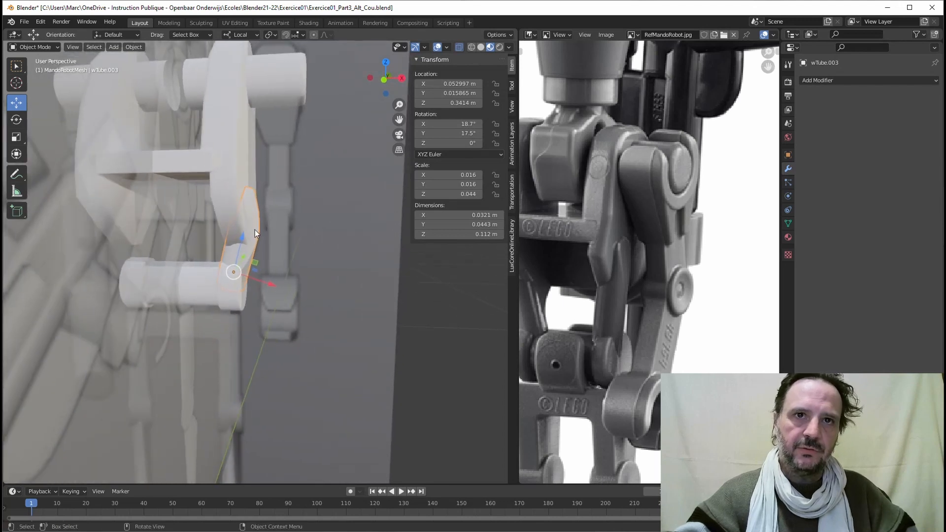
click(255, 230)
click(252, 239)
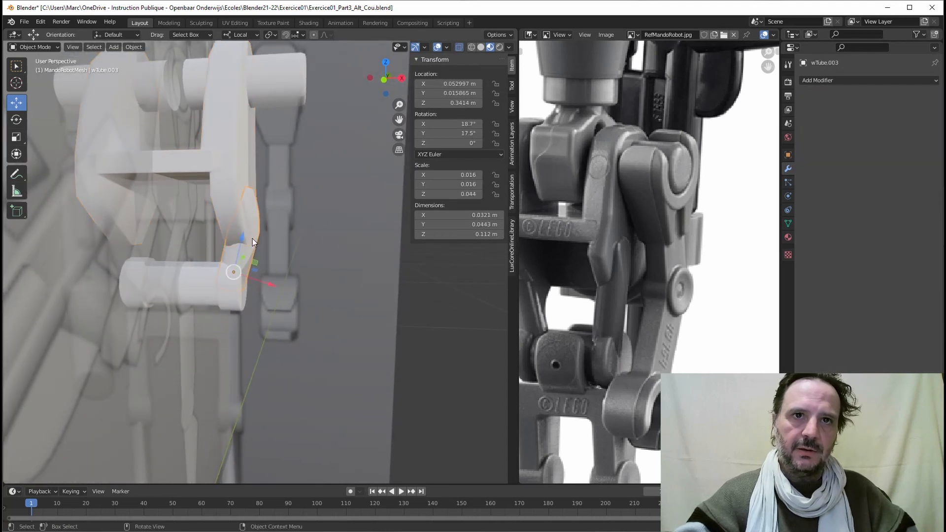
click(202, 158)
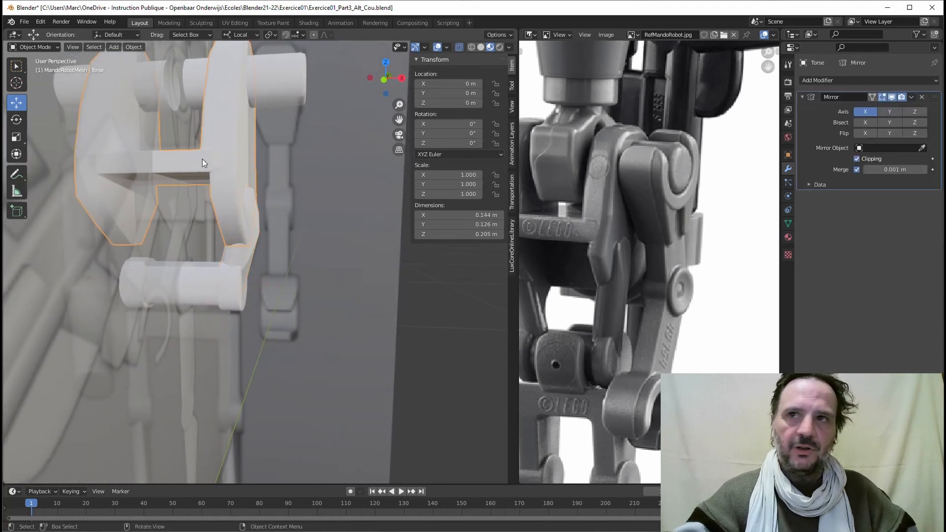
click(921, 97)
click(200, 277)
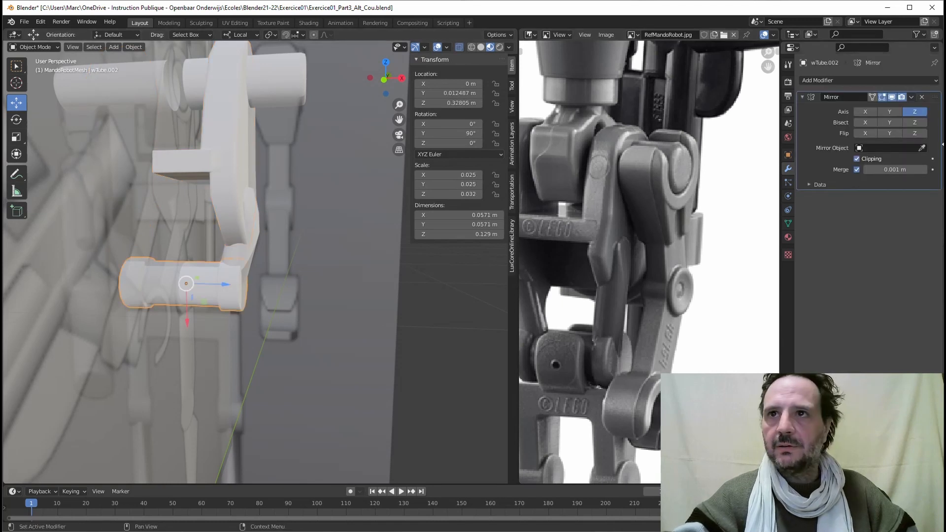
click(922, 97)
Step: Join the hip cylinder and the connector into the torso object, keeping the torso active
middle_drag(252, 254, 255, 128)
middle_drag(251, 168, 256, 156)
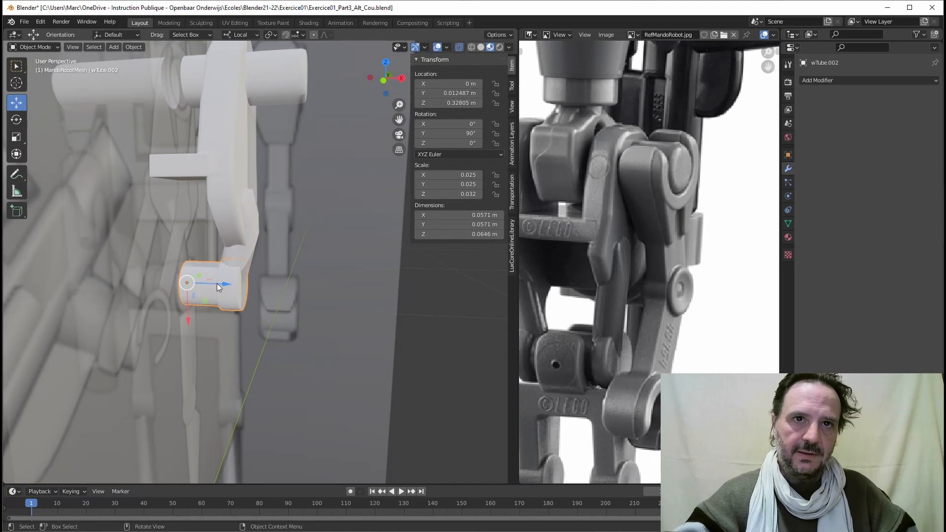
click(241, 235)
click(204, 282)
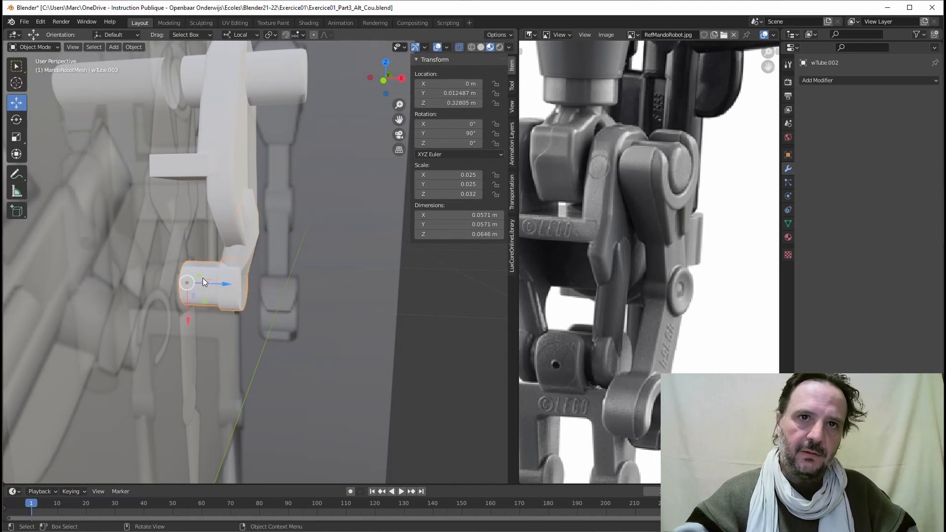
shift+click(252, 247)
shift+click(218, 178)
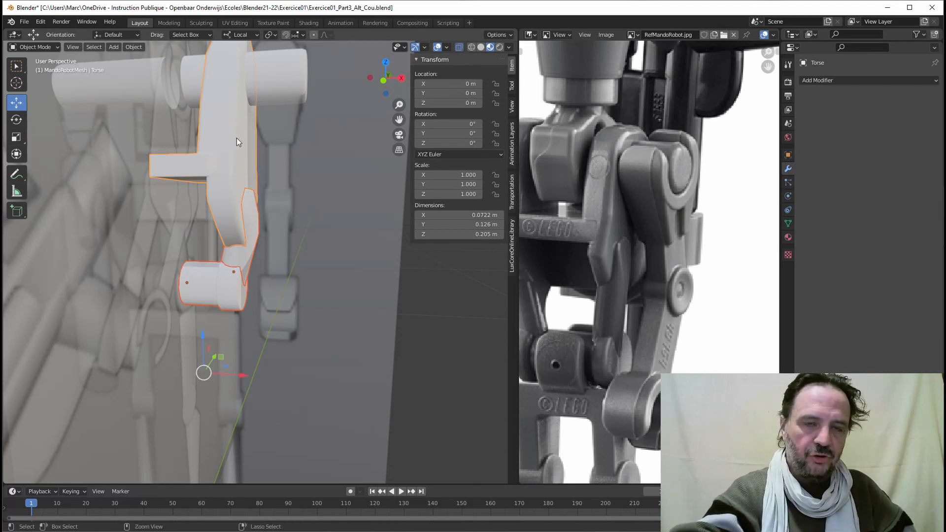
key(ctrl+j)
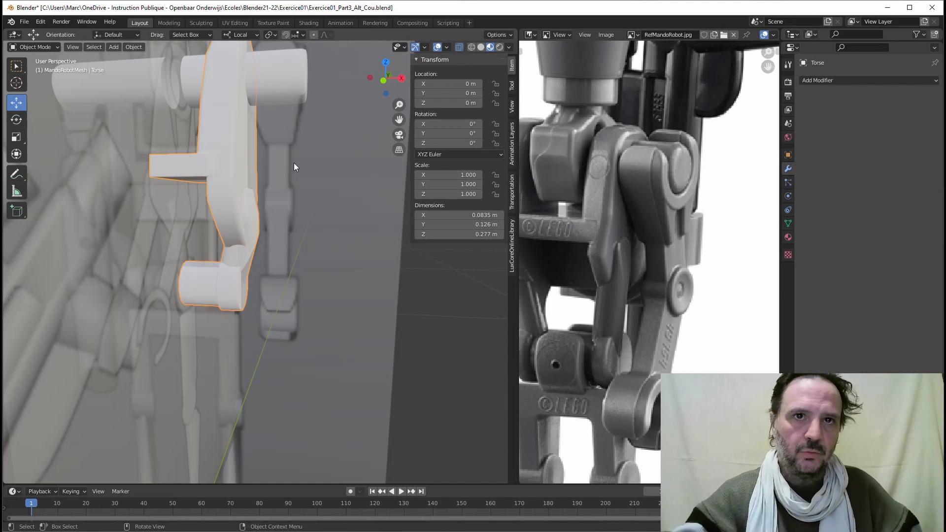
middle_drag(294, 164, 245, 207)
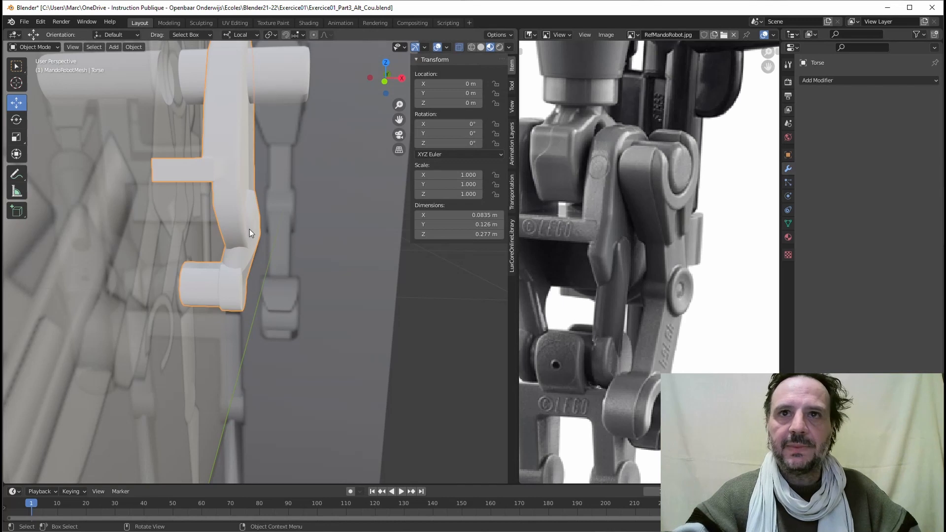
Step: Add a Mirror modifier on the X axis and a Subdivision Surface modifier to the joined torso
click(853, 81)
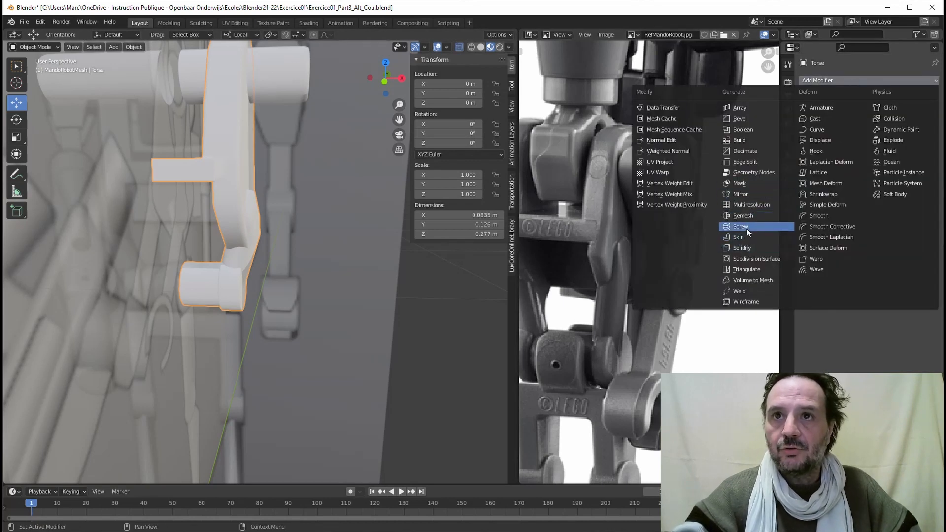
click(742, 194)
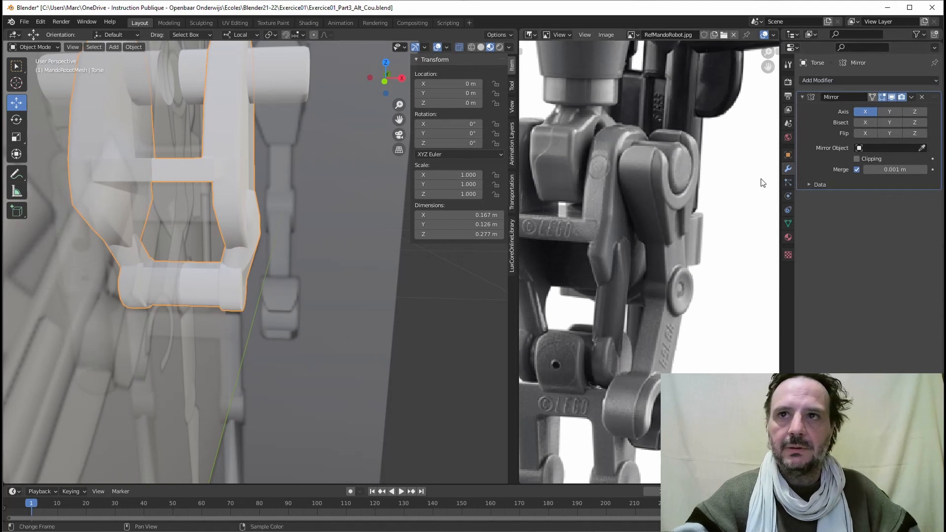
click(818, 79)
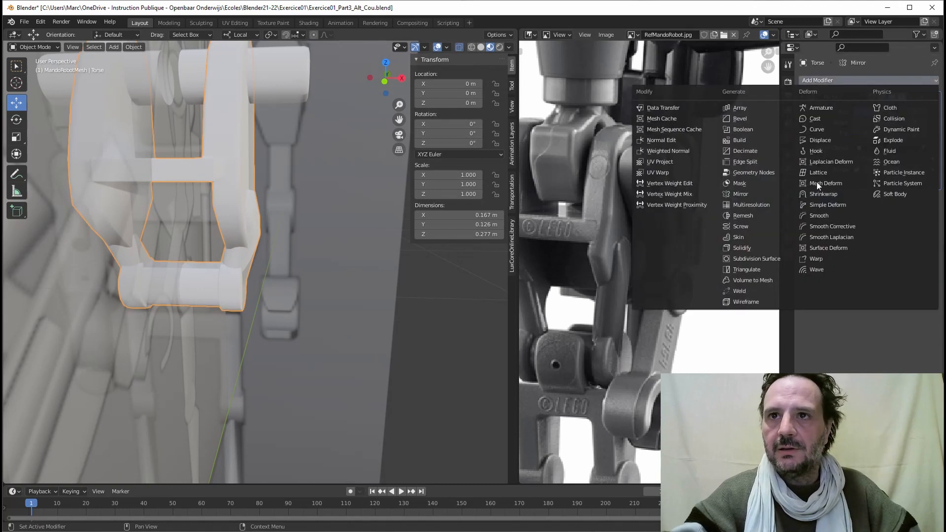
click(758, 259)
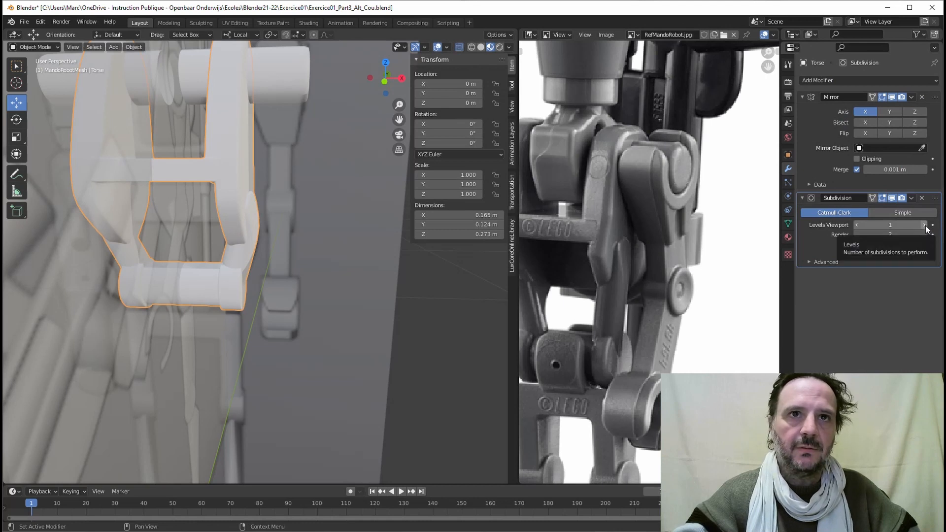
Step: Display the viewport in solid shading with X-ray off and apply Shade Smooth to the joined torso
mouse_move(309, 126)
middle_down()
mouse_move(269, 163)
mouse_move(291, 111)
mouse_move(250, 114)
mouse_move(276, 140)
mouse_move(283, 98)
mouse_move(345, 74)
middle_up()
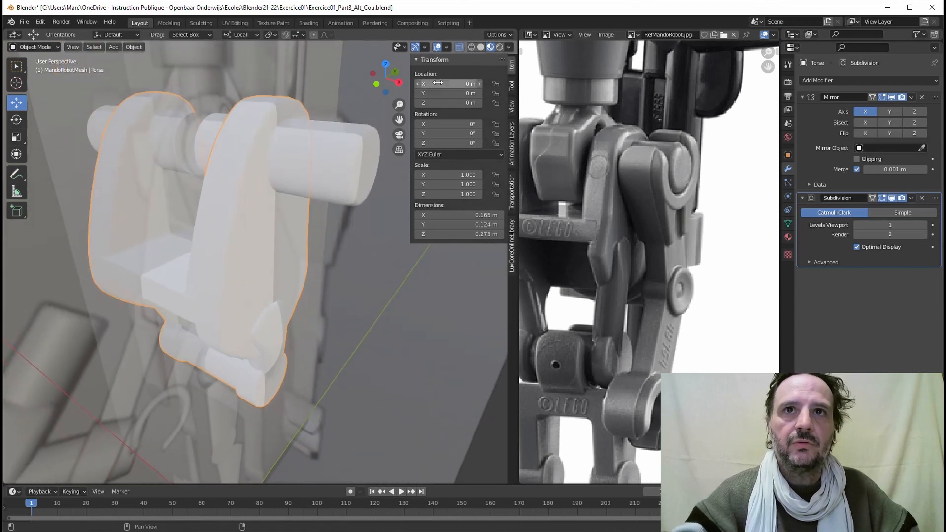
click(480, 47)
click(459, 47)
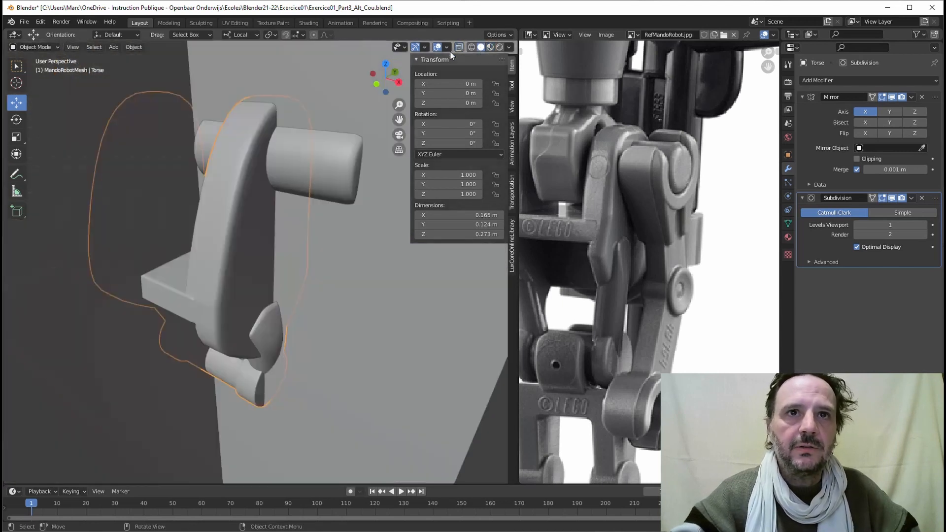
mouse_move(450, 51)
middle_down()
mouse_move(277, 117)
mouse_move(302, 99)
middle_up()
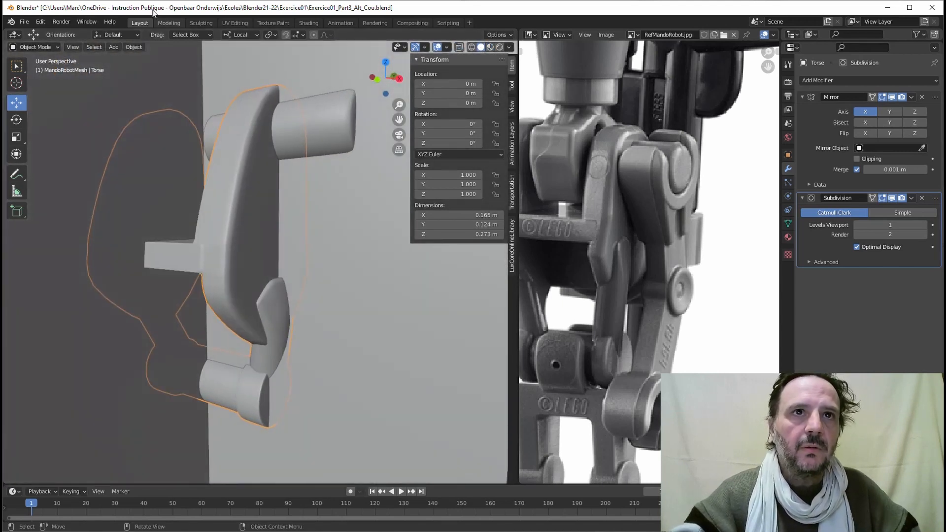
click(134, 47)
click(157, 240)
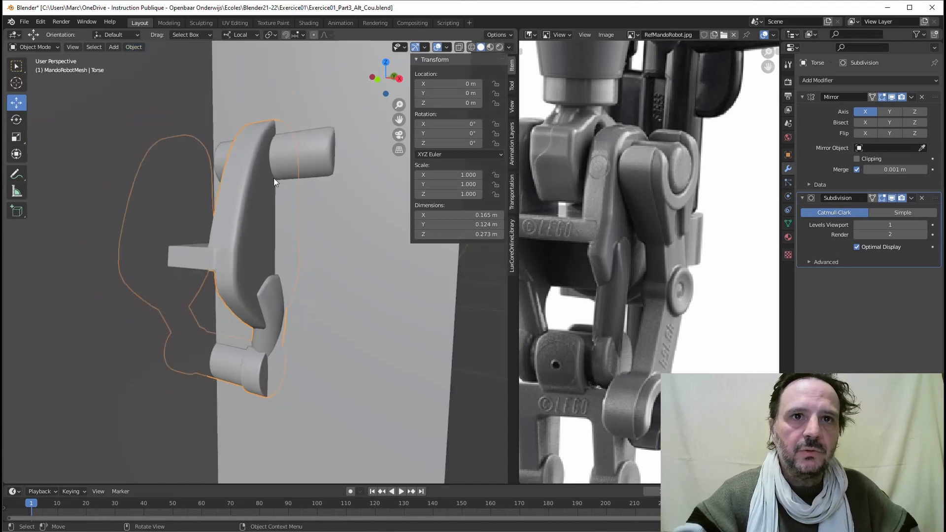
Step: Enlarge the Outliner to list the scene collections and examine the joint between torso, connector and hip cylinder up close
middle_drag(163, 232, 477, 290)
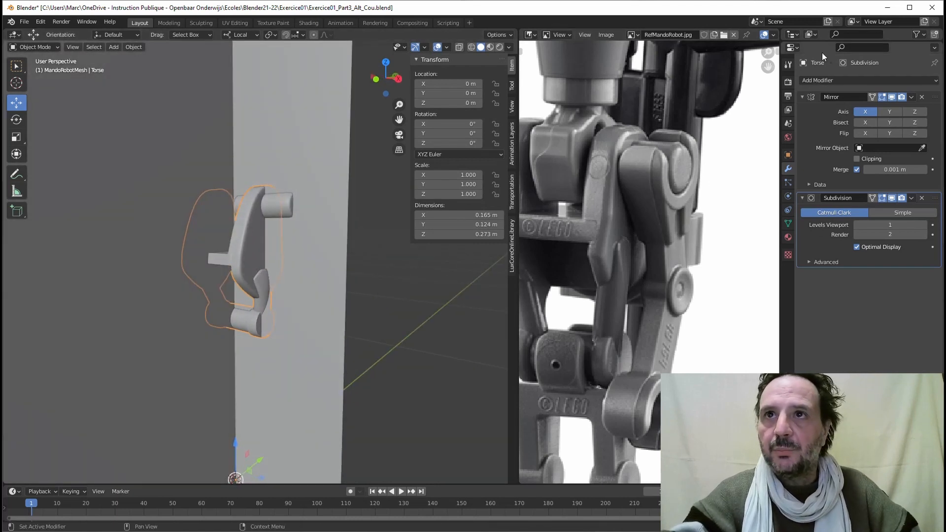
drag(821, 41, 823, 193)
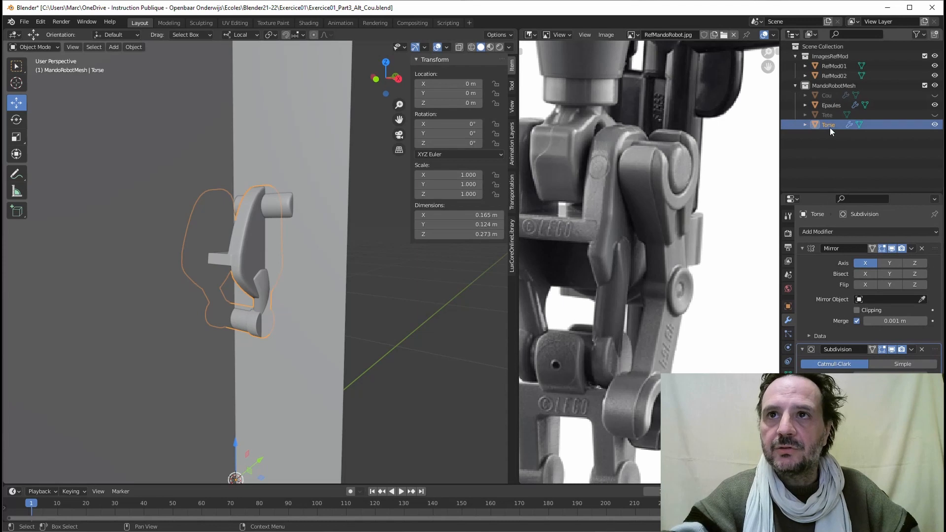
middle_drag(200, 256, 248, 261)
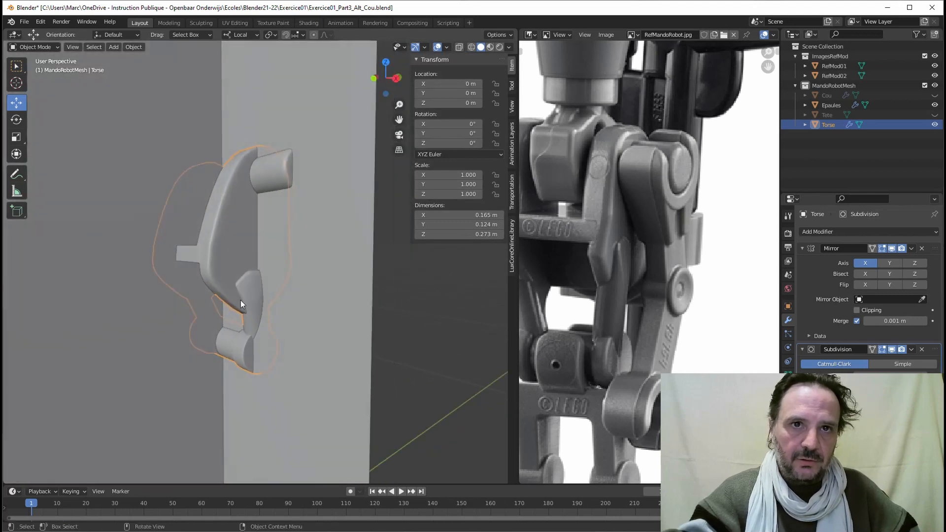
middle_drag(240, 300, 282, 253)
scroll(285, 305, up, 2)
shift+middle_drag(289, 305, 265, 243)
scroll(253, 276, up, 3)
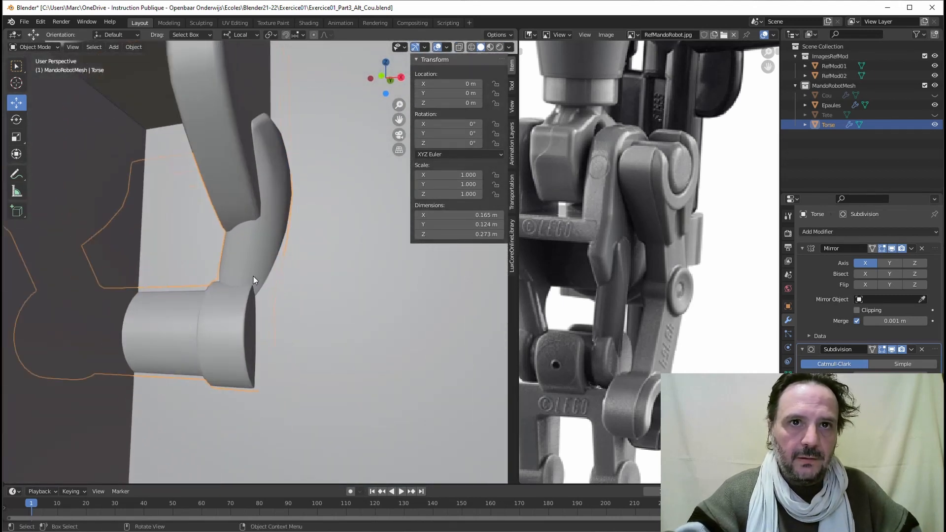
middle_drag(254, 276, 217, 278)
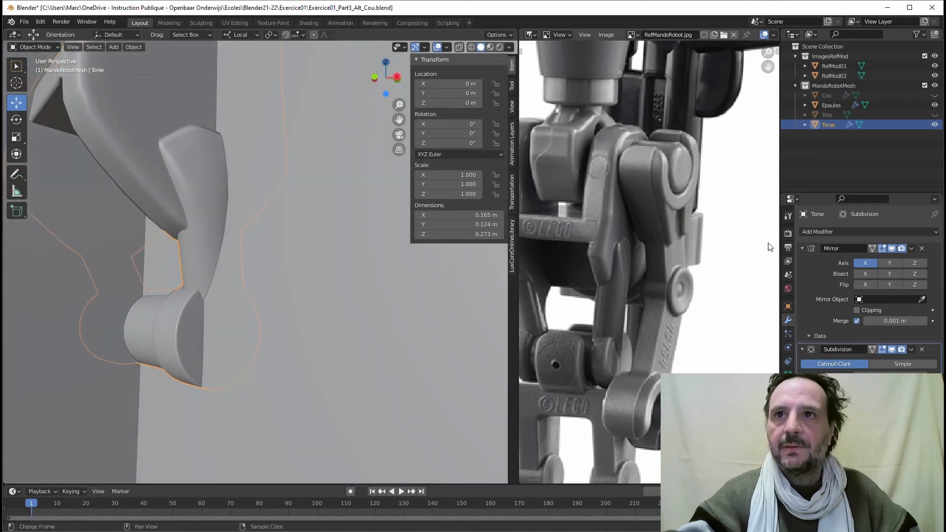